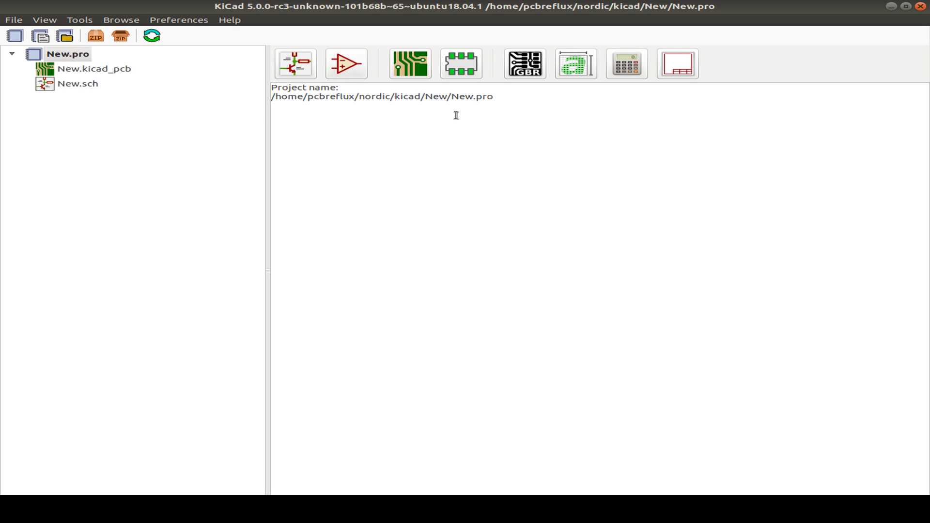
# Create a new project named New in its own directory inside the existing New folder
pyautogui.click(13, 36)
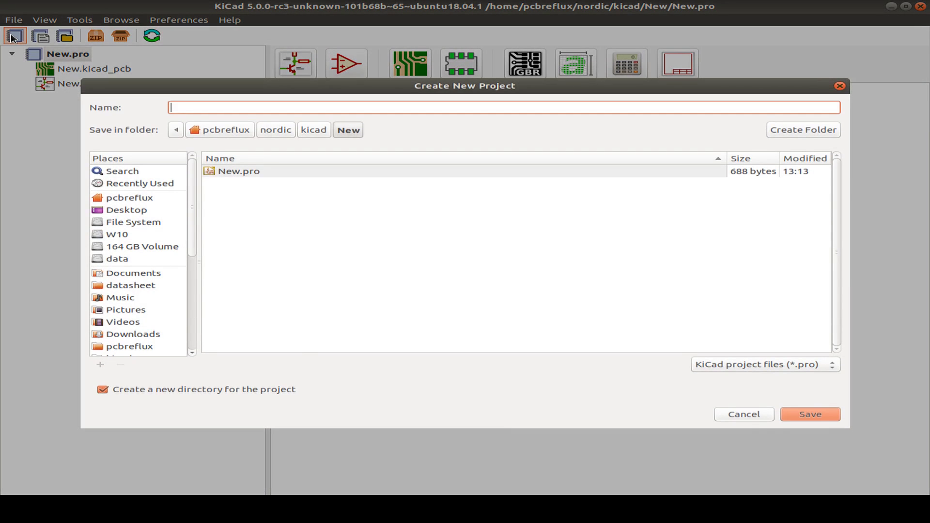
pyautogui.click(228, 173)
pyautogui.doubleClick(228, 173)
pyautogui.click(583, 292)
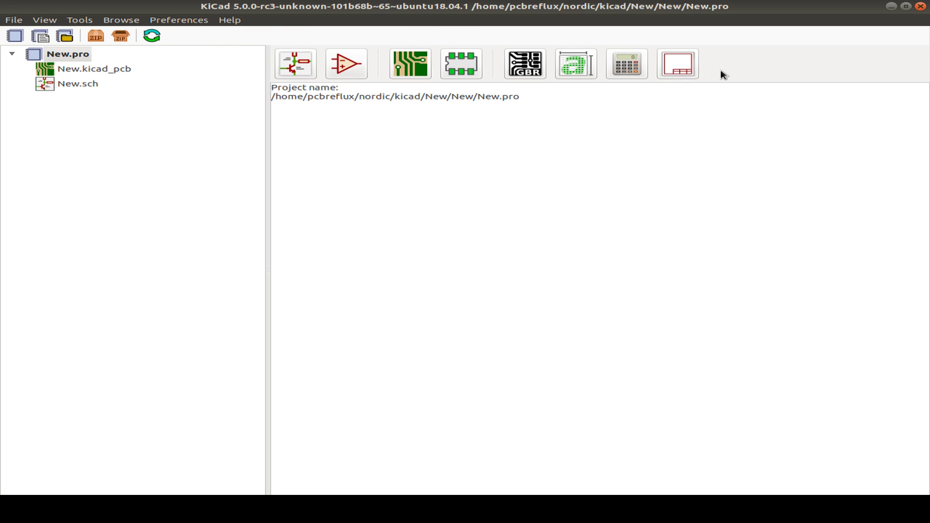
# Start a new project from a template and examine the Arduino Mini, Launchpad XL and BeagleBone Black template descriptions
pyautogui.click(13, 20)
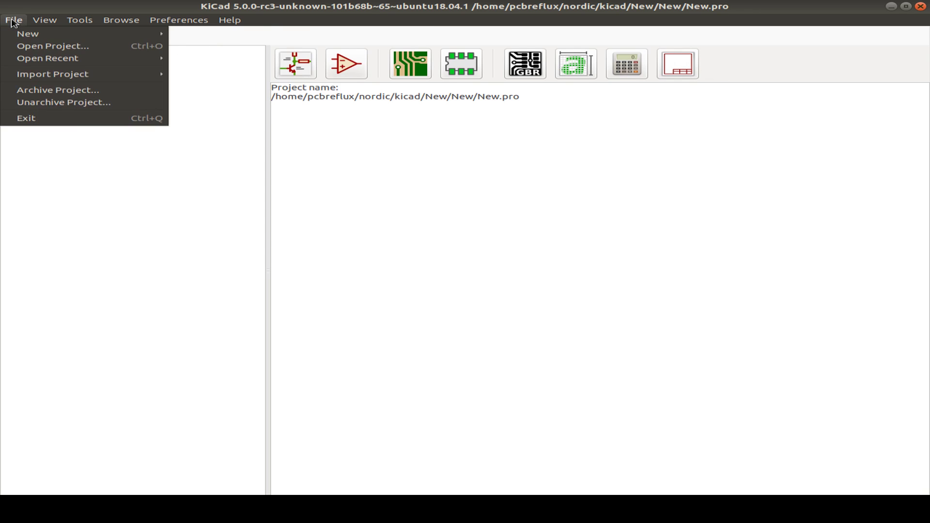
pyautogui.moveTo(160, 33)
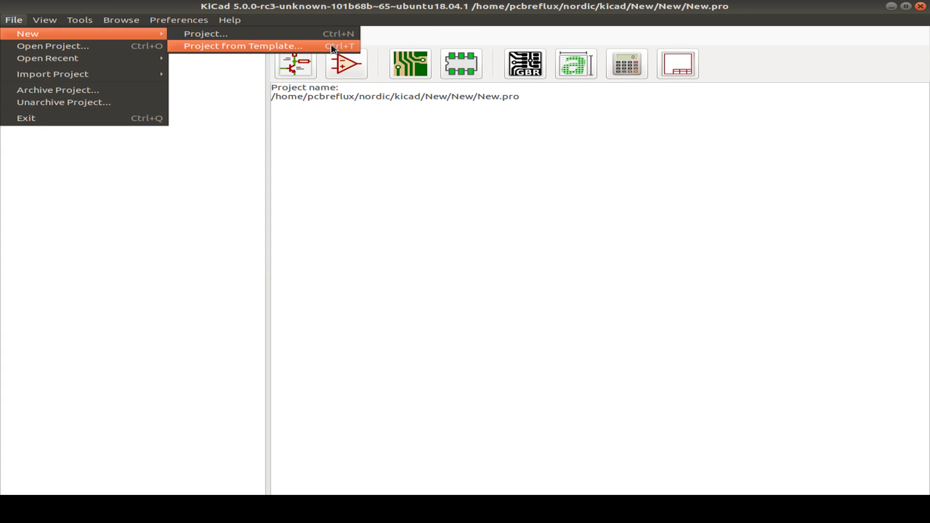
pyautogui.click(234, 47)
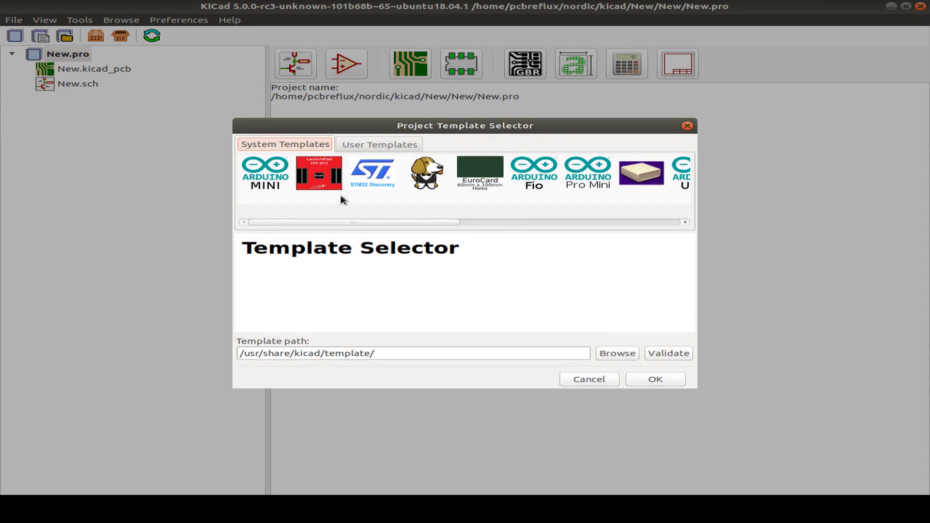
pyautogui.click(265, 170)
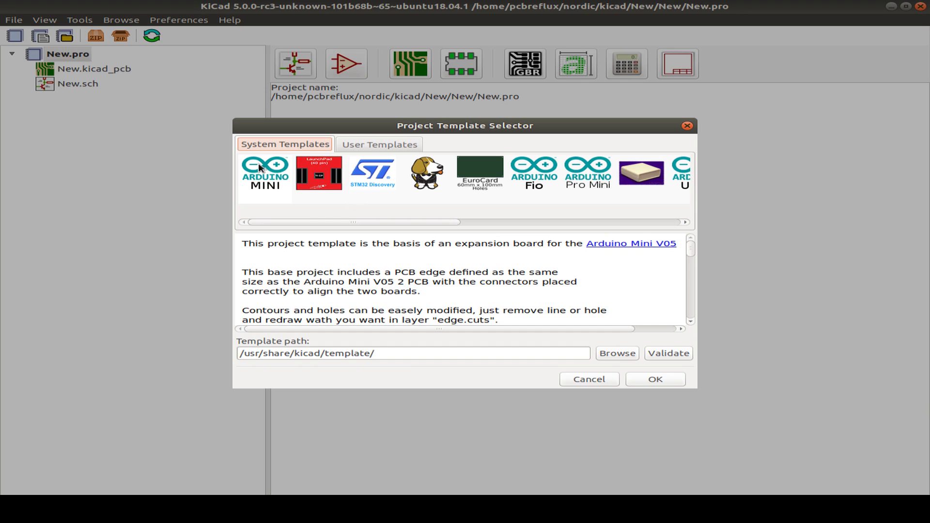
pyautogui.click(319, 174)
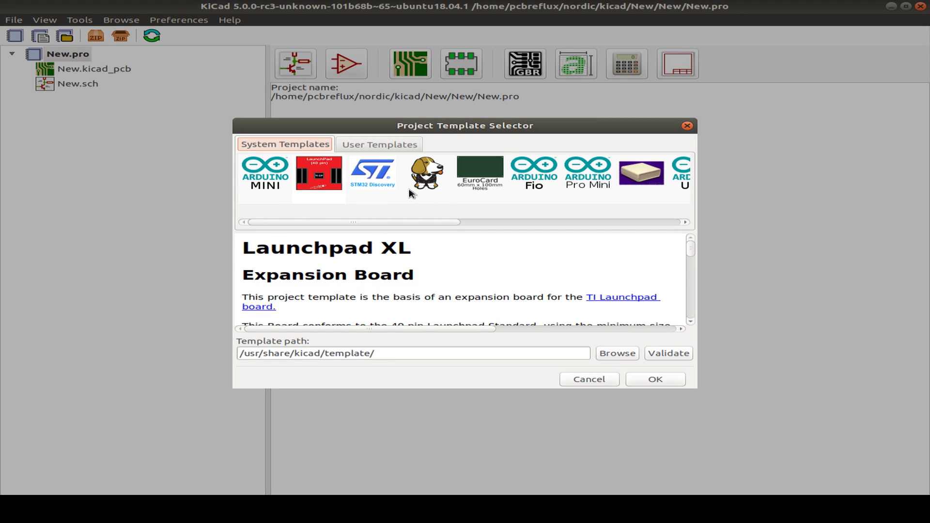
pyautogui.click(416, 174)
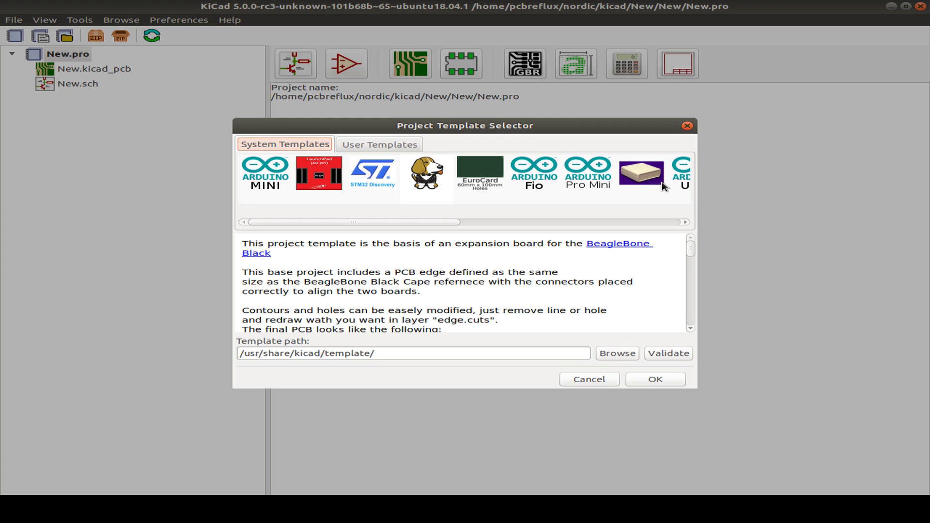
pyautogui.click(328, 171)
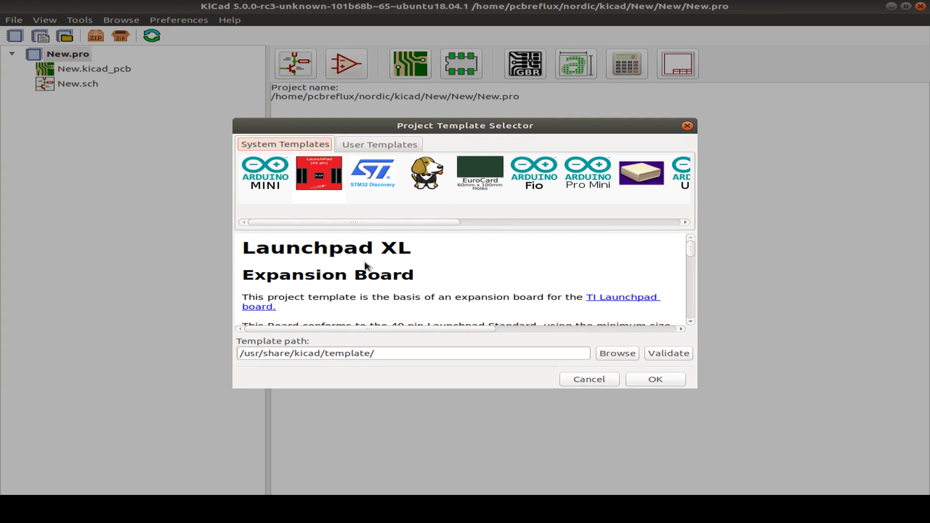
pyautogui.scroll(-15, 370, 268)
pyautogui.scroll(8, 461, 252)
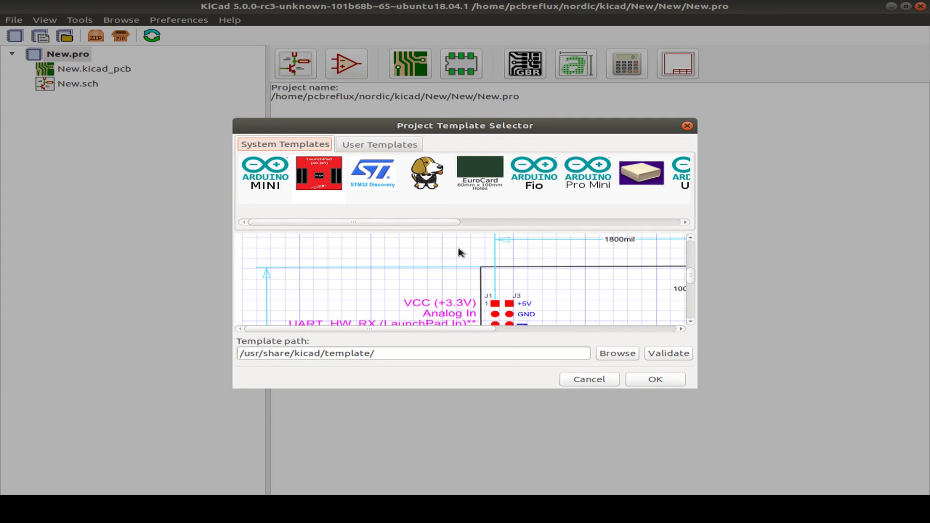
pyautogui.scroll(5, 461, 251)
# Review the EuroCard, Arduino Fio, Arduino Uno and Hammond 1593K enclosure template descriptions, and leave the template selector without creating a project
pyautogui.click(481, 165)
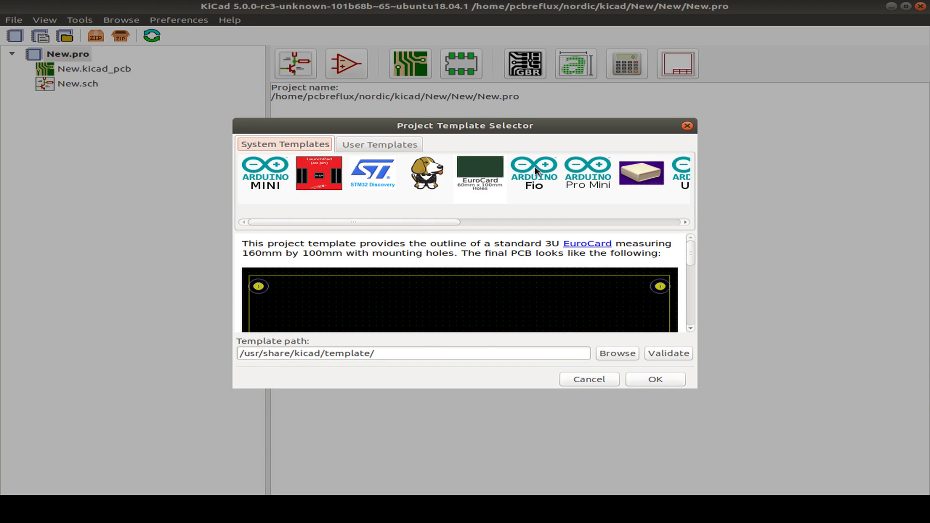
pyautogui.click(535, 170)
pyautogui.click(629, 180)
pyautogui.click(680, 172)
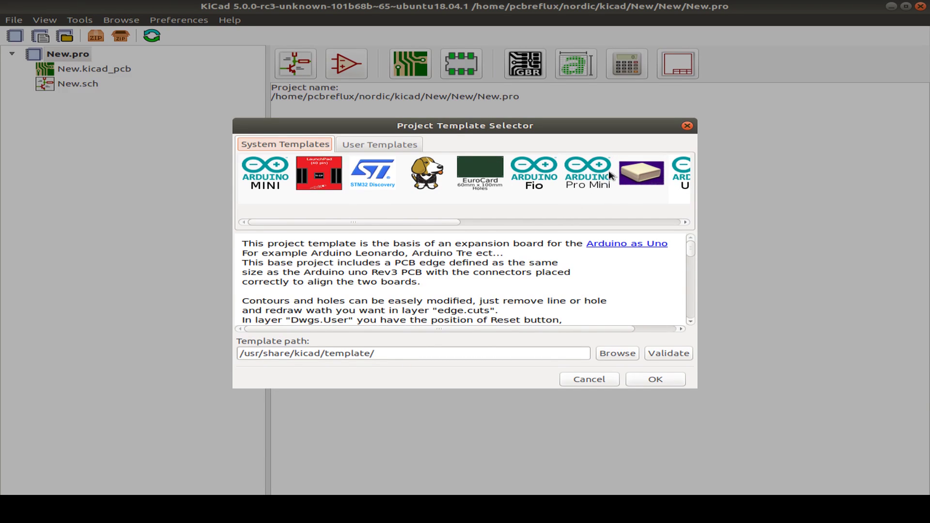
pyautogui.click(638, 172)
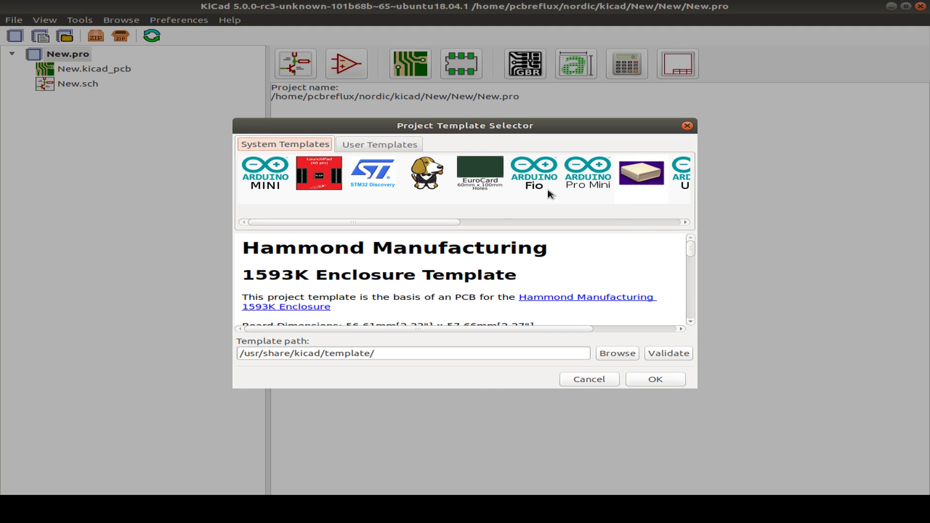
pyautogui.moveTo(352, 333); pyautogui.dragTo(533, 330)
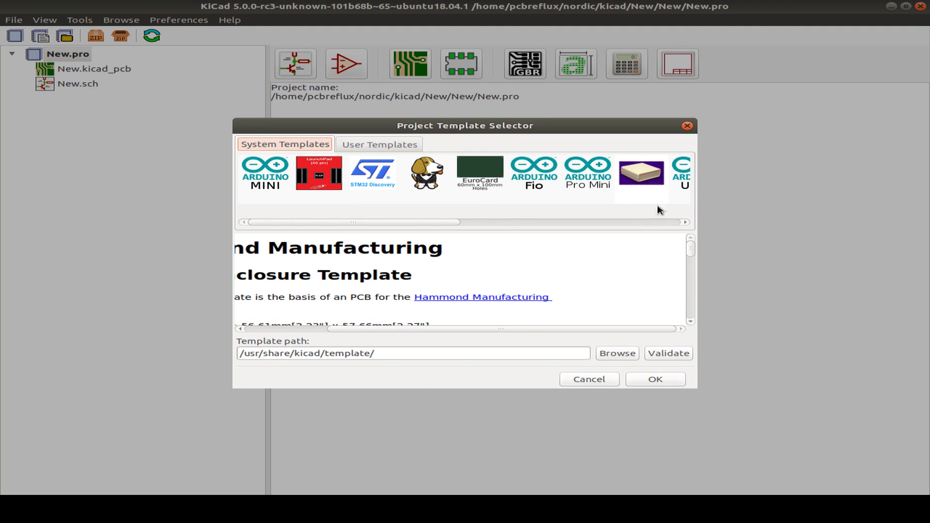
pyautogui.click(680, 163)
pyautogui.hscroll(5, 411, 227)
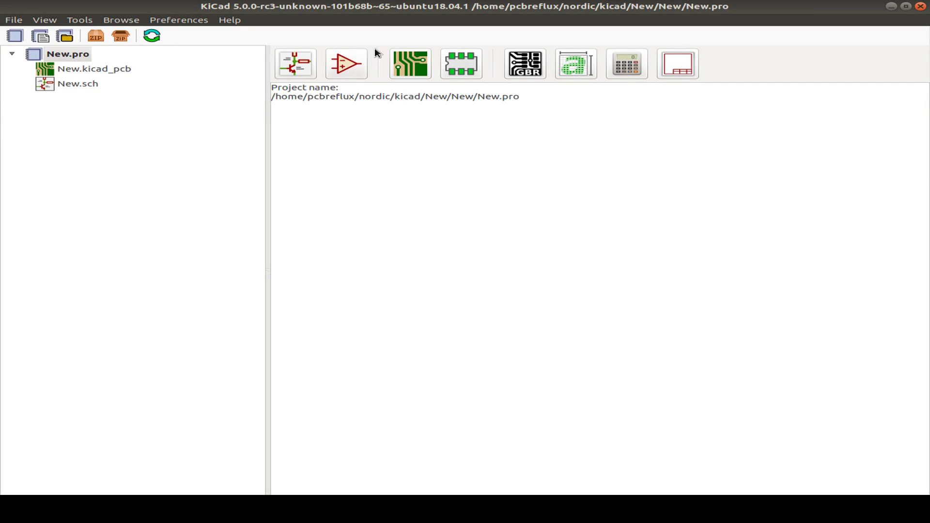
pyautogui.click(14, 22)
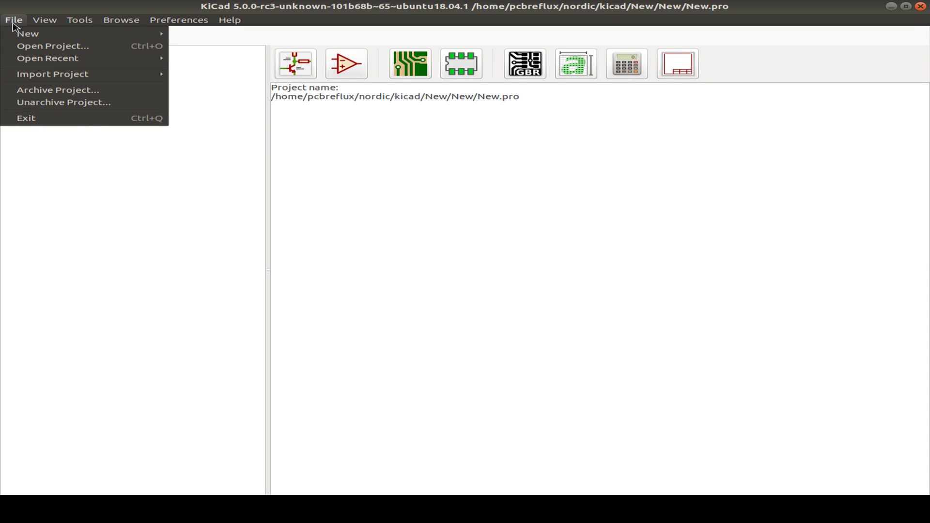
pyautogui.moveTo(121, 74)
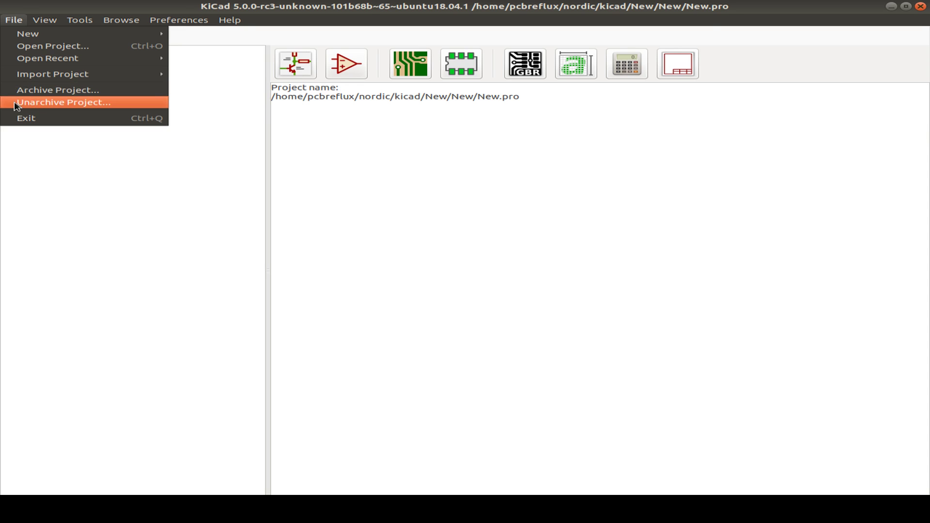
pyautogui.click(230, 111)
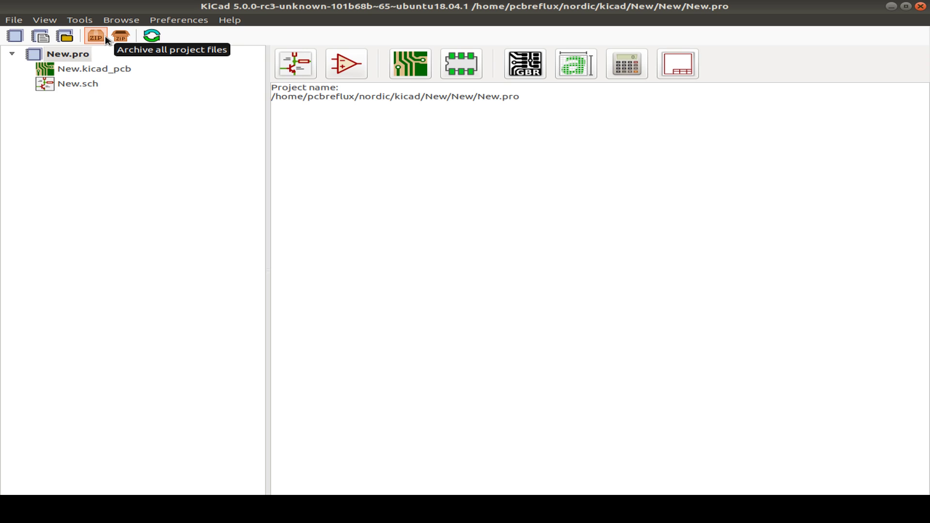
pyautogui.click(78, 20)
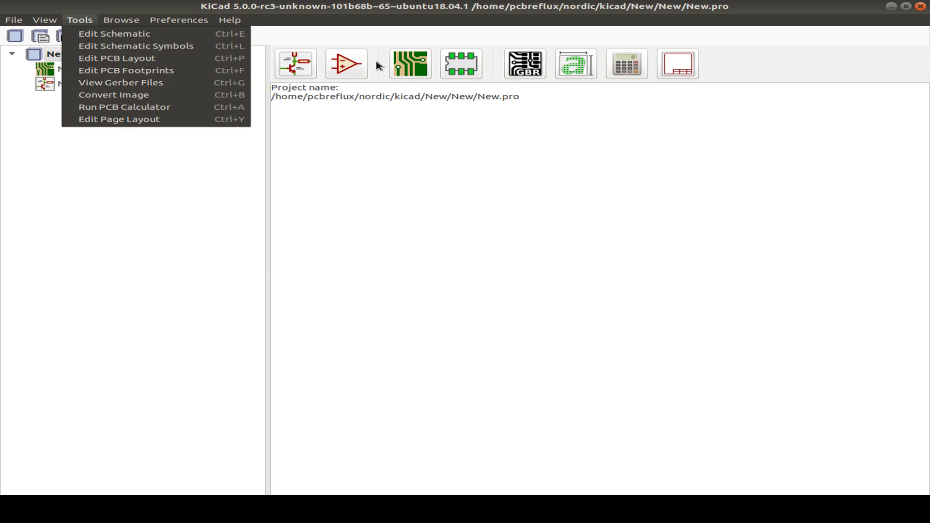
pyautogui.moveTo(122, 19)
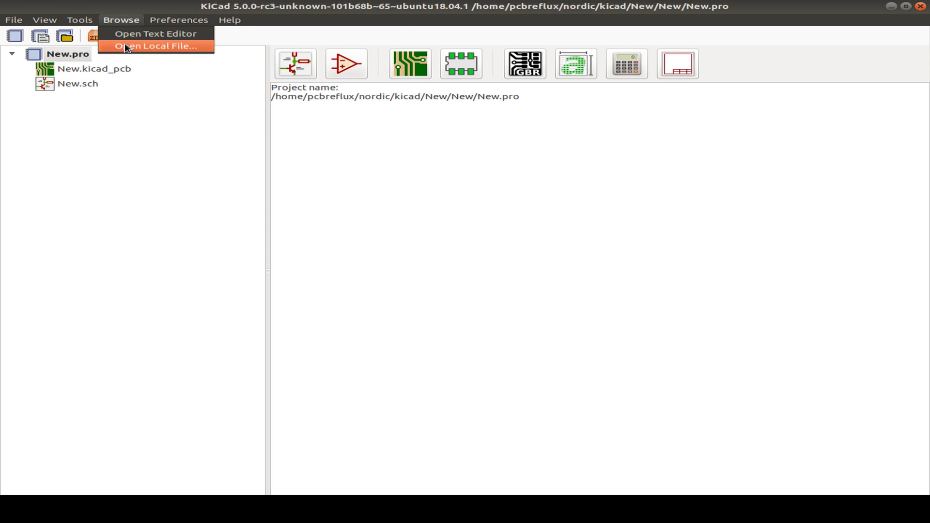
# Inspect the configured environment variable paths, including KIPRJMOD and KIWALTER3DMOD, and close the configuration without changes
pyautogui.moveTo(172, 21)
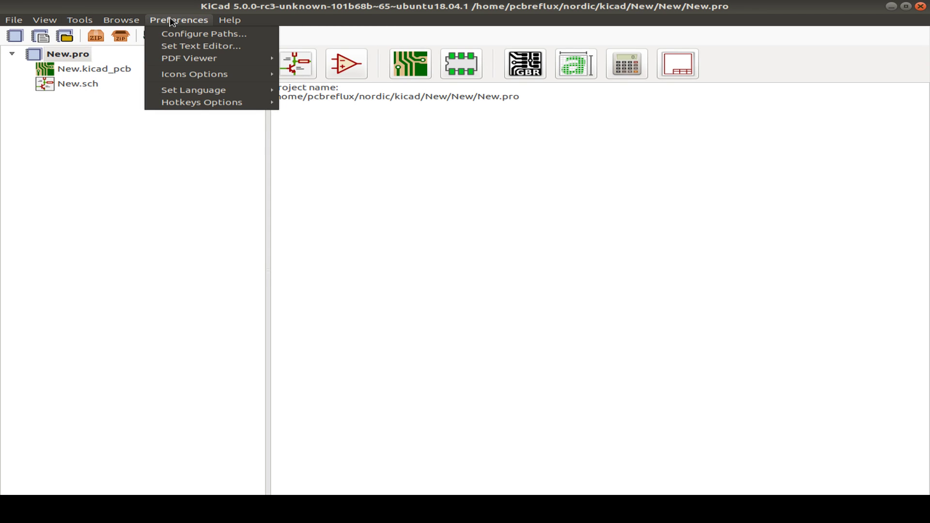
pyautogui.click(227, 34)
pyautogui.scroll(-3, 482, 262)
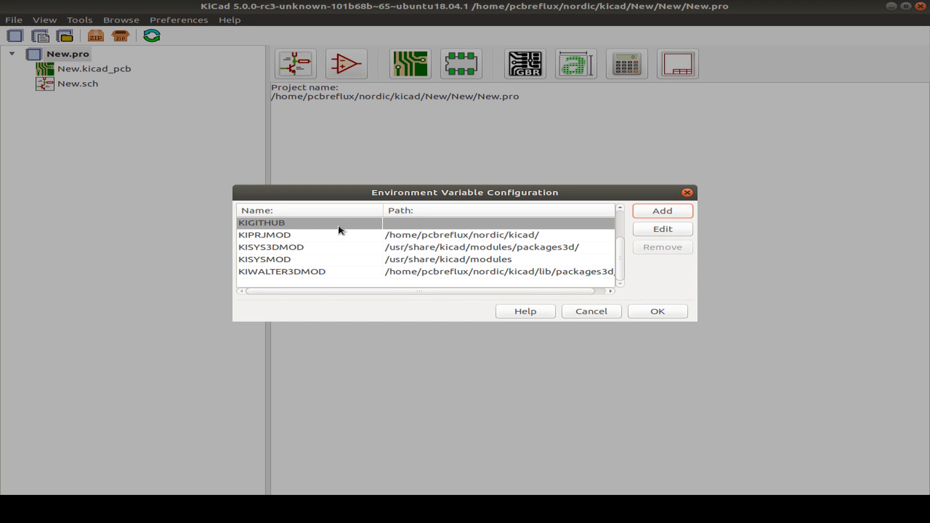
pyautogui.scroll(3, 340, 232)
pyautogui.scroll(-3, 450, 261)
pyautogui.click(561, 237)
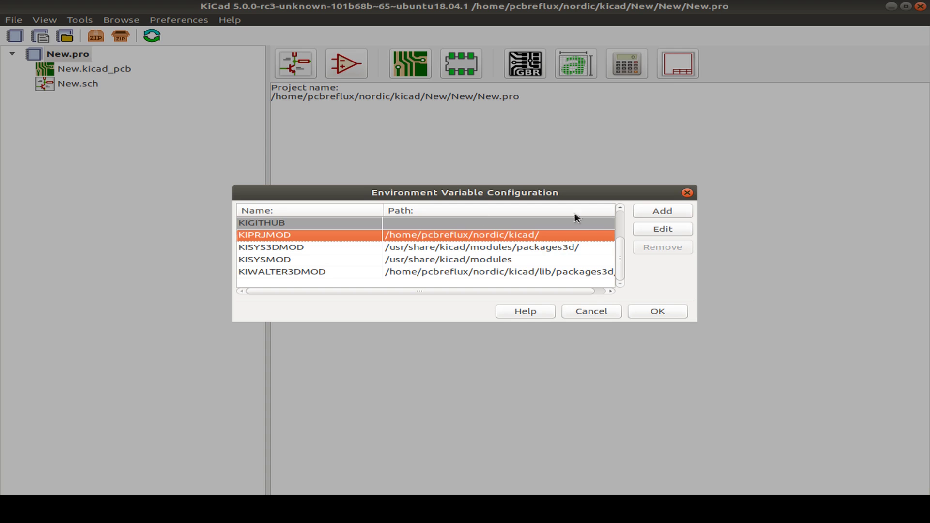
pyautogui.click(313, 273)
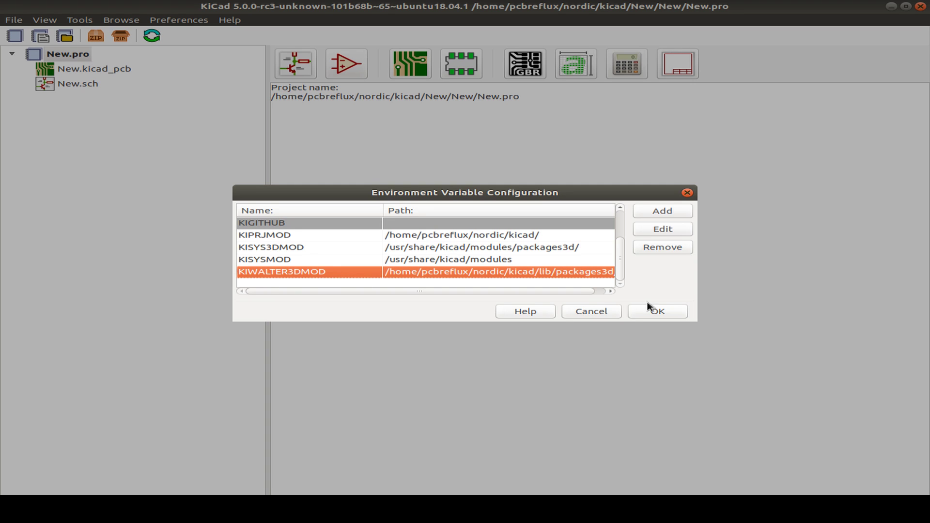
pyautogui.click(608, 311)
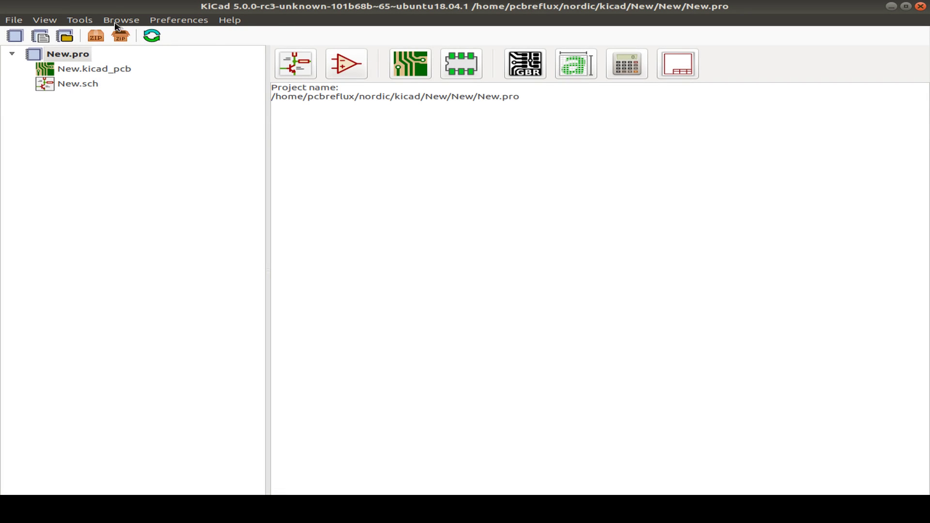
# Review the project manager's hotkey assignments in the Hotkeys Editor and close it without changes
pyautogui.click(116, 23)
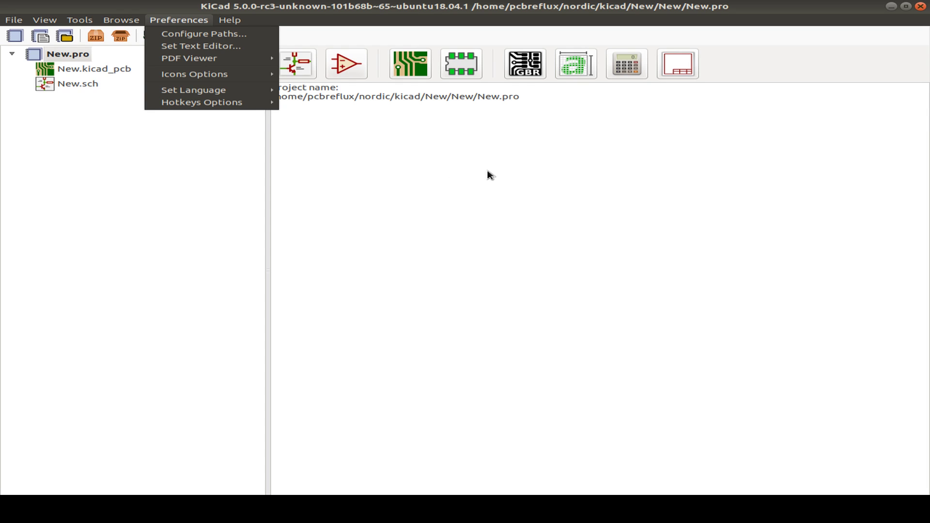
pyautogui.click(622, 130)
pyautogui.click(179, 20)
pyautogui.moveTo(203, 104)
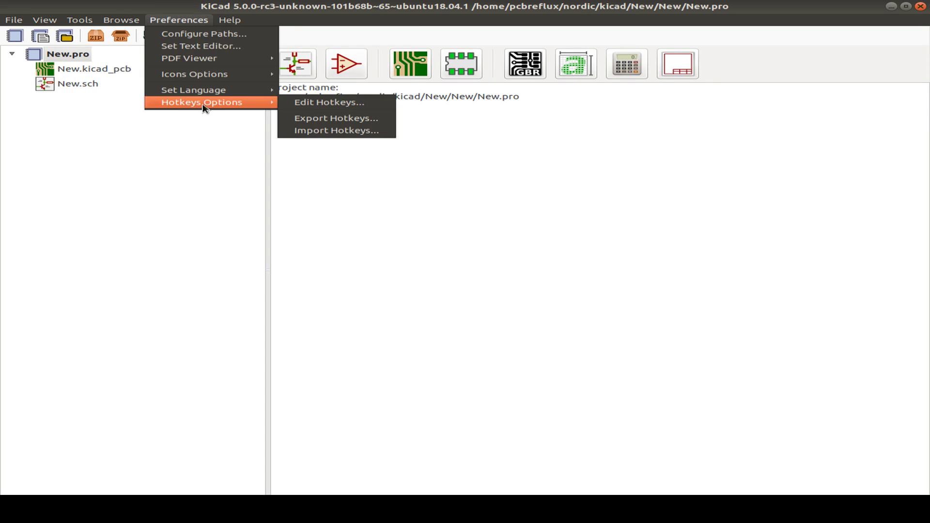
pyautogui.click(352, 106)
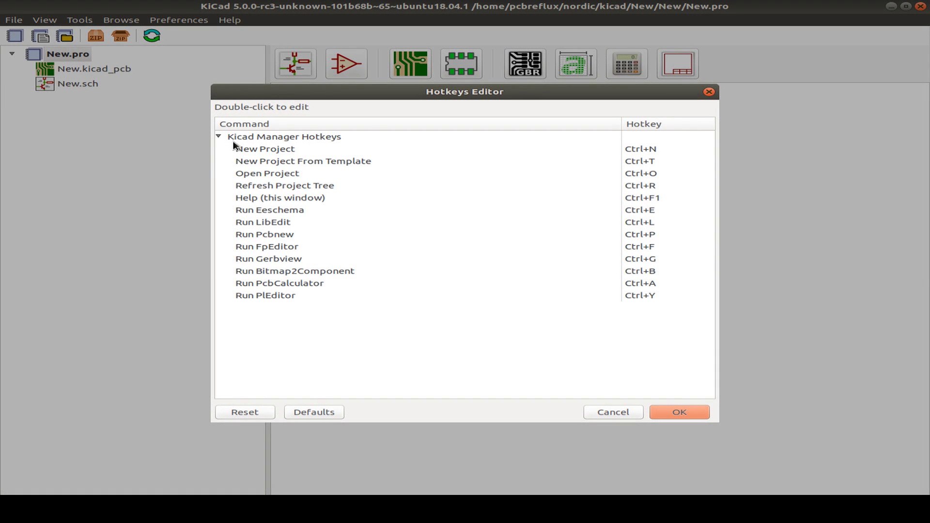
pyautogui.click(613, 412)
# Examine the KiCad version information and the developer, artist, translator, packager and license details in the About dialog
pyautogui.click(229, 19)
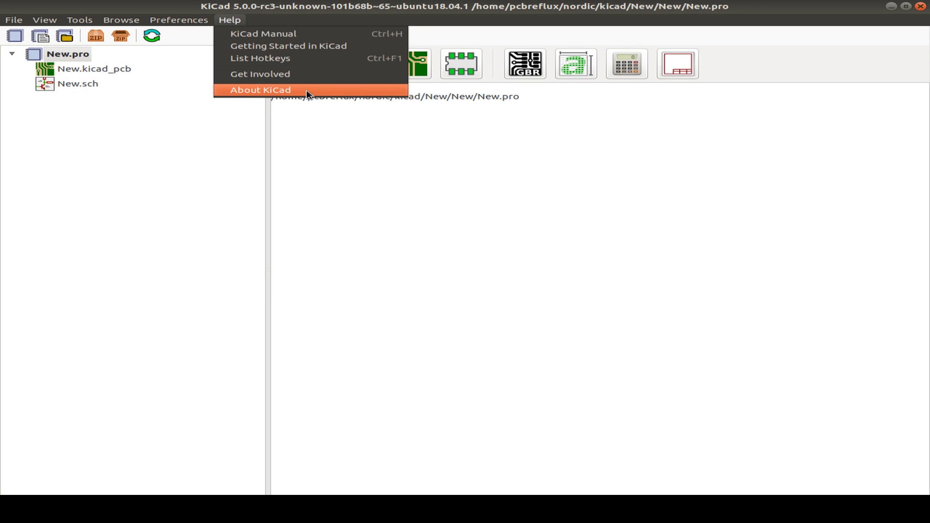
pyautogui.click(259, 90)
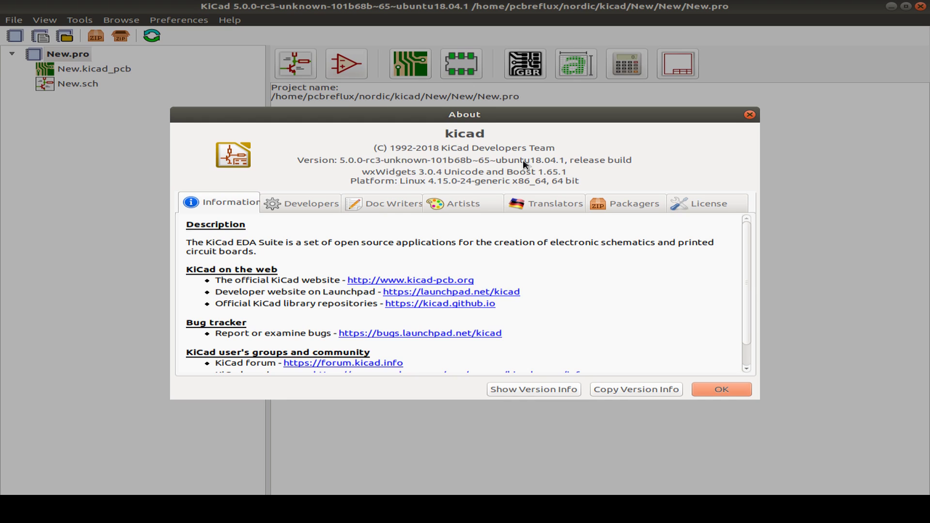
pyautogui.click(302, 202)
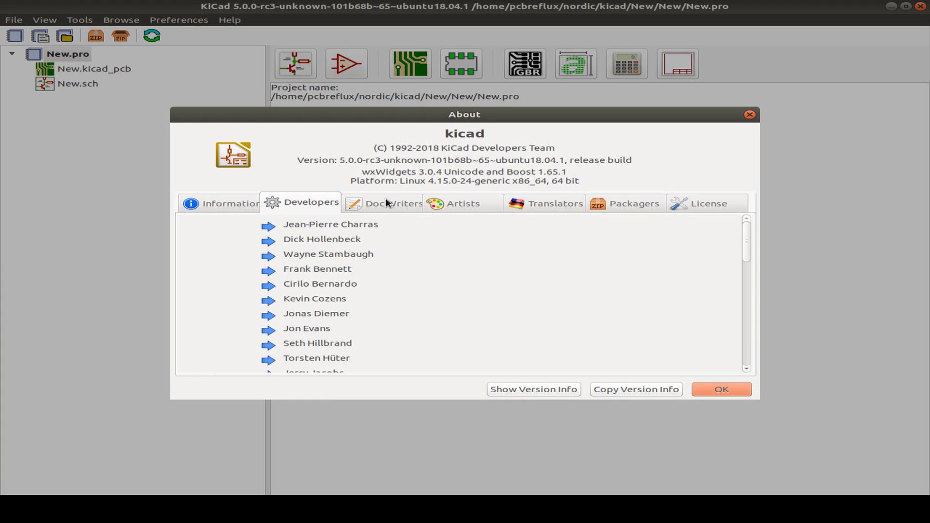
pyautogui.scroll(-5, 441, 249)
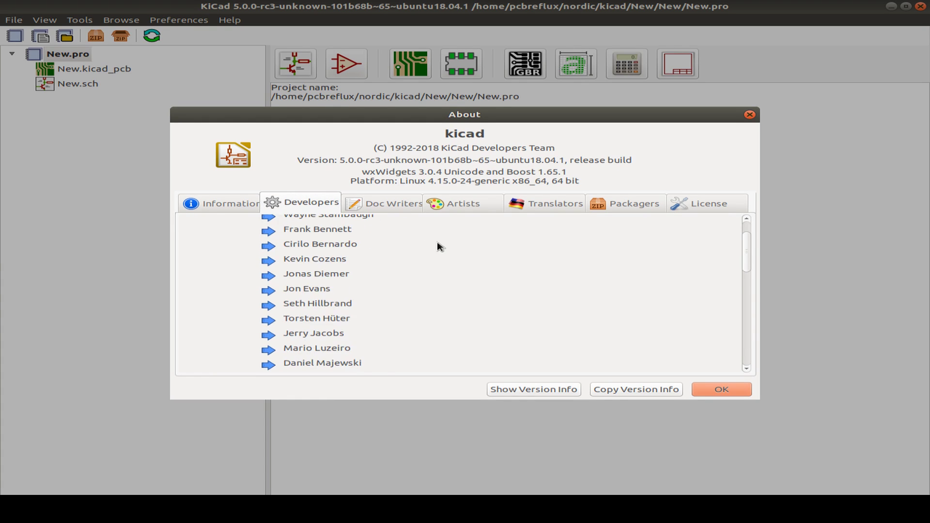
pyautogui.click(482, 203)
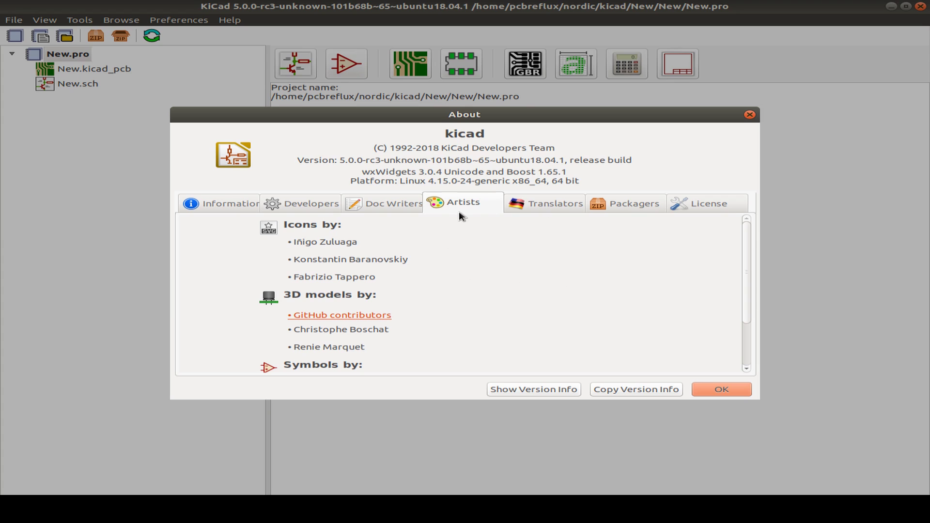
pyautogui.click(545, 207)
pyautogui.click(631, 204)
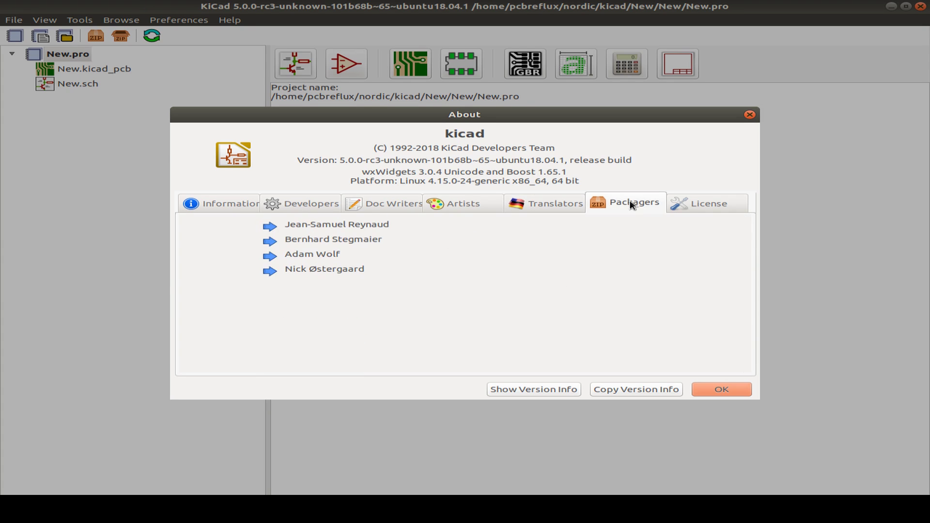
pyautogui.click(720, 204)
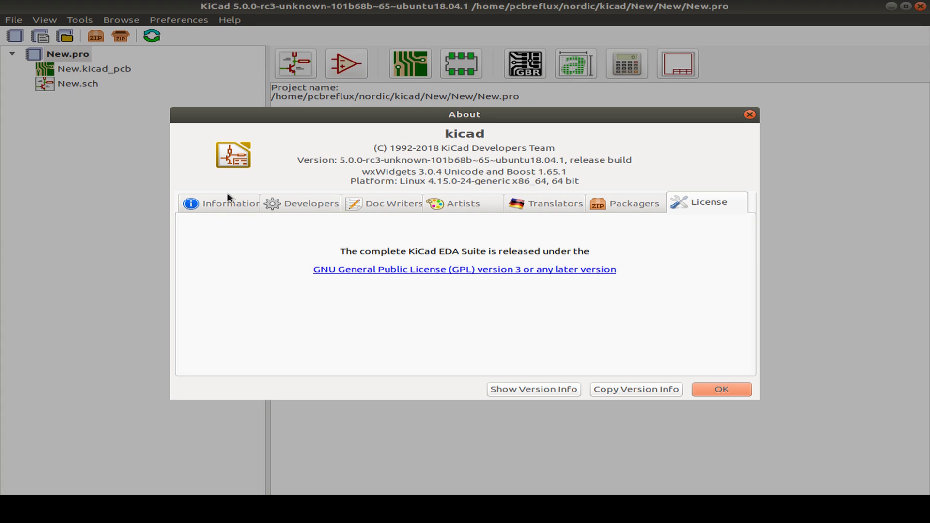
# Close the program information, open the project's schematic for editing, and inspect the Symbol Fields table without changes
pyautogui.click(722, 390)
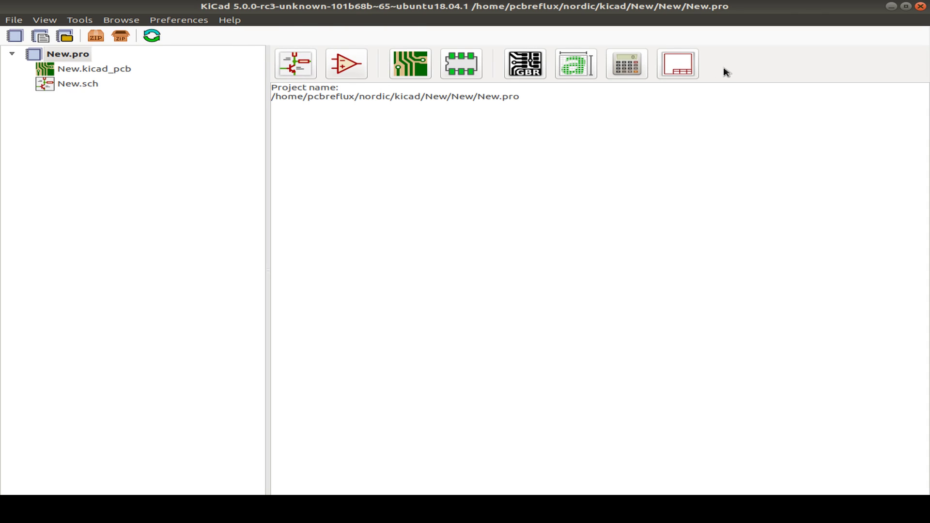
pyautogui.click(300, 68)
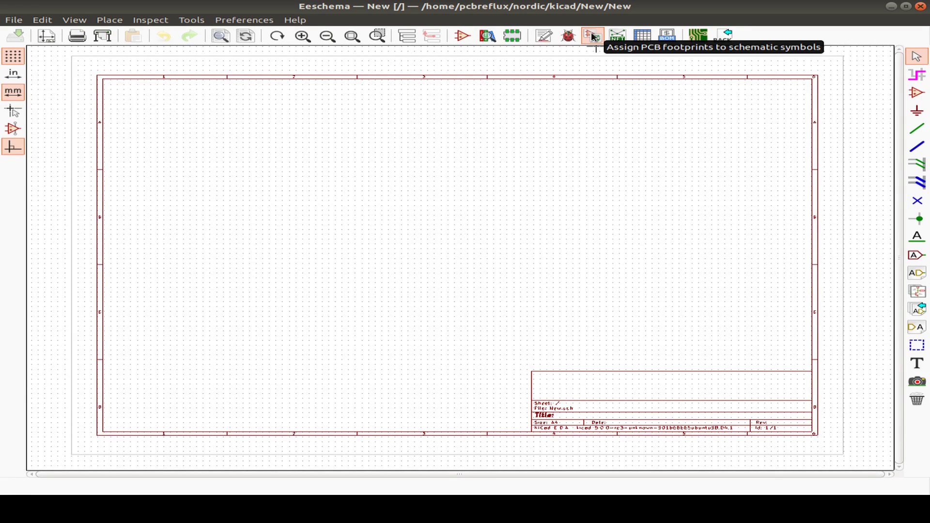
pyautogui.click(643, 37)
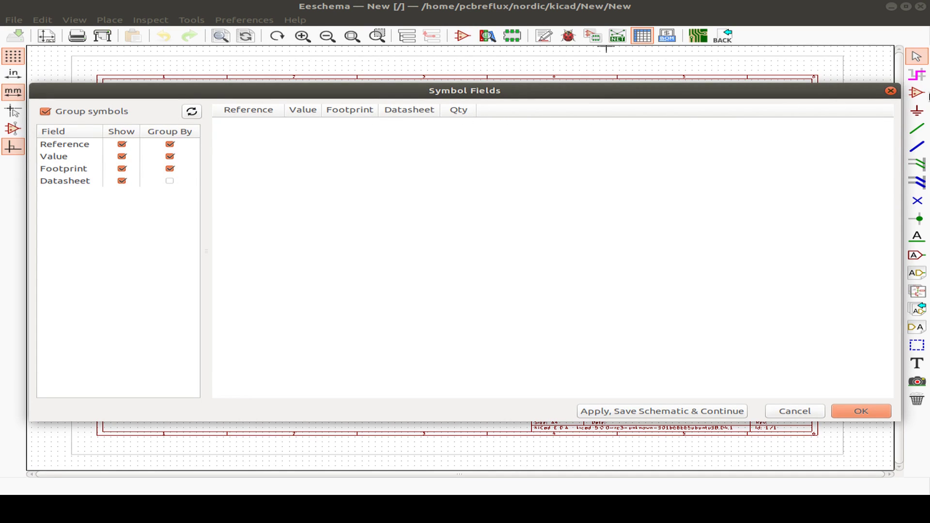
pyautogui.click(891, 91)
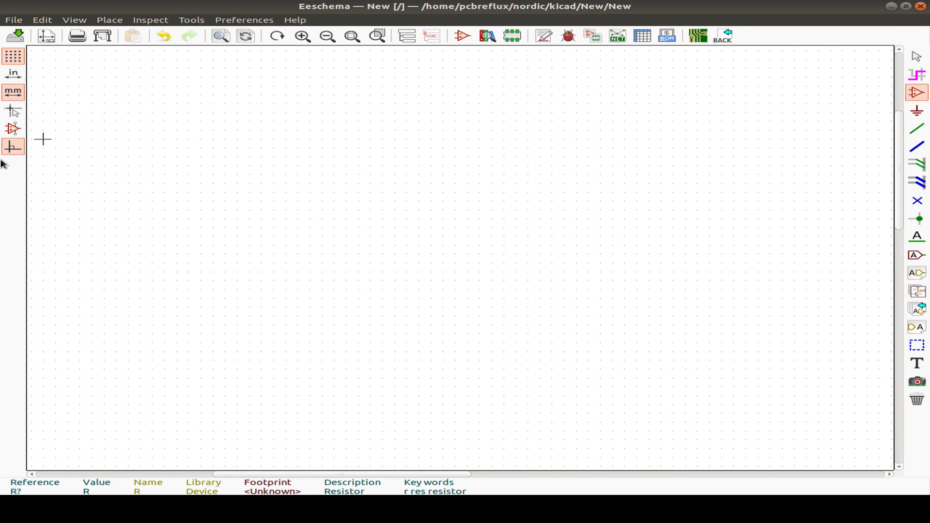
# Place a resistor symbol R from the recently used symbols on the empty schematic sheet
pyautogui.click(915, 92)
pyautogui.click(176, 129)
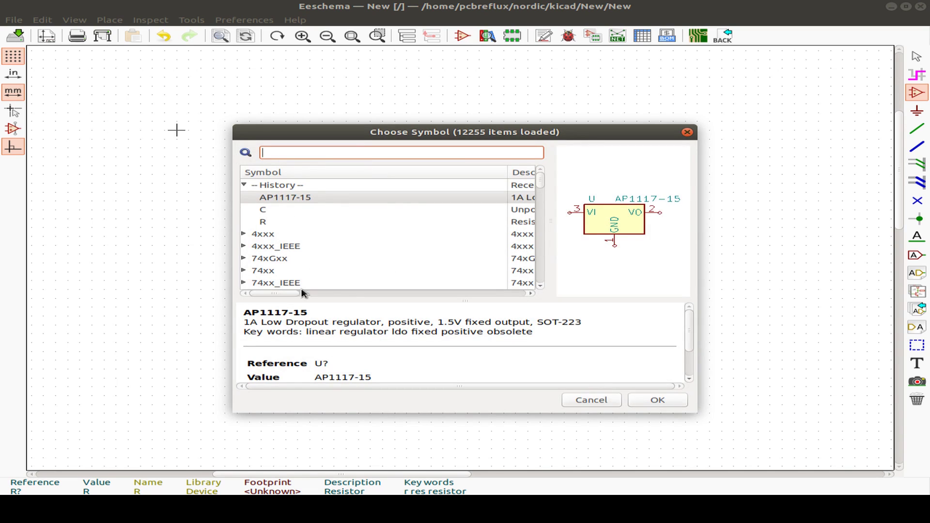
pyautogui.click(263, 223)
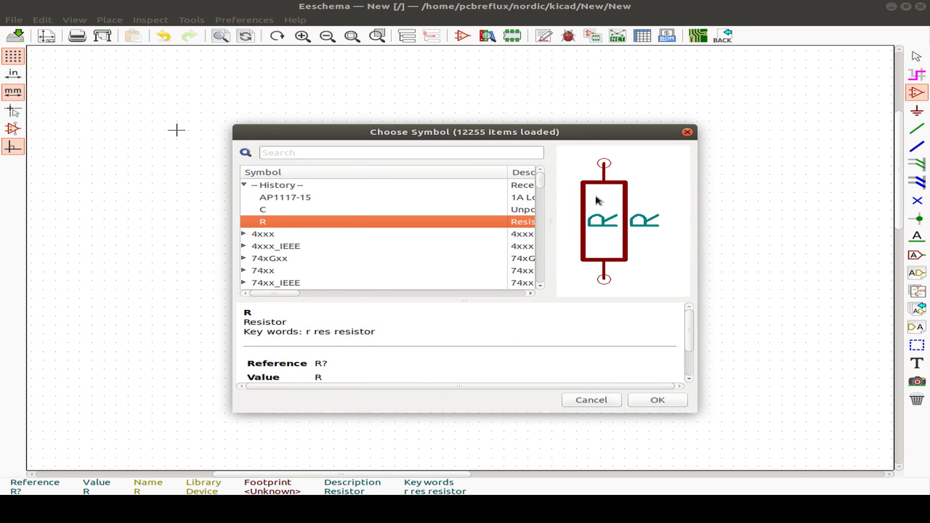
pyautogui.doubleClick(285, 225)
pyautogui.click(516, 184)
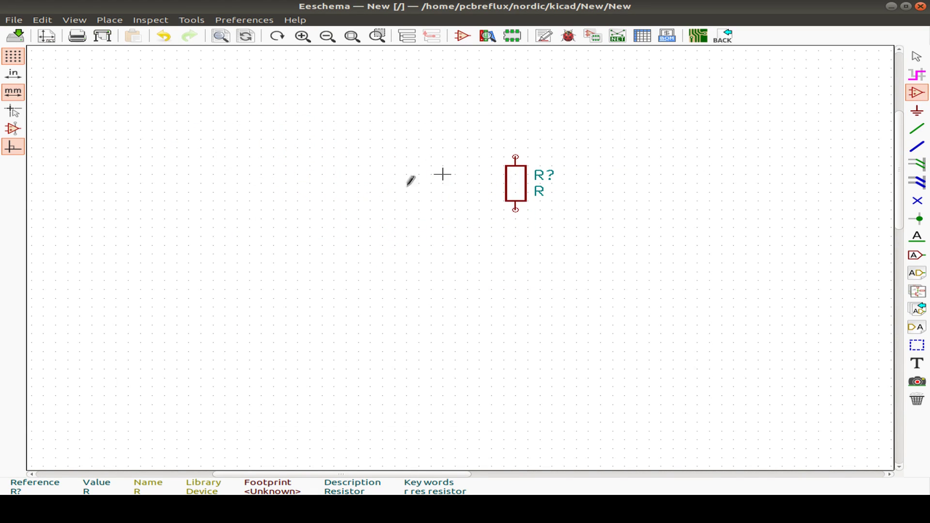
# Place an unpolarized capacitor C, rotated to lie horizontally, just above and left of the resistor, and review its orientation options
pyautogui.click(311, 181)
pyautogui.doubleClick(269, 214)
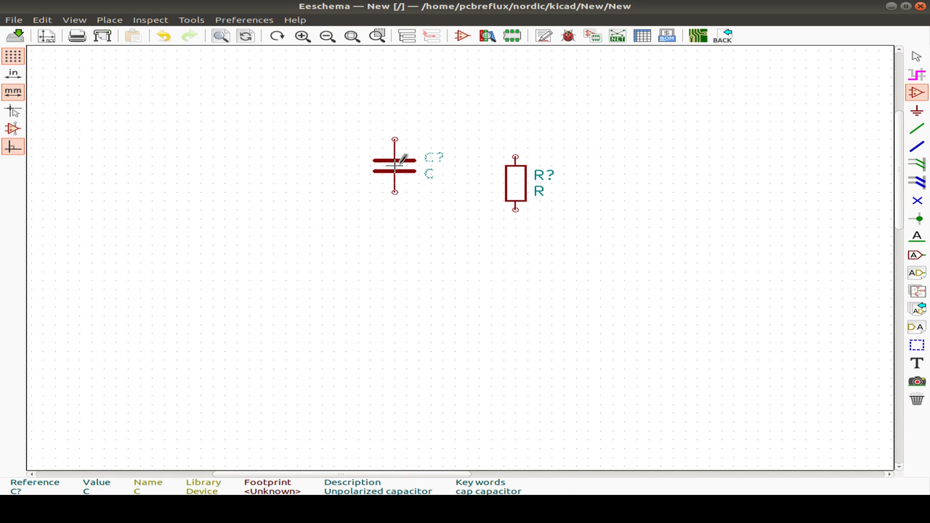
pyautogui.press('r')
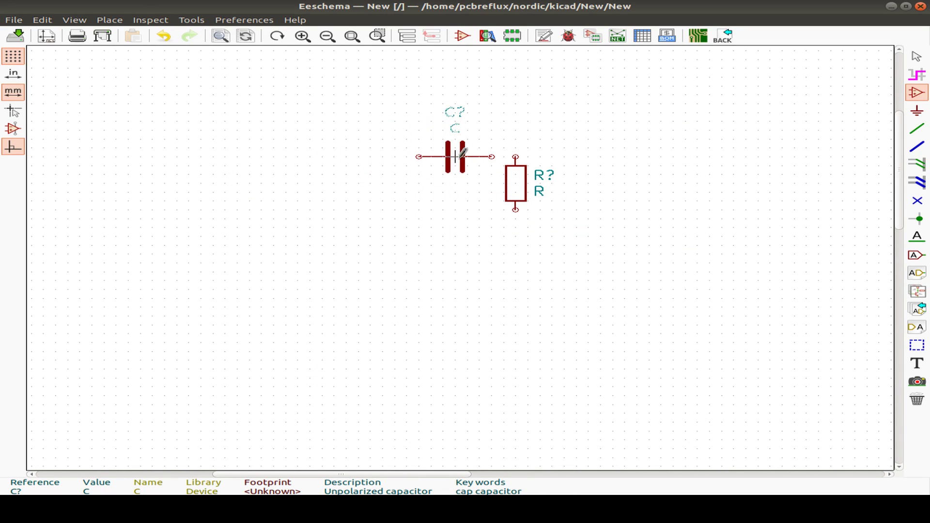
pyautogui.rightClick(441, 145)
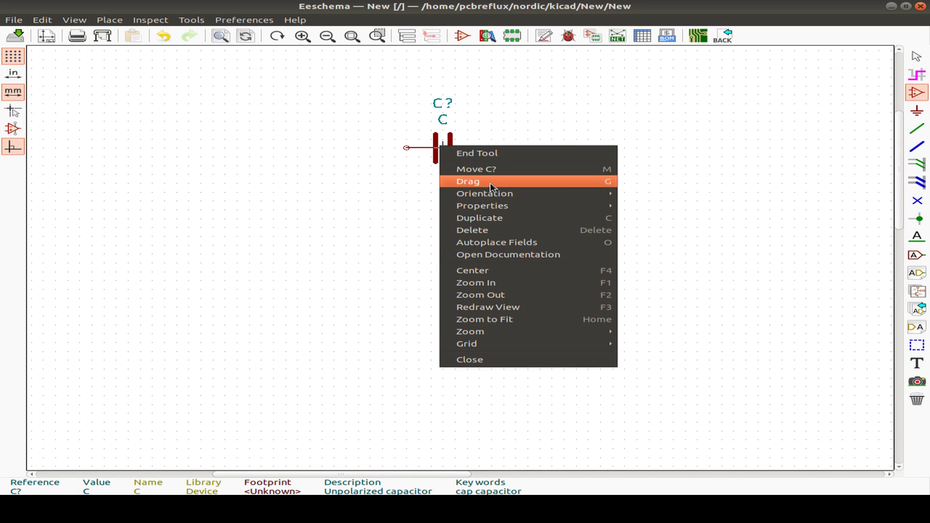
pyautogui.moveTo(505, 193)
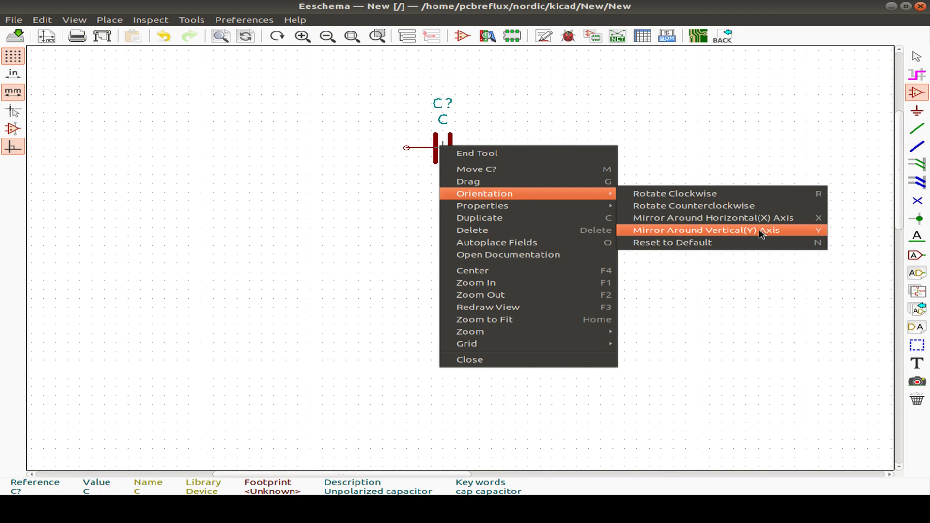
pyautogui.click(451, 139)
# Duplicate the horizontal capacitor and place the copy upright to the left of the resistor
pyautogui.hotkey('ctrl', 'd')
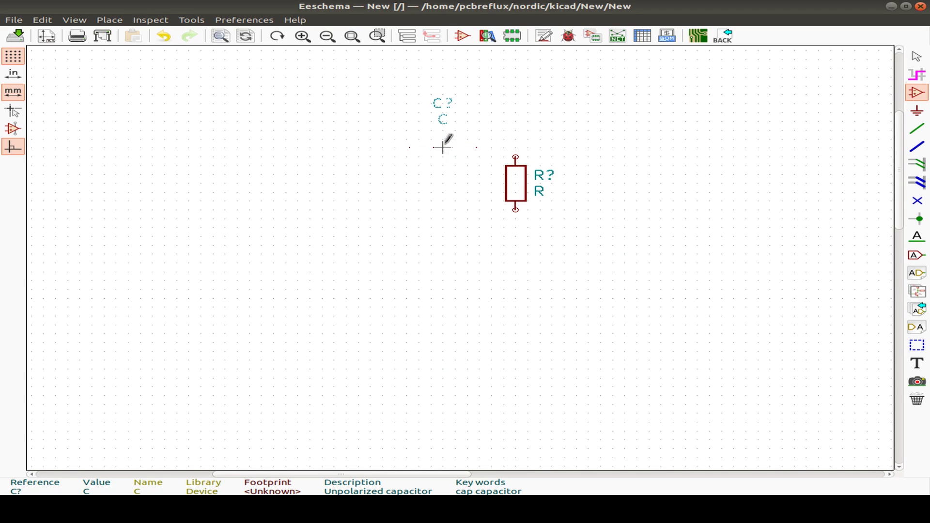
pyautogui.press('r')
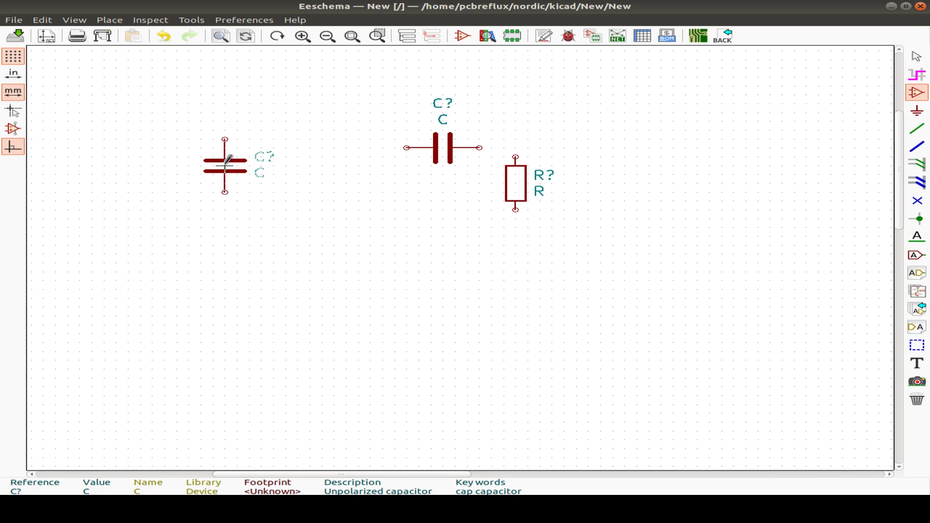
pyautogui.click(359, 183)
# Place an AP1117-15 linear regulator symbol to the left of the upright capacitor
pyautogui.click(917, 129)
pyautogui.click(165, 165)
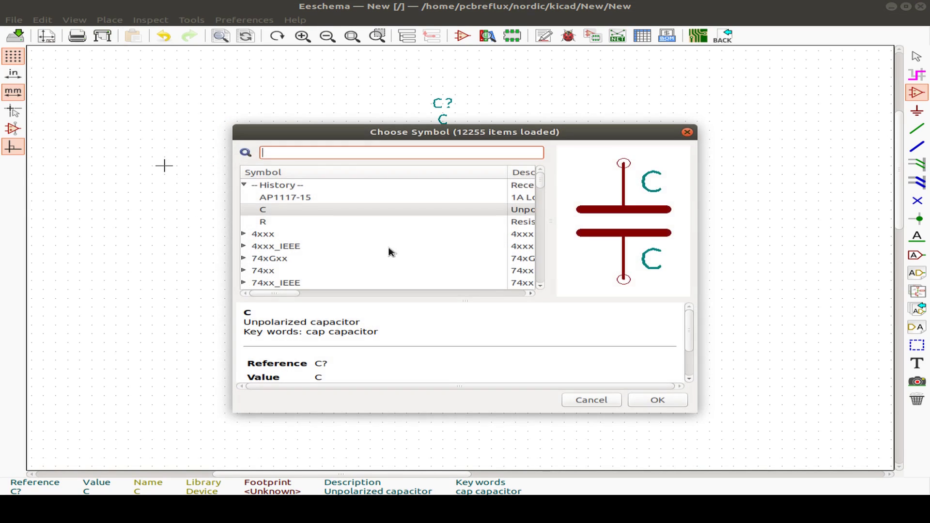
pyautogui.click(278, 199)
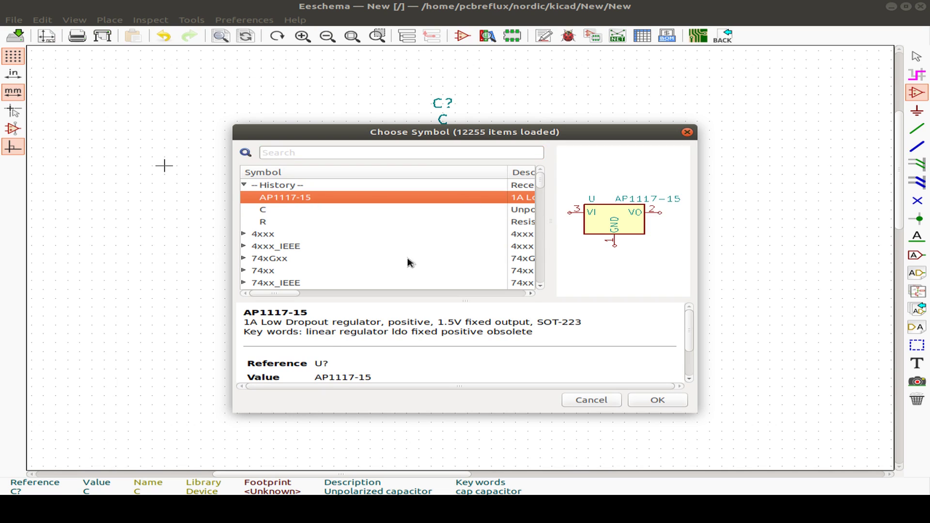
pyautogui.doubleClick(342, 199)
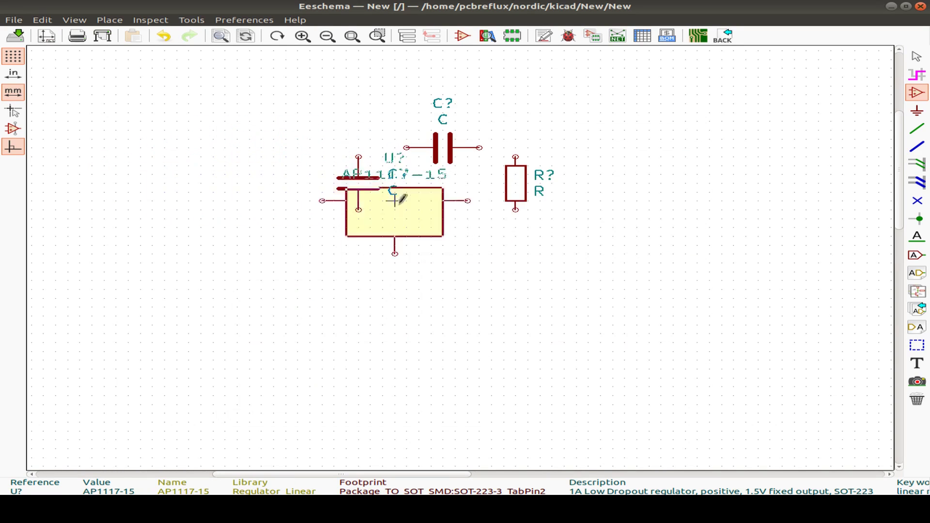
pyautogui.click(261, 145)
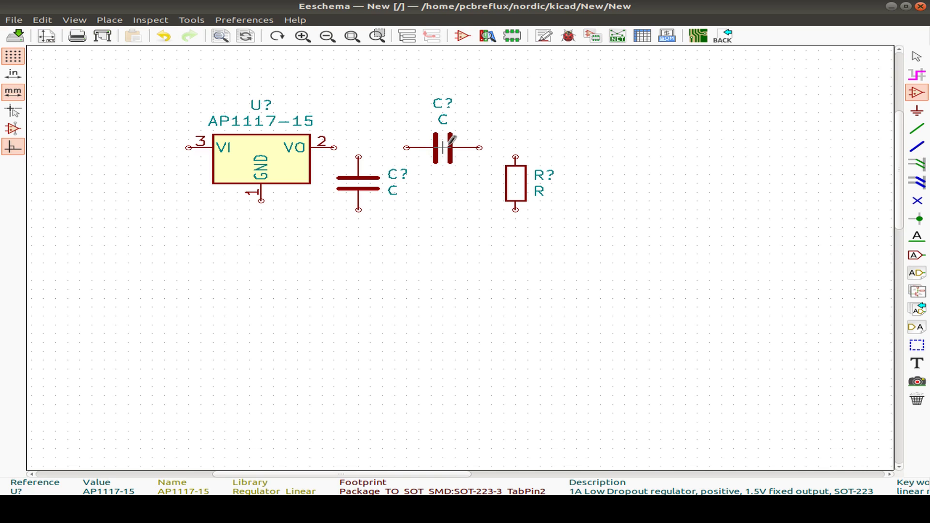
# Move the horizontal capacitor to the regulator's input side and rotate it upright
pyautogui.press('m')
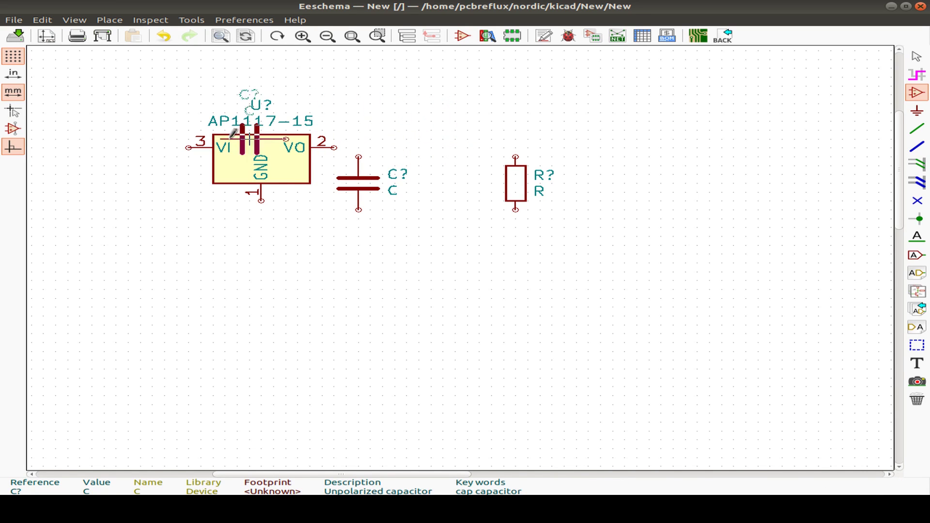
pyautogui.press('r')
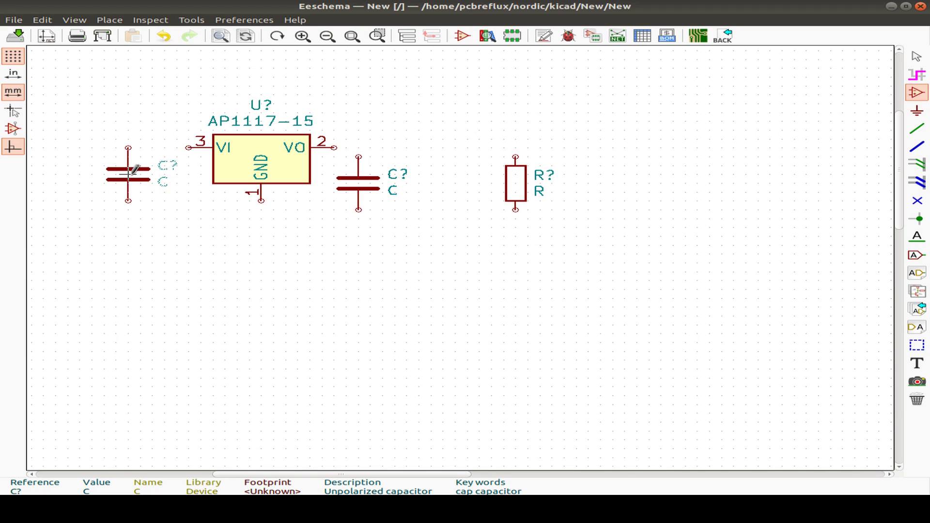
pyautogui.click(127, 173)
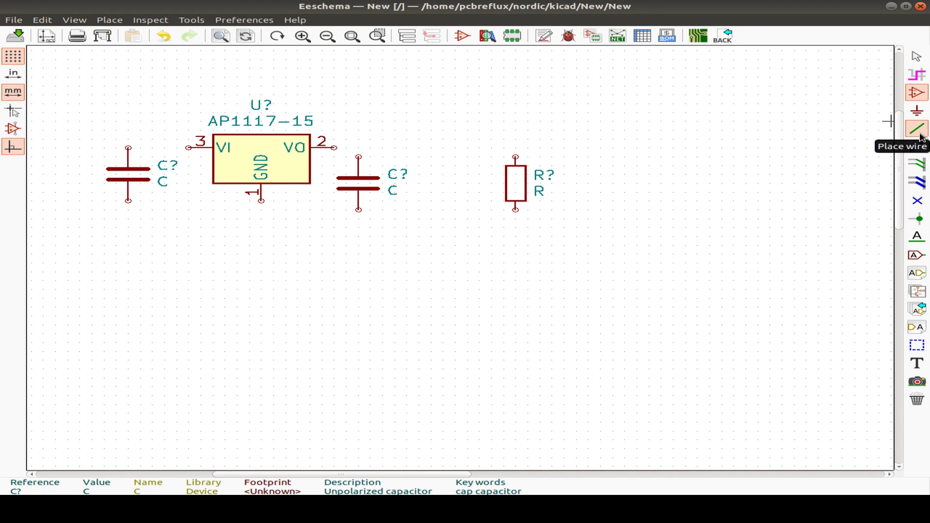
# Place a GND power symbol directly below the regulator's GND pin
pyautogui.click(917, 111)
pyautogui.click(212, 236)
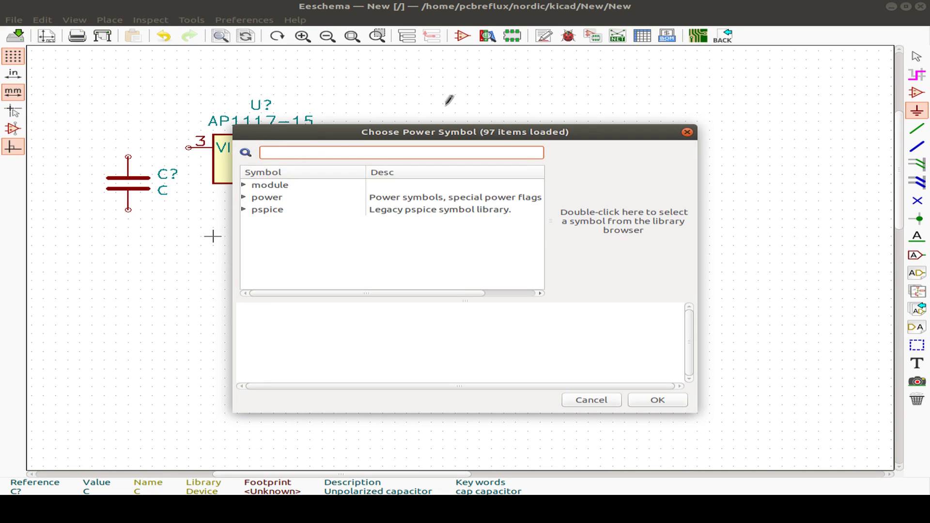
pyautogui.write('gn')
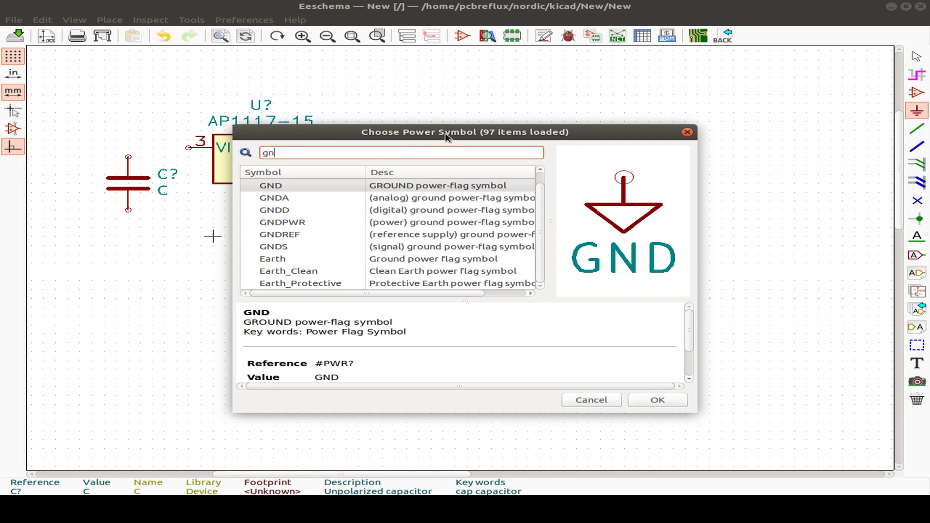
pyautogui.doubleClick(275, 187)
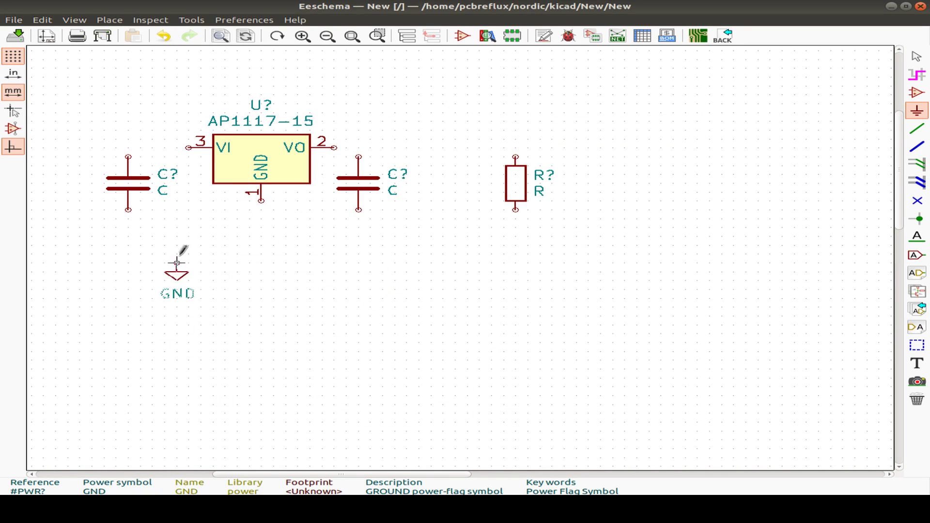
pyautogui.click(261, 235)
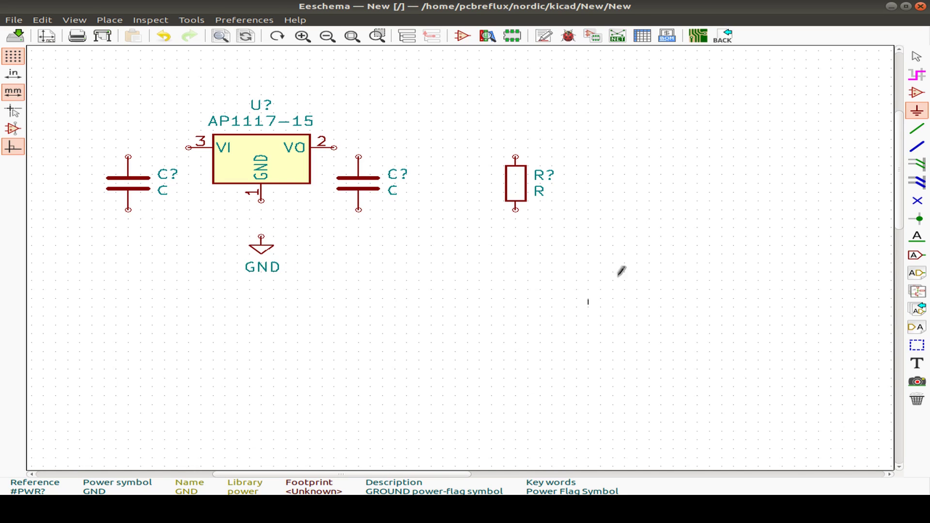
# Wire the input capacitor to the regulator's VI pin, and connect both capacitors' lower ends and the regulator's GND pin to the ground symbol
pyautogui.click(918, 131)
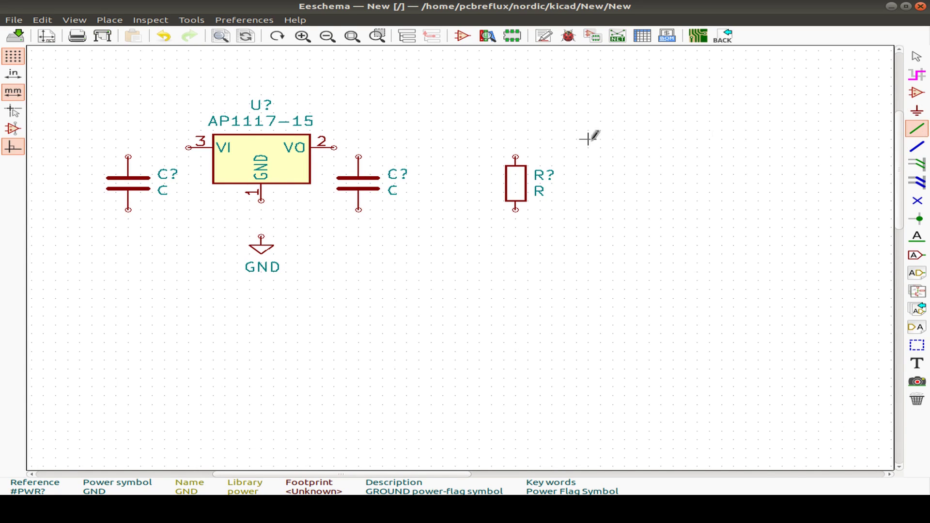
pyautogui.click(128, 156)
pyautogui.click(188, 147)
pyautogui.click(128, 210)
pyautogui.click(359, 227)
pyautogui.click(358, 210)
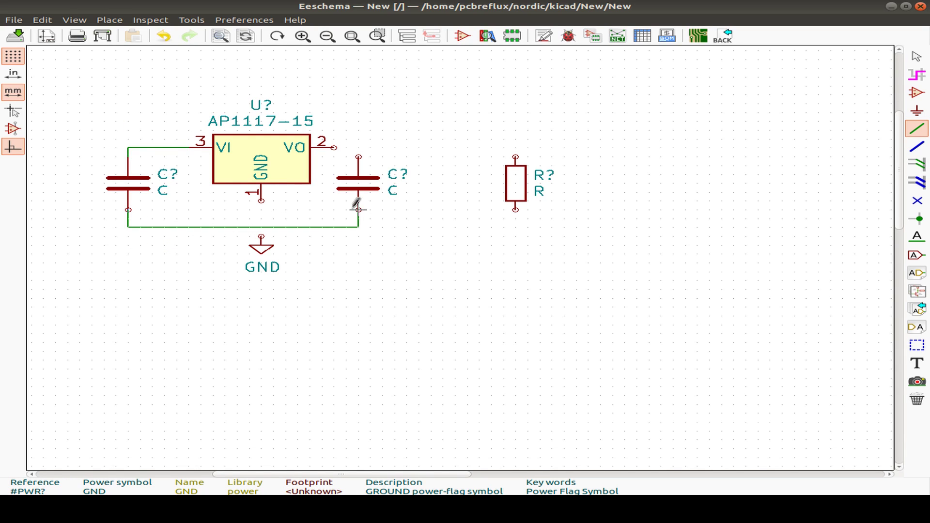
pyautogui.click(262, 197)
pyautogui.click(261, 237)
# Wire the regulator's VO pin to the output capacitor and resistor tops, and connect the resistor's lower end to the ground line
pyautogui.click(334, 147)
pyautogui.click(359, 156)
pyautogui.click(359, 147)
pyautogui.click(515, 155)
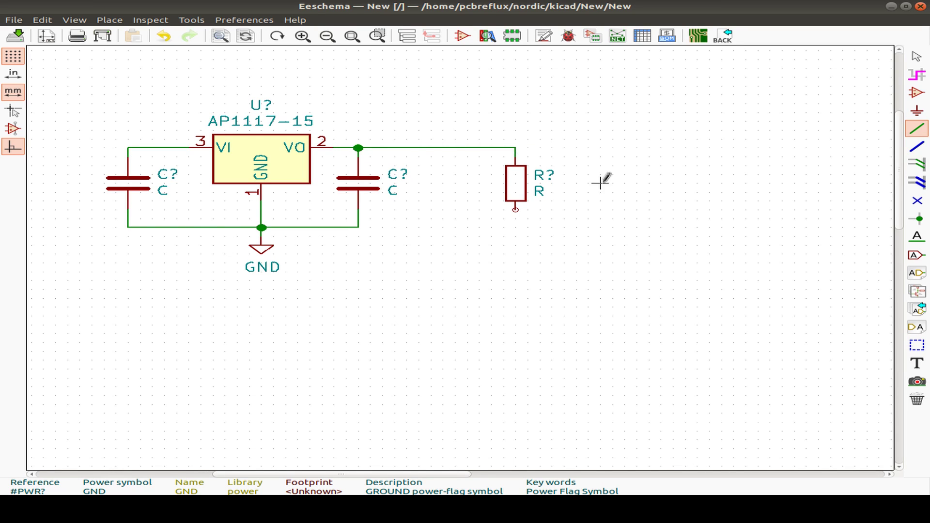
pyautogui.click(516, 209)
pyautogui.click(358, 228)
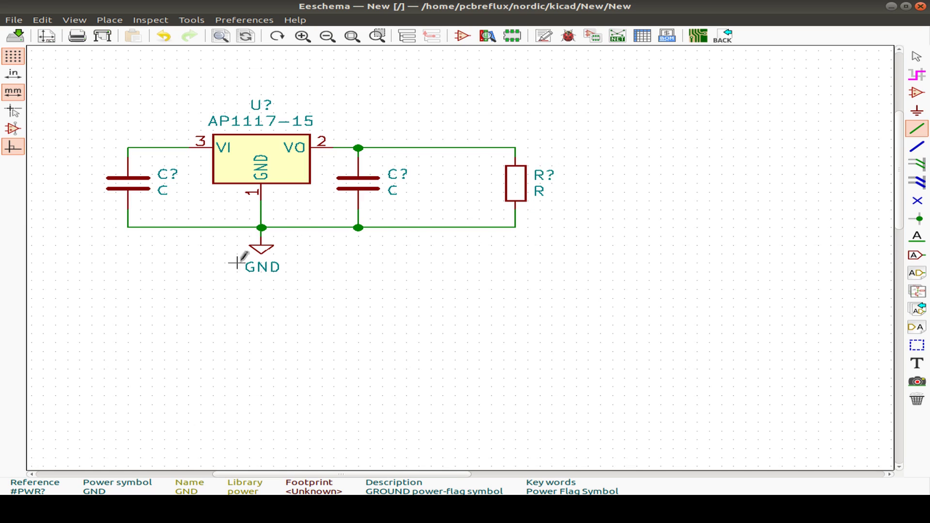
# Annotate all symbols across the entire schematic with the option to reset existing annotations
pyautogui.click(543, 38)
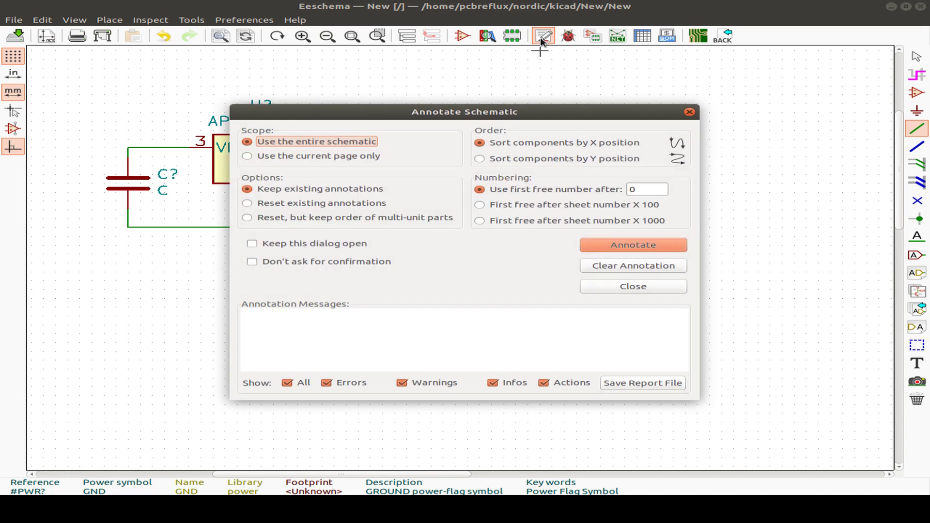
pyautogui.moveTo(373, 115)
pyautogui.mouseDown()
pyautogui.moveTo(257, 75)
pyautogui.moveTo(458, 112)
pyautogui.mouseUp()
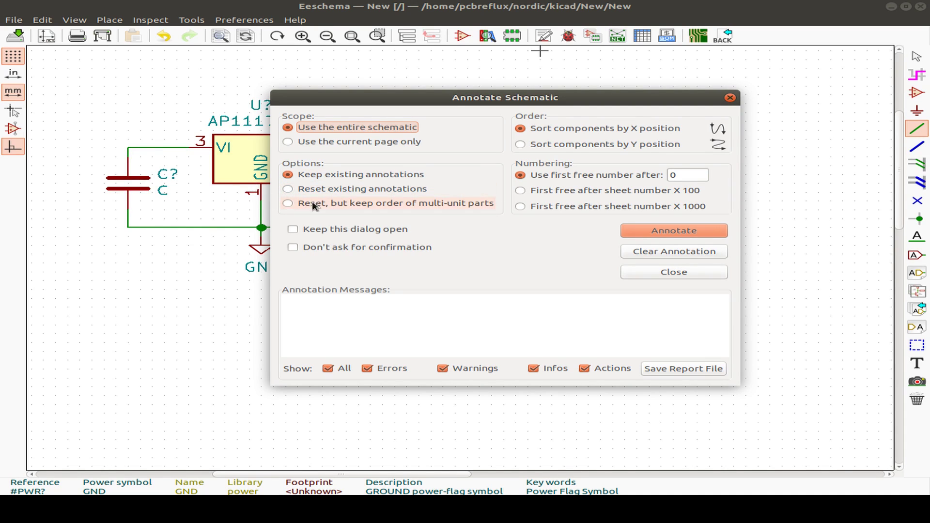
pyautogui.click(288, 189)
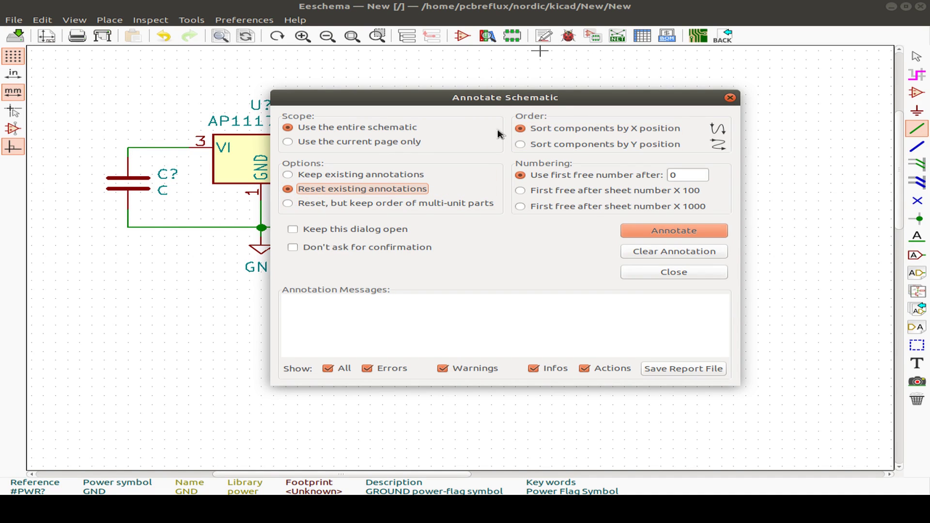
pyautogui.click(699, 233)
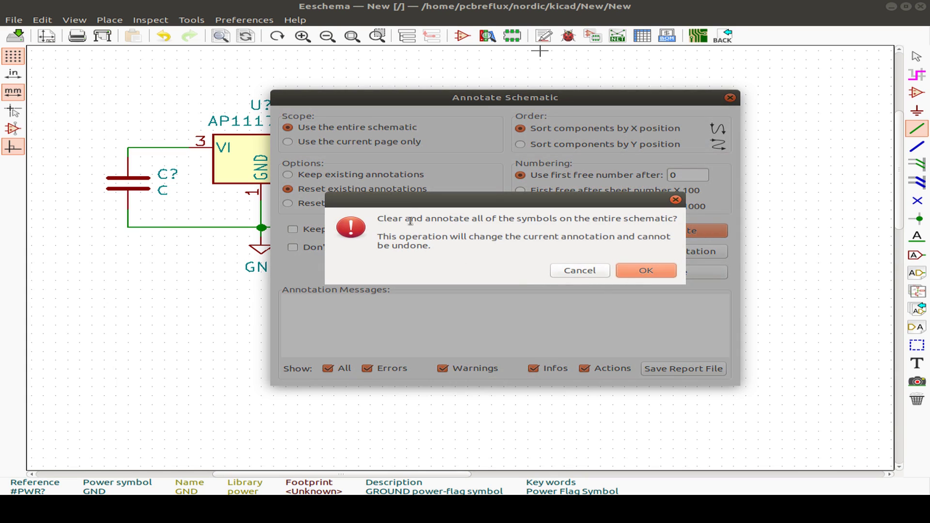
pyautogui.click(665, 269)
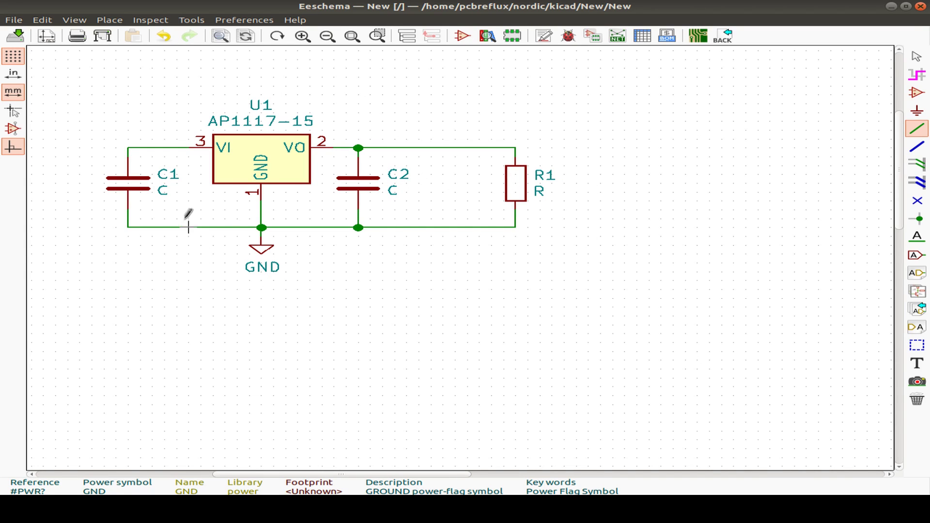
# Place a +5V power symbol directly above the top of the input capacitor C1
pyautogui.click(917, 110)
pyautogui.click(90, 111)
pyautogui.scroll(-5, 306, 223)
pyautogui.scroll(-3, 326, 231)
pyautogui.write('5v')
pyautogui.click(330, 199)
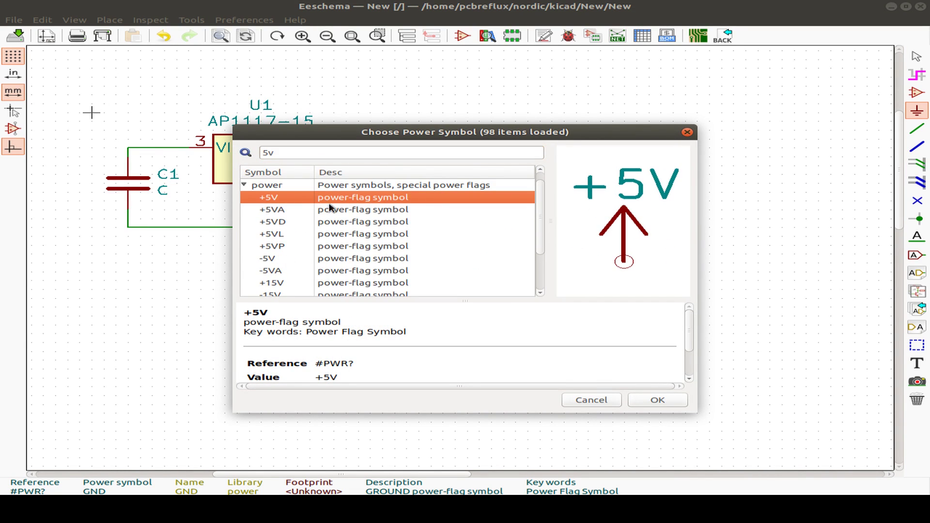
pyautogui.doubleClick(418, 201)
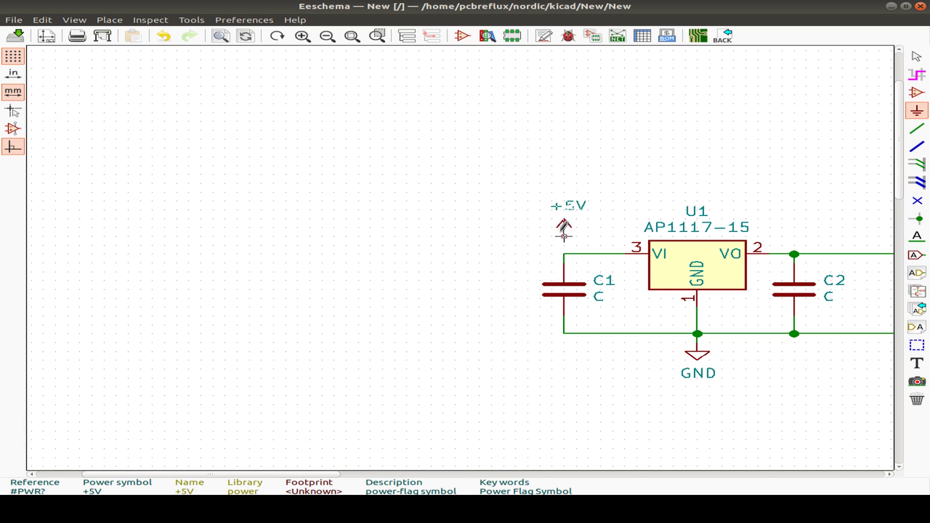
pyautogui.click(564, 223)
# Wire the +5V symbol down to the junction of C1 and the regulator's input line
pyautogui.click(917, 129)
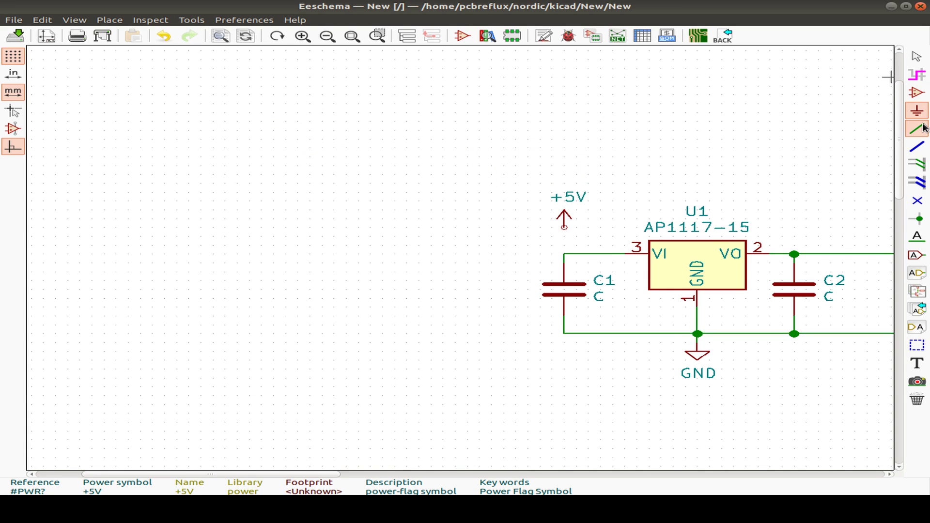
pyautogui.click(565, 233)
pyautogui.doubleClick(564, 254)
# Run the electrical rules check on the schematic and close the checker
pyautogui.moveTo(697, 199)
pyautogui.mouseDown(button='middle')
pyautogui.moveTo(612, 199)
pyautogui.moveTo(322, 148)
pyautogui.mouseUp(button='middle')
pyautogui.hotkey('alt', 'i')
pyautogui.click(577, 423)
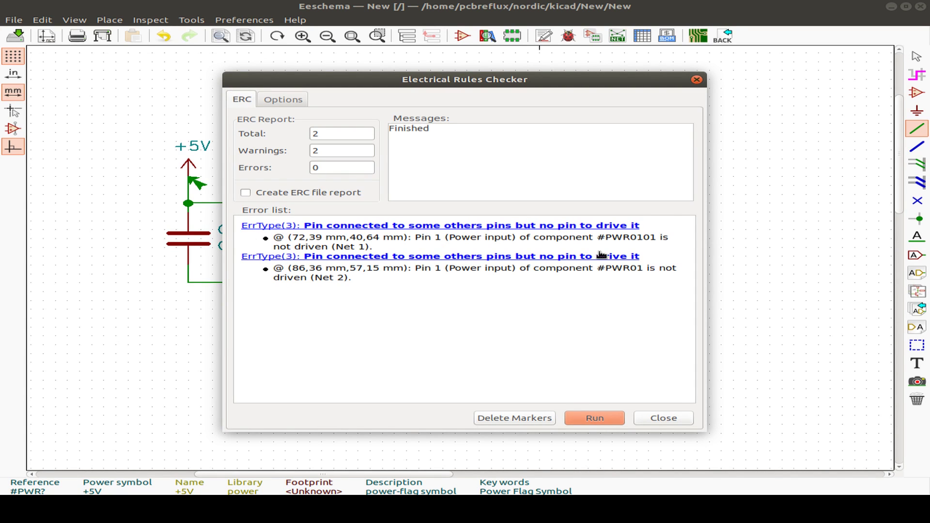
pyautogui.click(677, 414)
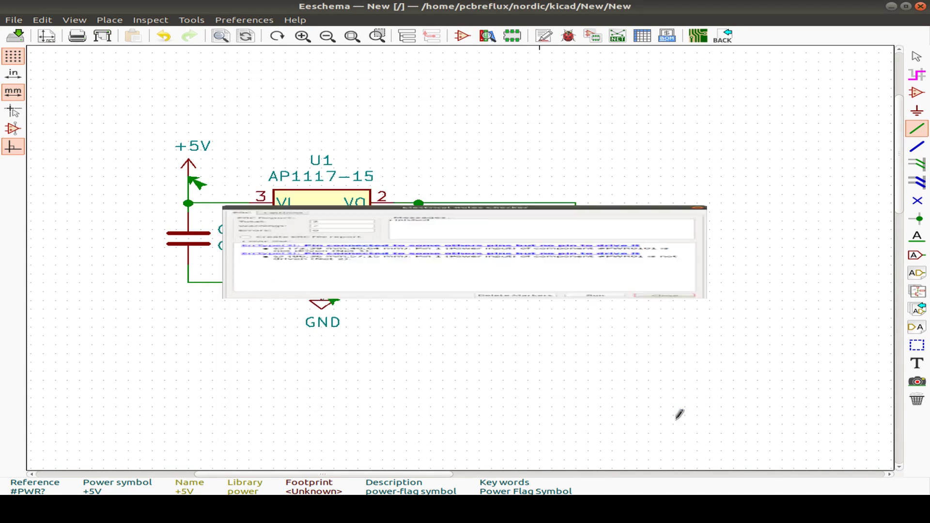
# Place a PWR_FLAG symbol above the regulator's input line and a vertically flipped one below the ground line, beside the GND symbol
pyautogui.click(917, 110)
pyautogui.click(224, 159)
pyautogui.write('flag')
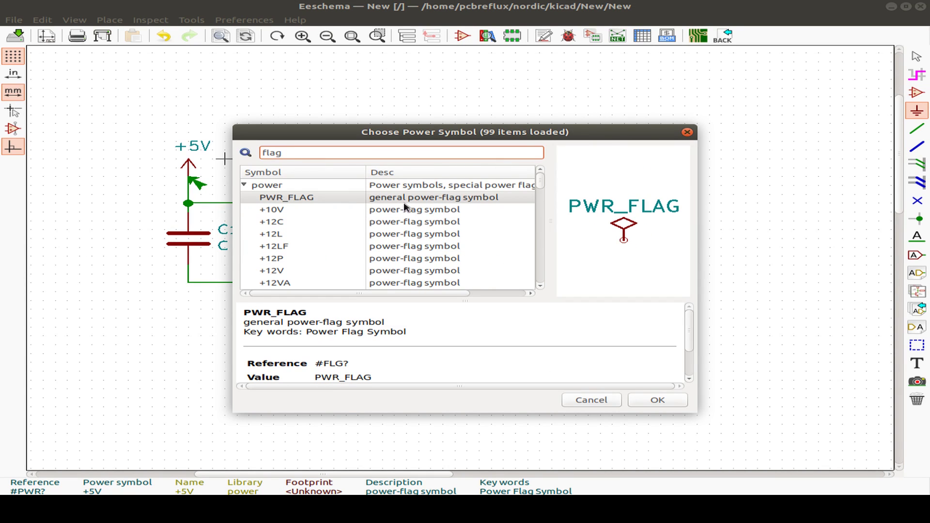
pyautogui.click(309, 200)
pyautogui.press('Return')
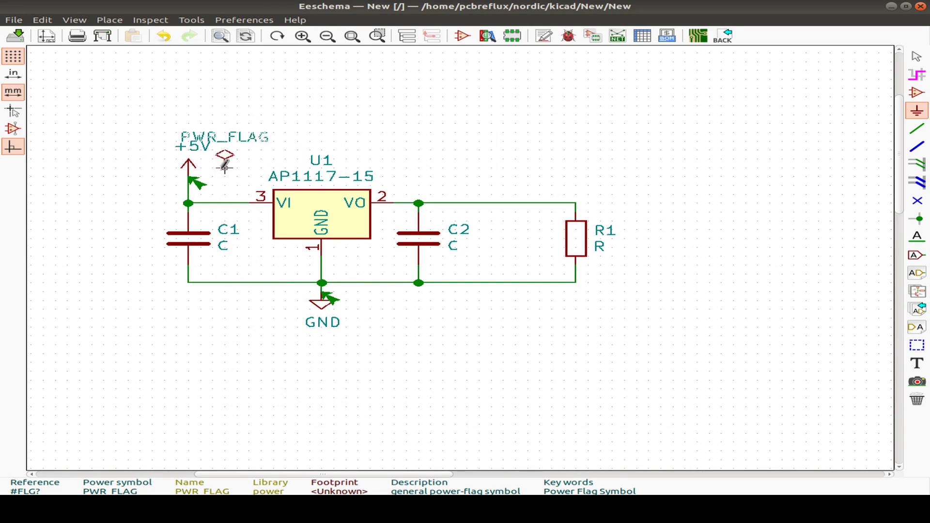
pyautogui.click(225, 185)
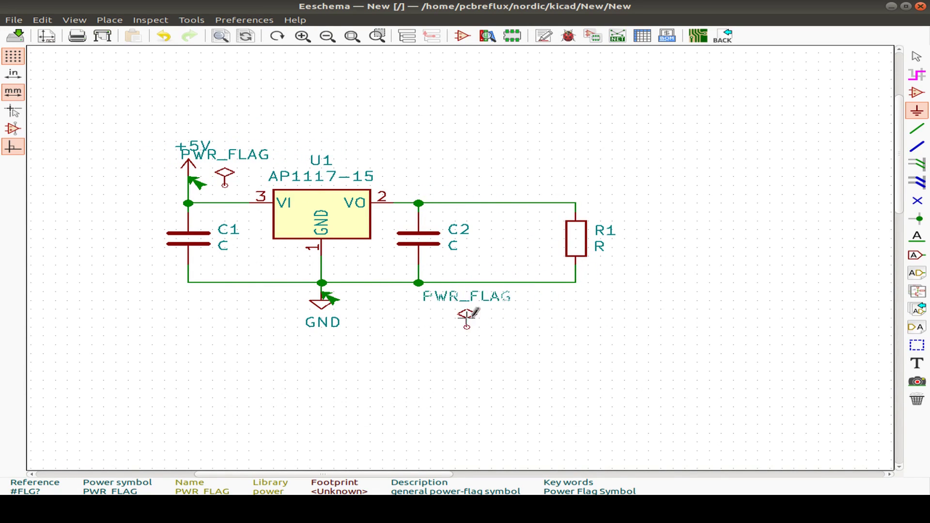
pyautogui.press('x')
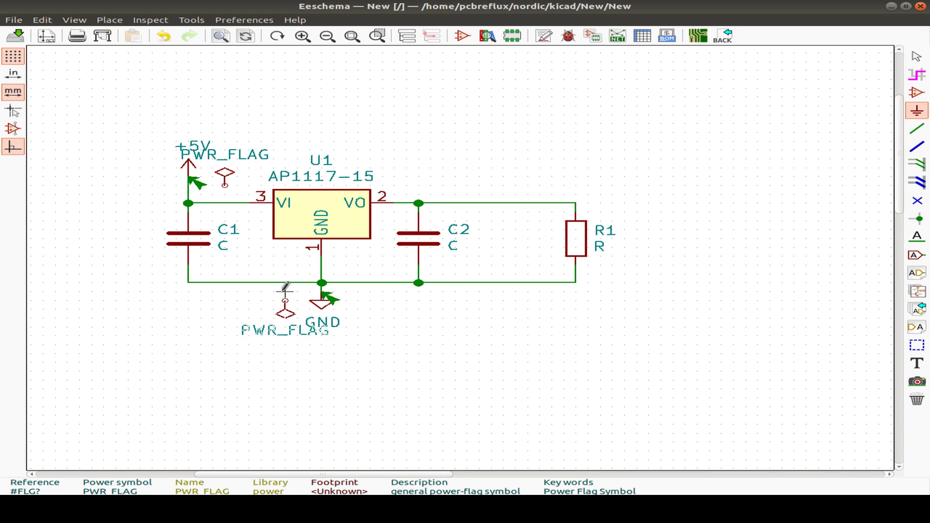
pyautogui.click(285, 290)
# Wire the lower PWR_FLAG to the ground line and the upper PWR_FLAG to the regulator's input line
pyautogui.click(917, 129)
pyautogui.click(285, 283)
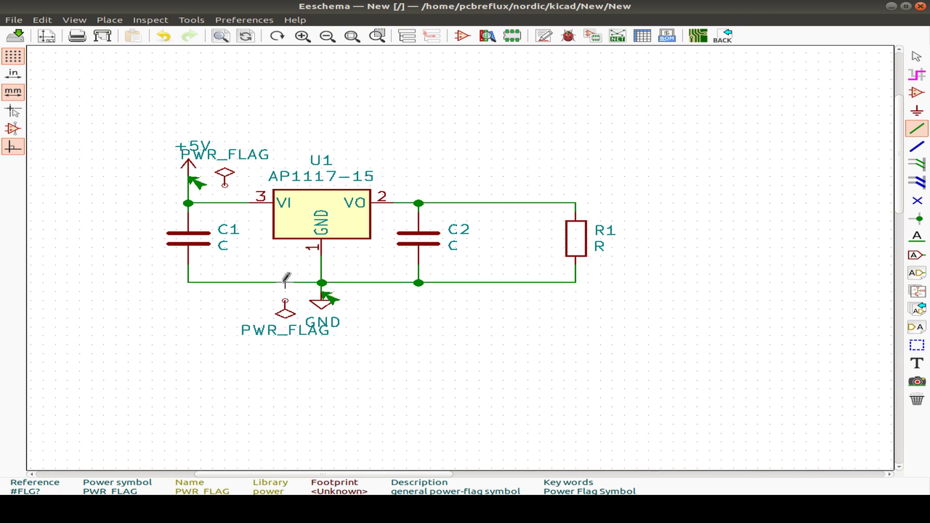
pyautogui.doubleClick(285, 300)
pyautogui.click(224, 185)
pyautogui.doubleClick(224, 203)
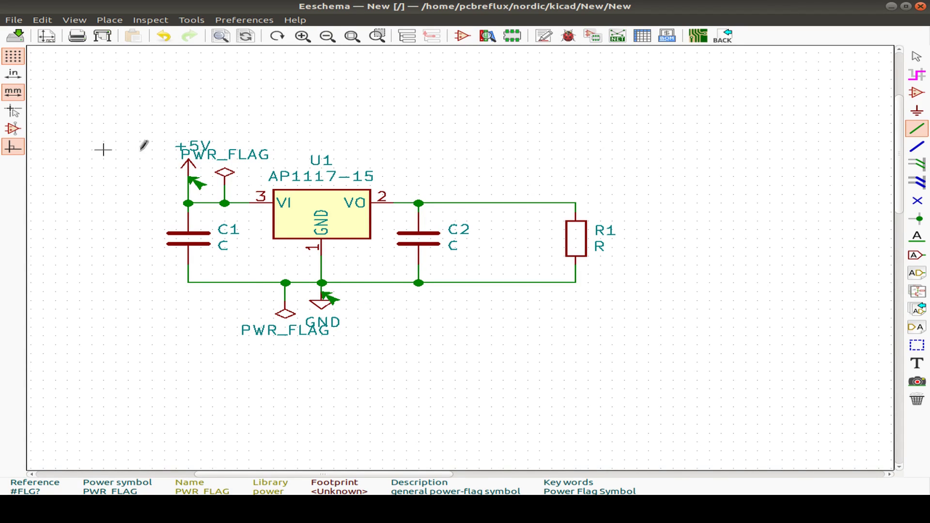
# Rerun the electrical rules check with both power flags connected, and close the checker
pyautogui.click(569, 35)
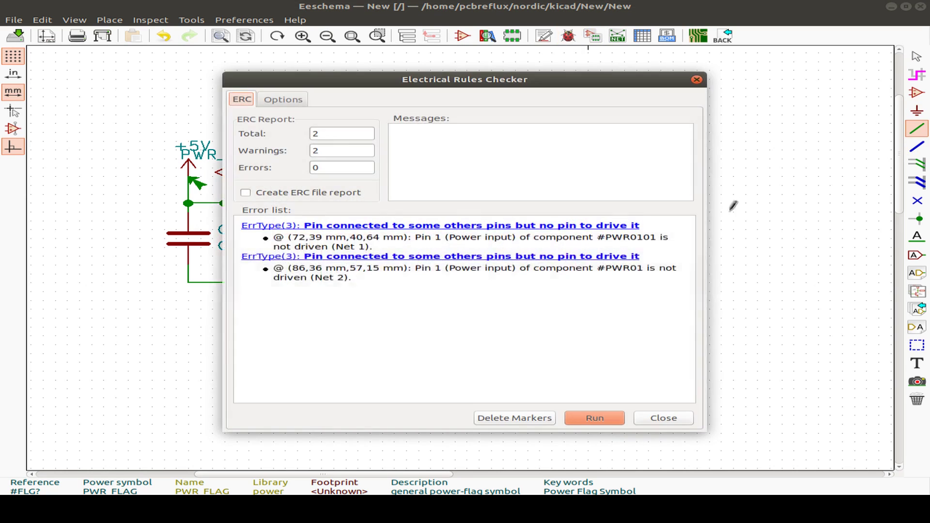
pyautogui.click(595, 418)
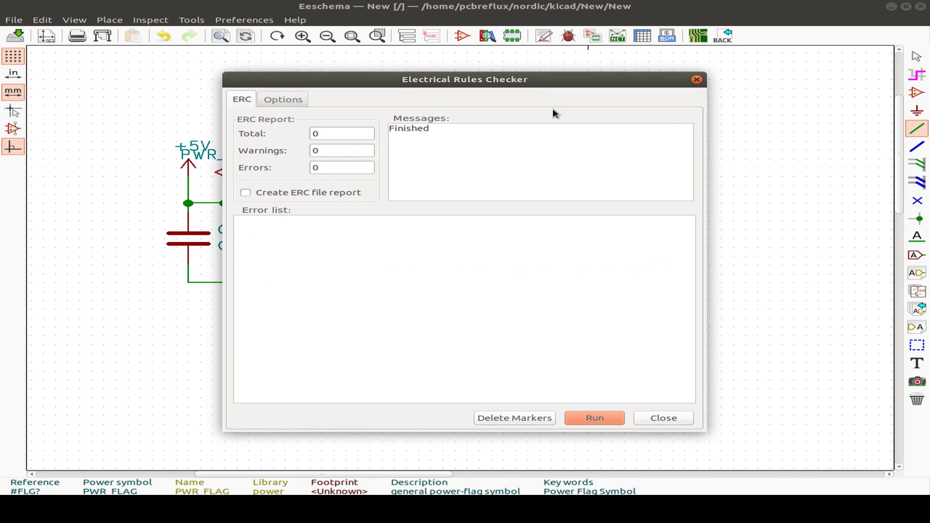
pyautogui.click(679, 421)
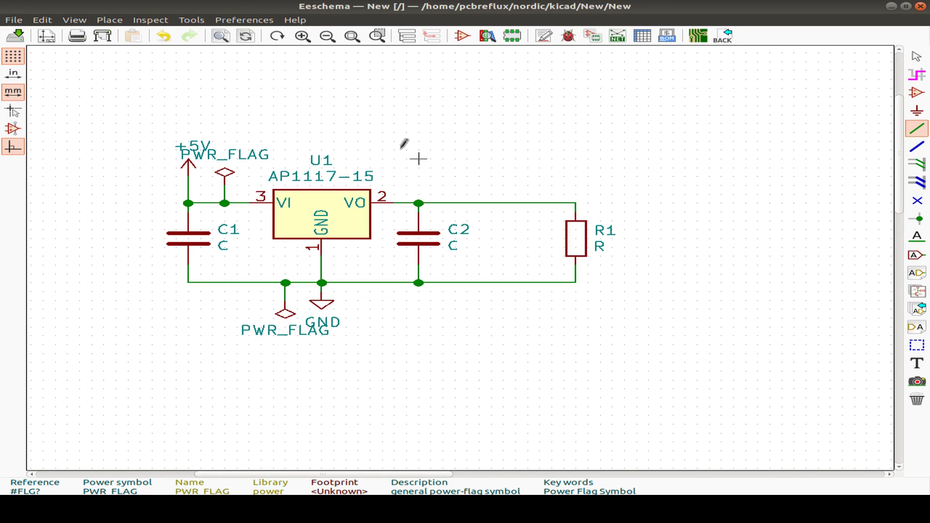
# Save the schematic and generate its netlist as New.net in the project folder
pyautogui.click(20, 39)
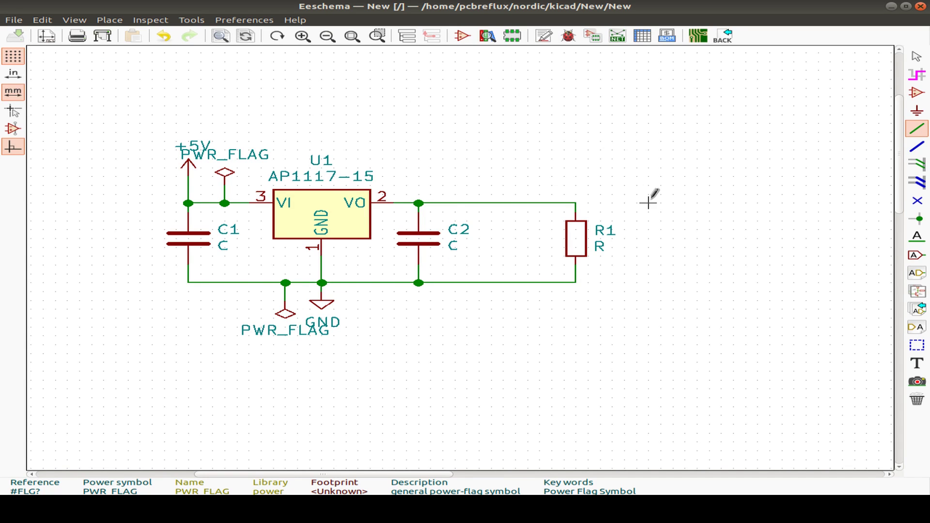
pyautogui.click(622, 36)
pyautogui.click(648, 199)
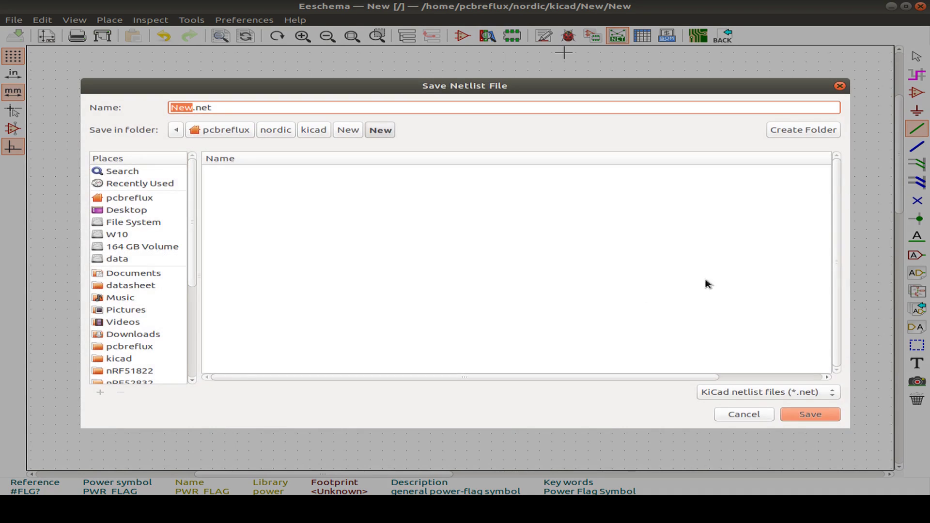
pyautogui.click(826, 413)
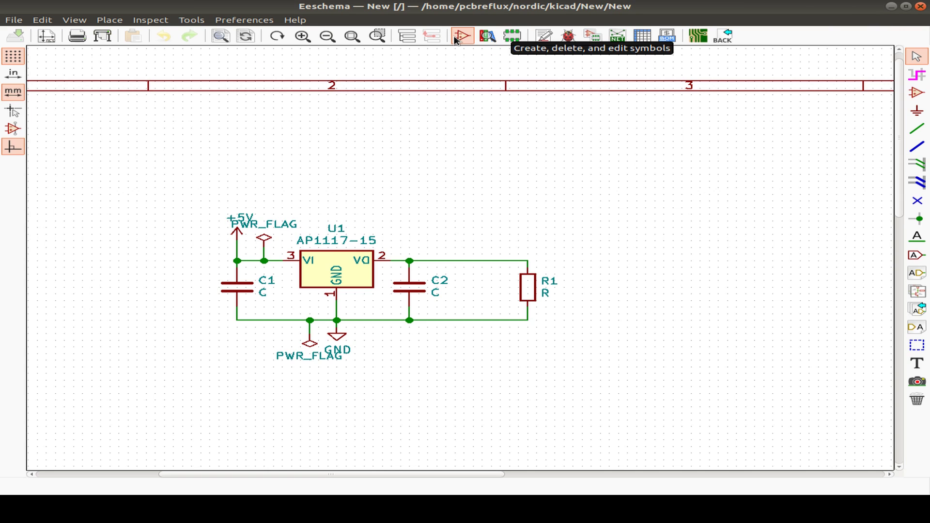
# Close the schematic editor, open the Symbol Library Editor from the project manager, and browse the available symbol libraries
pyautogui.click(921, 6)
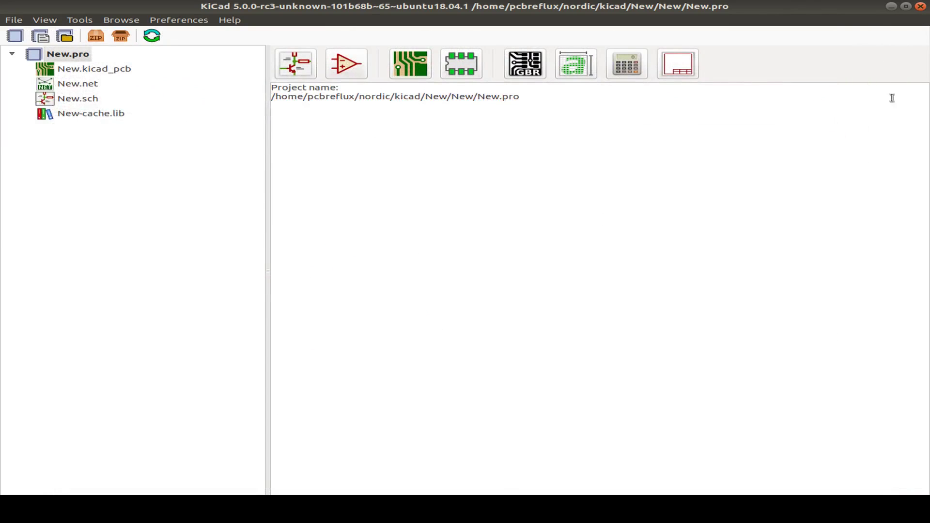
pyautogui.click(334, 64)
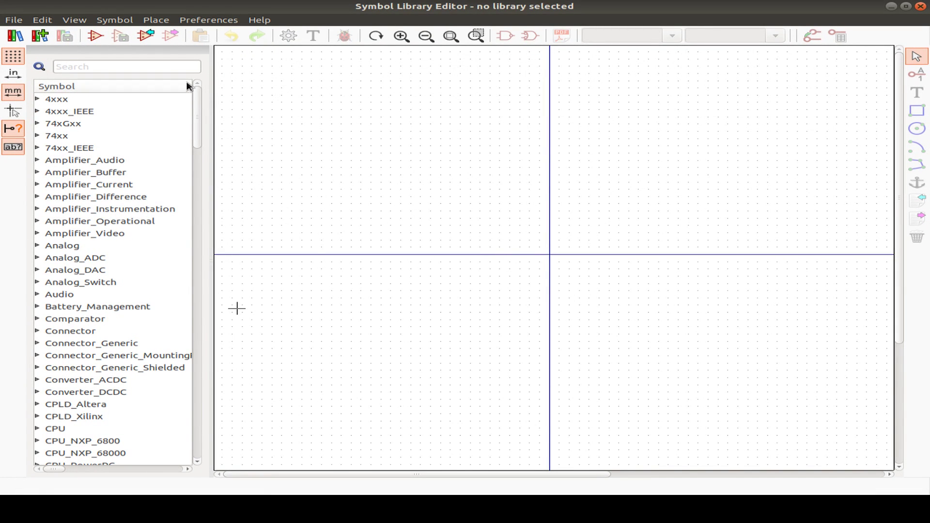
pyautogui.moveTo(195, 107); pyautogui.dragTo(208, 431)
pyautogui.scroll(5, 112, 190)
pyautogui.scroll(6, 112, 191)
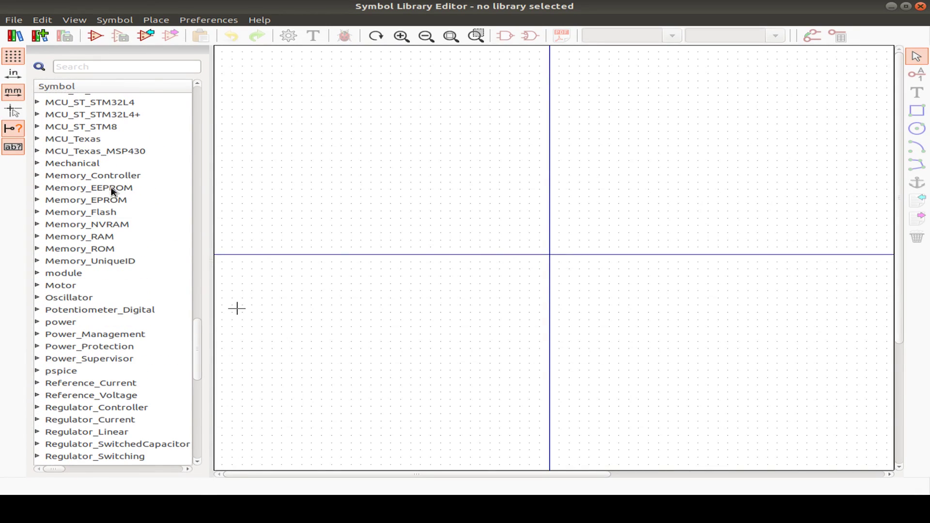
pyautogui.scroll(5, 99, 271)
pyautogui.scroll(-8, 98, 271)
# Create a symbol library named New_Library.lib in the project folder and add it to the Global library table
pyautogui.click(13, 19)
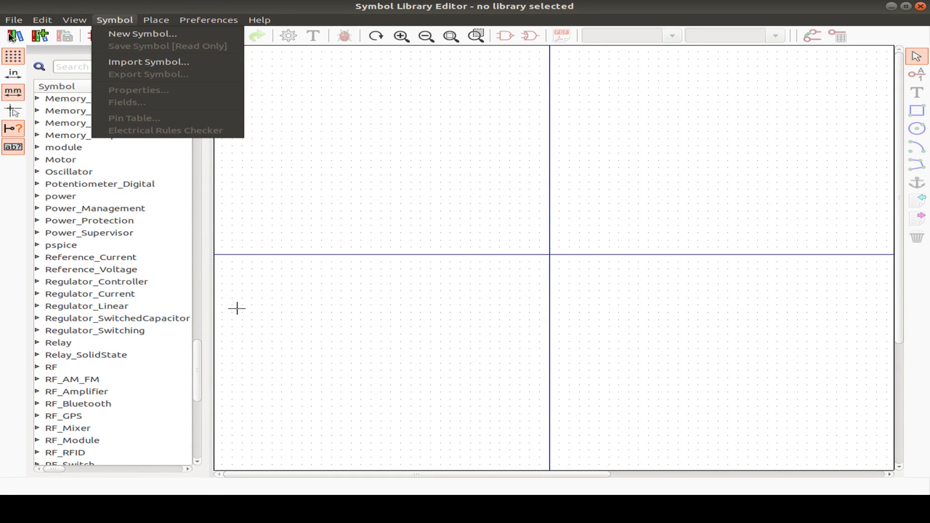
pyautogui.click(31, 35)
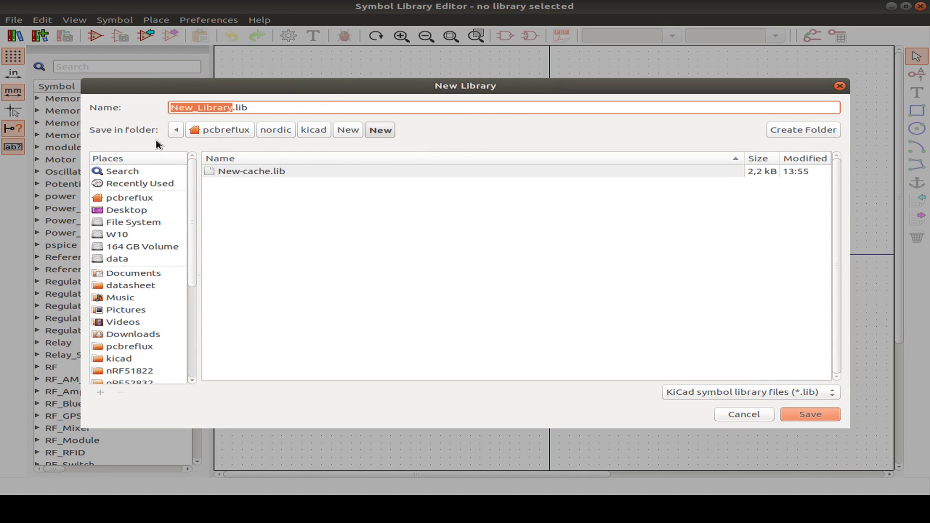
pyautogui.click(839, 418)
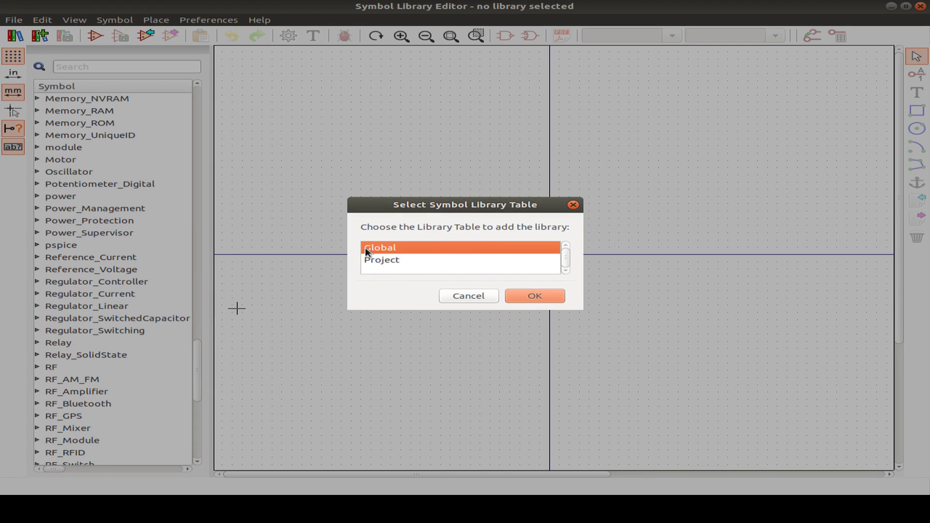
pyautogui.click(417, 262)
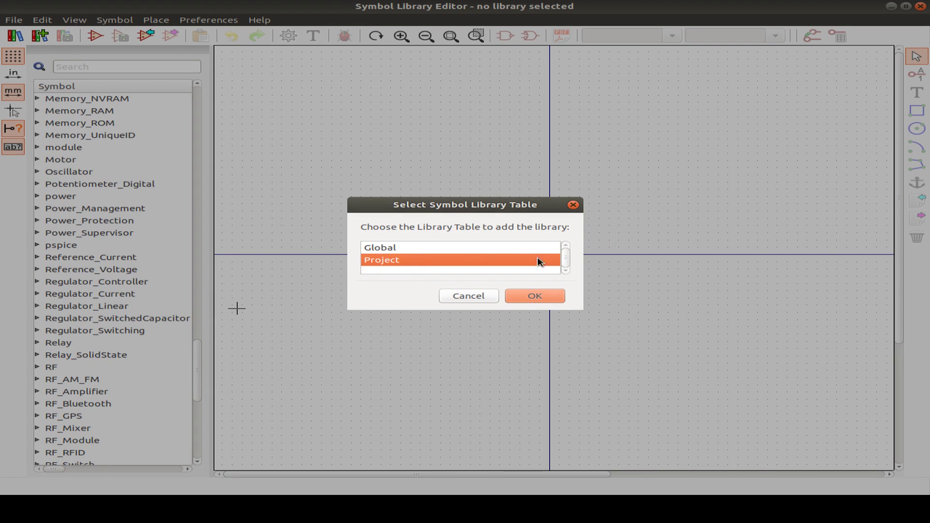
pyautogui.click(417, 252)
pyautogui.click(536, 300)
# Create a new symbol named LDO in New_Library, keeping the default reference designator U and one unit per package
pyautogui.moveTo(198, 114); pyautogui.dragTo(214, 469)
pyautogui.scroll(14, 137, 328)
pyautogui.scroll(-4, 124, 322)
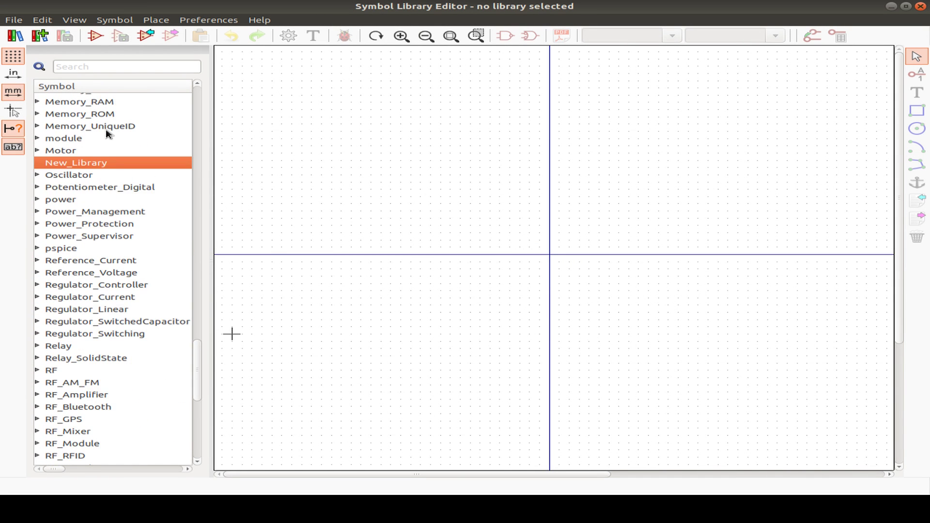
pyautogui.click(95, 37)
pyautogui.scroll(-15, 382, 246)
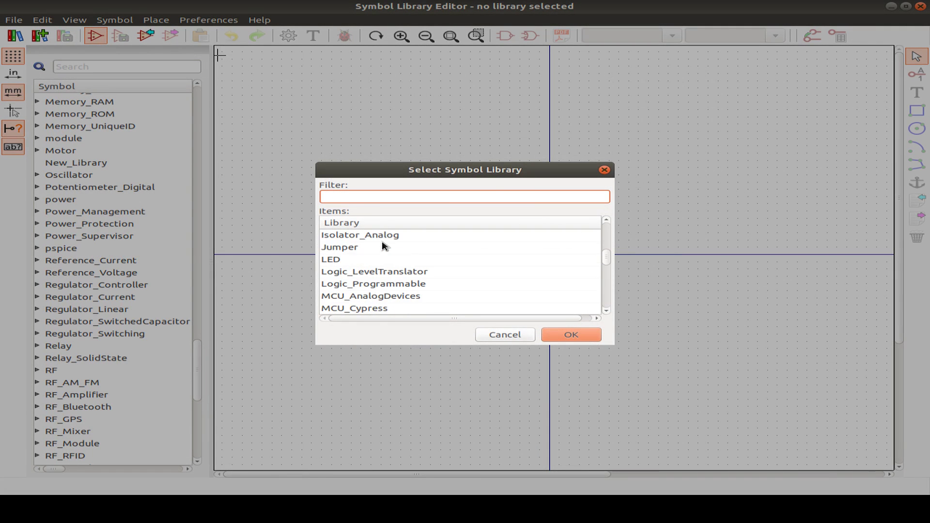
pyautogui.scroll(-9, 383, 246)
pyautogui.scroll(-3, 368, 297)
pyautogui.scroll(-2, 421, 262)
pyautogui.scroll(10, 407, 262)
pyautogui.scroll(-3, 383, 264)
pyautogui.click(348, 263)
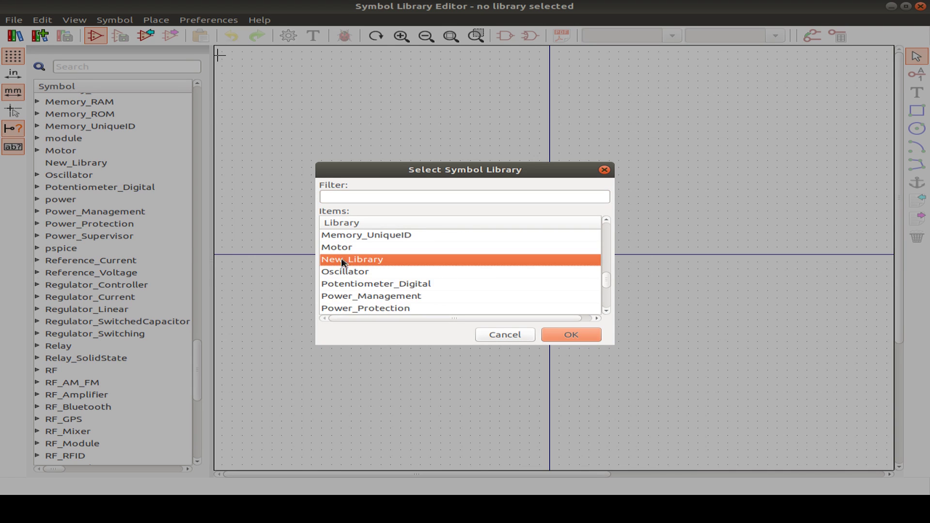
pyautogui.click(570, 336)
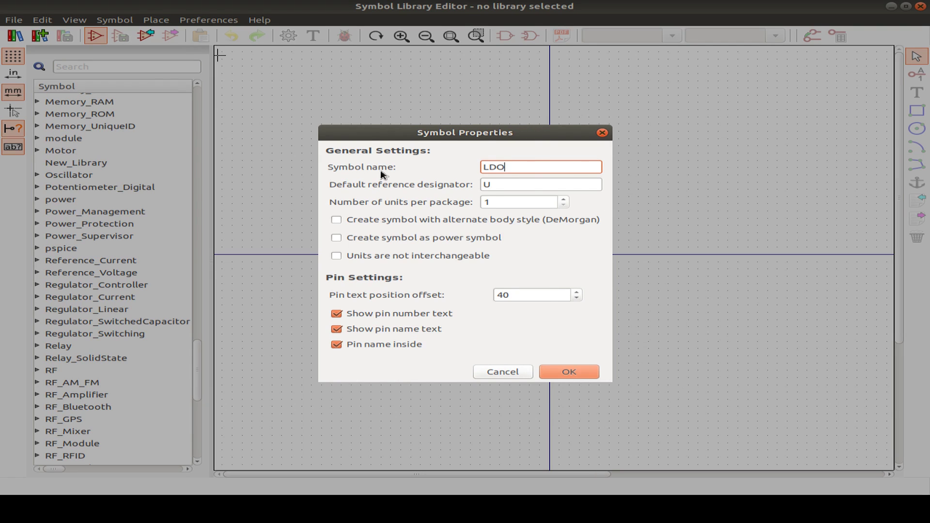
pyautogui.press('Tab')
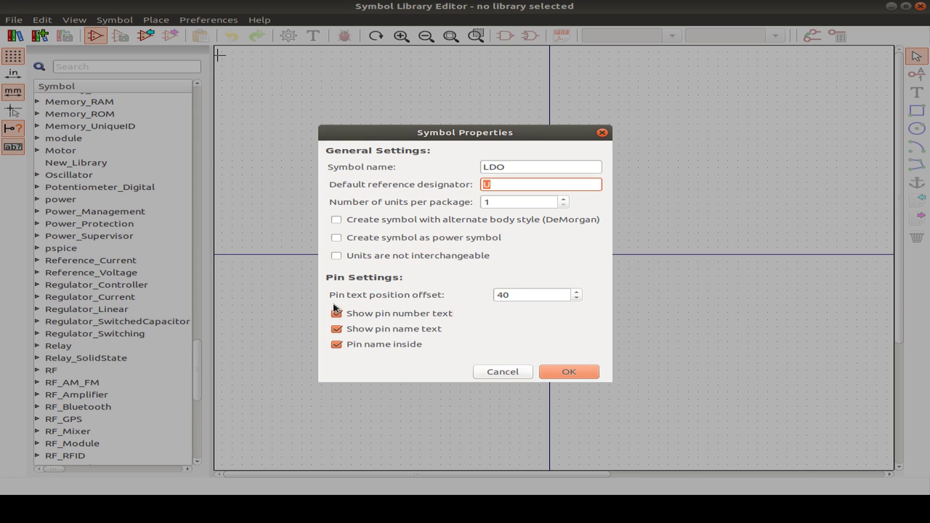
pyautogui.click(576, 372)
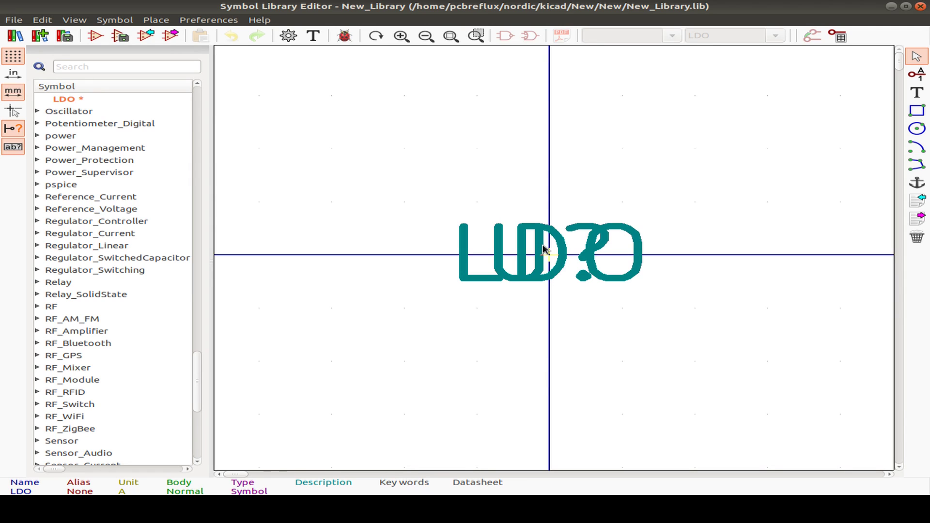
# Separate the overlapping symbol fields, placing the LDO value above the origin and the U? reference below it
pyautogui.click(543, 249)
pyautogui.click(587, 269)
pyautogui.click(566, 102)
pyautogui.press('Home')
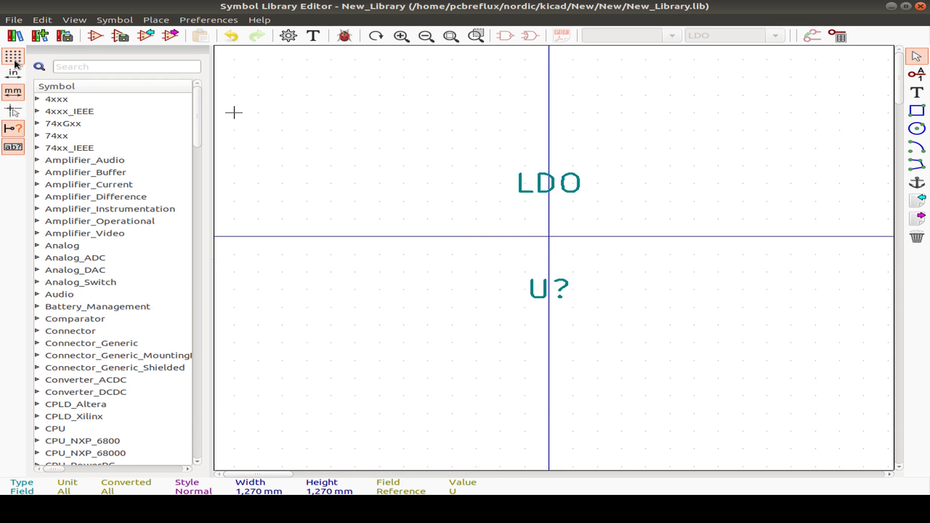
# Add a right-oriented pin named IN, number 1, with electrical type Power output, beside the LDO symbol above the horizontal axis
pyautogui.scroll(3, 549, 179)
pyautogui.click(917, 74)
pyautogui.click(401, 227)
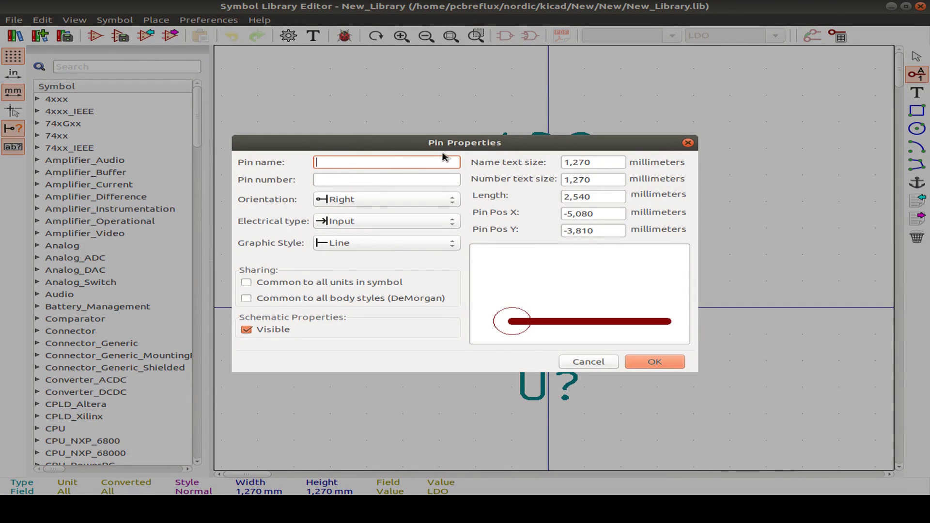
pyautogui.write('IN')
pyautogui.press('Tab')
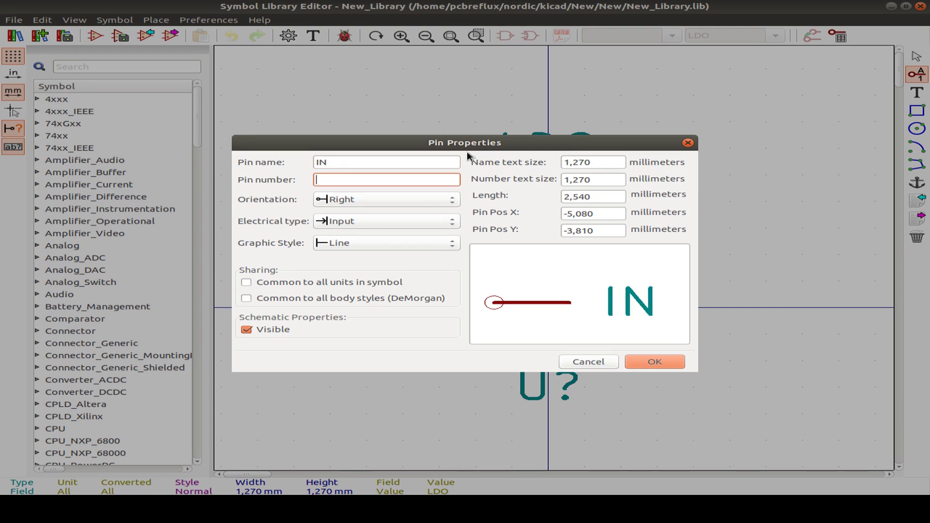
pyautogui.write('1')
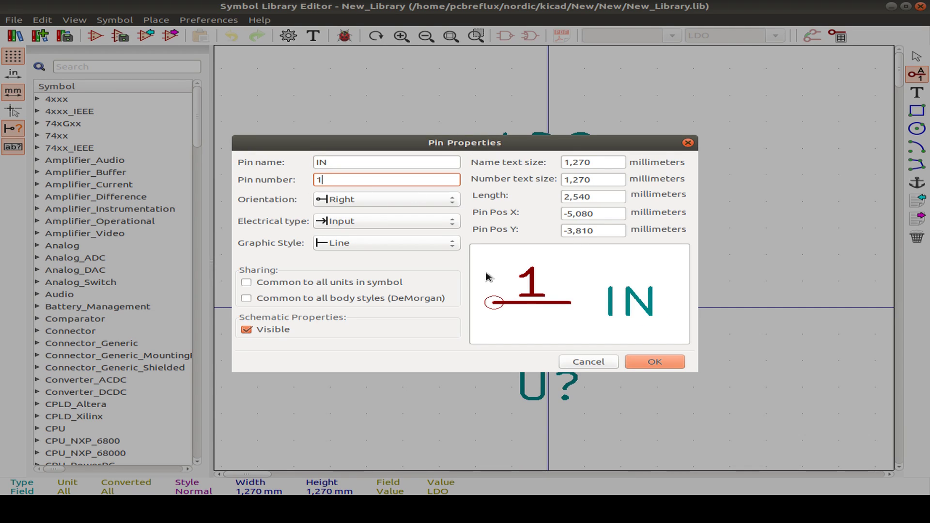
pyautogui.click(361, 222)
pyautogui.click(403, 324)
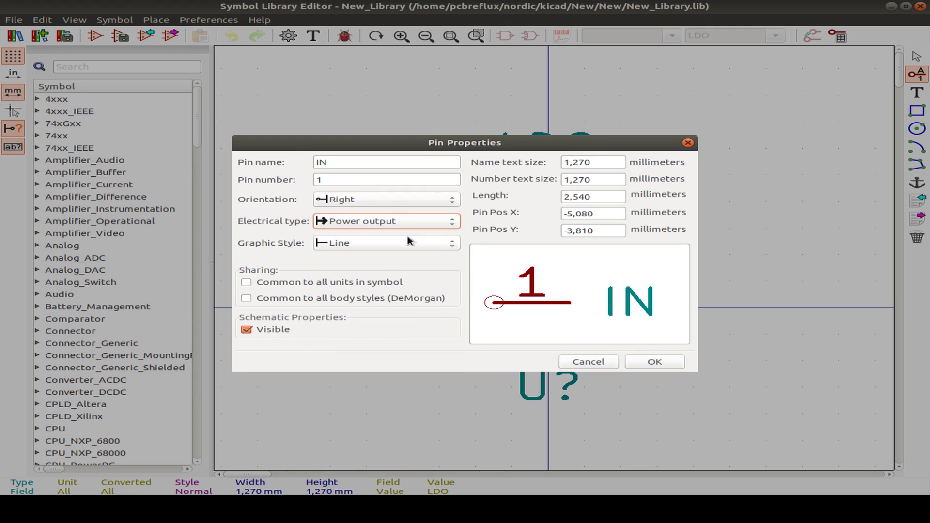
pyautogui.click(646, 367)
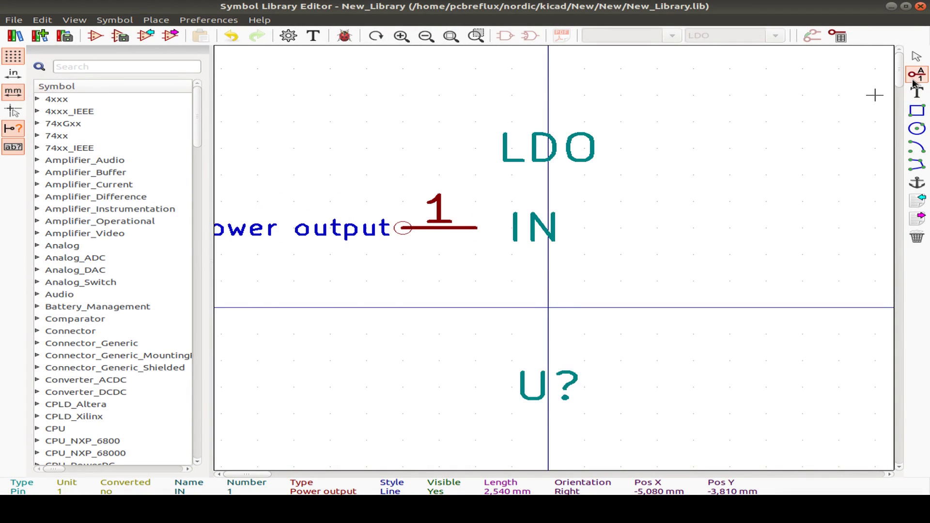
# Add a left-oriented Power output pin named OUT, number 2, opposite the IN pin, leaving space between their names
pyautogui.click(728, 226)
pyautogui.click(417, 200)
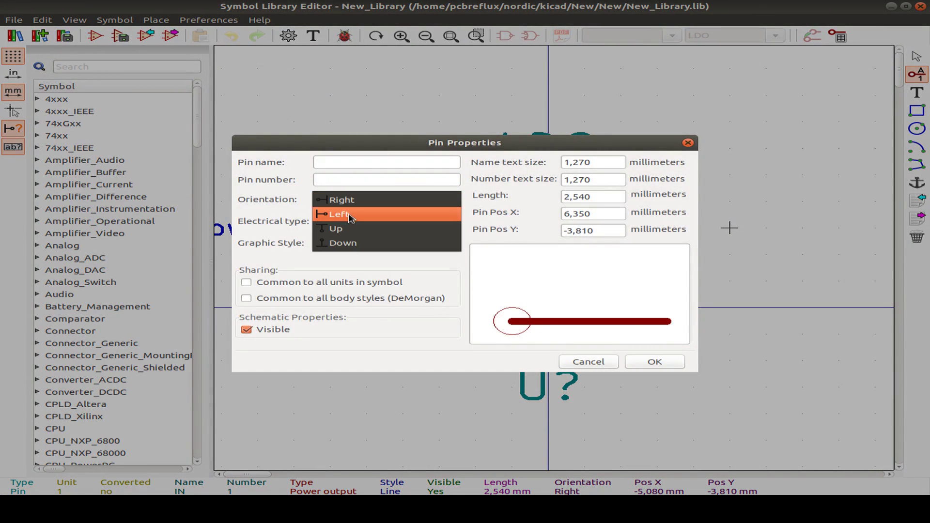
pyautogui.click(348, 216)
pyautogui.click(352, 164)
pyautogui.write('OU')
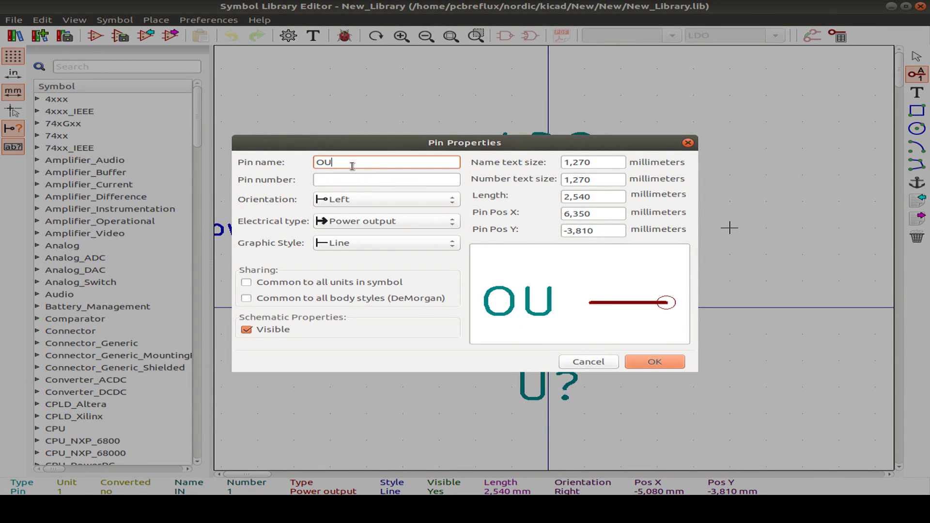
pyautogui.write('T')
pyautogui.press('Tab')
pyautogui.write('2')
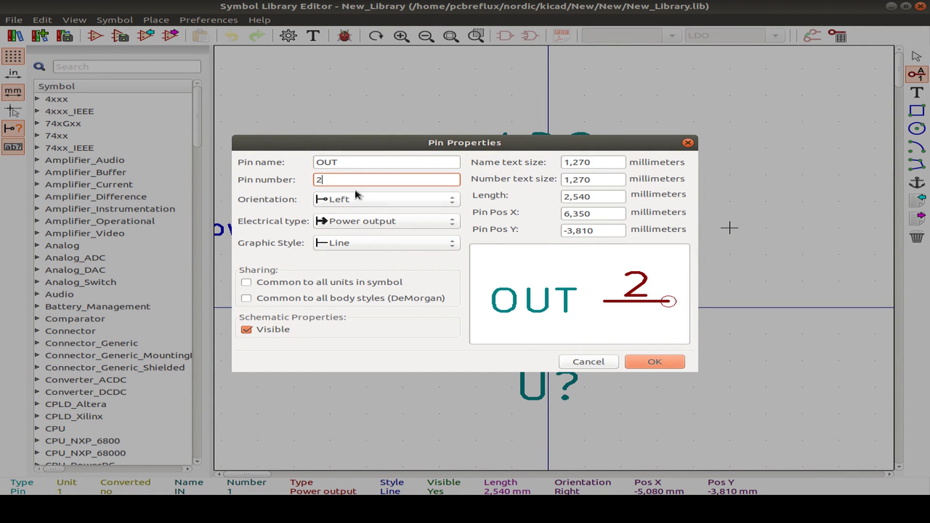
pyautogui.click(420, 226)
pyautogui.click(420, 223)
pyautogui.click(667, 363)
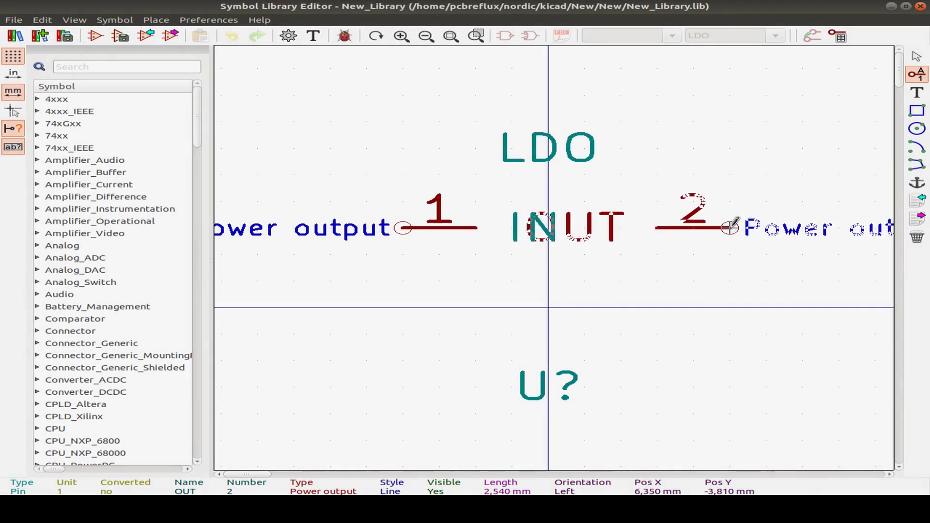
pyautogui.click(802, 227)
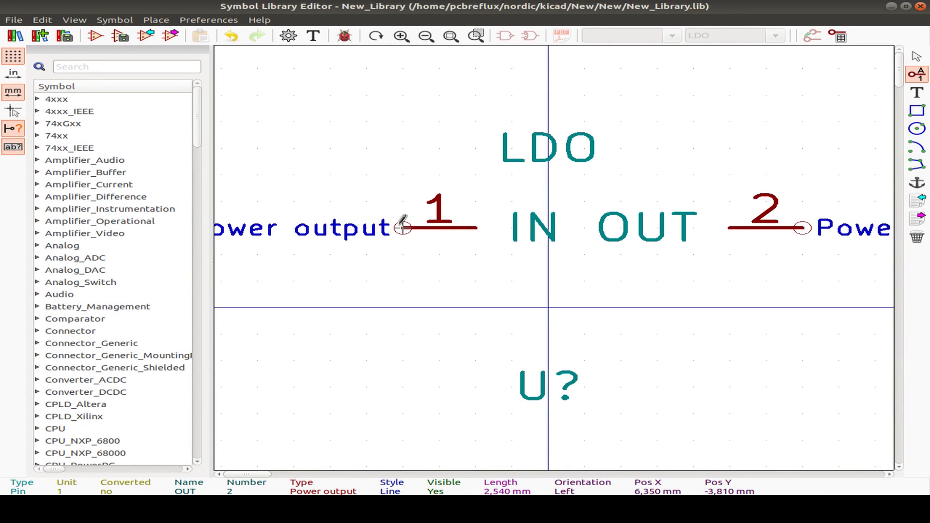
# Change the IN pin's electrical type to Power input
pyautogui.press('Escape')
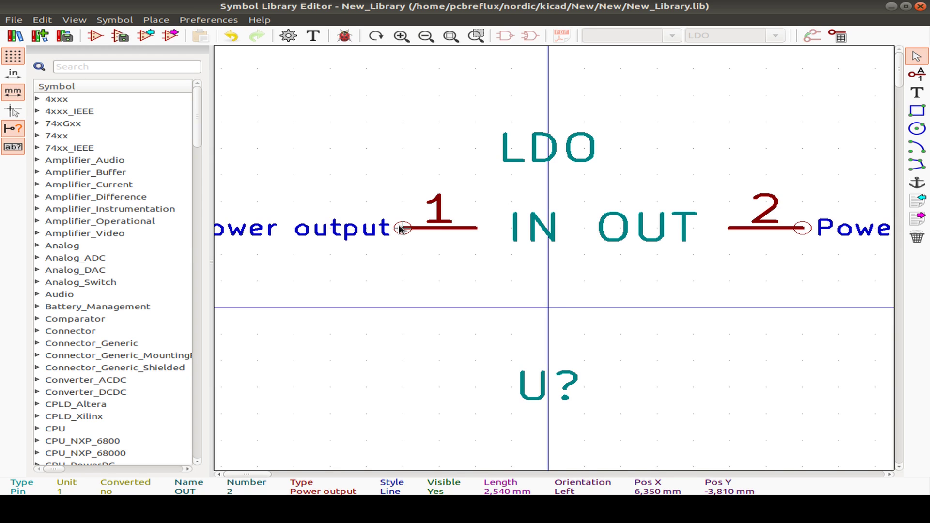
pyautogui.rightClick(402, 228)
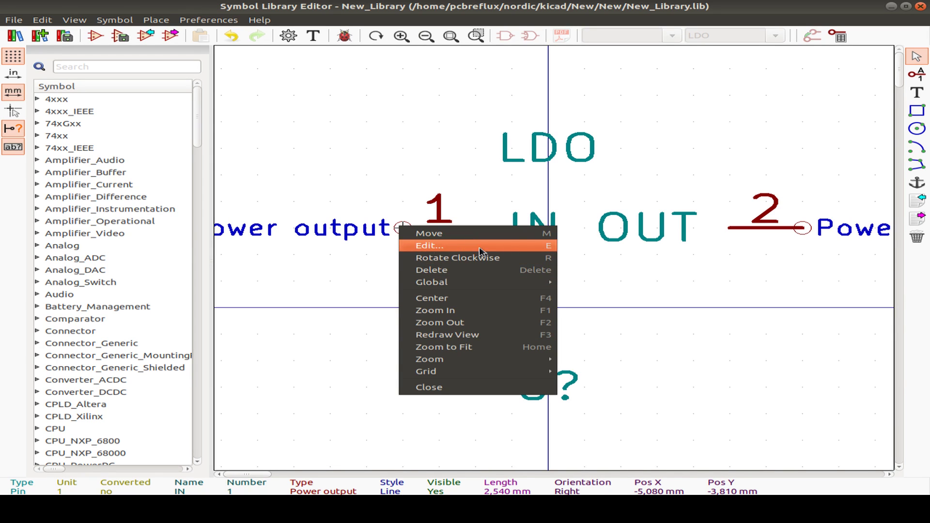
pyautogui.click(552, 247)
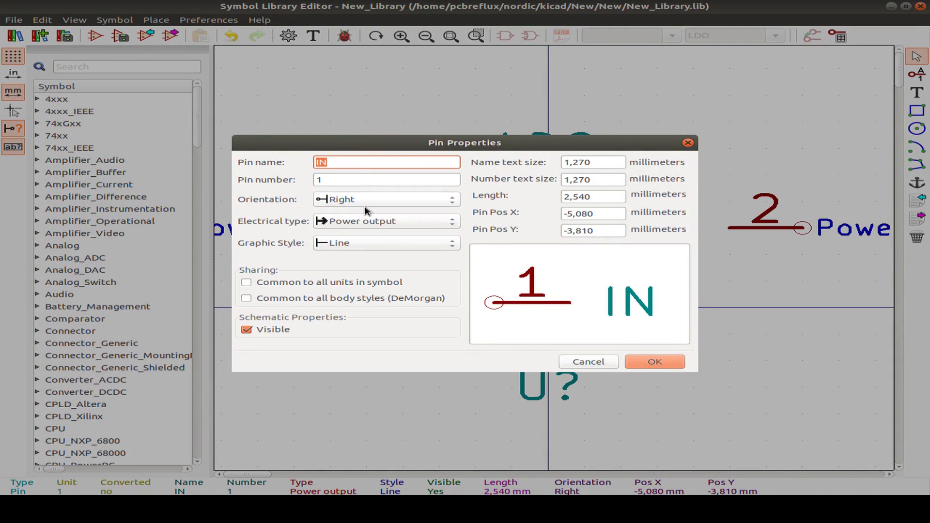
pyautogui.click(399, 221)
pyautogui.click(391, 209)
pyautogui.click(678, 361)
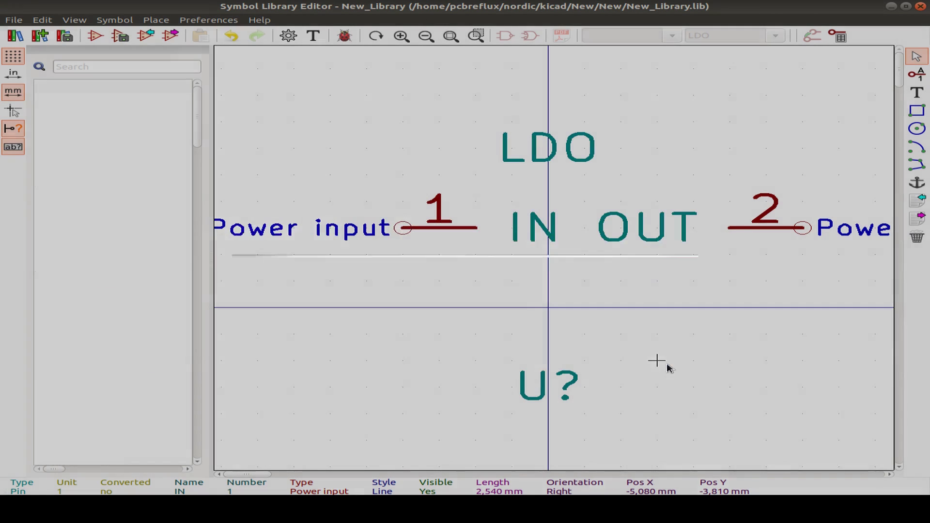
# Add an upward-oriented Power input pin named GND, number 3, on the vertical axis below the origin
pyautogui.click(917, 74)
pyautogui.click(511, 385)
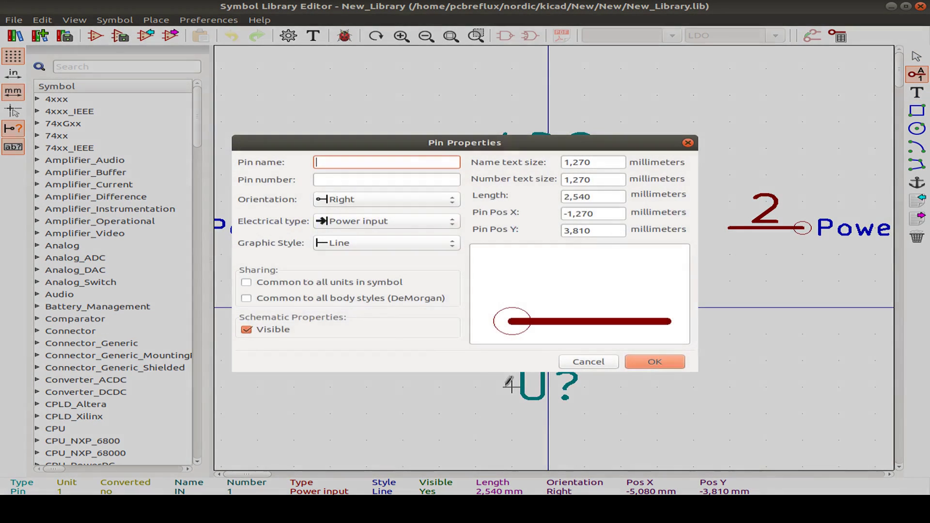
pyautogui.write('GND')
pyautogui.press('Tab')
pyautogui.write('3')
pyautogui.click(428, 202)
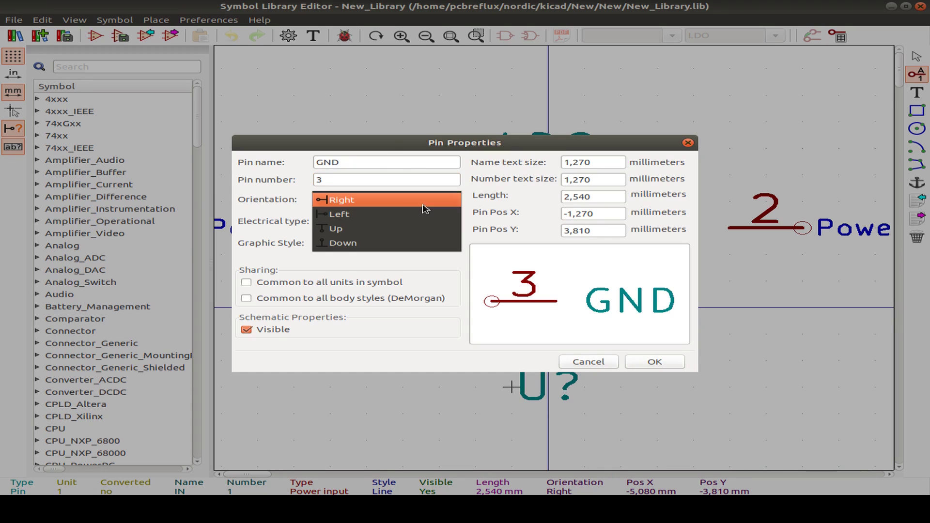
pyautogui.click(339, 228)
pyautogui.click(375, 228)
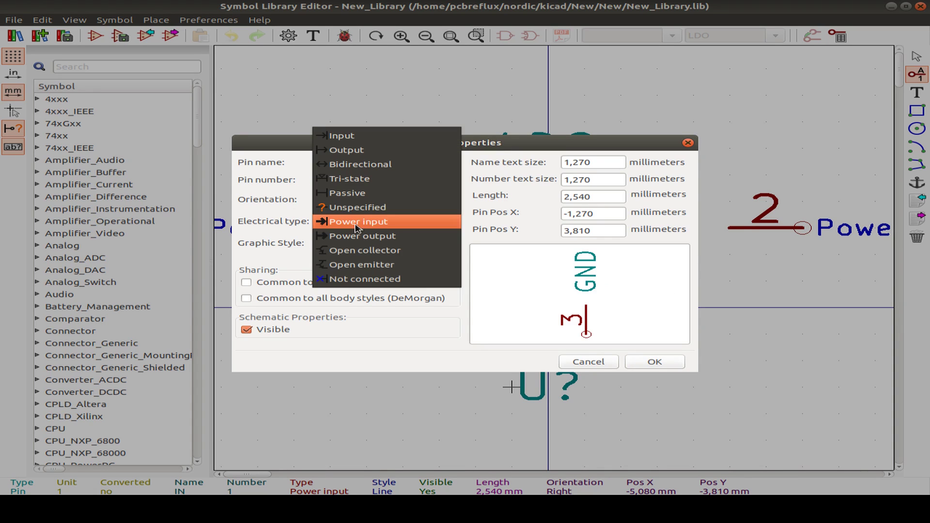
pyautogui.click(426, 226)
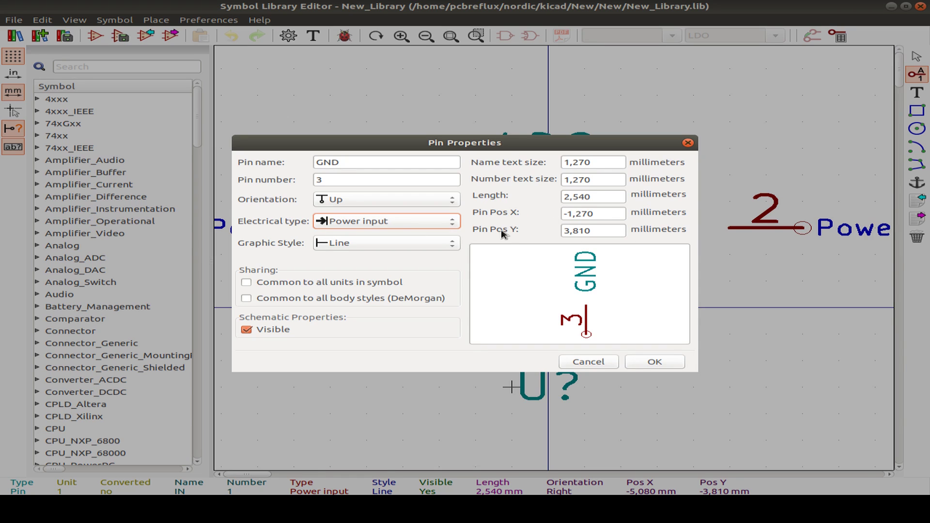
pyautogui.click(655, 362)
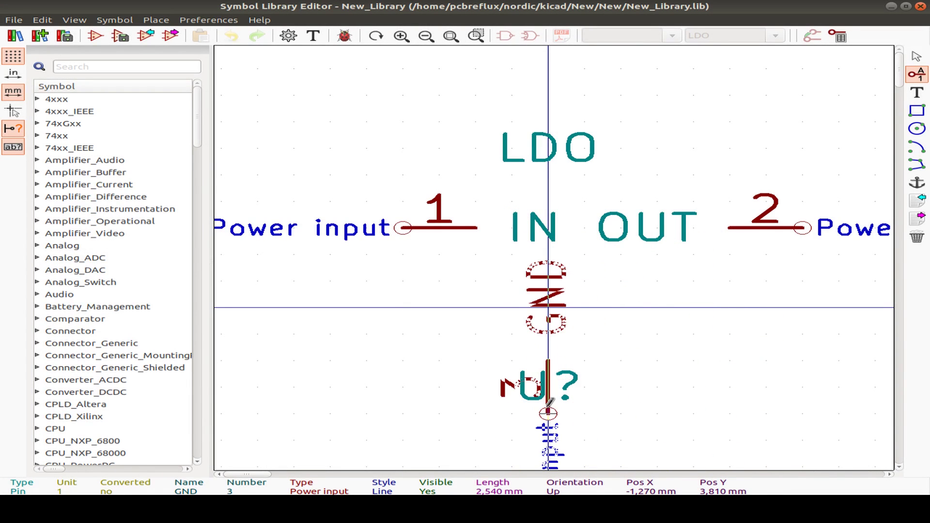
pyautogui.click(549, 403)
pyautogui.press('Escape')
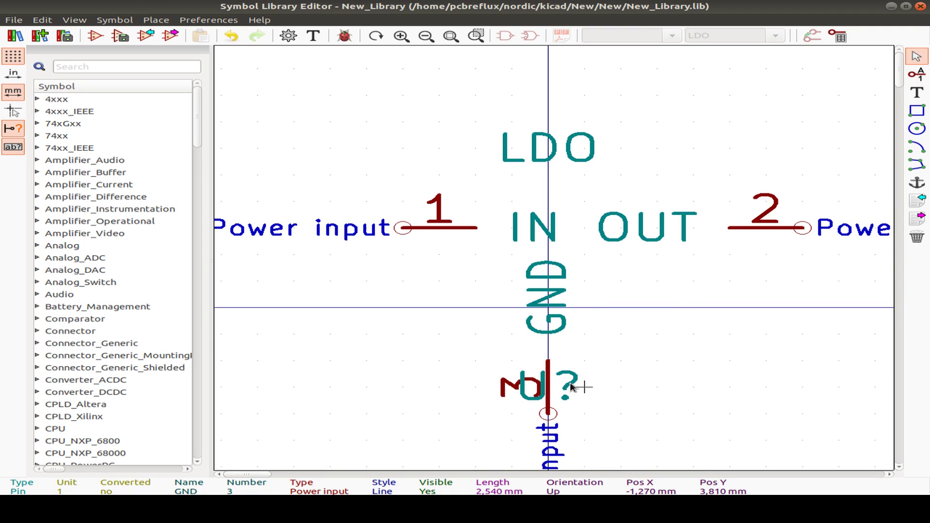
# Move the U? reference away from the GND pin to sit beside the LDO value above the OUT pin
pyautogui.click(572, 386)
pyautogui.click(605, 419)
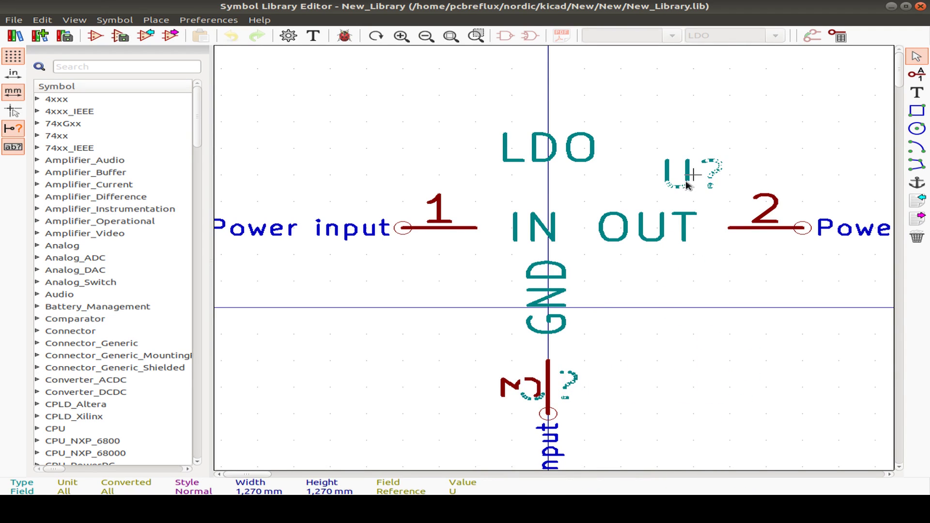
pyautogui.click(693, 146)
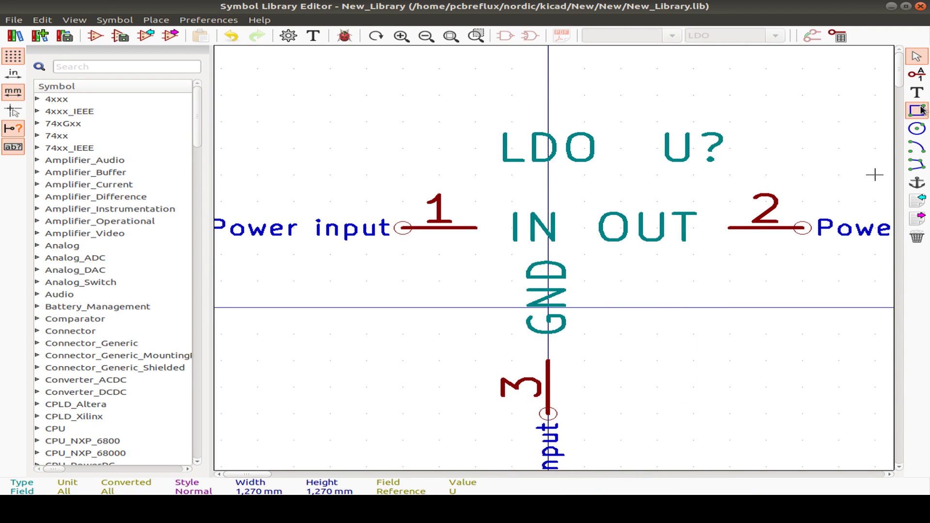
# Draw a rectangular symbol body enclosing the pin names, with its edges meeting the inner ends of the three pins
pyautogui.click(922, 111)
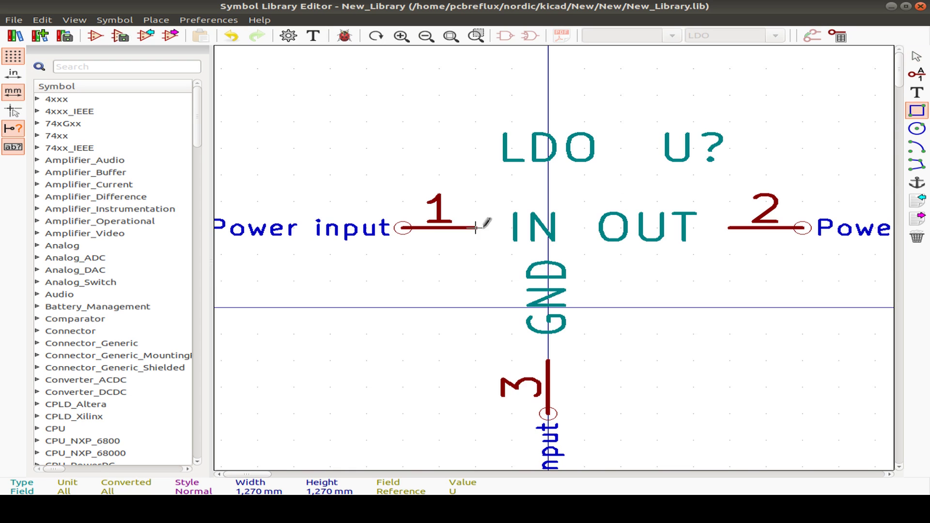
pyautogui.click(475, 175)
pyautogui.click(730, 359)
pyautogui.scroll(-4, 577, 262)
pyautogui.moveTo(571, 276); pyautogui.dragTo(525, 237, button='middle')
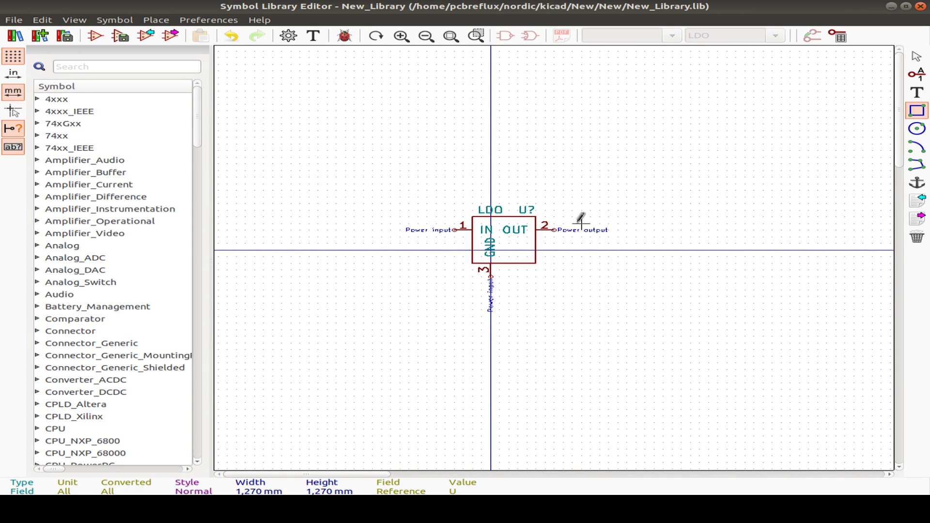
# Save the LDO symbol, close the Symbol Library Editor and open the project's schematic in Eeschema
pyautogui.click(120, 35)
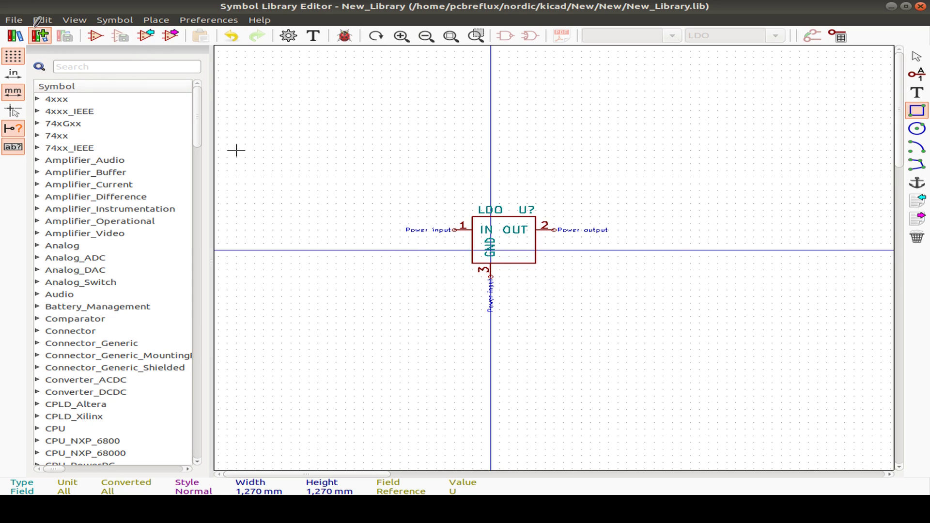
pyautogui.click(921, 7)
pyautogui.click(295, 63)
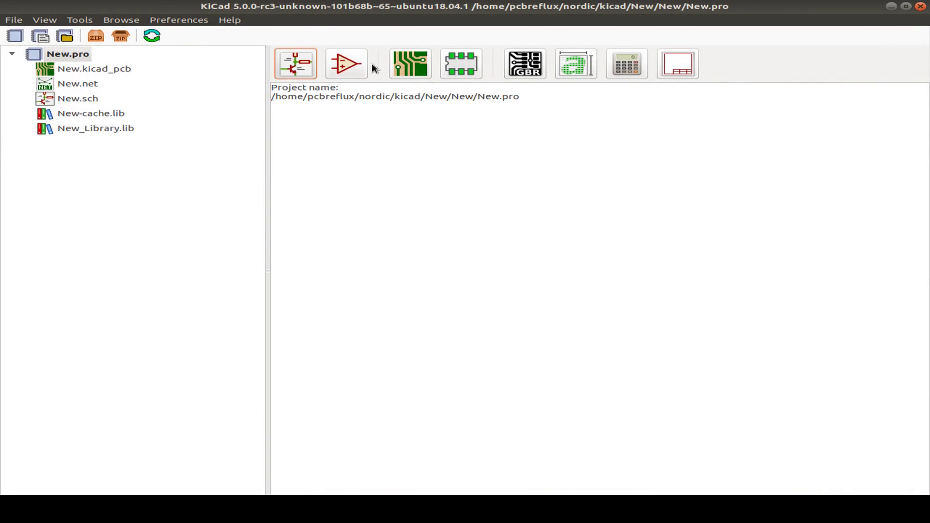
# Replace regulator U1's library symbol with LDO from New_Library through its symbol properties
pyautogui.scroll(3, 353, 170)
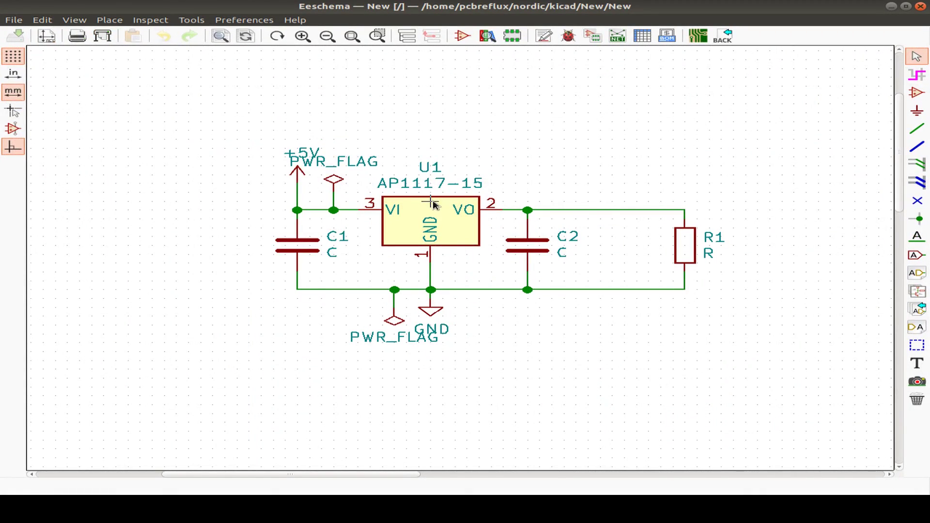
pyautogui.rightClick(420, 211)
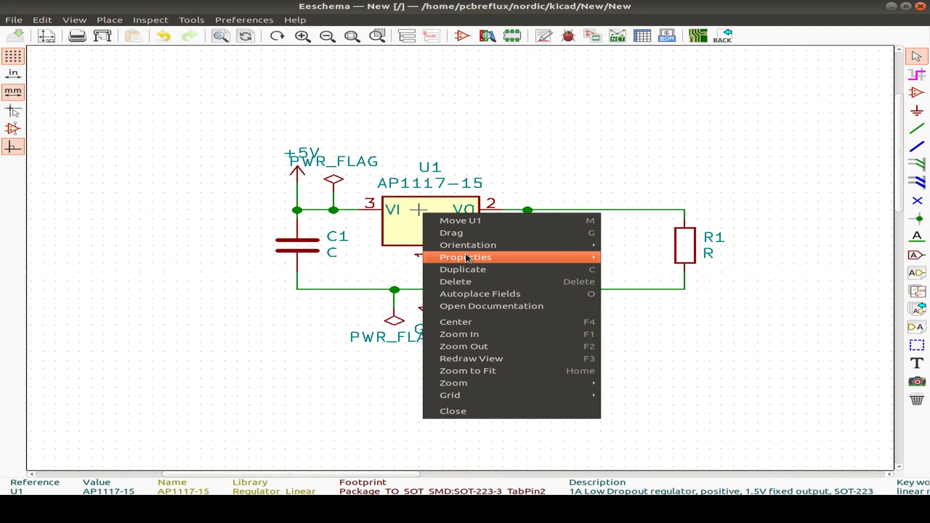
pyautogui.moveTo(533, 257)
pyautogui.click(692, 258)
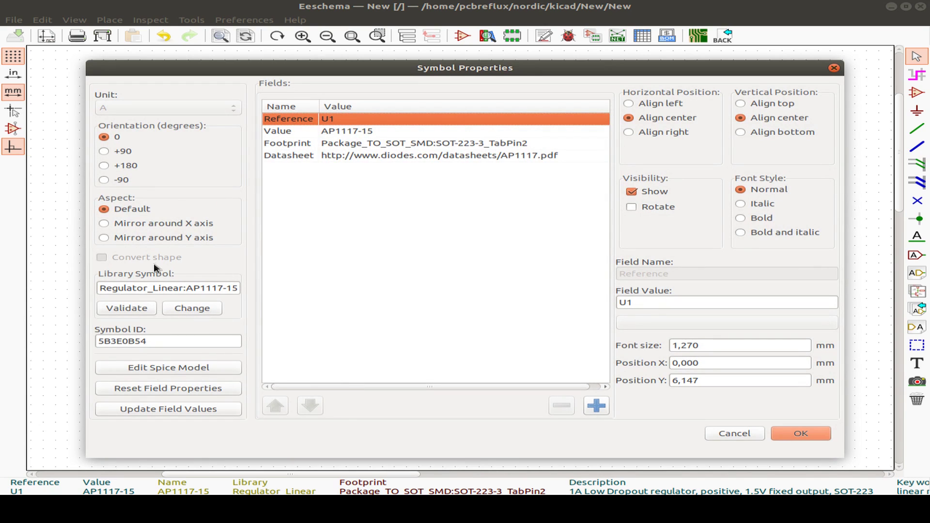
pyautogui.click(192, 308)
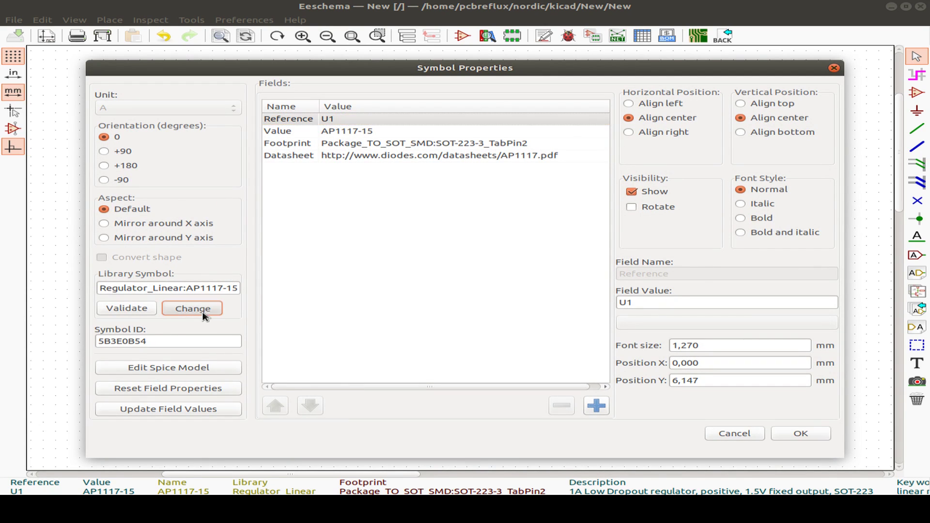
pyautogui.scroll(-2, 383, 239)
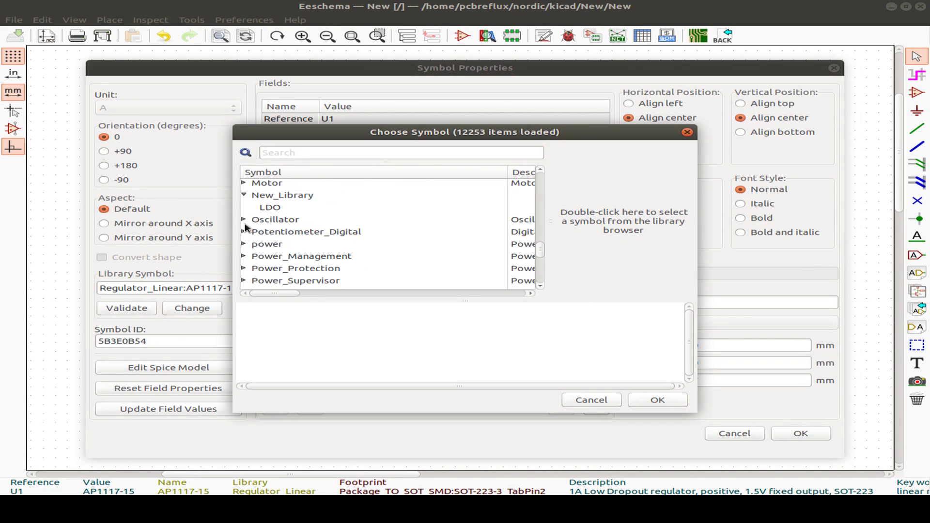
pyautogui.click(283, 208)
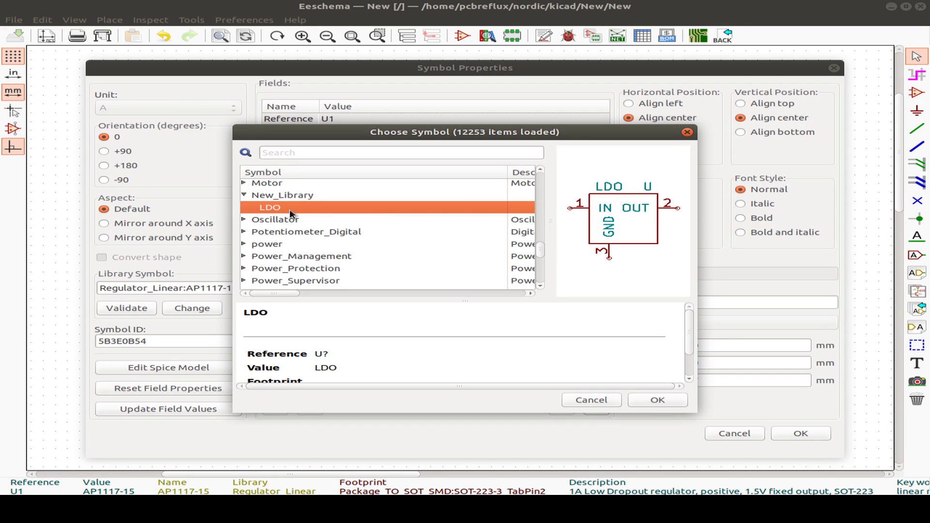
pyautogui.doubleClick(288, 212)
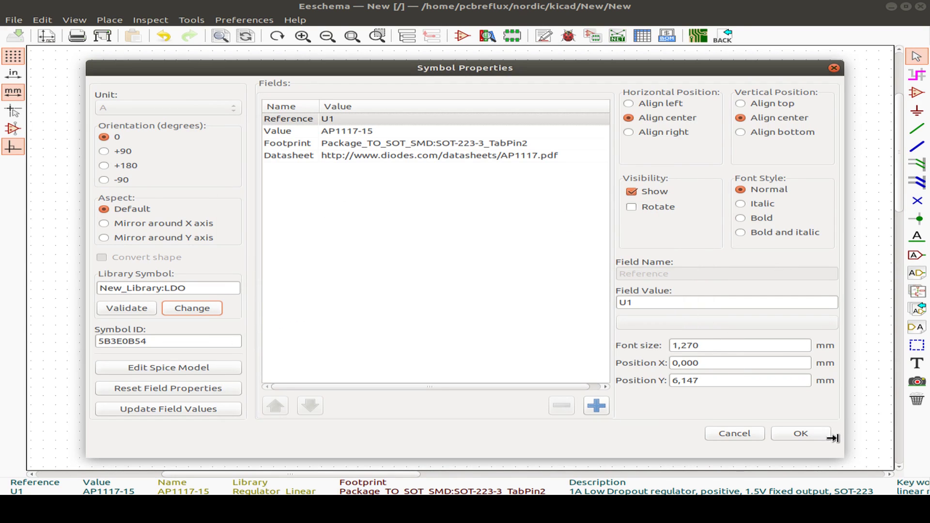
pyautogui.click(801, 435)
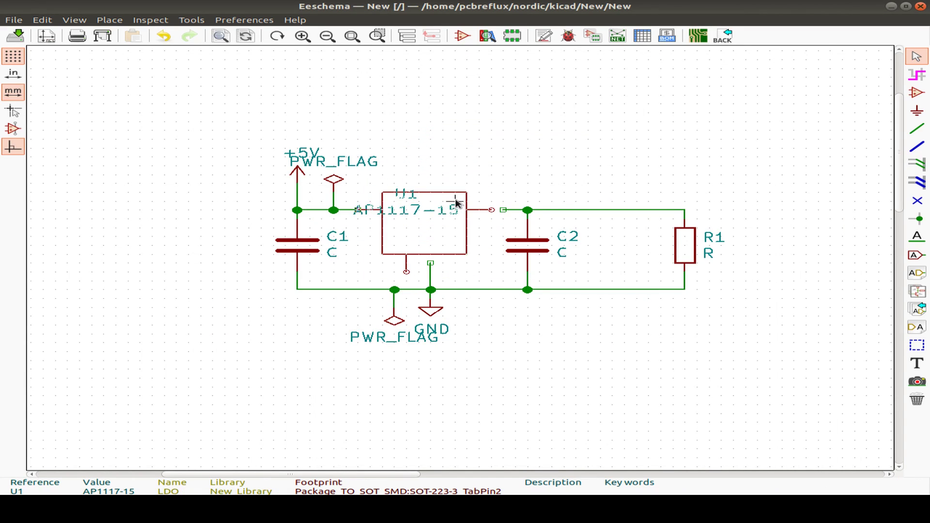
# Separate the regulator's overlapping fields, placing the AP1117-15 value above the body and the U1 reference below it
pyautogui.click(415, 209)
pyautogui.click(451, 247)
pyautogui.click(409, 209)
pyautogui.click(461, 245)
pyautogui.scroll(1, 510, 148)
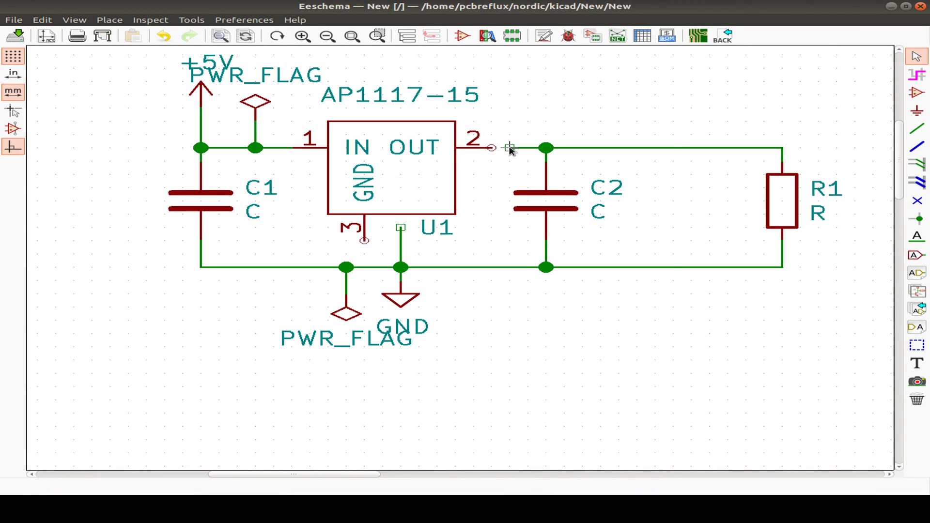
# Extend the loose end of the output wire onto U1's OUT pin 2 while keeping it attached to C2's node
pyautogui.rightClick(509, 148)
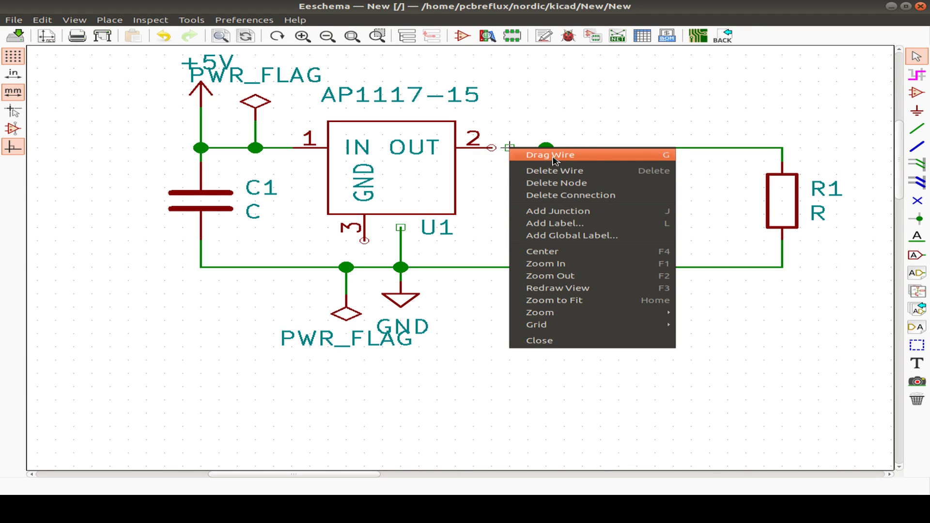
pyautogui.click(676, 112)
pyautogui.rightClick(508, 144)
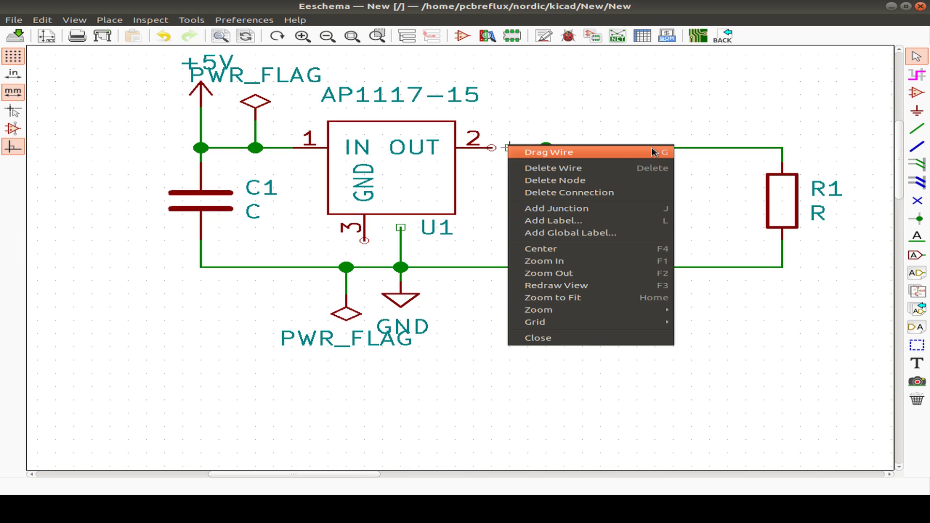
pyautogui.click(526, 152)
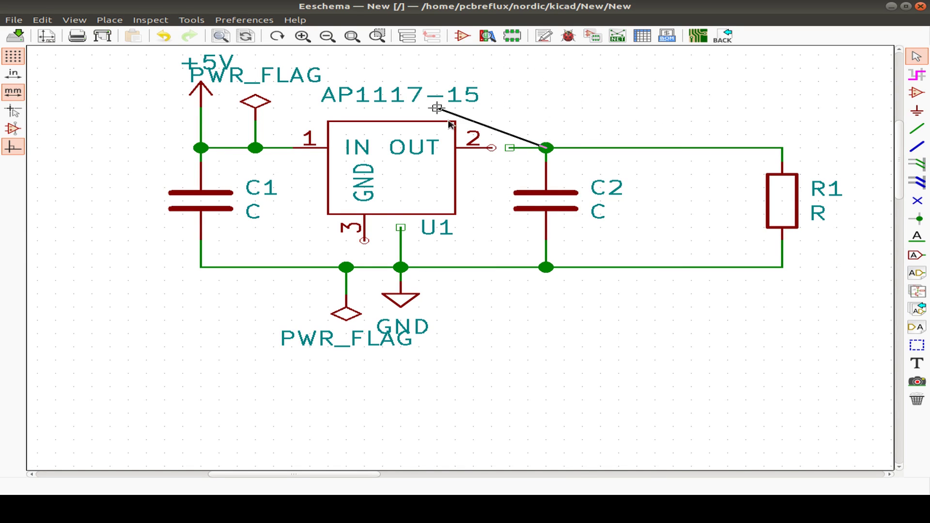
pyautogui.click(490, 149)
# Reconnect the loose ground wire end to U1's pin 3 and shift its ground-line junction directly below that pin
pyautogui.click(400, 228)
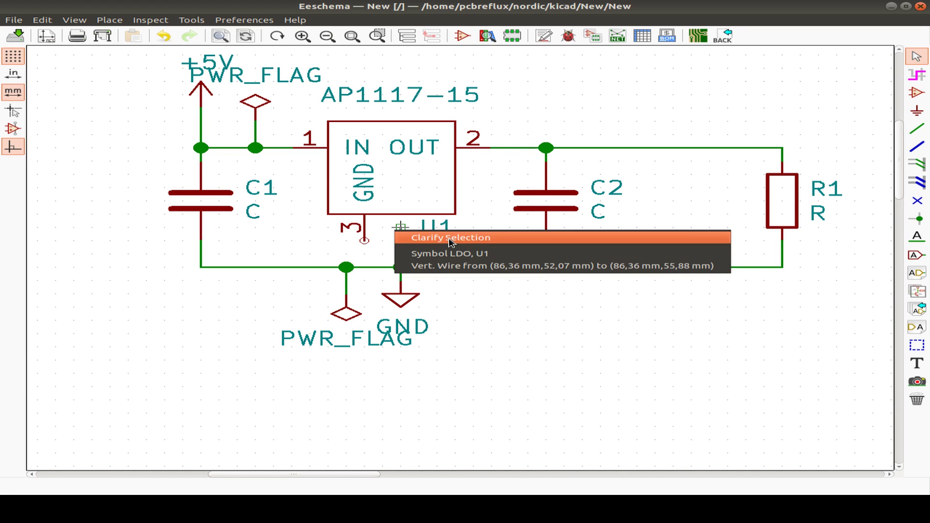
pyautogui.click(407, 266)
pyautogui.click(421, 239)
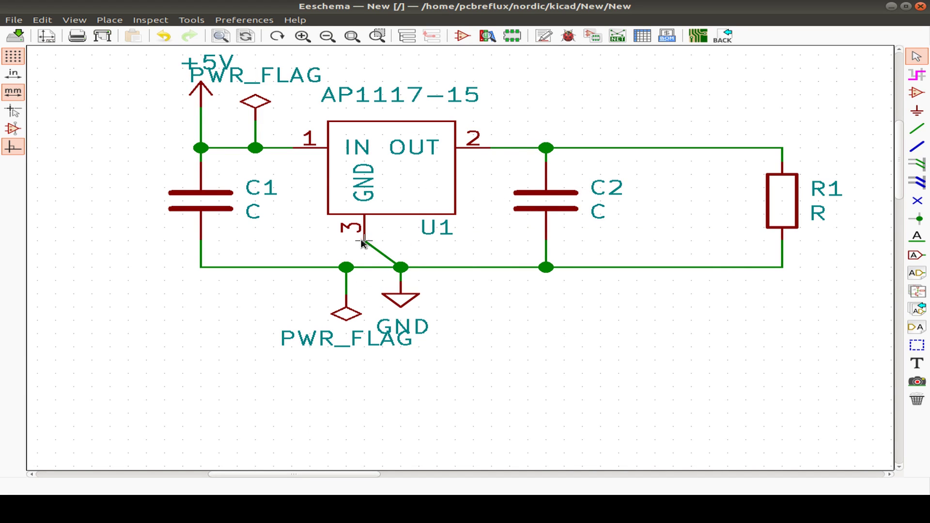
pyautogui.rightClick(406, 272)
pyautogui.click(466, 301)
pyautogui.click(457, 290)
pyautogui.click(364, 267)
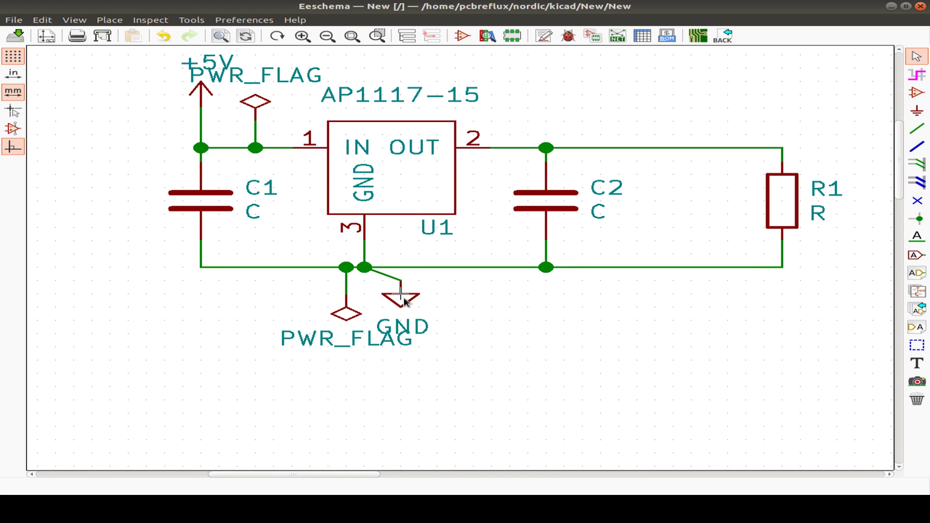
# Reposition the GND power symbol with its wire attached so it sits straight below U1's pin 3
pyautogui.rightClick(405, 301)
pyautogui.click(473, 318)
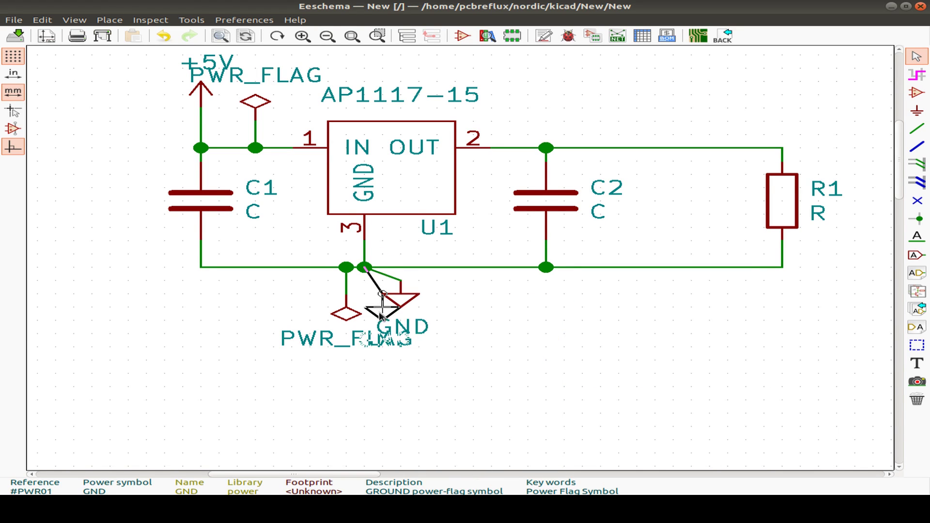
pyautogui.click(374, 316)
# Shift the lower PWR_FLAG's junction along the ground line away from GND and align the flag symbol straight beneath it
pyautogui.moveTo(346, 267); pyautogui.dragTo(292, 267)
pyautogui.press('g')
pyautogui.click(387, 332)
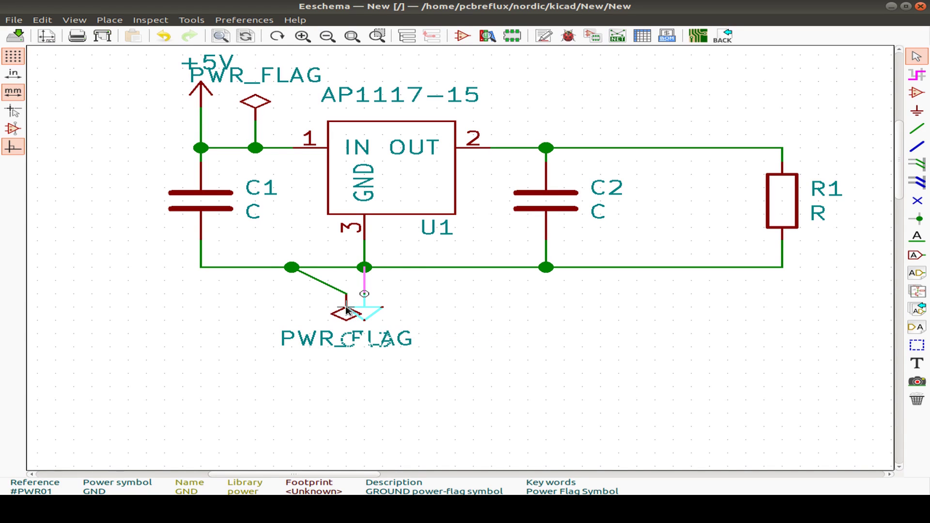
pyautogui.press('Escape')
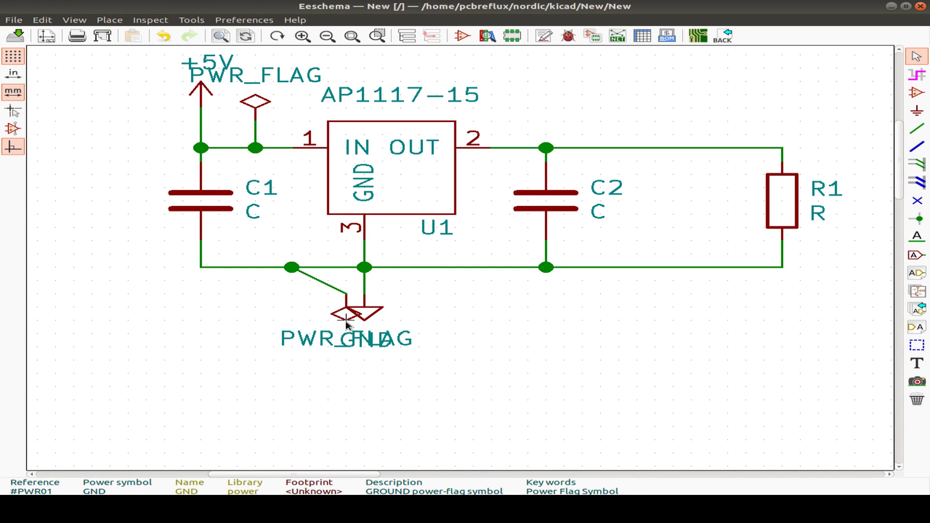
pyautogui.press('g')
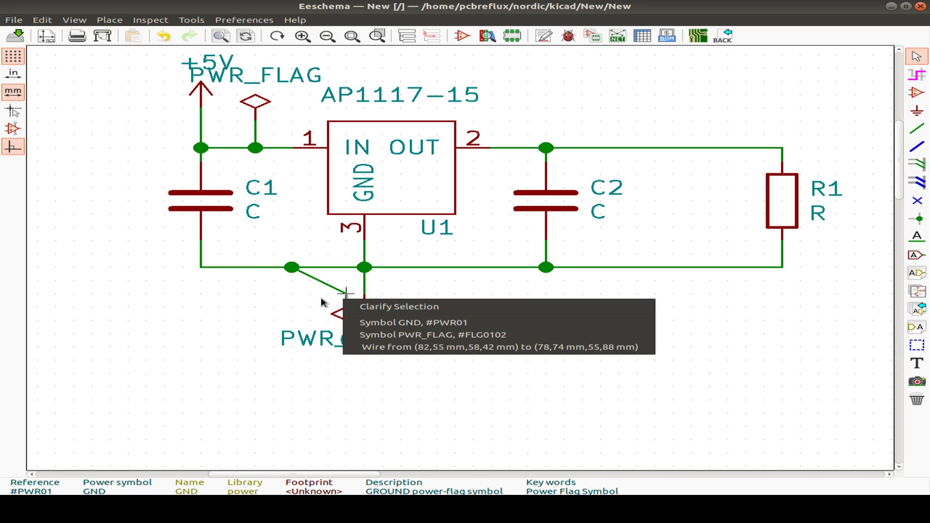
pyautogui.click(368, 333)
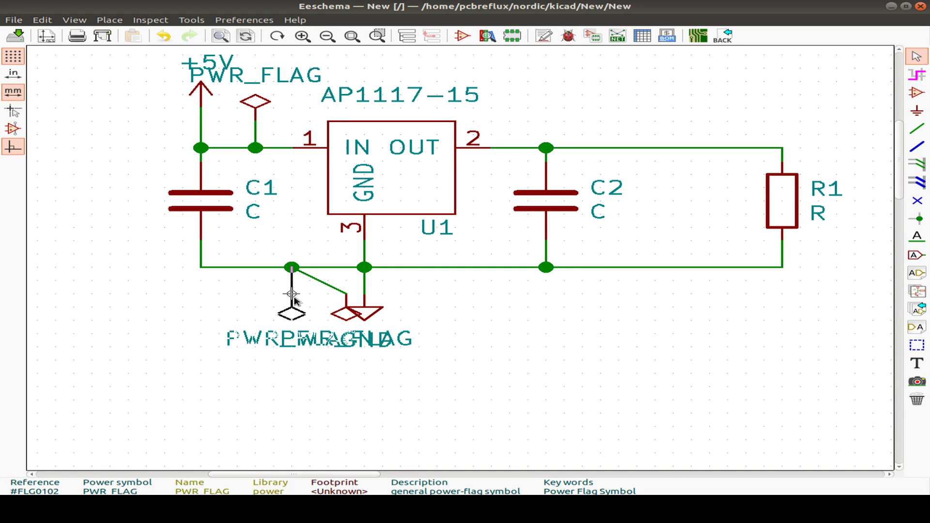
pyautogui.click(291, 295)
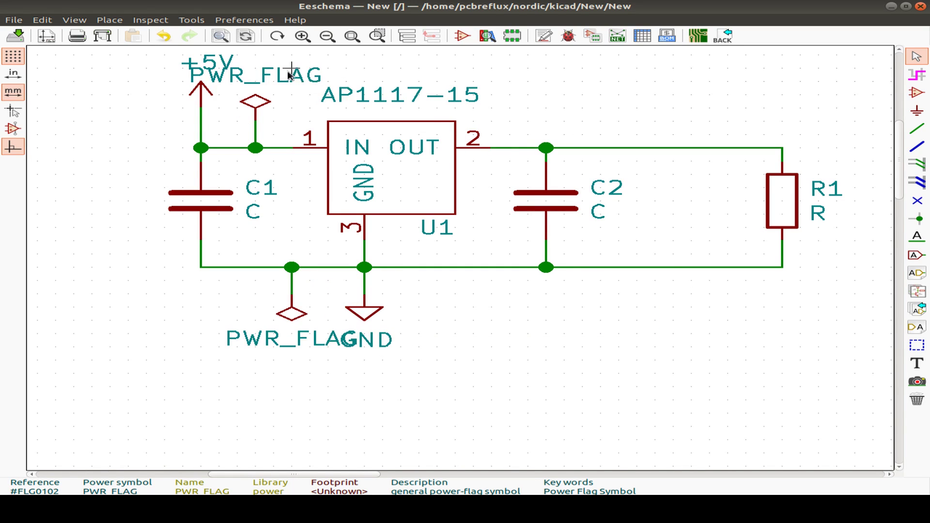
pyautogui.press('m')
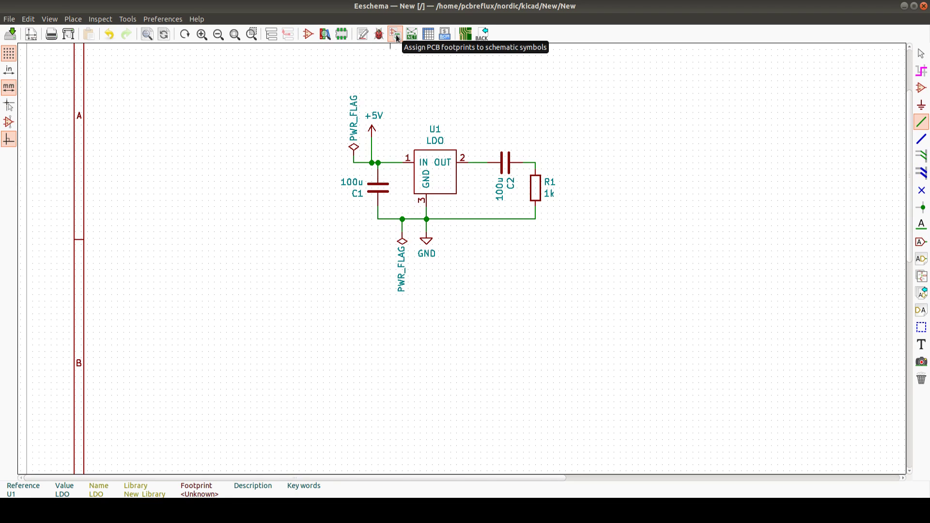
# Open capacitor C1's footprint field for editing and bring up the footprint library browser
pyautogui.rightClick(380, 191)
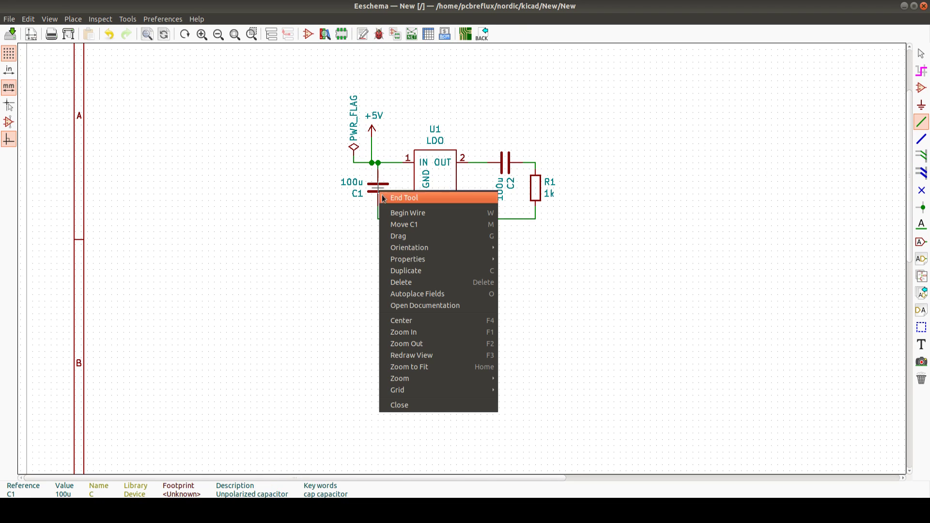
pyautogui.moveTo(429, 252)
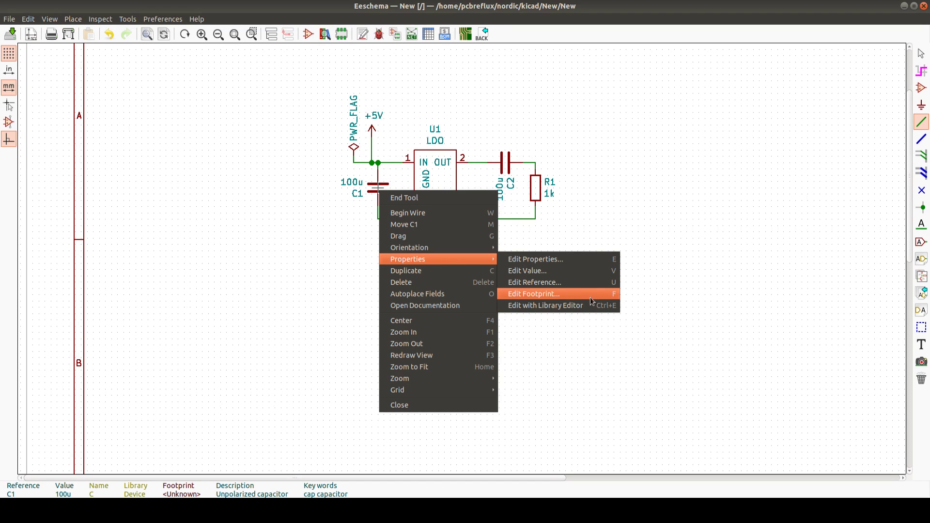
pyautogui.click(610, 294)
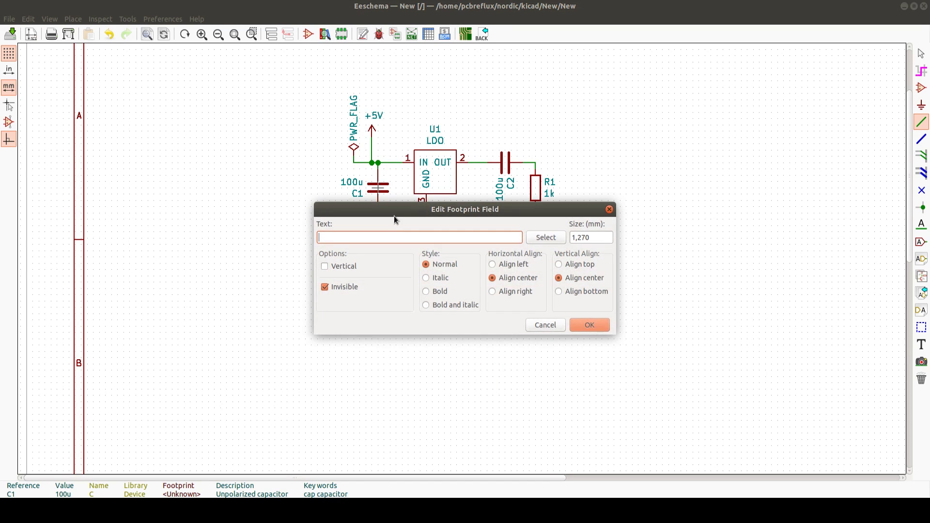
pyautogui.click(549, 236)
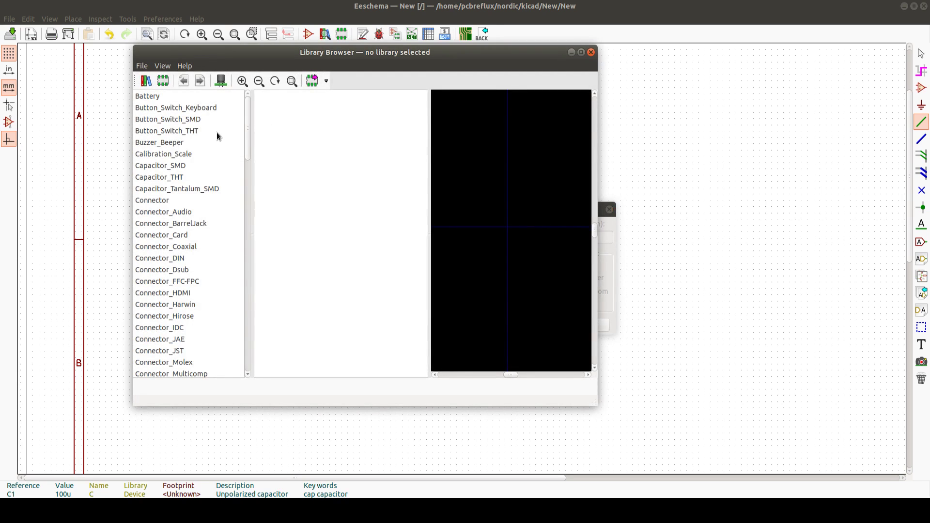
# Find the Capacitor_SMD library in the footprint browser and list its footprints
pyautogui.moveTo(254, 119); pyautogui.dragTo(248, 205)
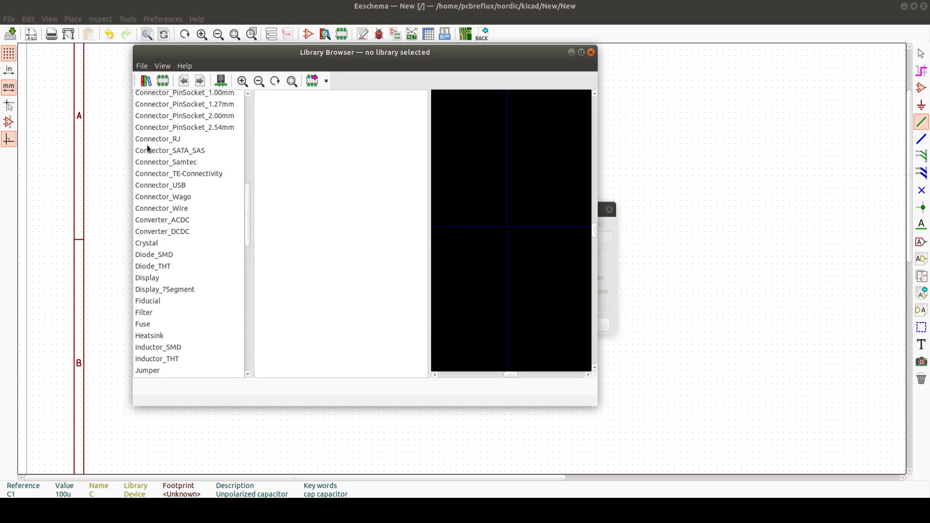
pyautogui.scroll(-2, 165, 166)
pyautogui.scroll(7, 172, 171)
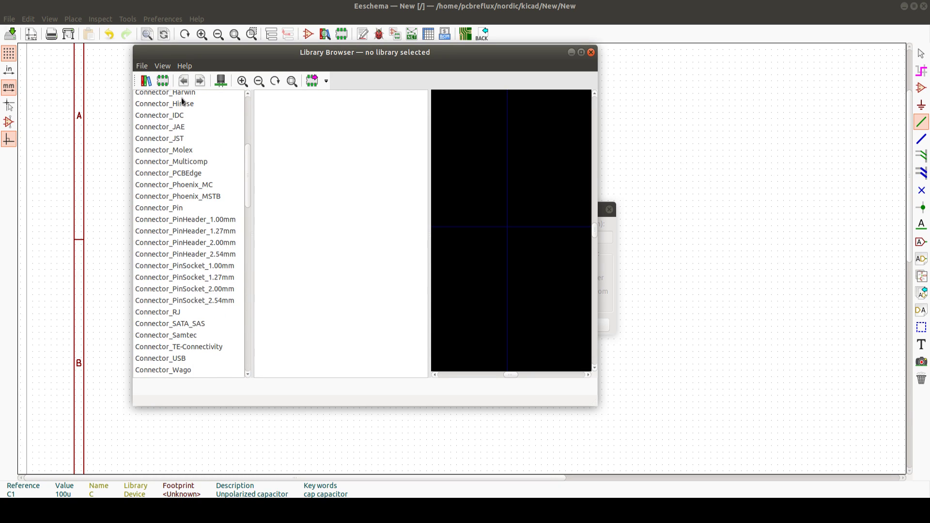
pyautogui.scroll(5, 179, 97)
pyautogui.click(142, 128)
pyautogui.click(166, 139)
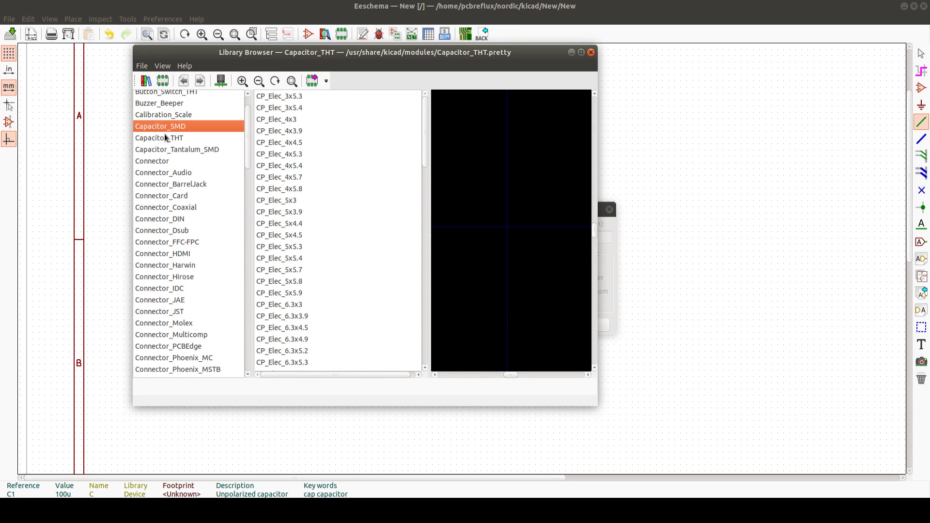
pyautogui.press('Up')
pyautogui.click(153, 138)
pyautogui.press('Up')
# Choose the C_0603_1608Metric footprint from Capacitor_SMD for C1
pyautogui.scroll(-13, 256, 168)
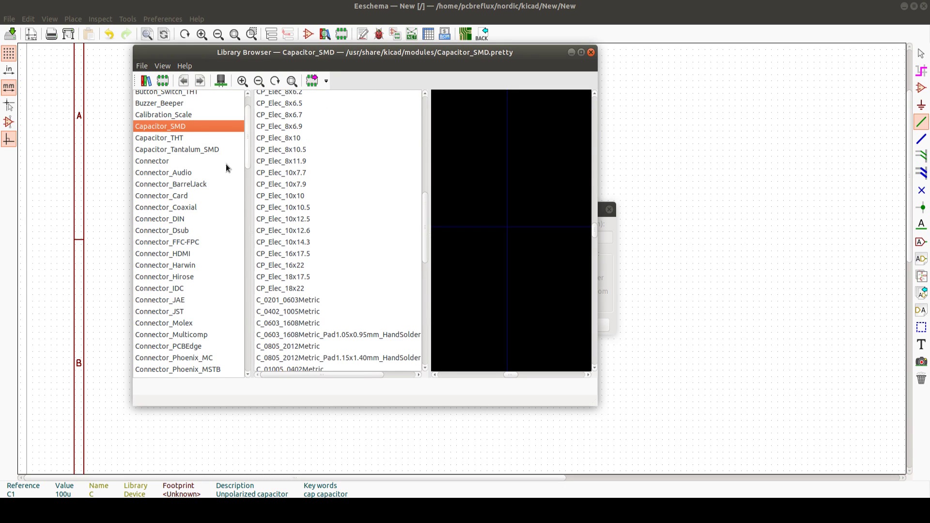
pyautogui.scroll(-7, 369, 209)
pyautogui.scroll(4, 279, 133)
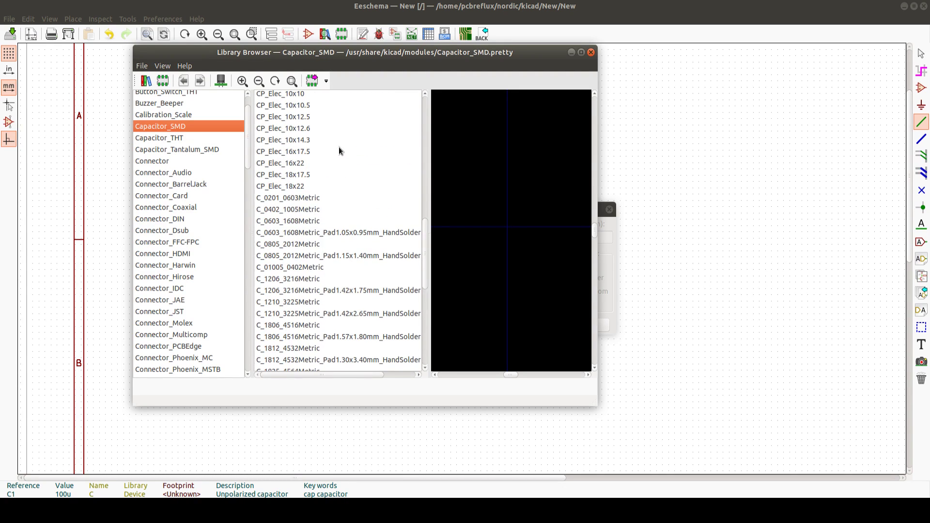
pyautogui.click(277, 222)
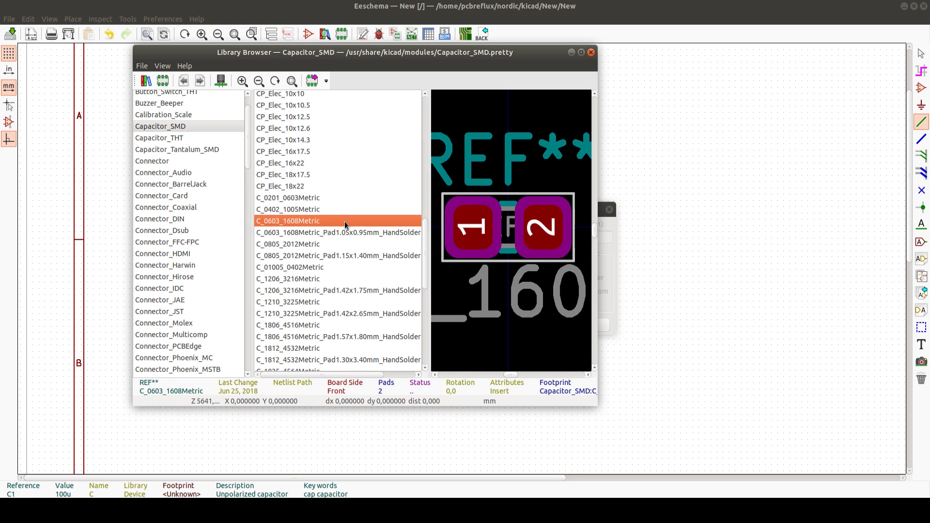
pyautogui.doubleClick(300, 222)
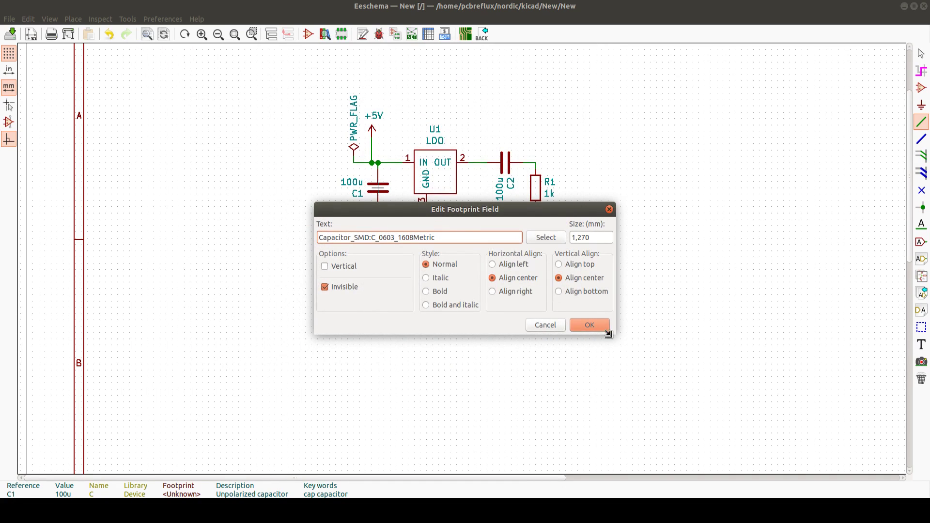
# Copy the full footprint name from C1's footprint field and apply the assignment
pyautogui.tripleClick(437, 239)
pyautogui.rightClick(344, 238)
pyautogui.click(358, 259)
pyautogui.click(601, 326)
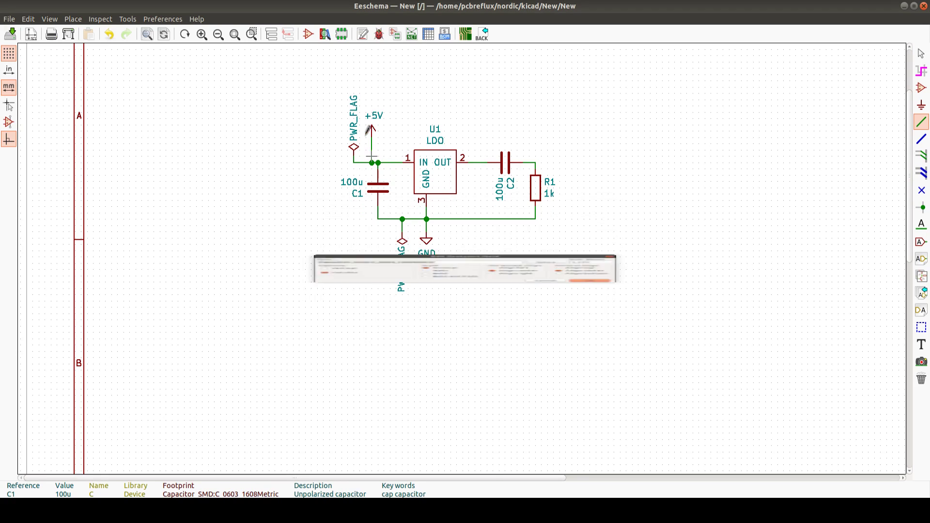
# Assign the copied footprint Capacitor_SMD:C_0603_1608Metric to capacitor C2
pyautogui.press('f')
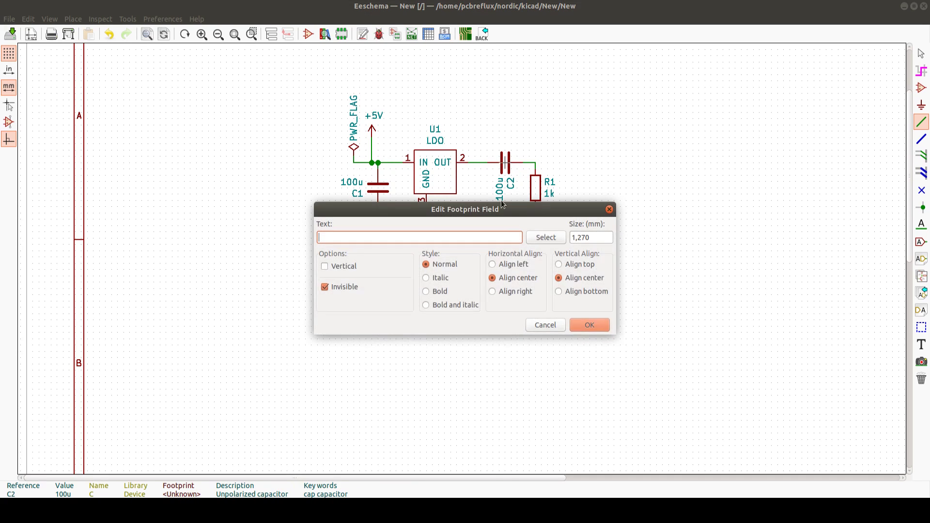
pyautogui.click(556, 238)
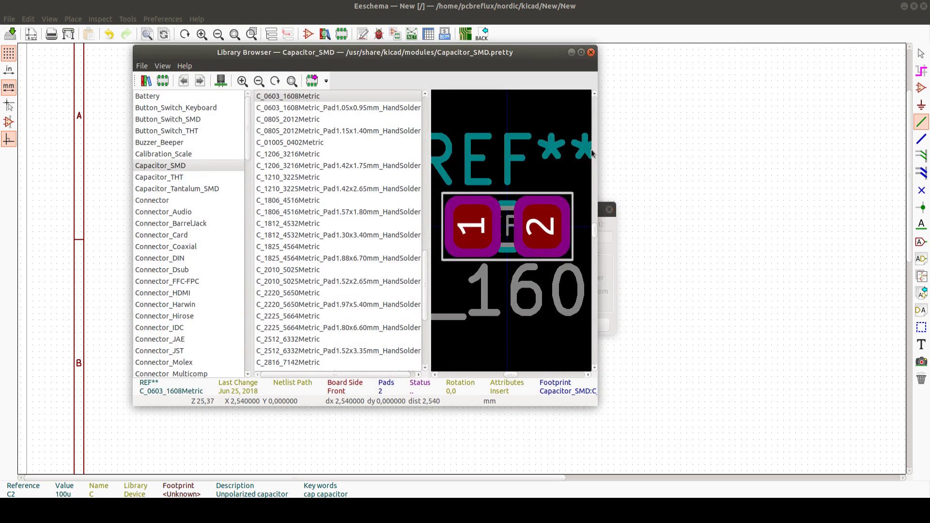
pyautogui.click(592, 53)
pyautogui.rightClick(377, 238)
pyautogui.click(403, 278)
pyautogui.click(575, 326)
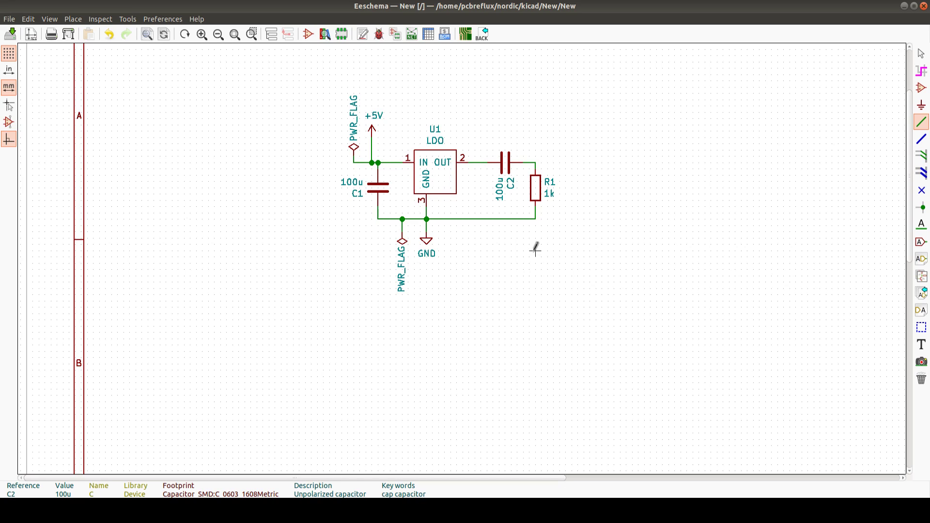
# Open the footprint assignment tool and give R1 the R_0805_2012Metric footprint from the Resistor_SMD library
pyautogui.click(396, 35)
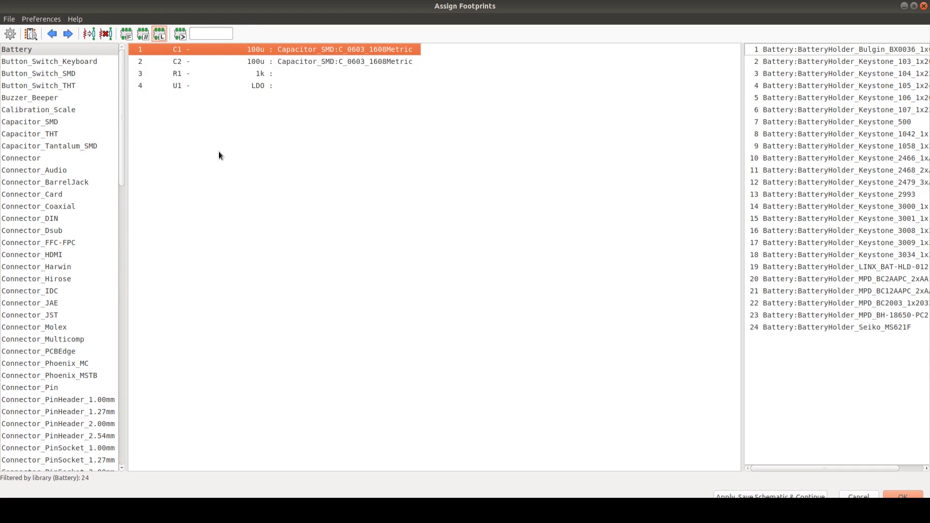
pyautogui.moveTo(125, 155); pyautogui.dragTo(151, 154)
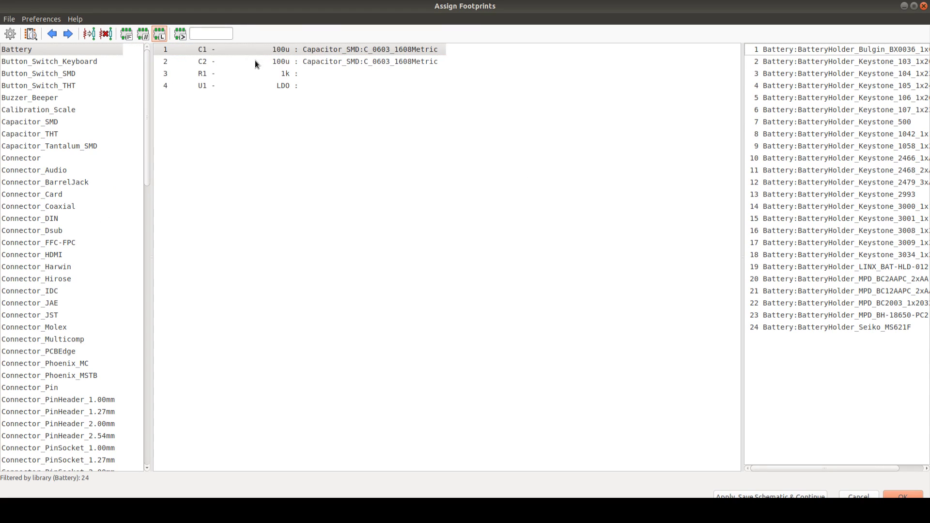
pyautogui.click(316, 75)
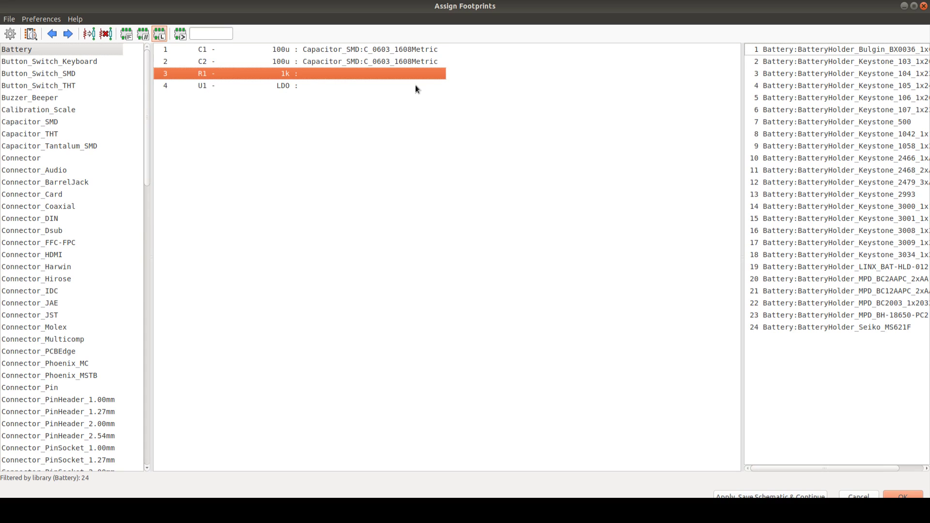
pyautogui.scroll(-20, 97, 170)
pyautogui.click(41, 267)
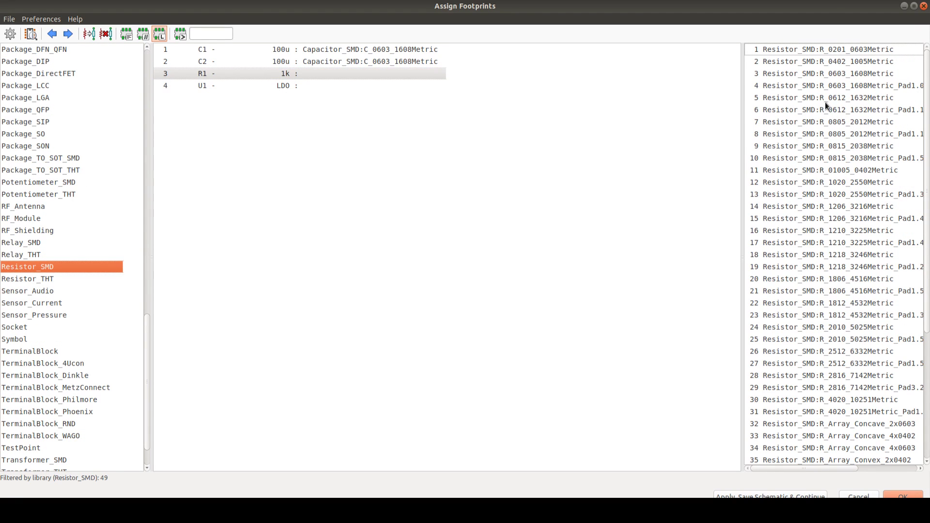
pyautogui.click(836, 123)
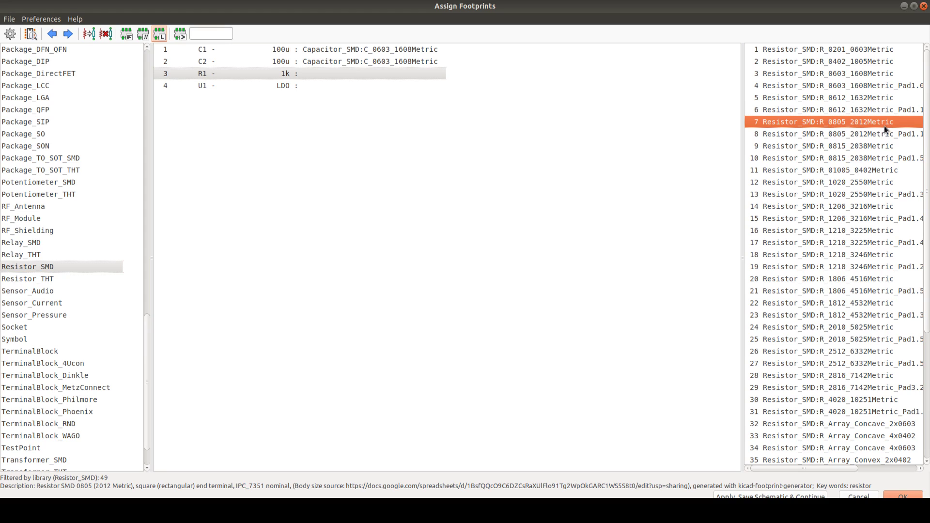
pyautogui.doubleClick(876, 121)
# Assign the SOT-223 footprint from the Package_TO_SOT_SMD library to U1 and apply all footprint assignments
pyautogui.click(299, 88)
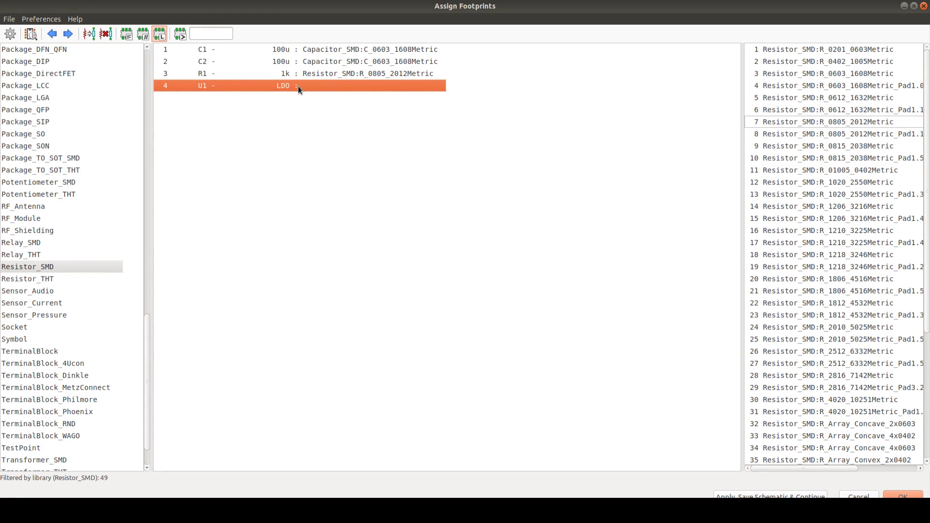
pyautogui.scroll(-2, 48, 296)
pyautogui.scroll(8, 48, 296)
pyautogui.scroll(-3, 48, 286)
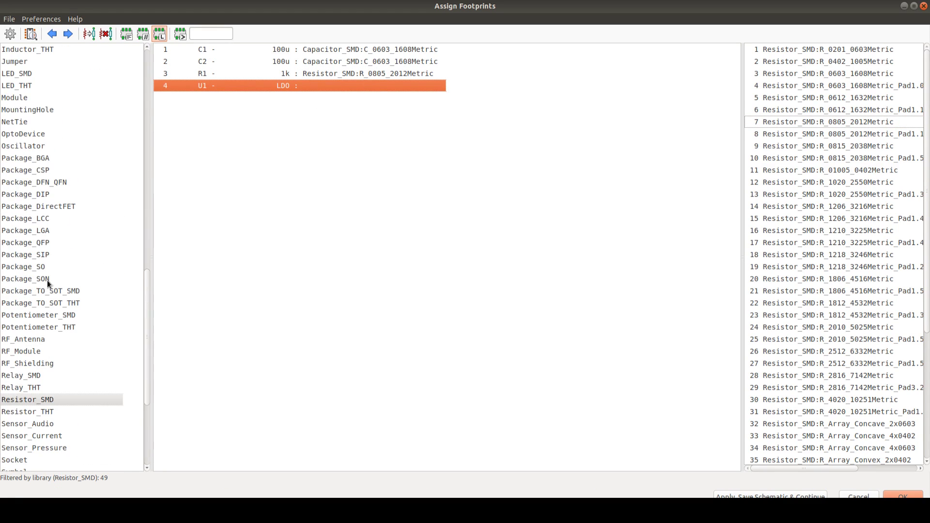
pyautogui.click(49, 293)
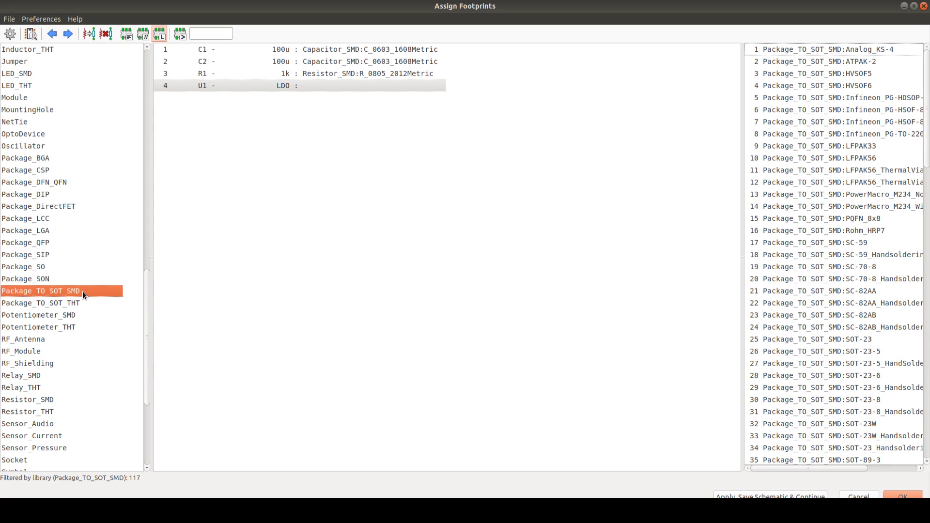
pyautogui.click(776, 243)
pyautogui.scroll(-18, 846, 280)
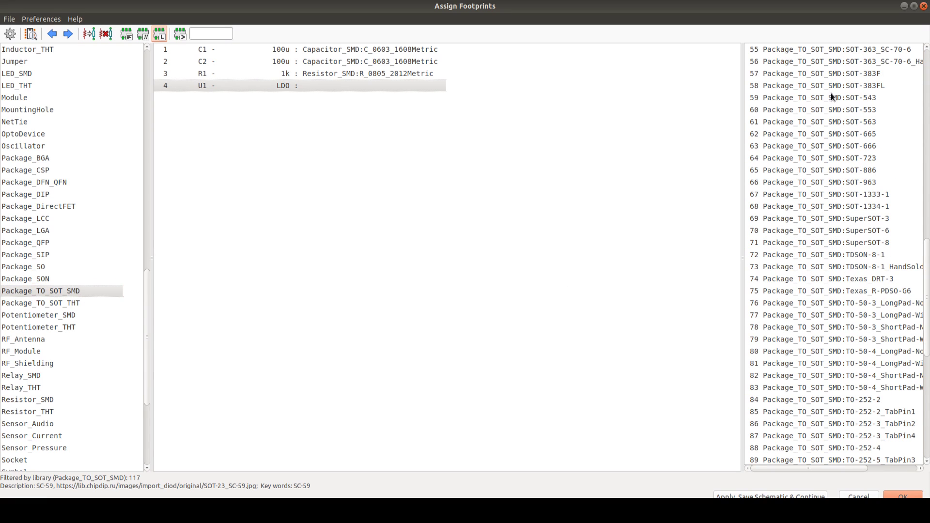
pyautogui.scroll(5, 855, 220)
pyautogui.doubleClick(870, 87)
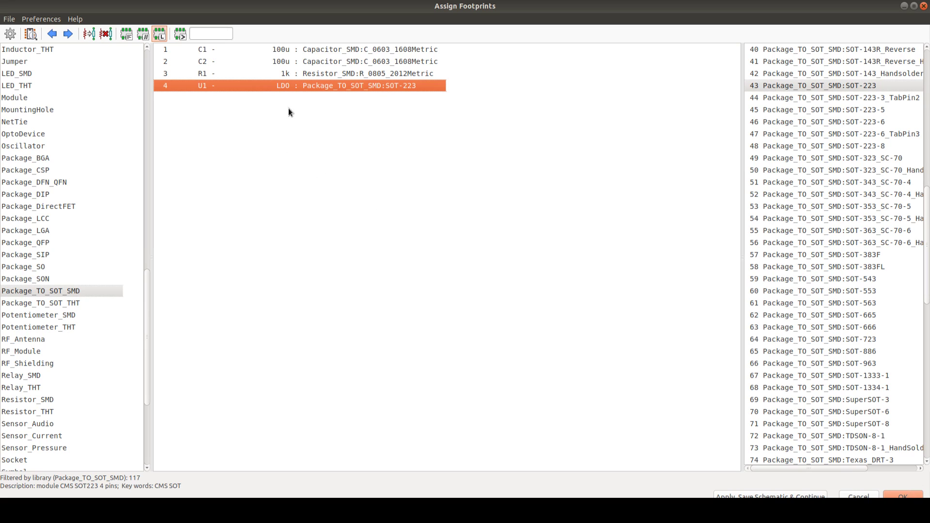
pyautogui.click(903, 495)
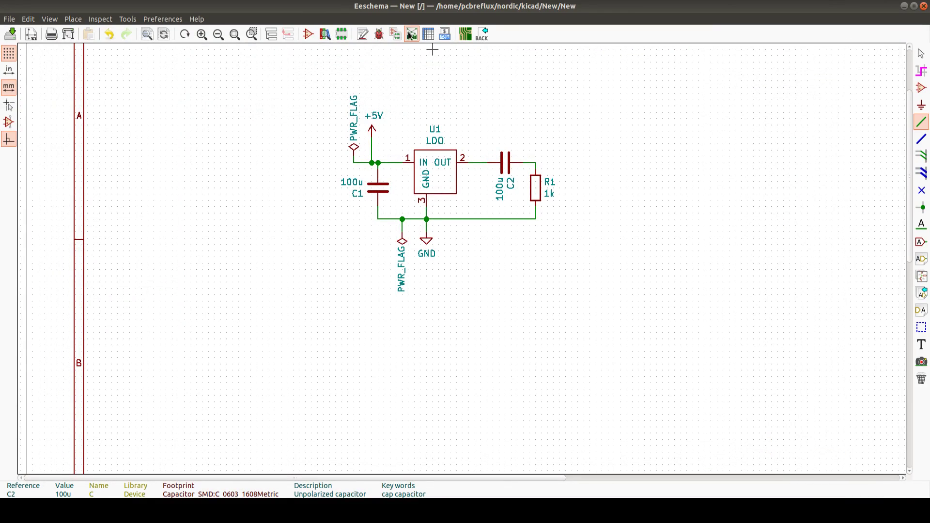
# Generate the Pcbnew netlist in the default format and save it as New.net
pyautogui.click(412, 34)
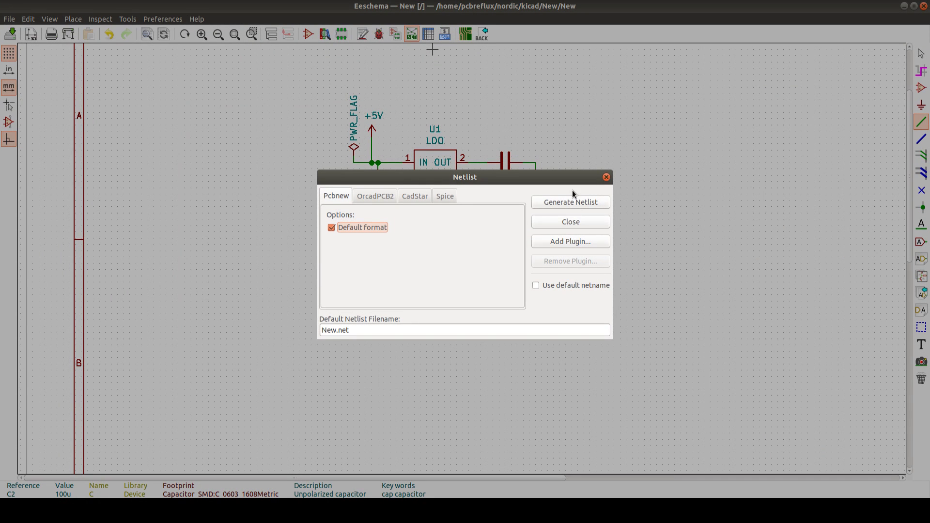
pyautogui.click(572, 202)
pyautogui.click(701, 412)
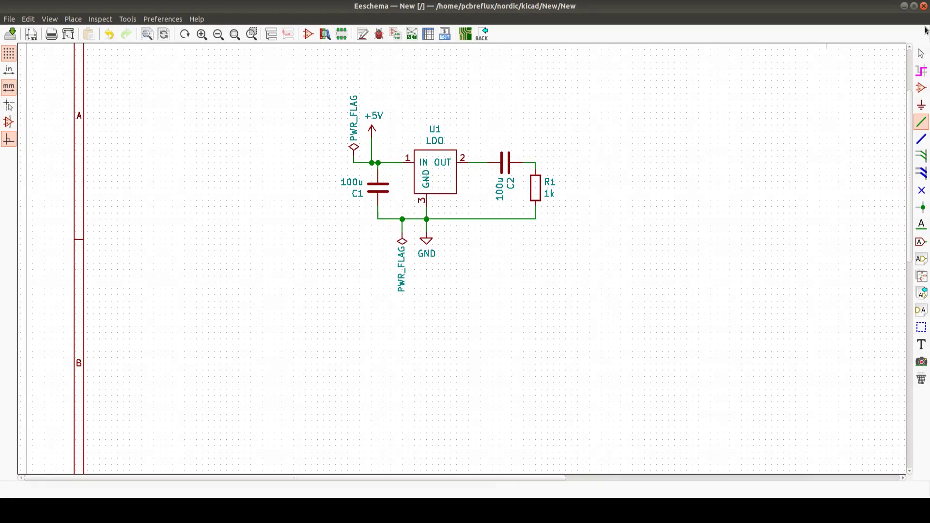
# Close the schematic editor and open the project's board in the PCB layout editor
pyautogui.click(924, 6)
pyautogui.click(427, 289)
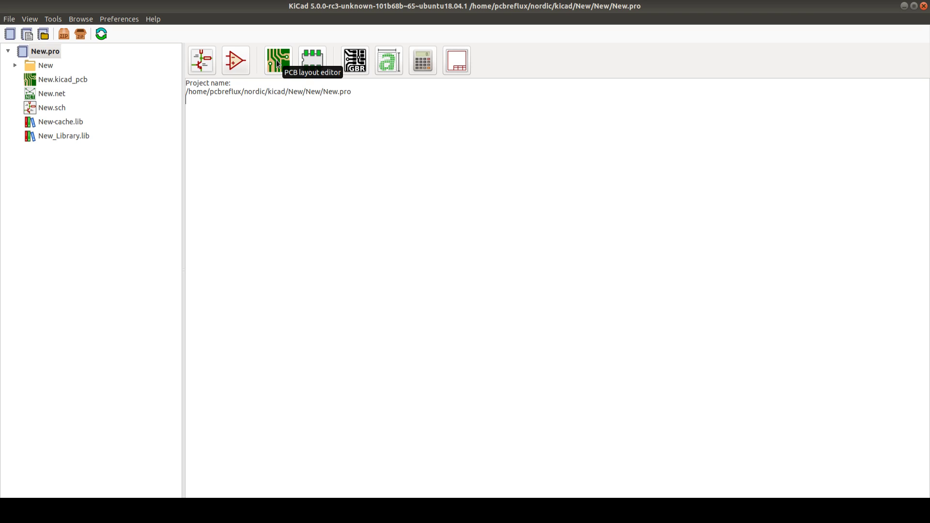
pyautogui.click(278, 64)
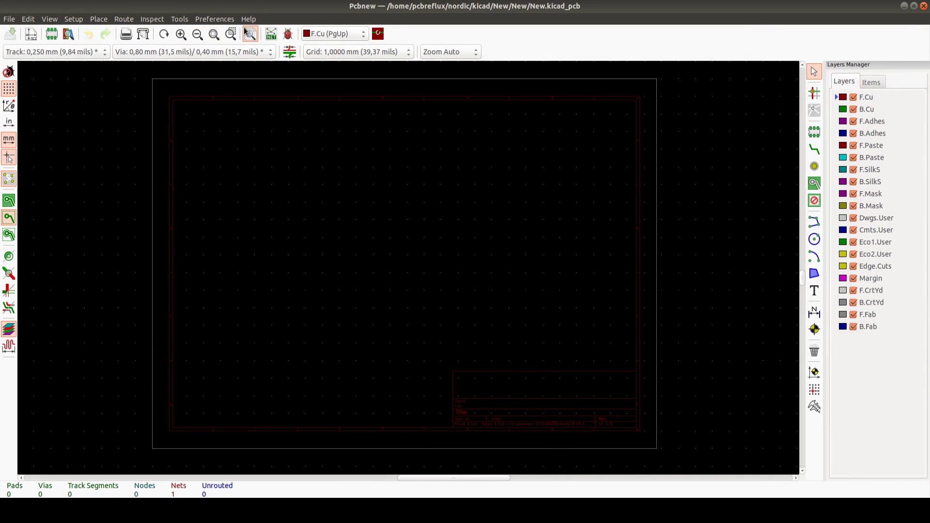
# Read the current netlist New.net into the board and place the imported footprints inside the sheet
pyautogui.click(272, 35)
pyautogui.click(557, 142)
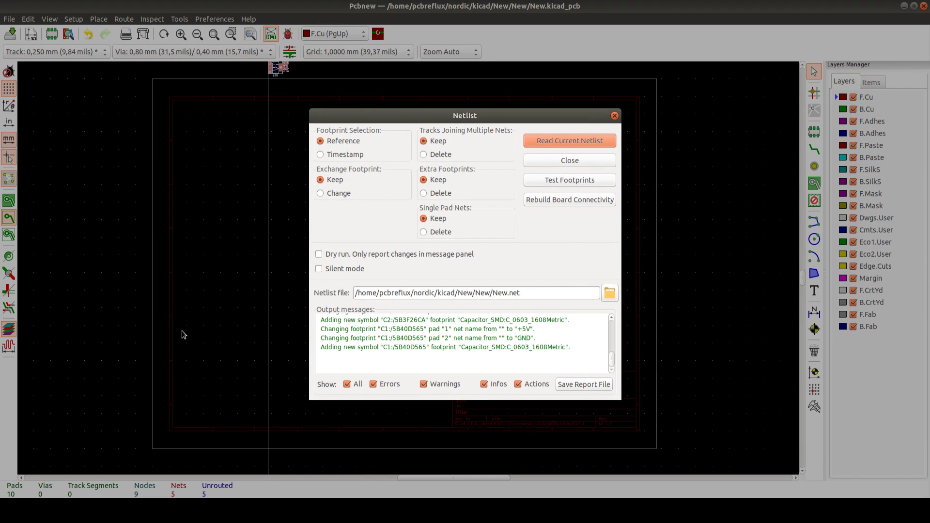
pyautogui.click(596, 159)
pyautogui.click(271, 260)
pyautogui.scroll(5, 281, 264)
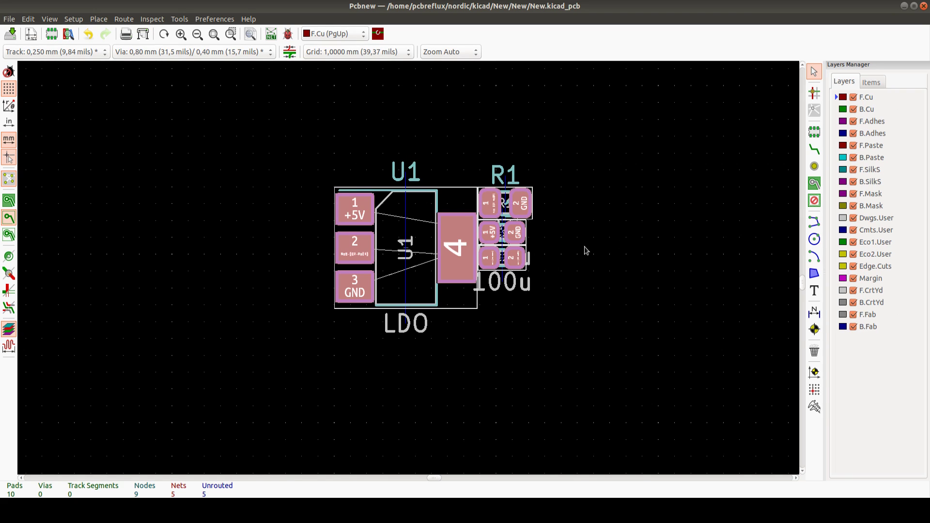
# Try to route a +5V track on F.Cu from U1 pad 1 to the +5V pad of C1
pyautogui.click(507, 201)
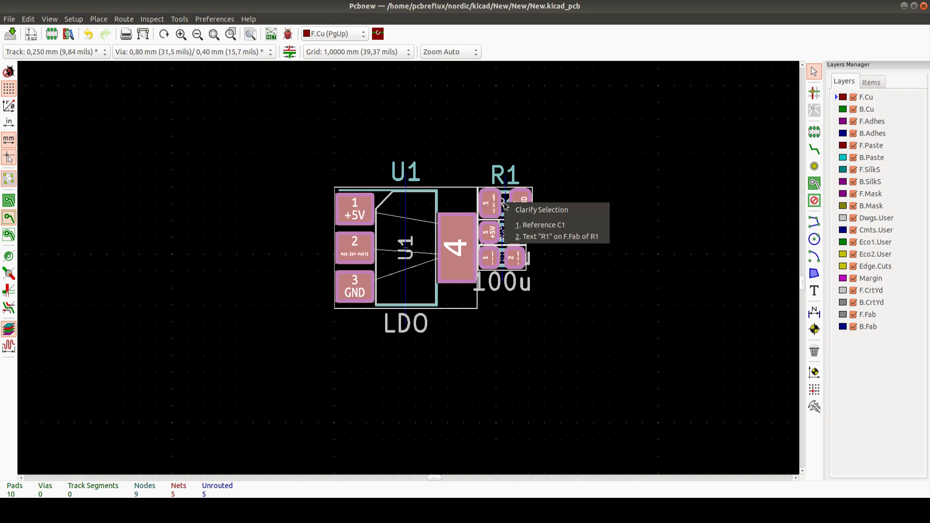
pyautogui.click(523, 237)
pyautogui.click(815, 149)
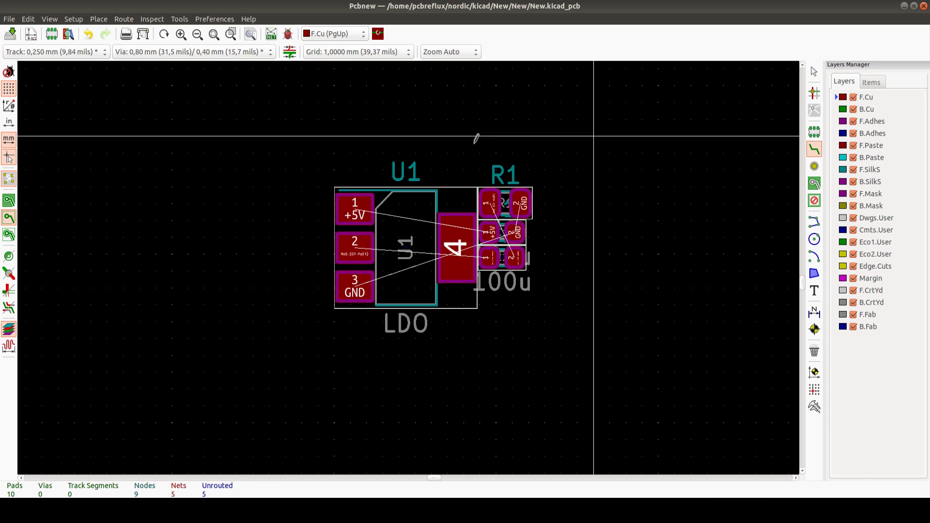
pyautogui.click(355, 209)
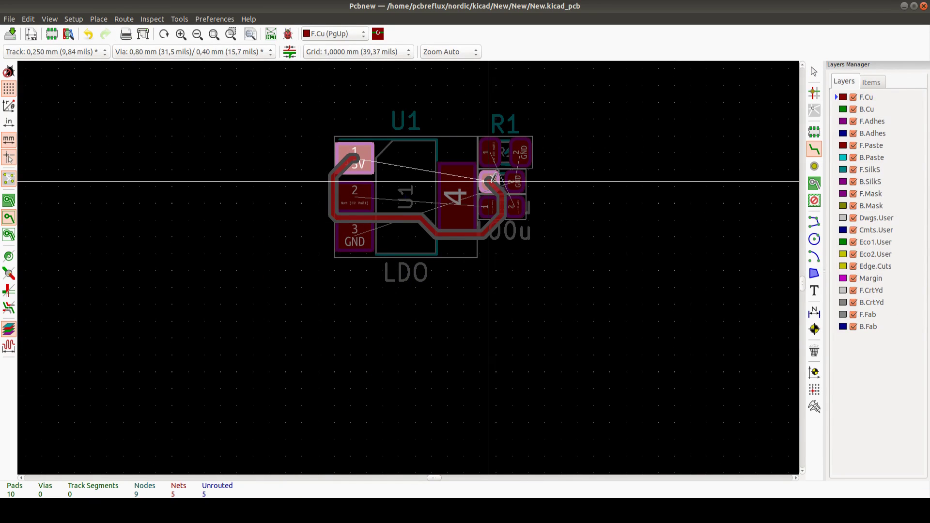
pyautogui.press('Escape')
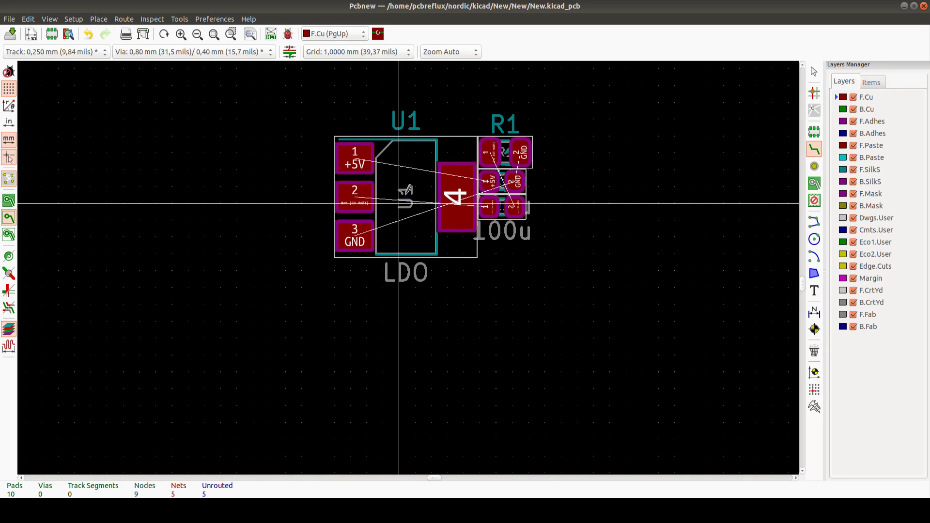
# Select the U1 footprint and rotate it to 90 degrees so its three numbered pads face down
pyautogui.rightClick(407, 203)
pyautogui.click(429, 205)
pyautogui.click(411, 204)
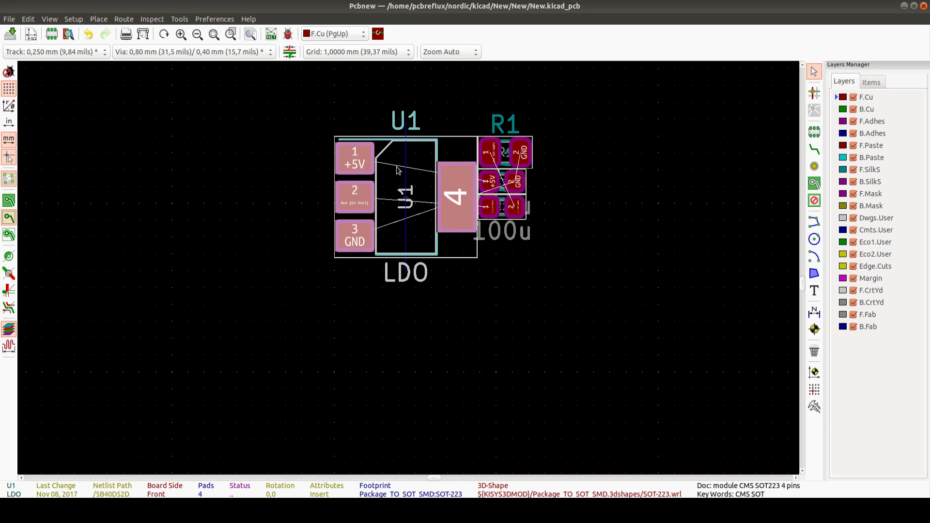
pyautogui.press('r')
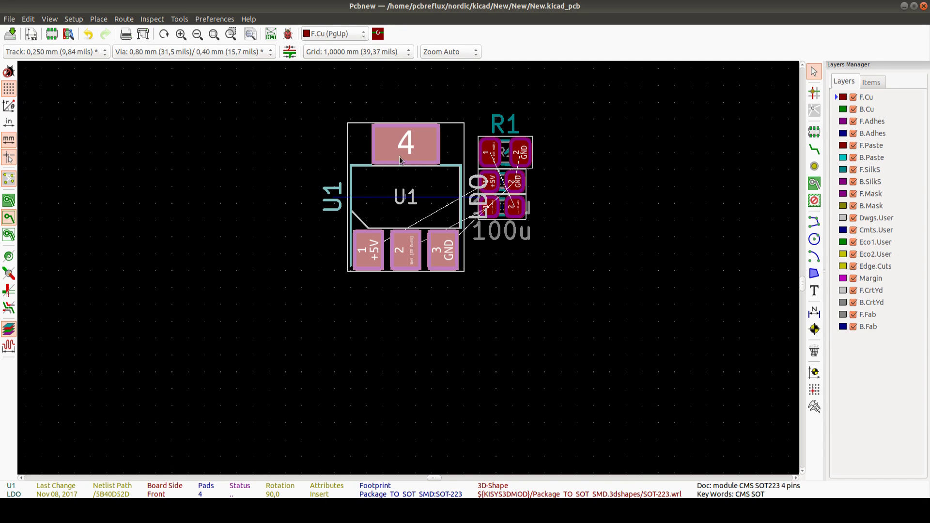
# Move capacitor C1 below U1's three lower pads, keeping its rotation at 0 degrees
pyautogui.click(503, 177)
pyautogui.click(526, 178)
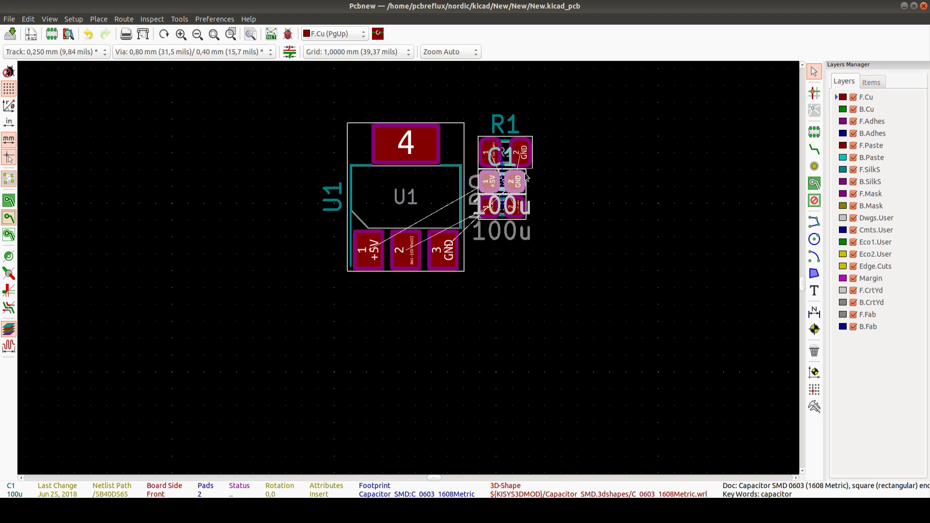
pyautogui.press('m')
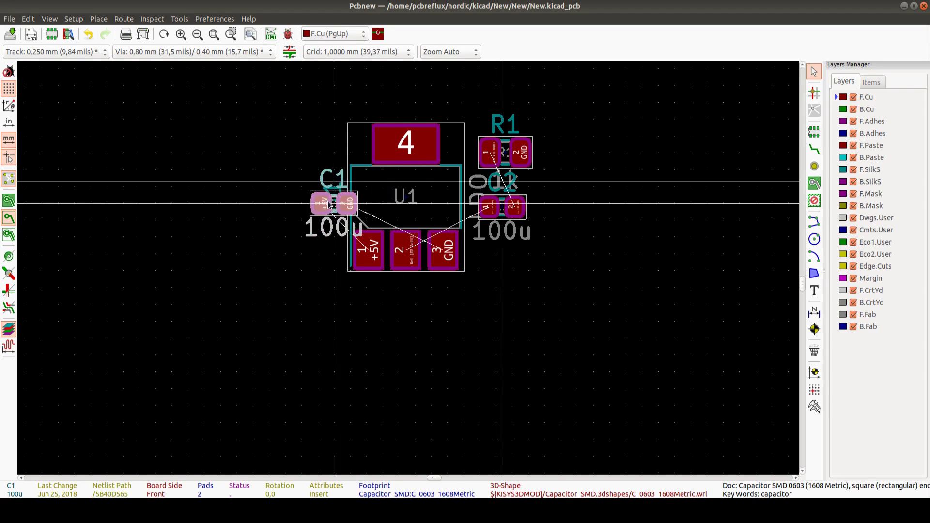
pyautogui.press('r')
pyautogui.press('r')
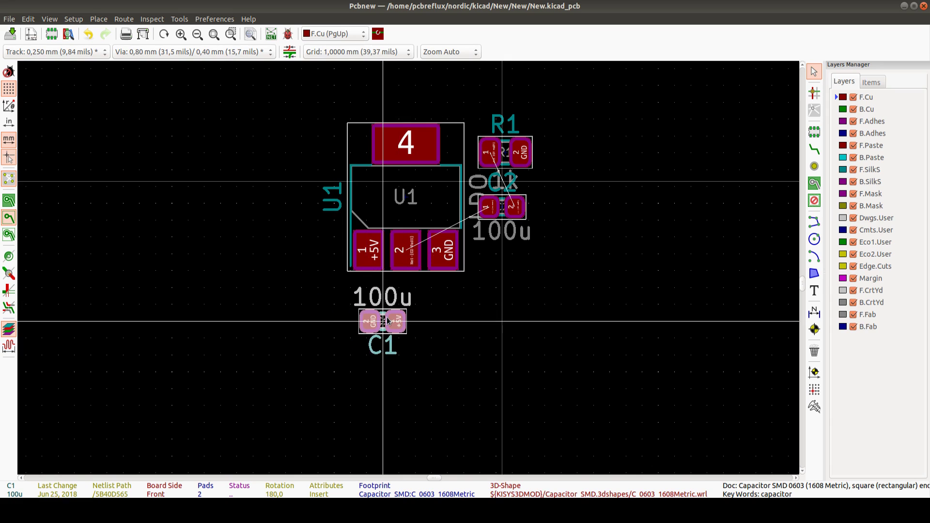
pyautogui.press('r')
pyautogui.press('r')
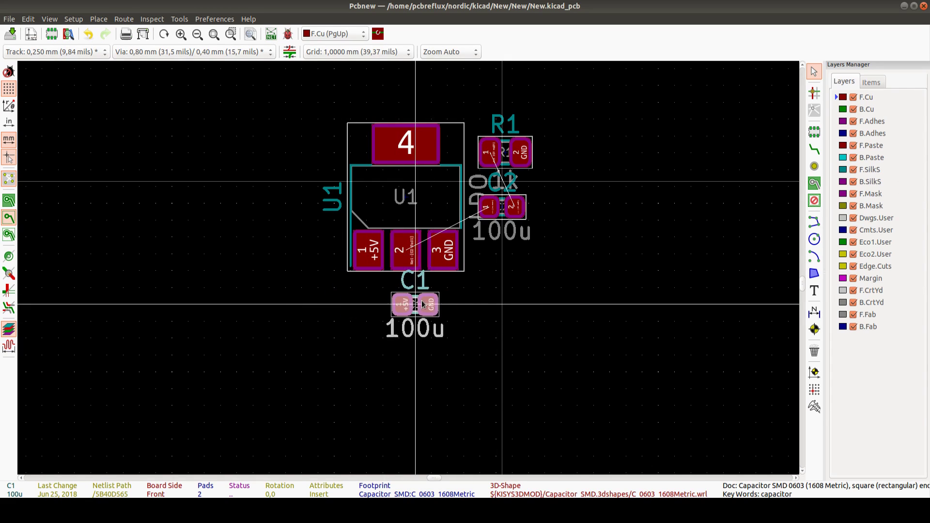
pyautogui.click(399, 321)
# Move resistor R1 to the right of C2, rotated to 270 degrees with its GND pad at the bottom
pyautogui.click(507, 141)
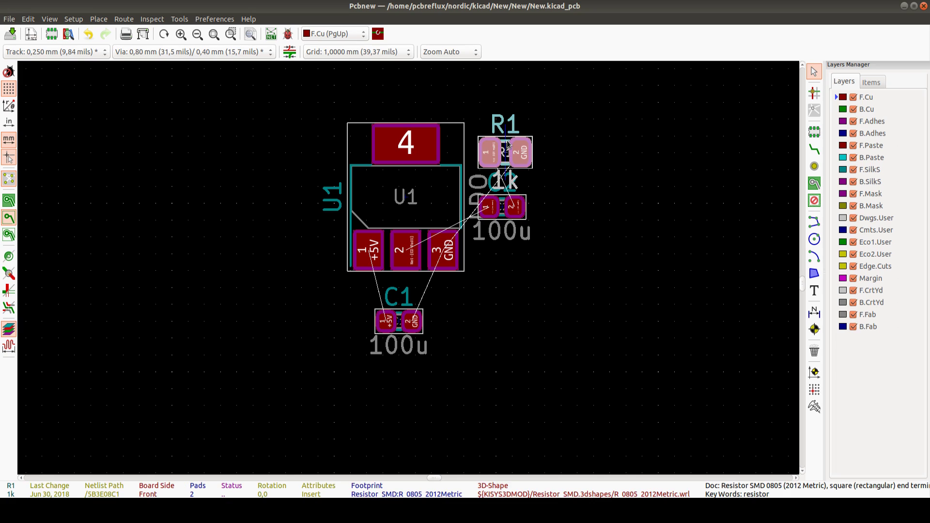
pyautogui.press('m')
pyautogui.press('r')
pyautogui.press('r')
pyautogui.press('r')
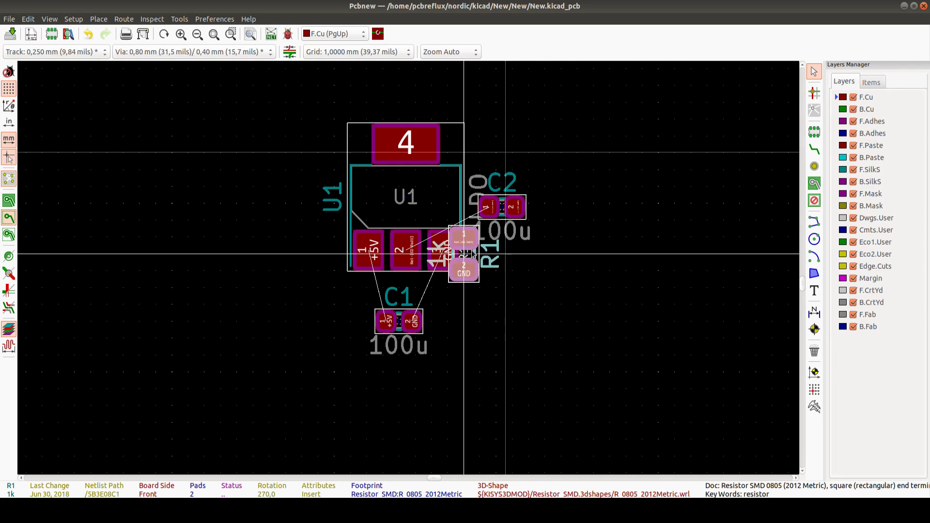
# Rotate capacitor C2 to 270 degrees and place it between U1 and R1, beside U1's upper right side
pyautogui.click(502, 207)
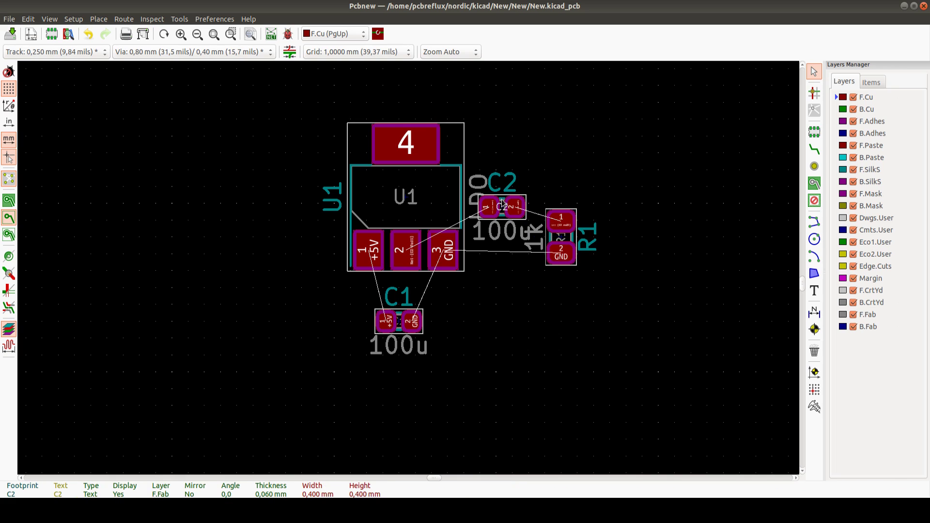
pyautogui.click(502, 205)
pyautogui.press('m')
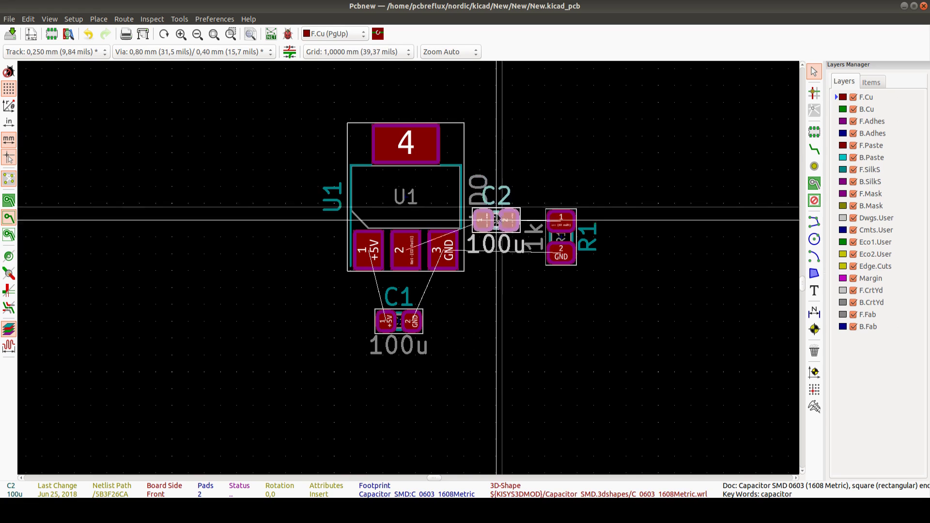
pyautogui.press('r')
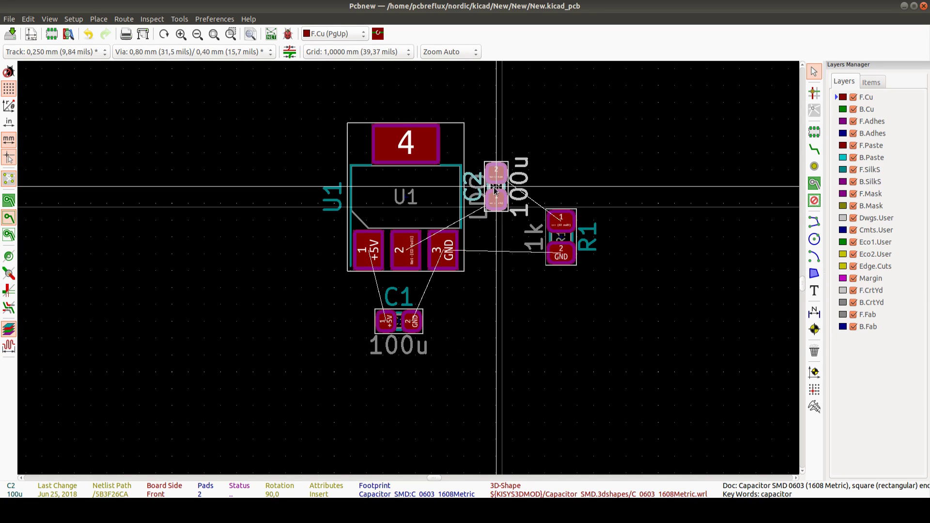
pyautogui.press('r')
pyautogui.press('r')
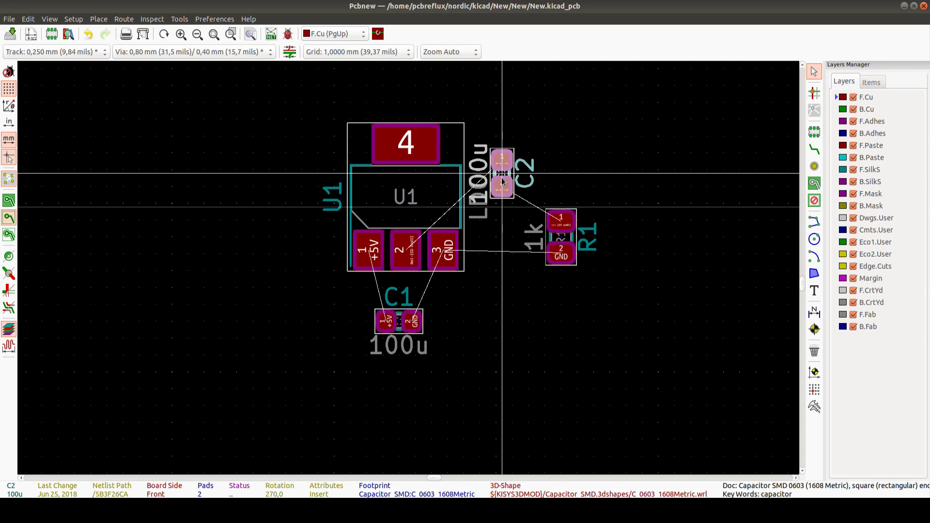
pyautogui.click(503, 182)
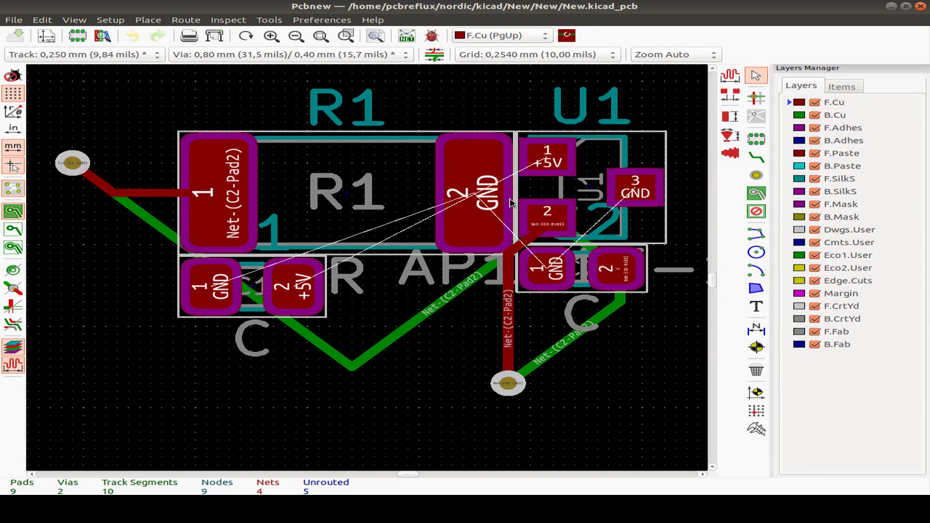
# Toggle the board's grid display and polar coordinate display to demonstrate both options
pyautogui.scroll(-1, 512, 203)
pyautogui.keyDown('ctrl'); pyautogui.hscroll(-1, 339, 184); pyautogui.keyUp('ctrl')
pyautogui.keyDown('shift'); pyautogui.scroll(-1, 368, 182); pyautogui.keyUp('shift')
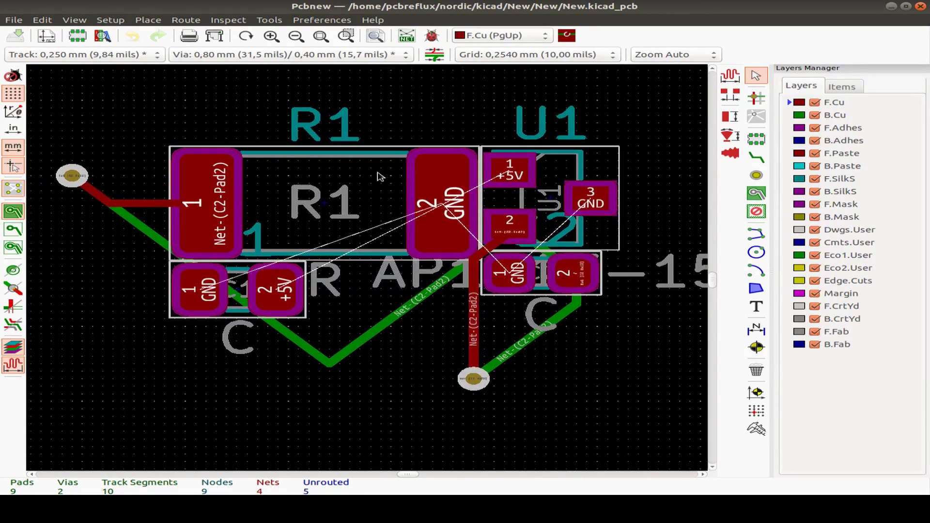
pyautogui.scroll(-1, 378, 176)
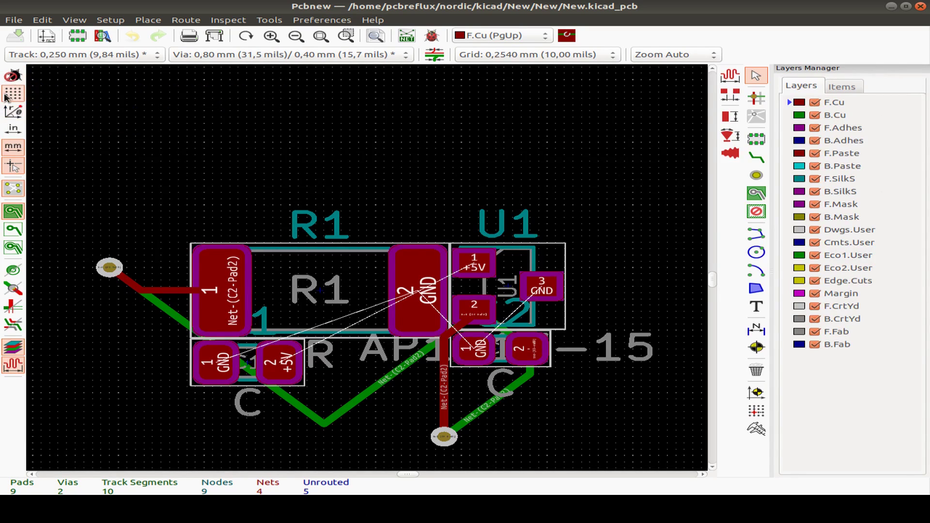
pyautogui.click(13, 97)
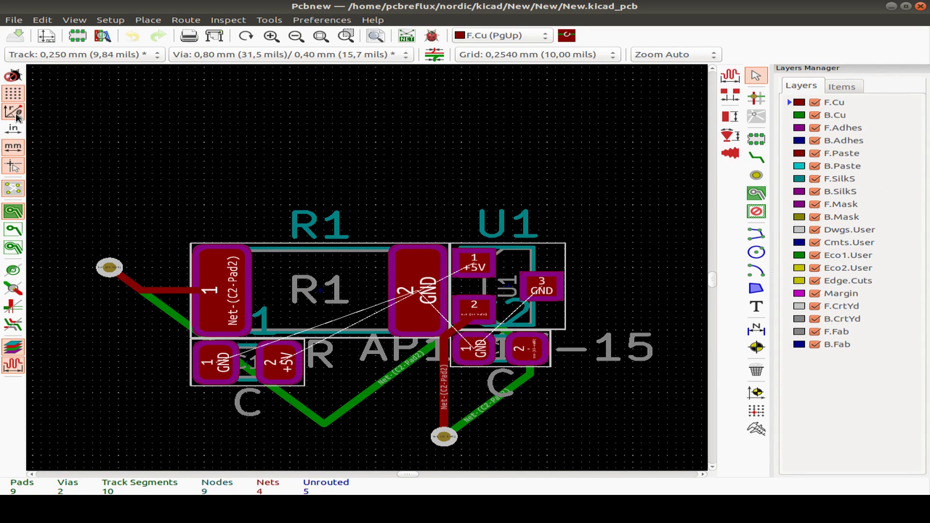
pyautogui.click(16, 116)
# Switch the units to inches and back to millimetres, and toggle the board ratsnest off and on
pyautogui.click(10, 131)
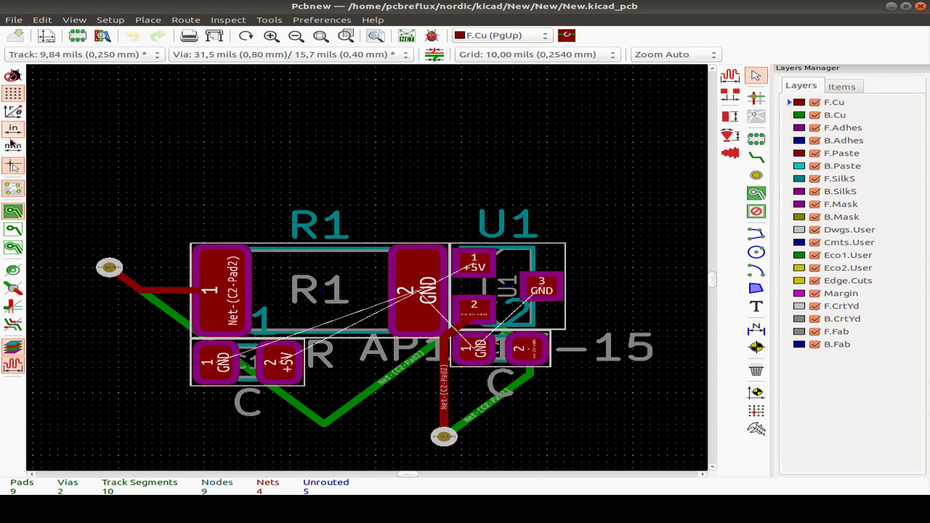
pyautogui.click(13, 147)
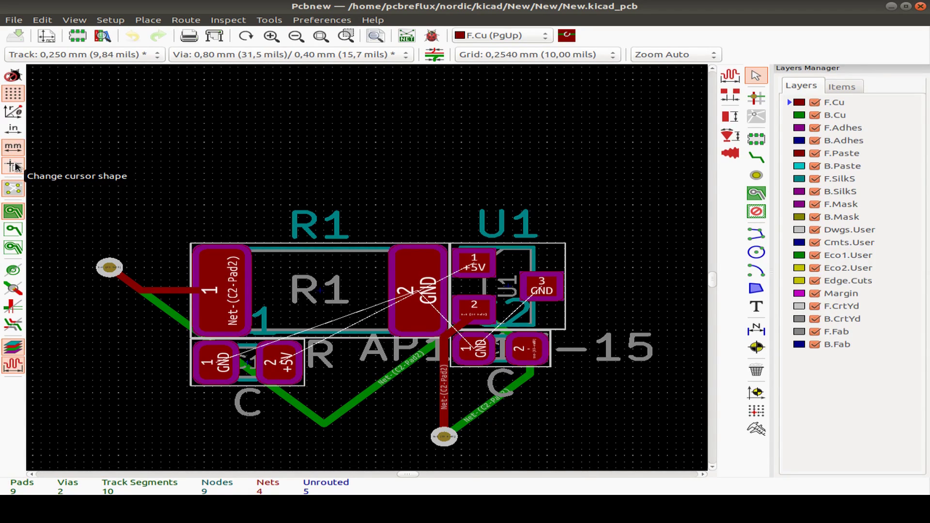
pyautogui.click(13, 188)
pyautogui.click(13, 188)
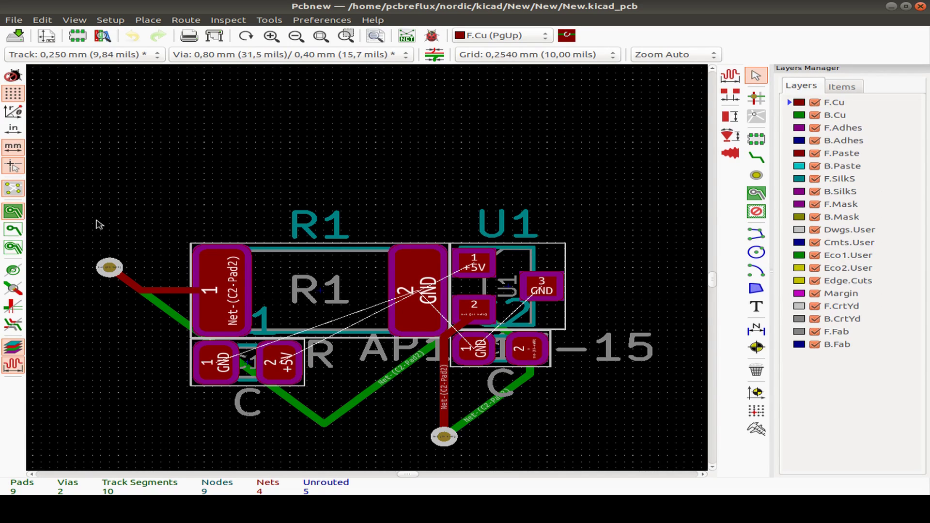
# Add a GND copper zone on F.Cu with a four-cornered outline around R1, C1, C2 and U1
pyautogui.click(757, 194)
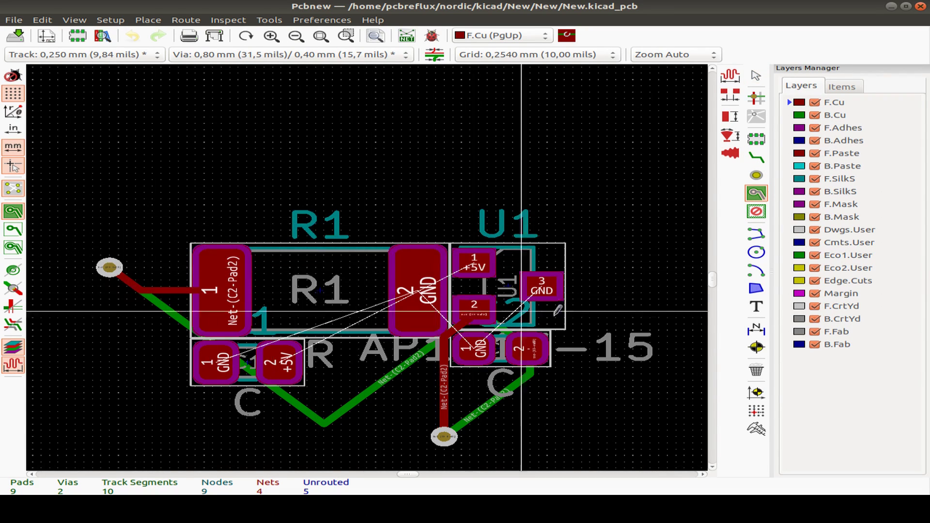
pyautogui.click(195, 198)
pyautogui.click(261, 159)
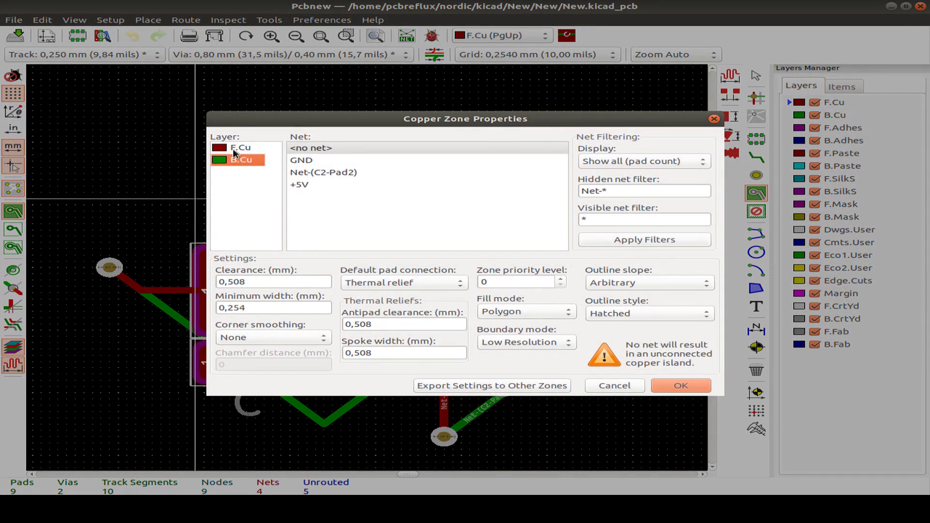
pyautogui.click(320, 163)
pyautogui.click(681, 386)
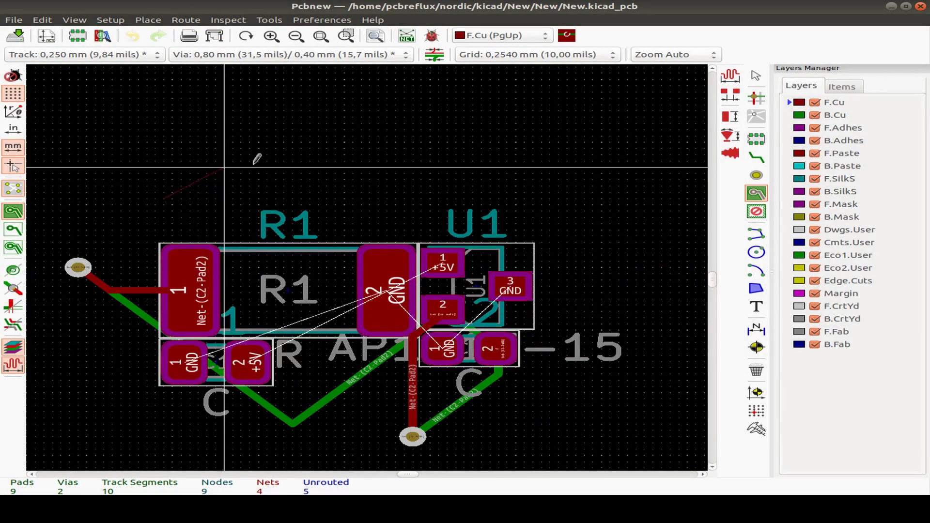
pyautogui.click(609, 101)
pyautogui.click(587, 357)
pyautogui.click(130, 358)
pyautogui.click(163, 106)
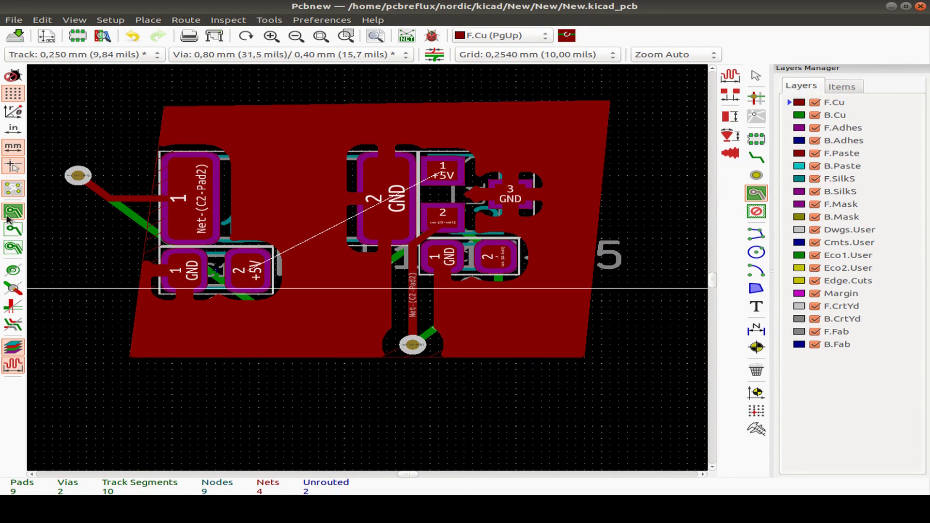
# Cycle through the zone display modes for filled, unfilled and outlined areas, leaving the zone fills hidden
pyautogui.click(13, 230)
pyautogui.click(13, 212)
pyautogui.click(22, 229)
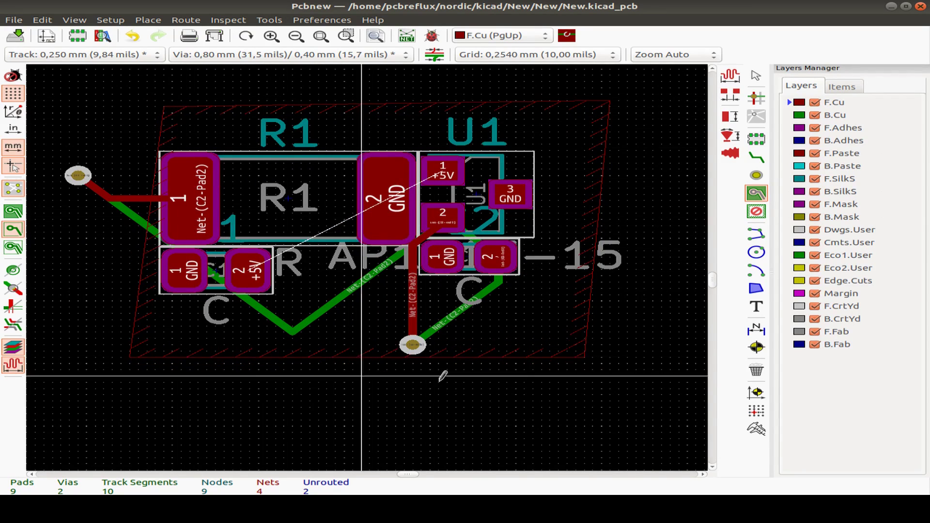
pyautogui.click(14, 248)
pyautogui.click(13, 212)
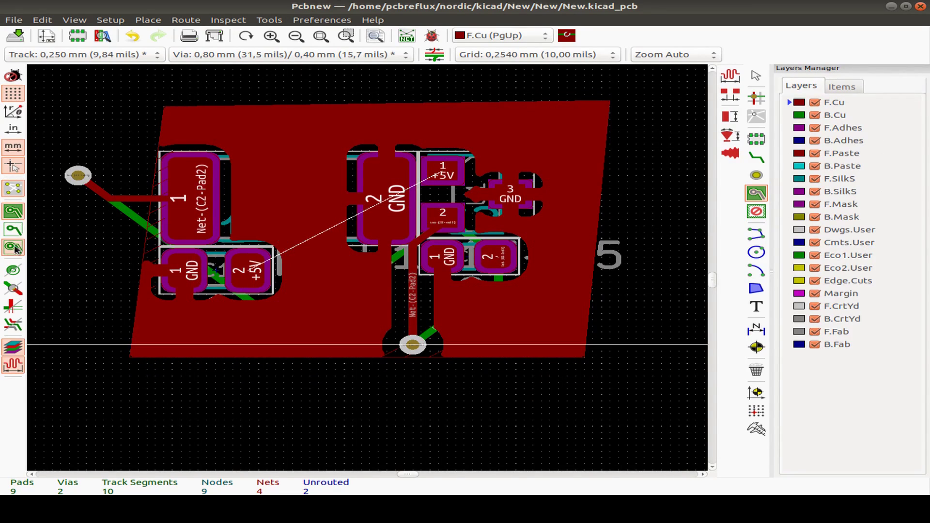
pyautogui.click(13, 230)
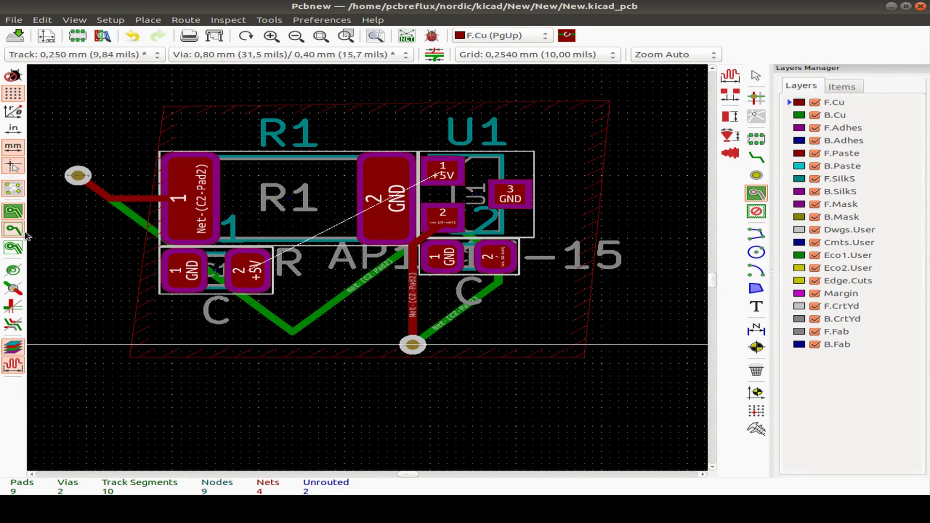
# Toggle the outline display of pads, vias and tracks on and back off to demonstrate each option
pyautogui.click(15, 273)
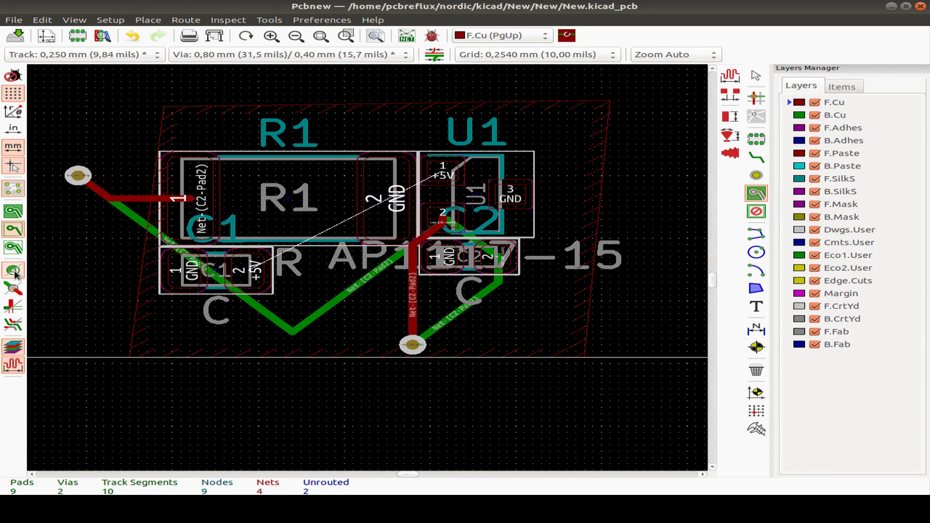
pyautogui.click(15, 273)
pyautogui.doubleClick(15, 273)
pyautogui.click(16, 290)
pyautogui.click(16, 290)
pyautogui.click(16, 290)
pyautogui.click(16, 290)
pyautogui.click(13, 307)
pyautogui.click(13, 307)
pyautogui.doubleClick(13, 306)
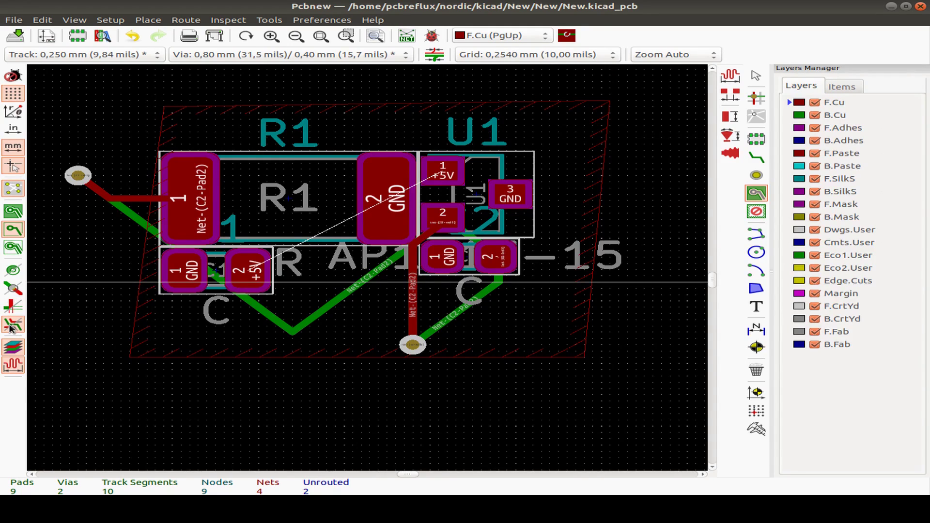
# Demonstrate high contrast display mode while switching the active layer from F.Cu to B.Cu and back to F.Cu
pyautogui.click(12, 326)
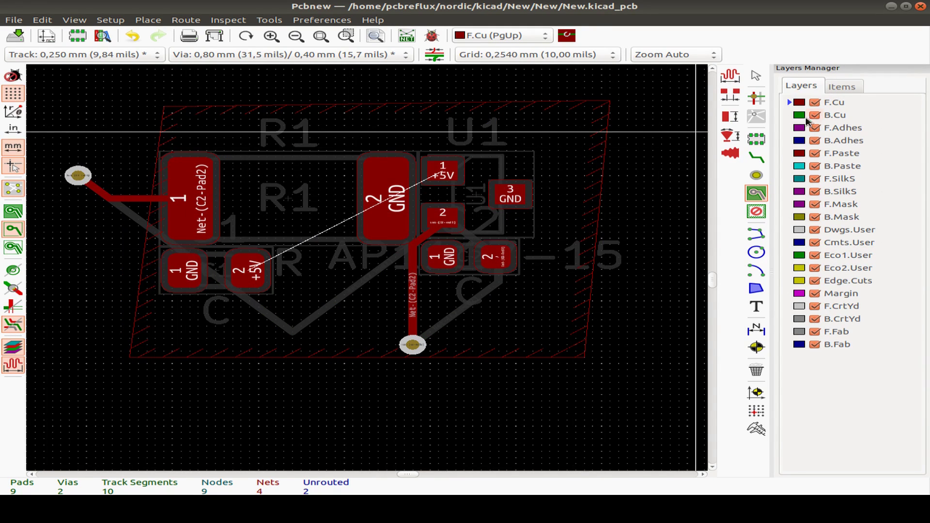
pyautogui.click(799, 115)
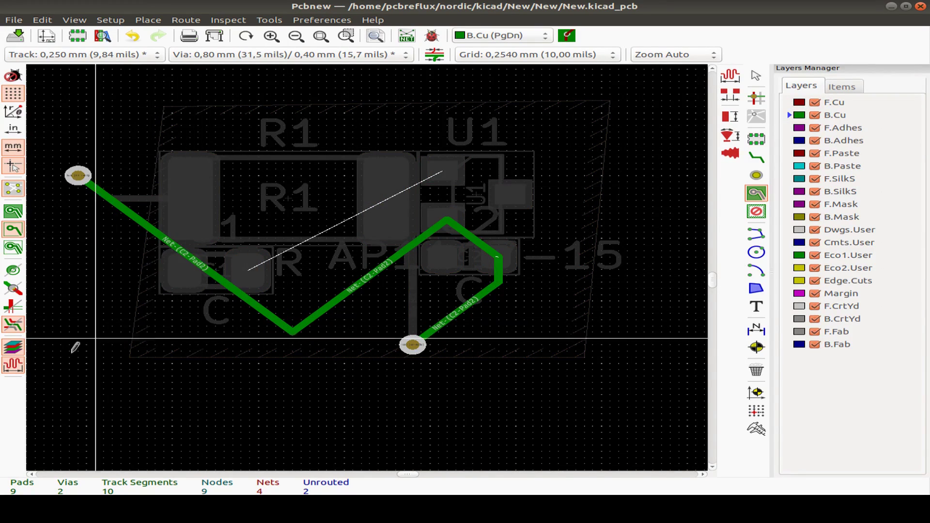
pyautogui.click(13, 347)
pyautogui.click(799, 104)
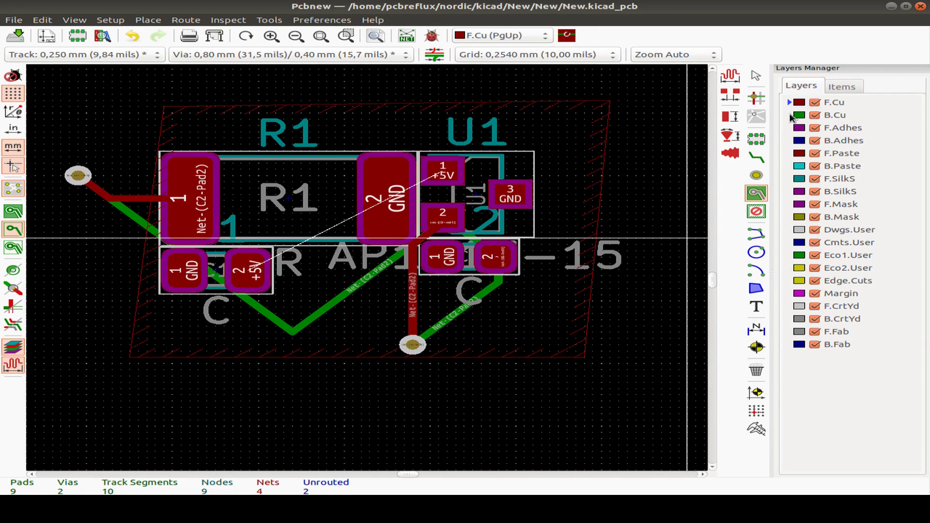
pyautogui.click(13, 347)
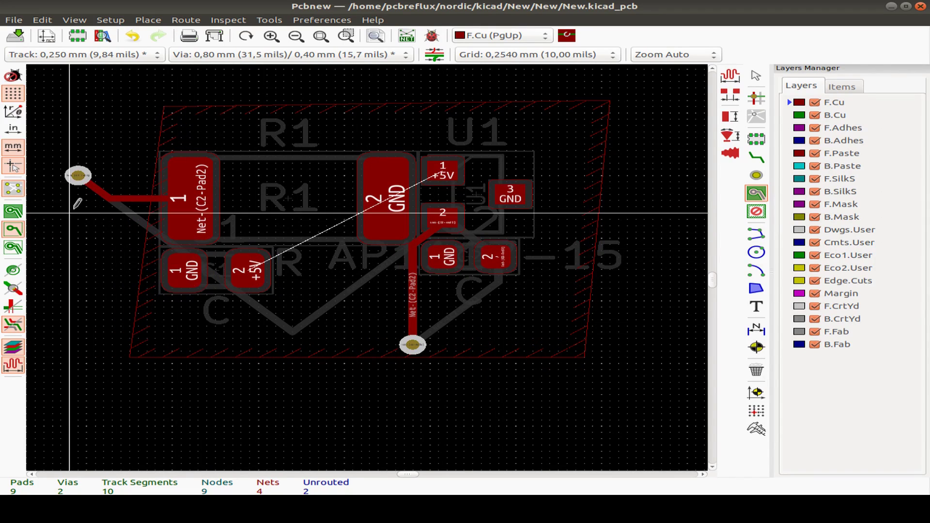
# Toggle the layers manager and the microwave toolbar, leaving the microwave toolbar hidden and high contrast mode off
pyautogui.click(14, 346)
pyautogui.click(14, 347)
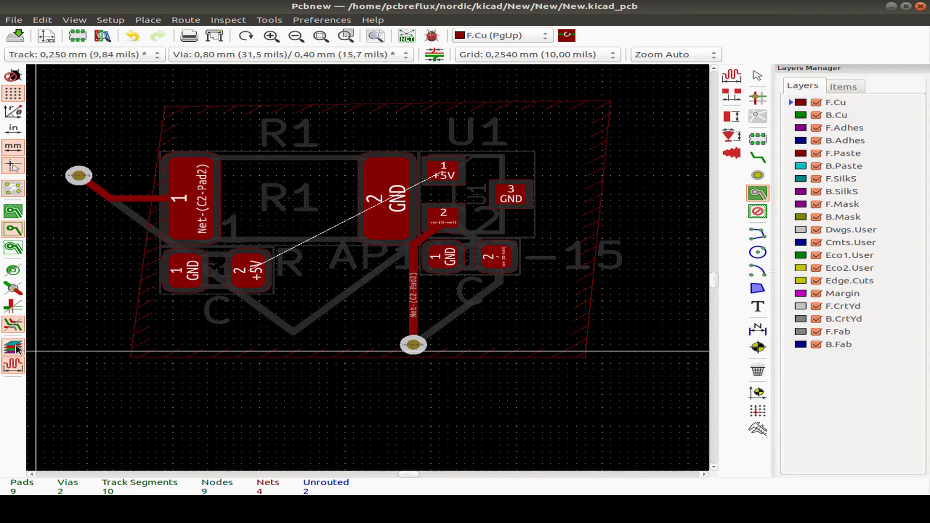
pyautogui.click(14, 365)
pyautogui.click(14, 366)
pyautogui.click(14, 366)
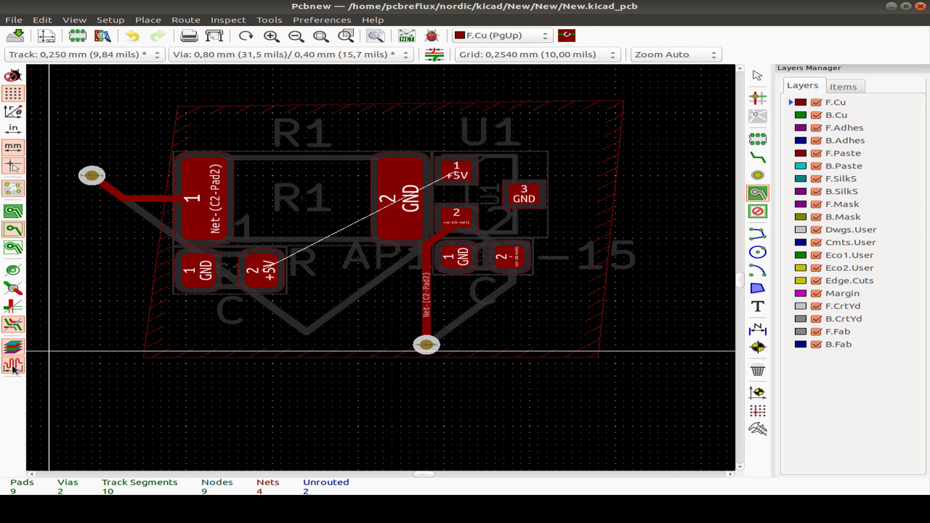
pyautogui.click(14, 366)
pyautogui.click(14, 365)
pyautogui.click(13, 347)
pyautogui.click(13, 346)
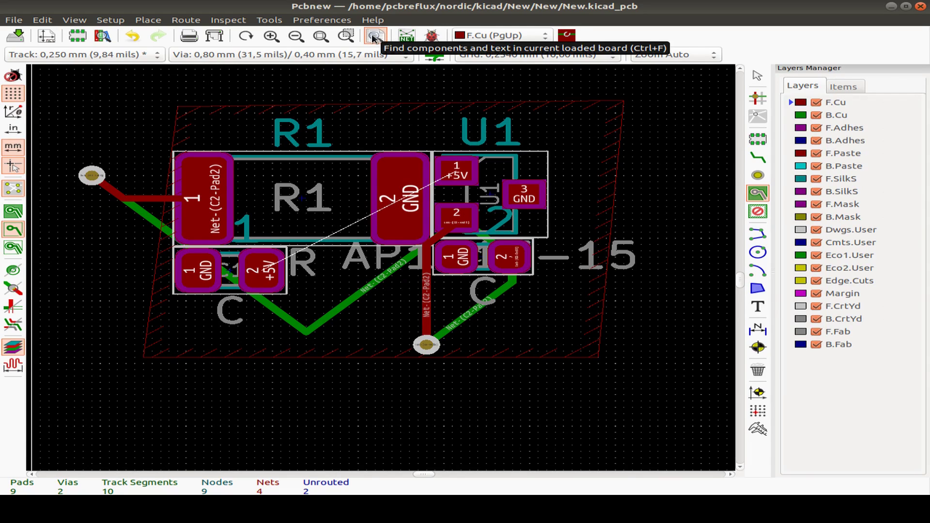
# Switch the active layer to B.Cu and back to F.Cu, and view the F.Cu/B.Cu copper layer pair settings
pyautogui.click(546, 36)
pyautogui.click(490, 50)
pyautogui.click(545, 36)
pyautogui.click(512, 32)
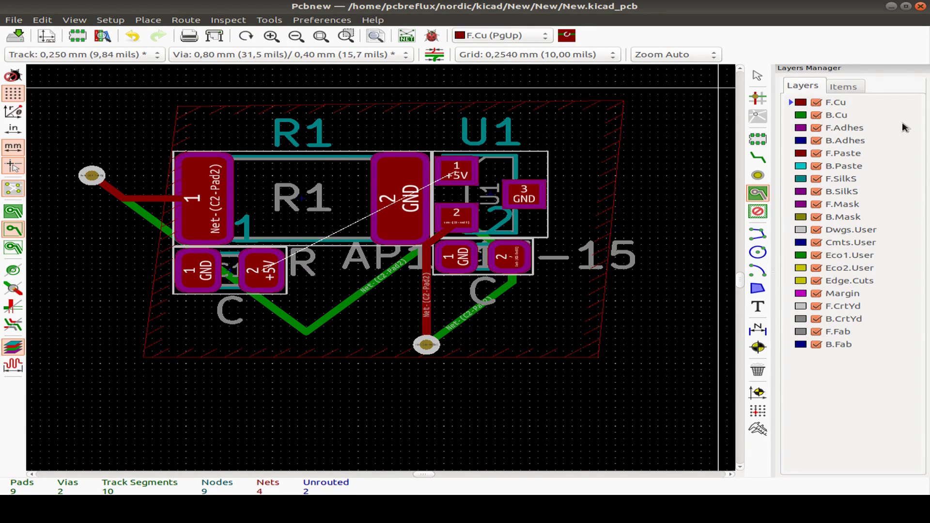
pyautogui.click(793, 118)
pyautogui.click(790, 103)
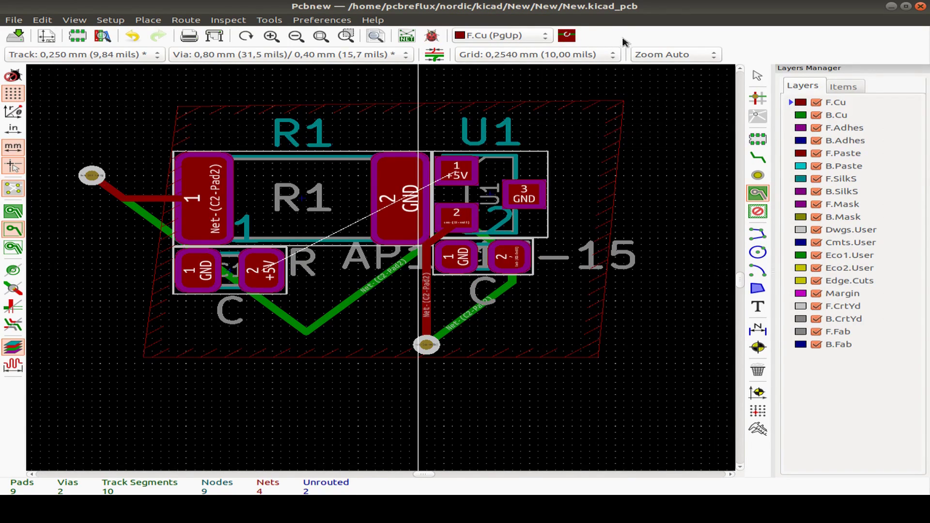
pyautogui.click(567, 35)
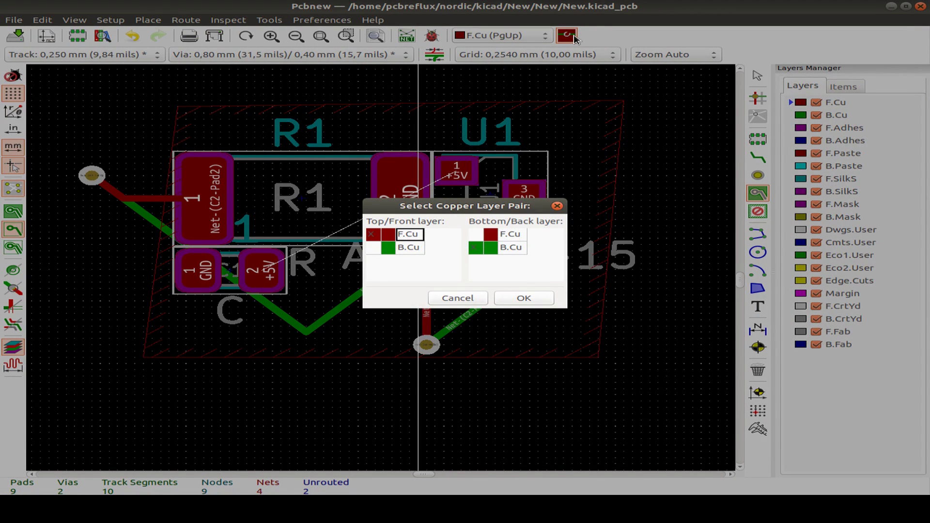
pyautogui.press('Return')
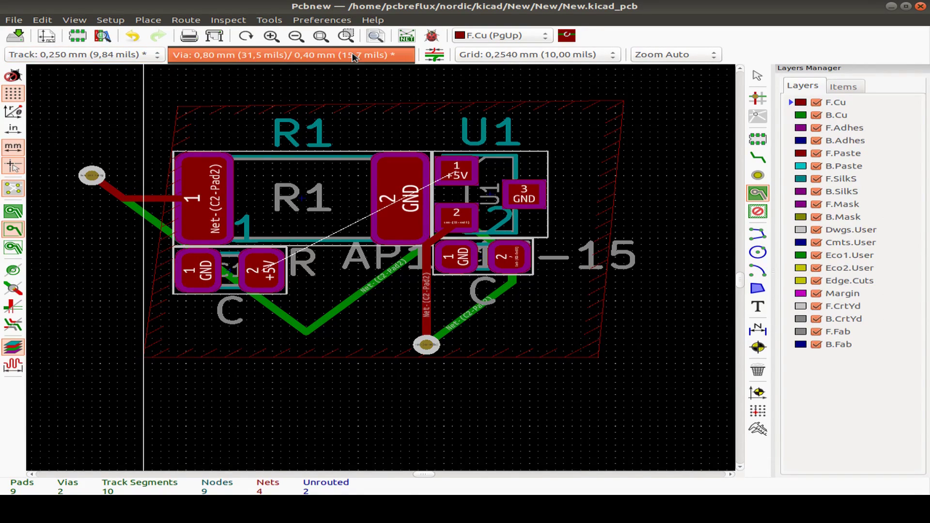
# Add a net class named XL to the design rules with a clearance of 0,3 and a track width of 0,5
pyautogui.click(111, 20)
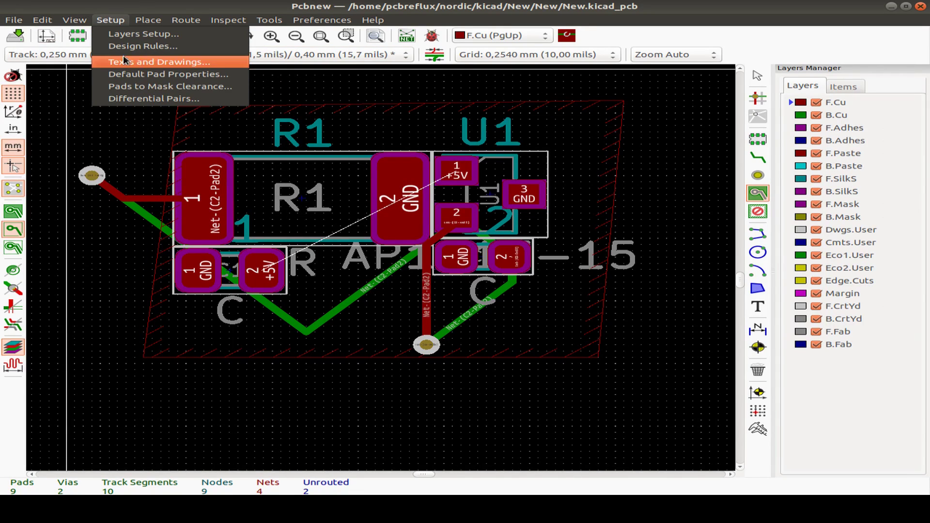
pyautogui.click(135, 47)
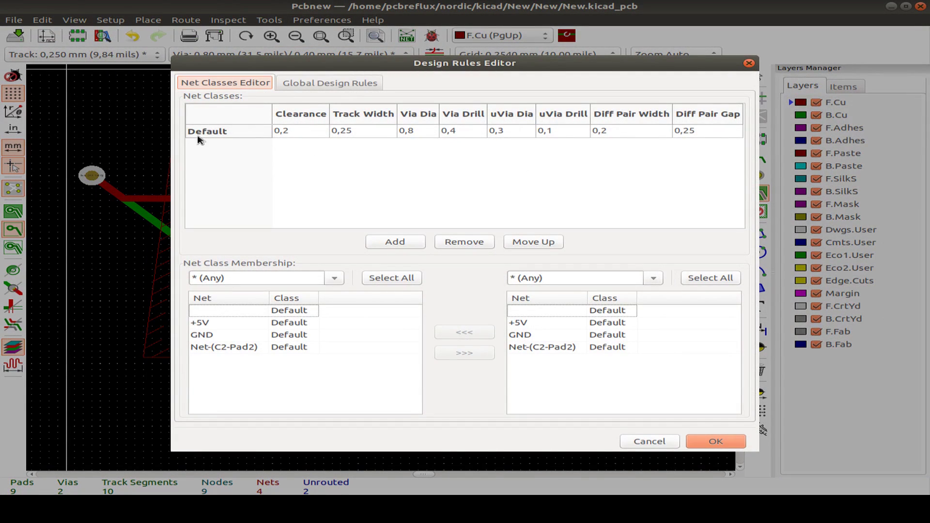
pyautogui.click(384, 245)
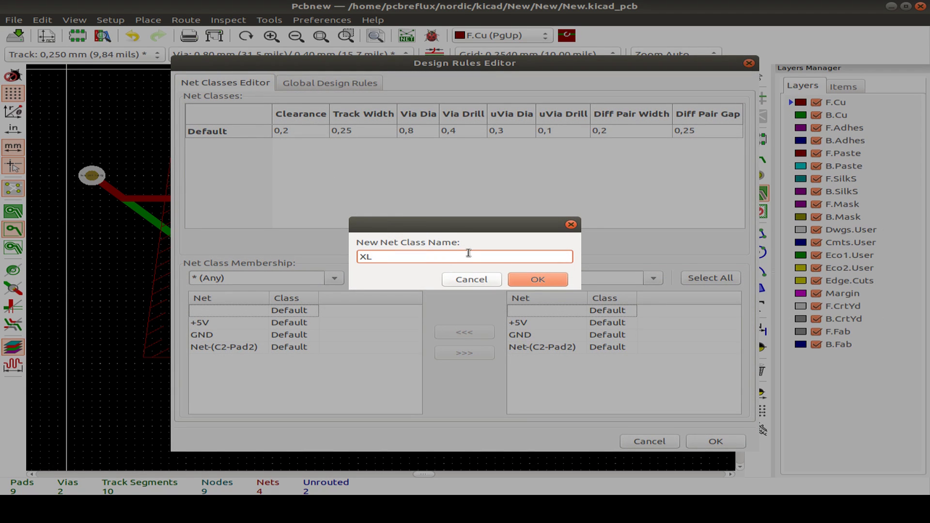
pyautogui.click(538, 279)
pyautogui.click(300, 144)
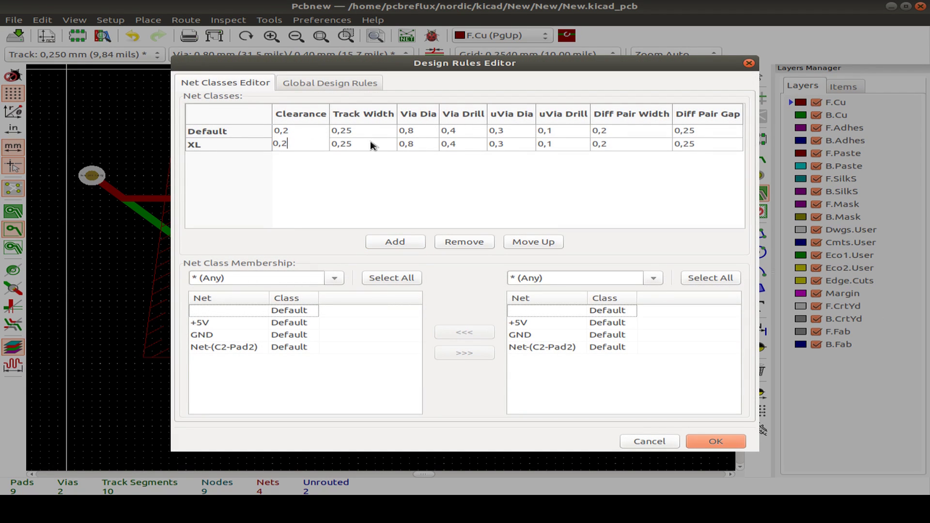
pyautogui.write('3')
pyautogui.click(339, 144)
pyautogui.click(353, 144)
pyautogui.click(366, 144)
pyautogui.press('Tab')
# Assign the +5V and GND nets to the XL net class
pyautogui.click(653, 279)
pyautogui.click(557, 322)
pyautogui.click(198, 324)
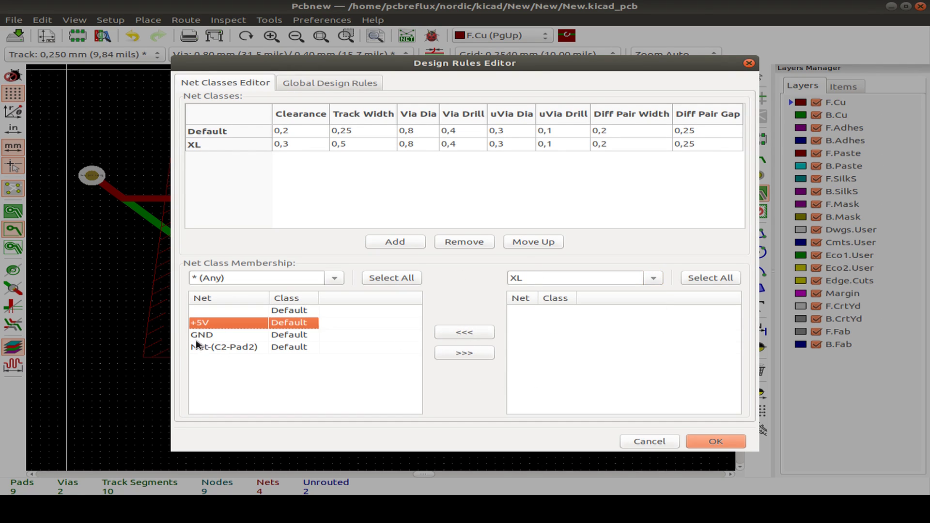
pyautogui.keyDown('shift'); pyautogui.click(218, 336); pyautogui.keyUp('shift')
pyautogui.click(484, 353)
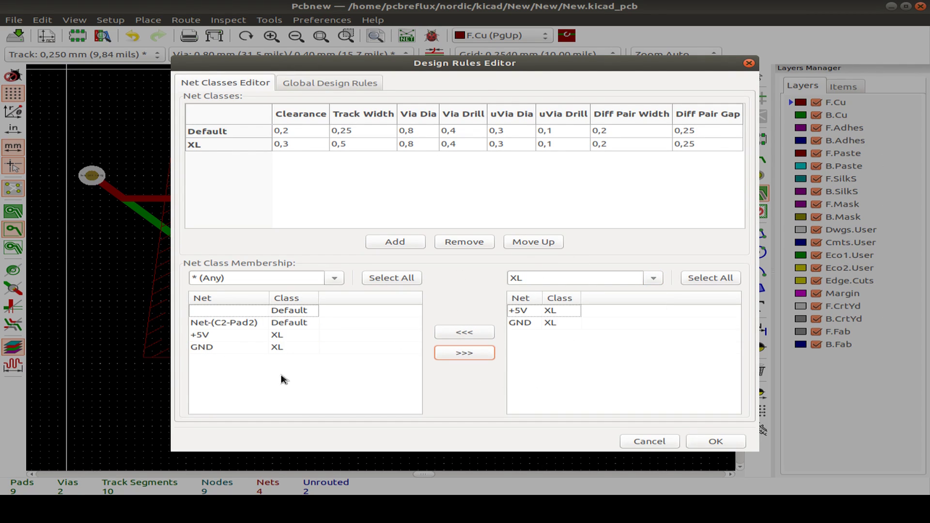
# List all nets to check their net class membership and apply the design rules
pyautogui.click(653, 278)
pyautogui.click(592, 295)
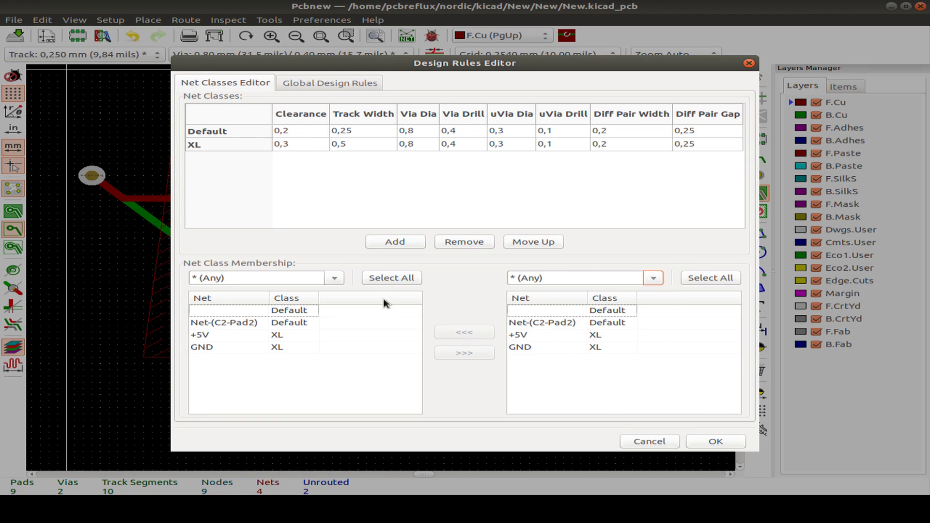
pyautogui.click(579, 334)
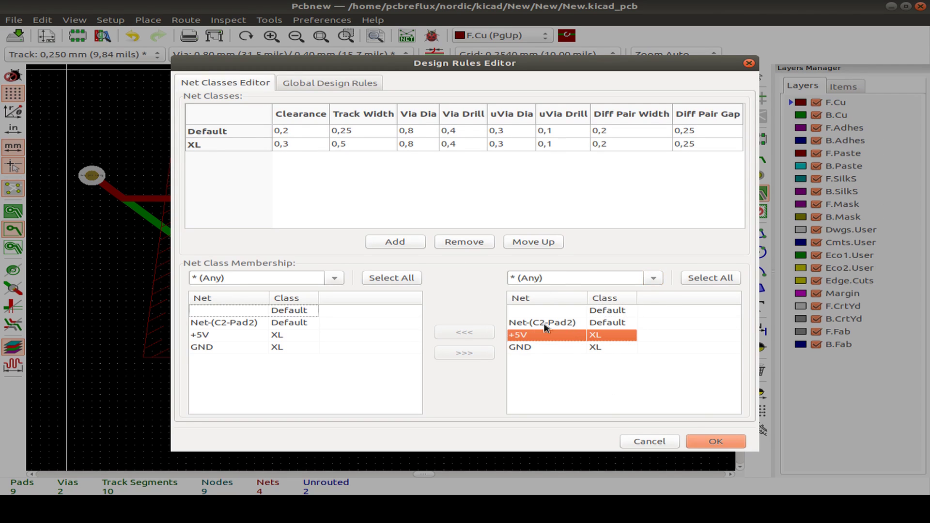
pyautogui.click(567, 327)
pyautogui.click(525, 344)
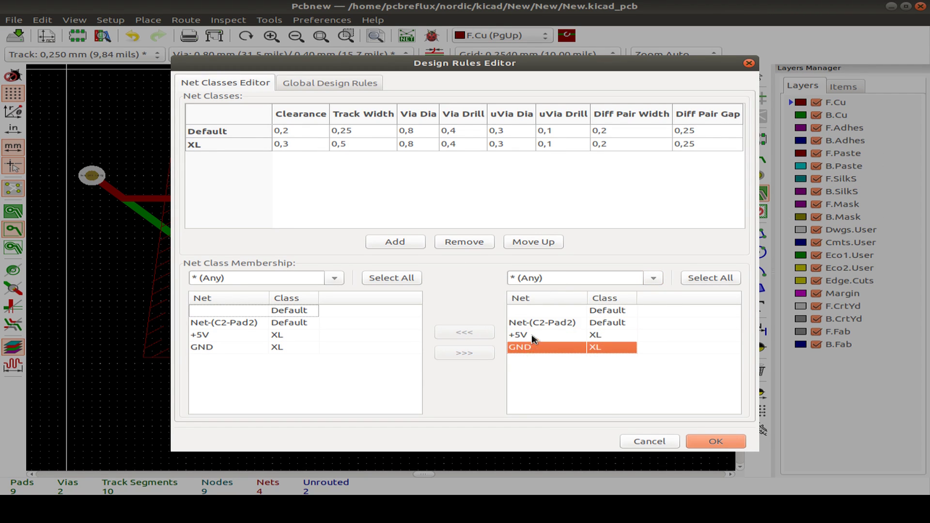
pyautogui.click(739, 442)
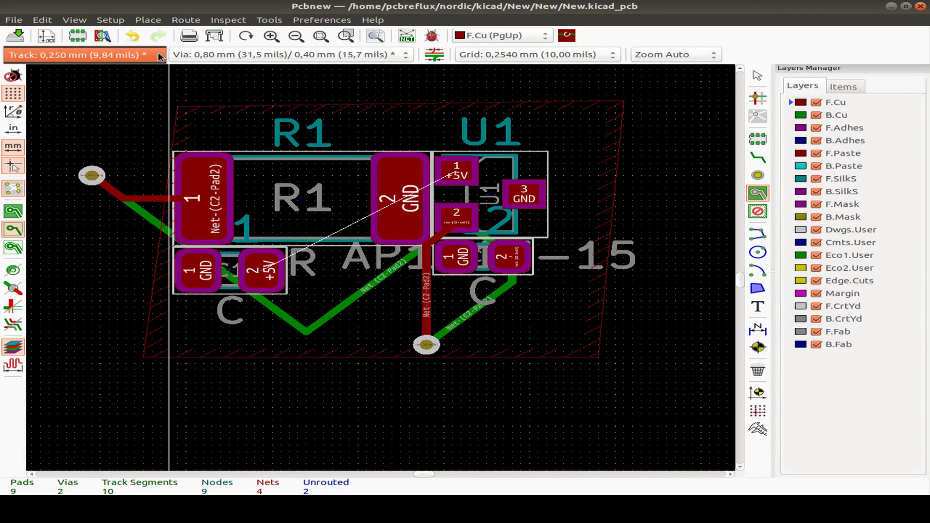
# Route a 0,5 mm GND track on F.Cu from R1 pad 2 around the lower via to C2 pad 1
pyautogui.click(758, 157)
pyautogui.click(394, 197)
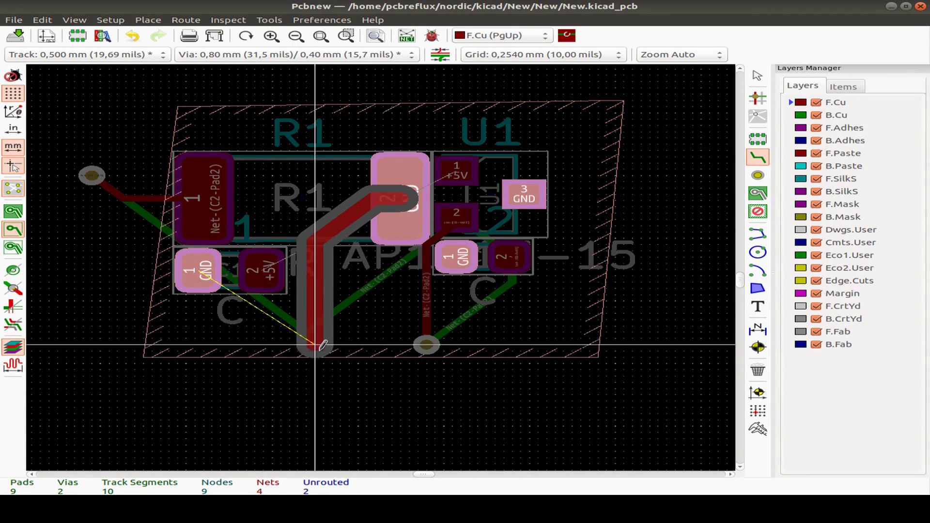
pyautogui.click(330, 359)
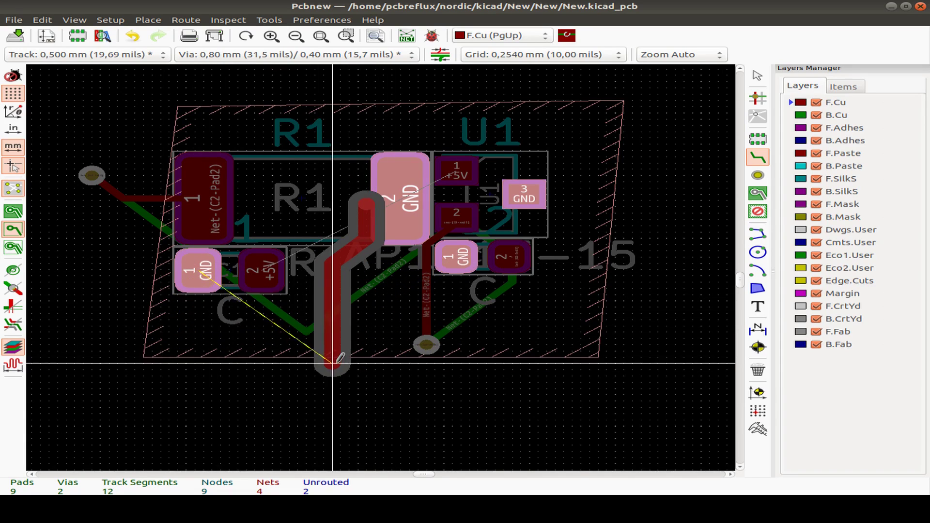
pyautogui.click(453, 255)
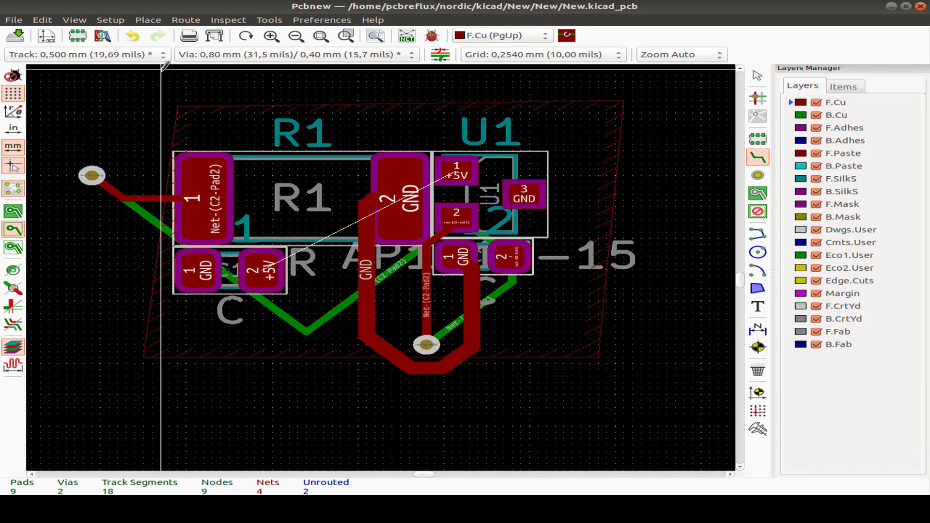
pyautogui.press('Escape')
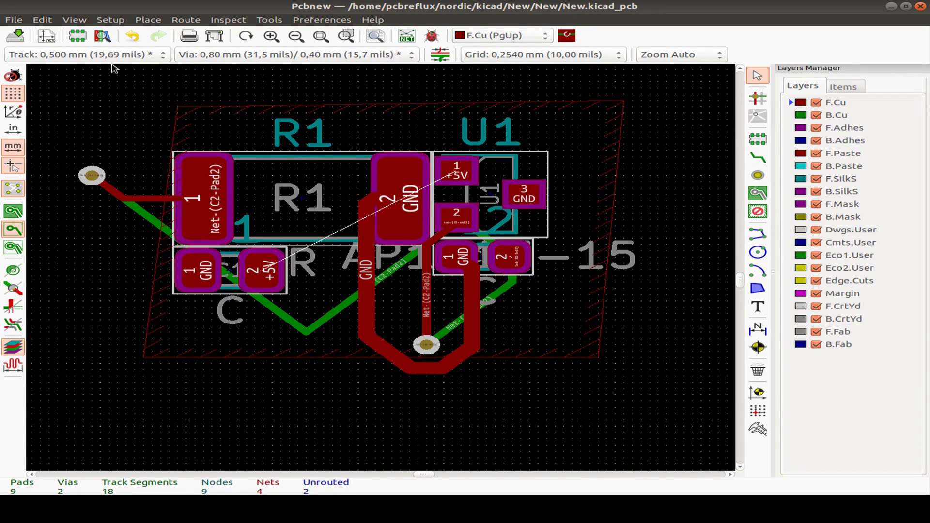
# Inspect the Net-(C2-Pad2) track on B.Cu and try routing a GND track from U1 pad 3 past the zone's edge
pyautogui.click(326, 320)
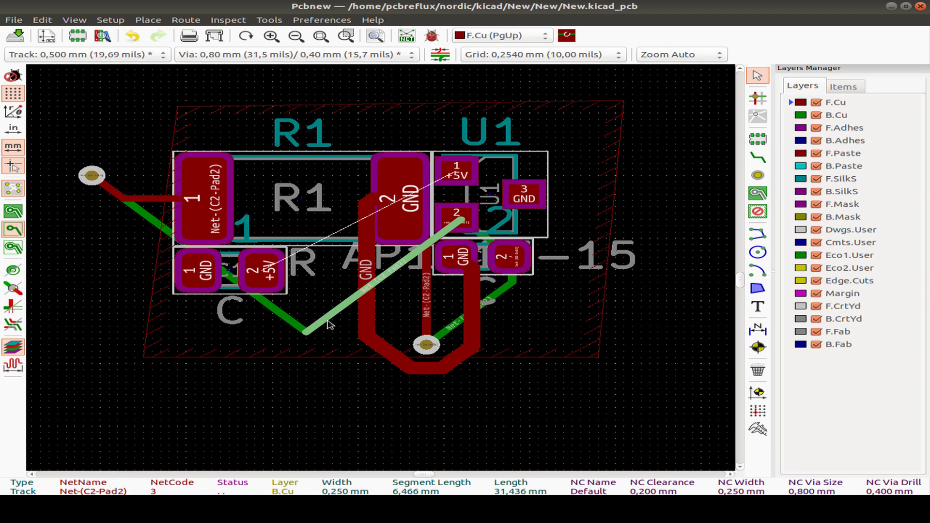
pyautogui.click(767, 158)
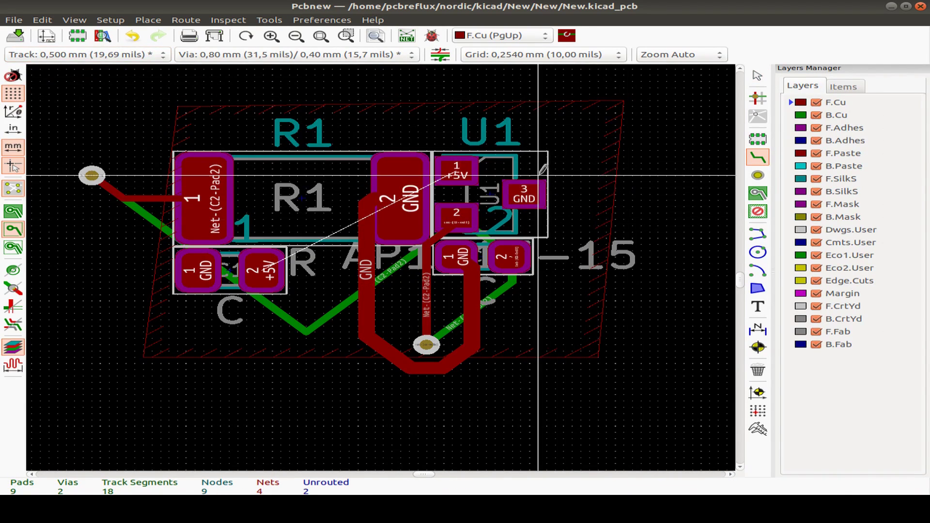
pyautogui.click(509, 256)
pyautogui.press('Escape')
pyautogui.click(509, 194)
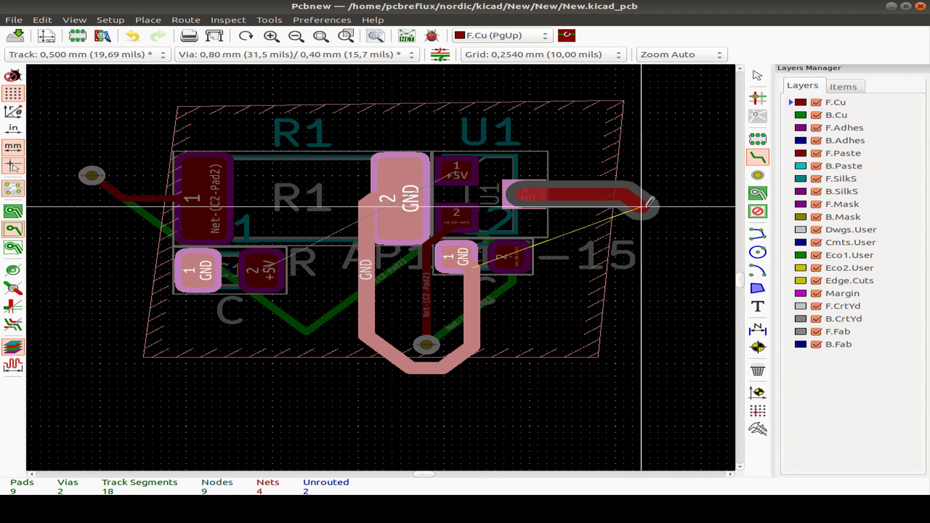
pyautogui.keyDown('ctrl'); pyautogui.hscroll(3, 571, 152); pyautogui.keyUp('ctrl')
pyautogui.keyDown('ctrl'); pyautogui.hscroll(2, 494, 190); pyautogui.keyUp('ctrl')
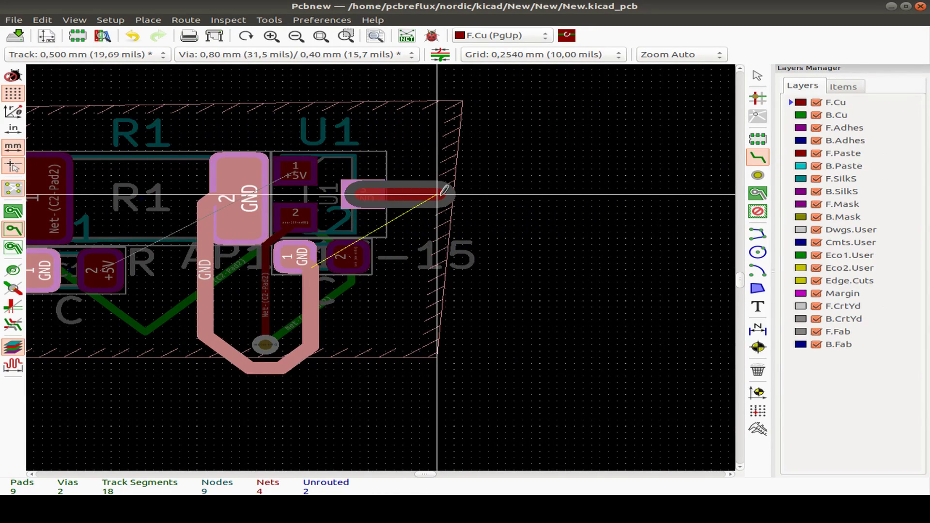
pyautogui.press('Escape')
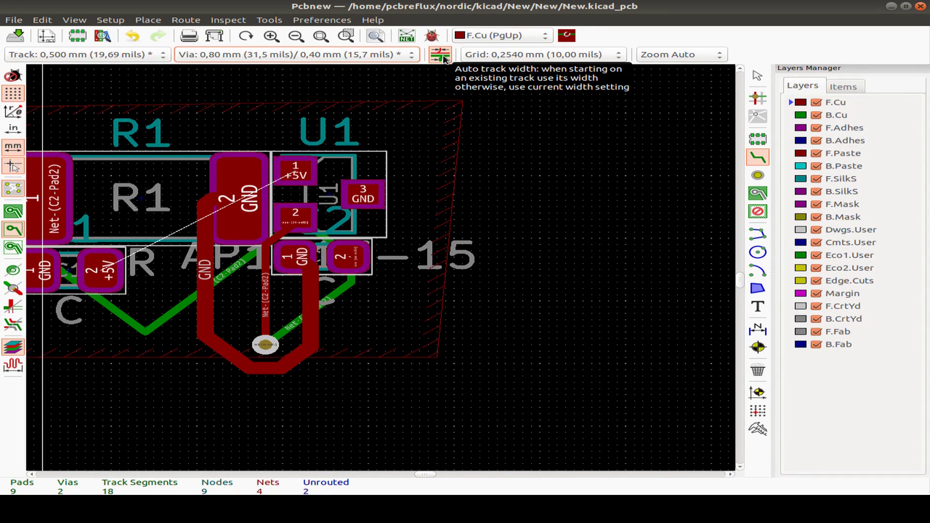
# Move the GND net from the XL net class back to Default in the design rules and apply the change
pyautogui.click(111, 20)
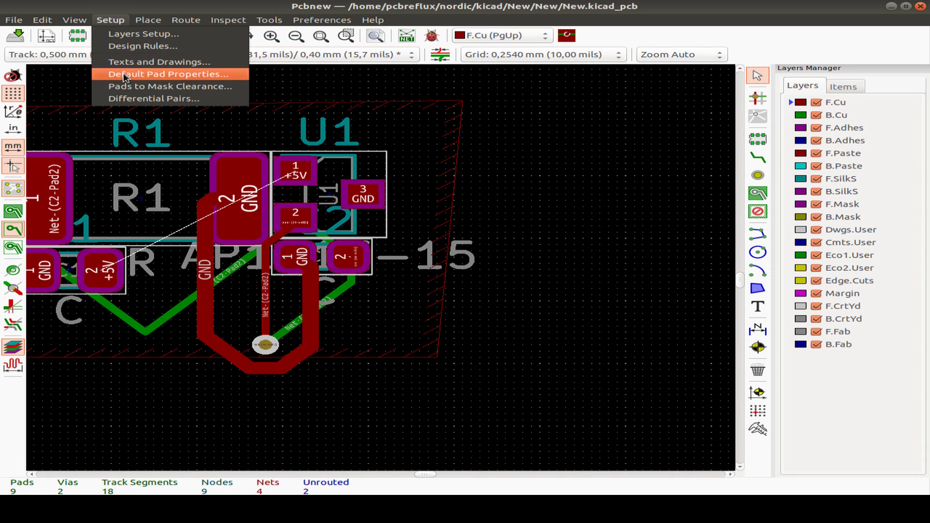
pyautogui.click(131, 44)
pyautogui.click(532, 349)
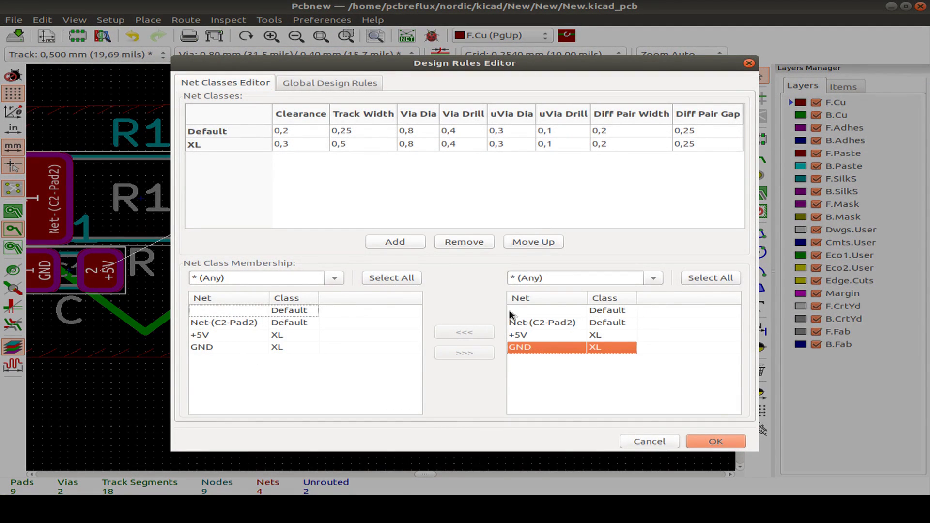
pyautogui.click(314, 280)
pyautogui.click(243, 310)
pyautogui.click(464, 332)
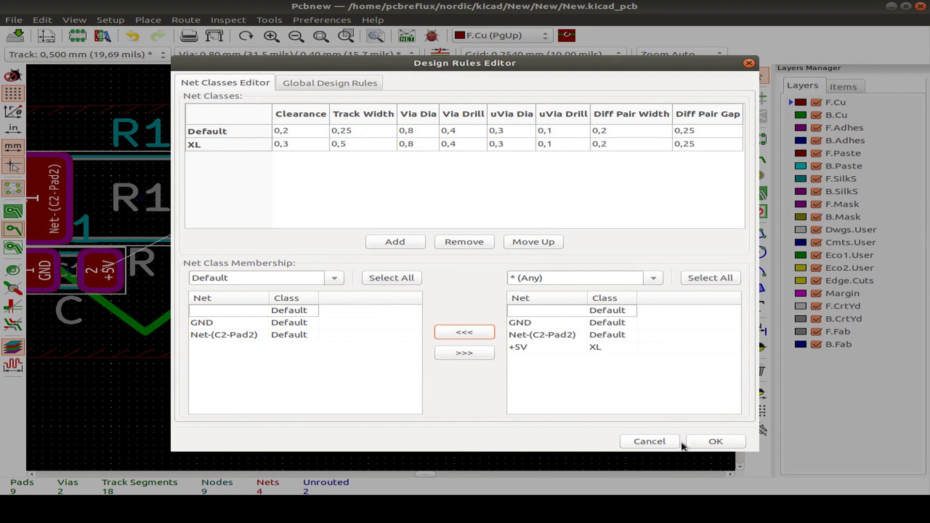
pyautogui.click(716, 441)
# Enable auto track width and try starting a new GND track from the lower bend of the existing wide GND track
pyautogui.click(758, 160)
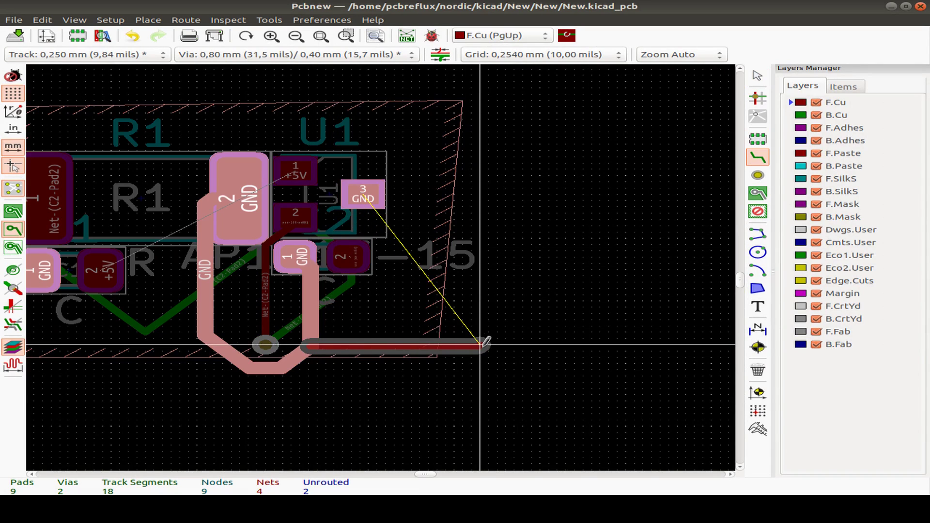
pyautogui.click(306, 346)
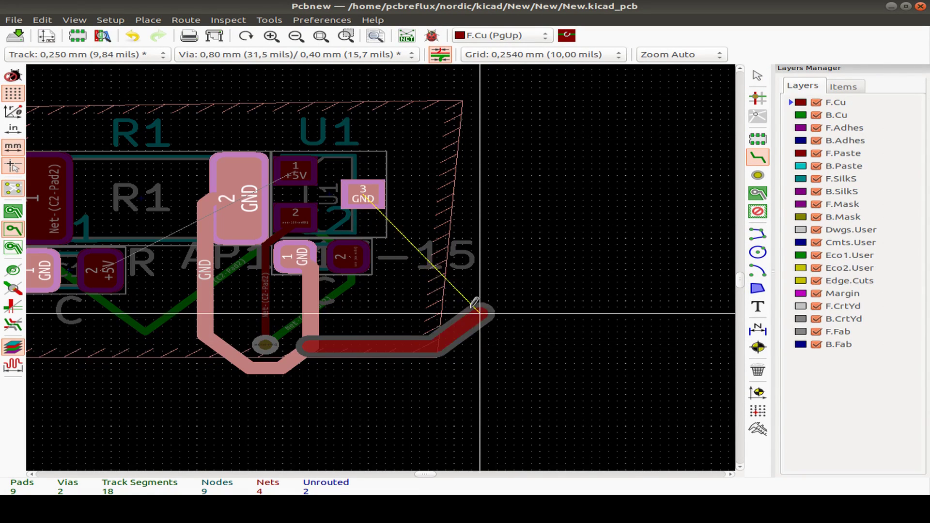
pyautogui.press('Escape')
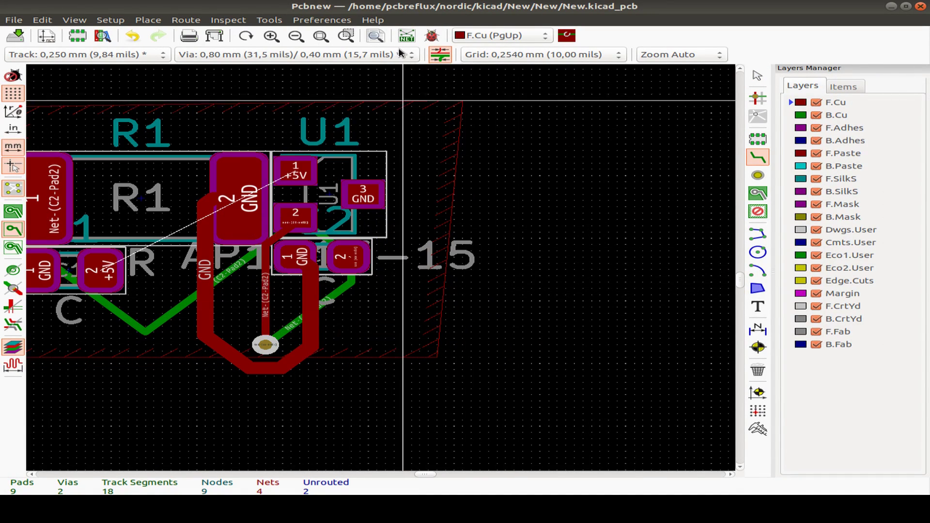
pyautogui.click(571, 57)
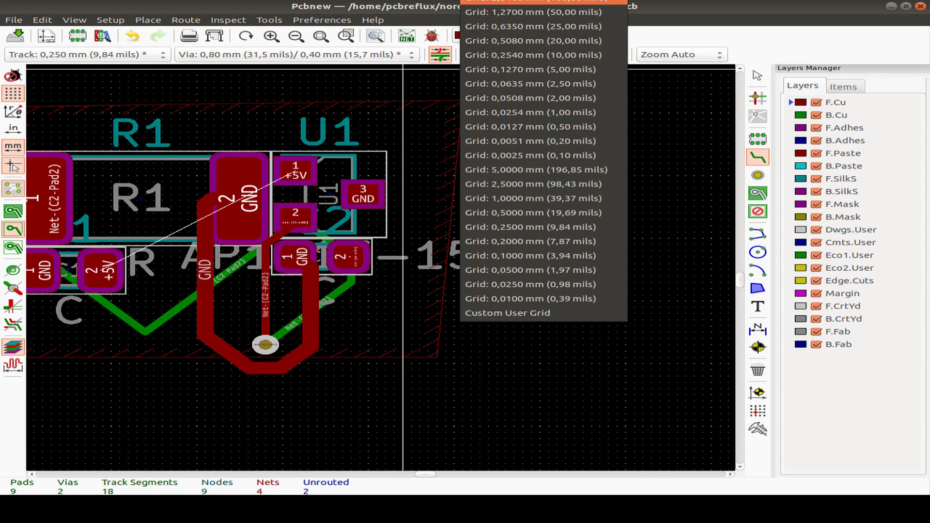
pyautogui.press('Escape')
pyautogui.rightClick(472, 153)
pyautogui.moveTo(544, 377)
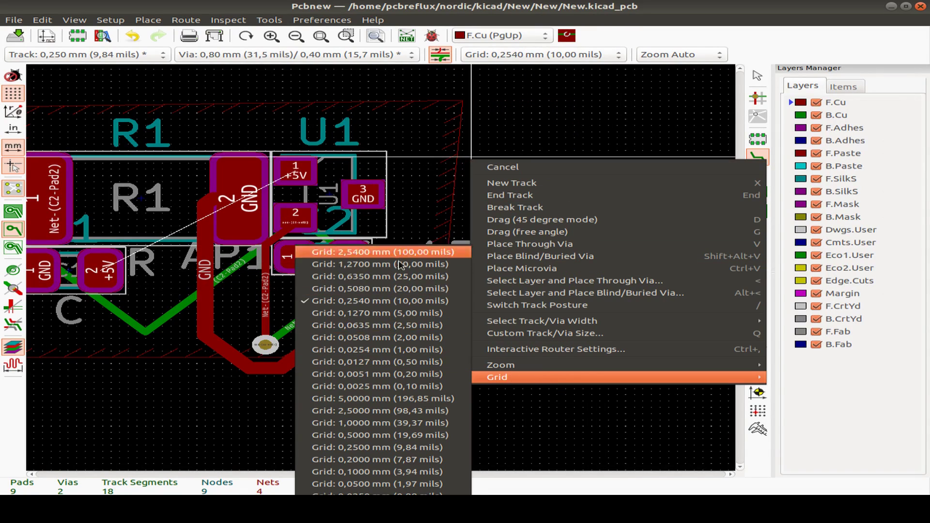
pyautogui.press('Escape')
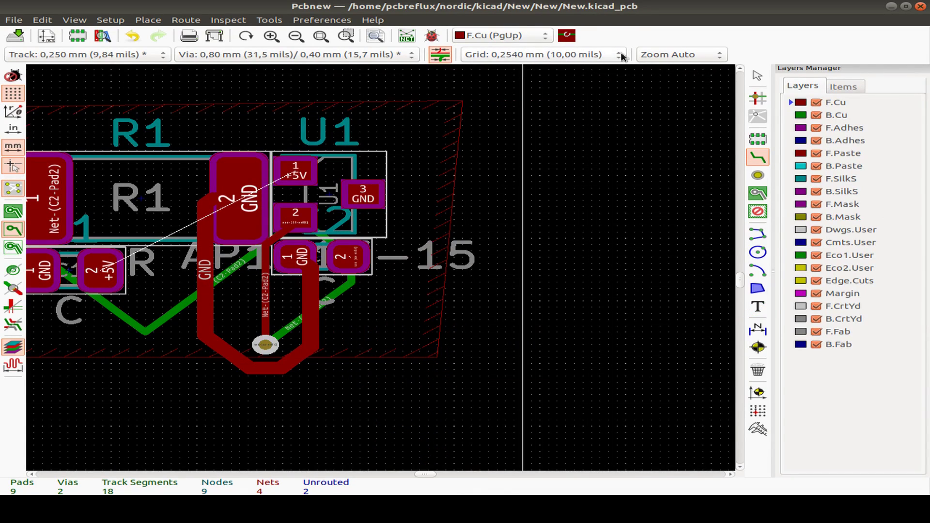
pyautogui.click(574, 58)
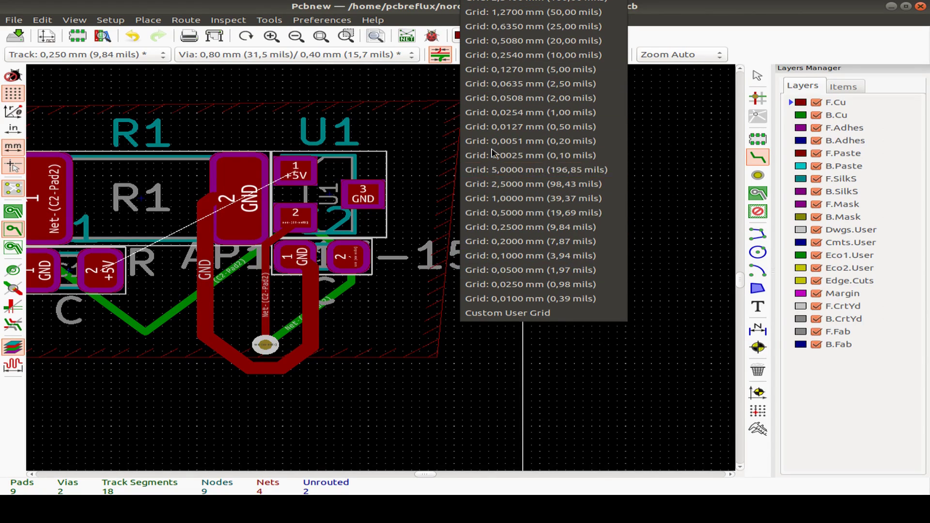
pyautogui.click(723, 205)
# Set the board grid to 1,0000 mm (39,37 mils)
pyautogui.rightClick(326, 408)
pyautogui.moveTo(504, 402)
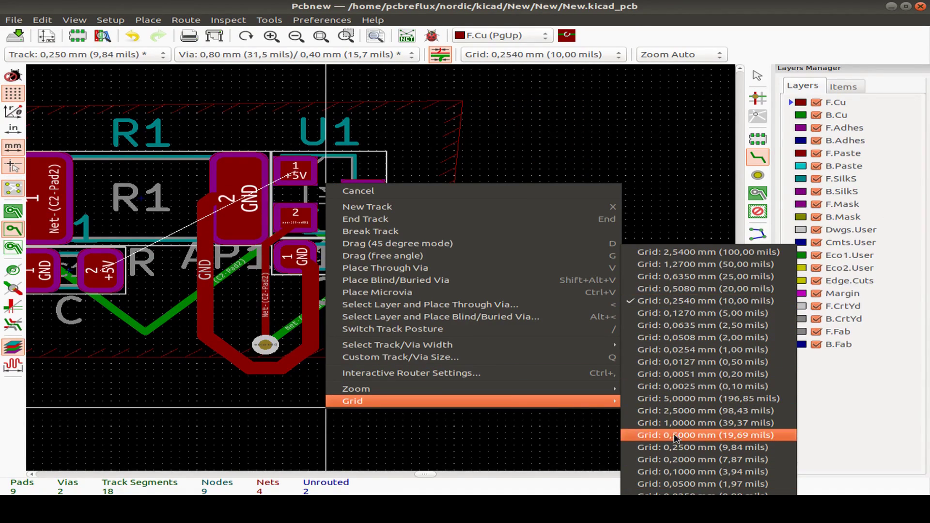
pyautogui.click(705, 423)
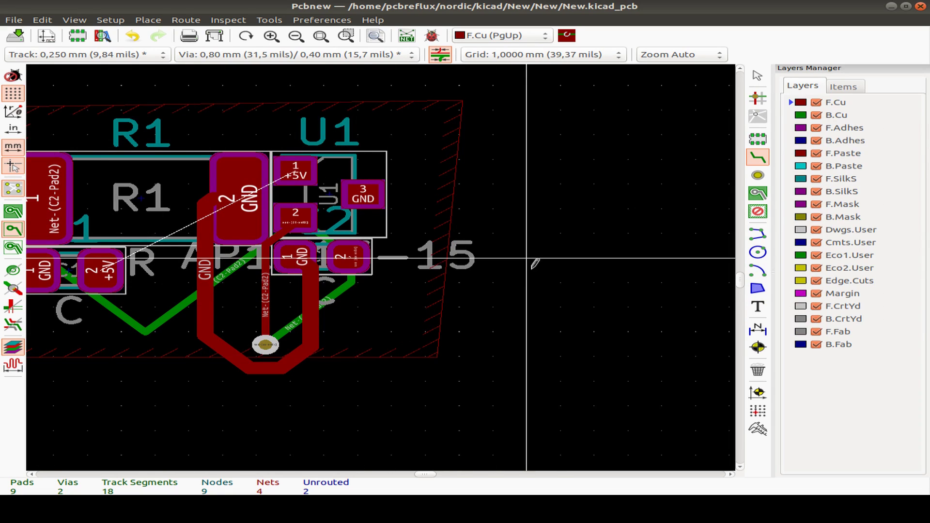
pyautogui.click(607, 55)
pyautogui.click(542, 73)
pyautogui.click(619, 54)
pyautogui.click(581, 69)
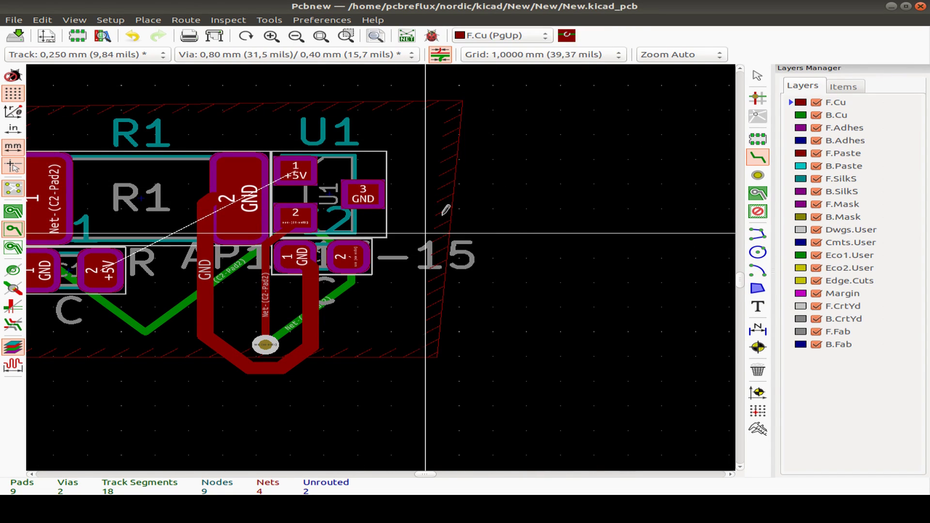
# View the board at zoom 50,00, return to Zoom Auto with the whole layout fitted, and activate the zoom-to-selection tool
pyautogui.click(721, 57)
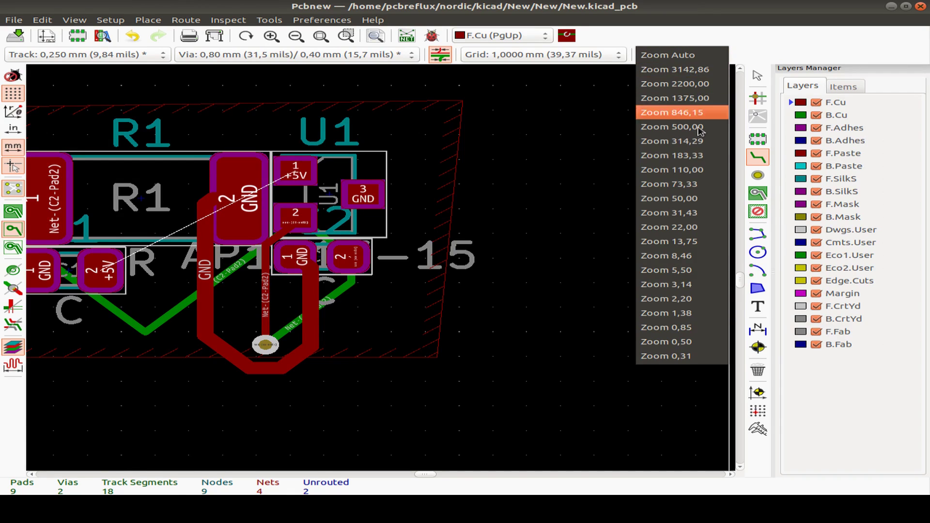
pyautogui.click(694, 199)
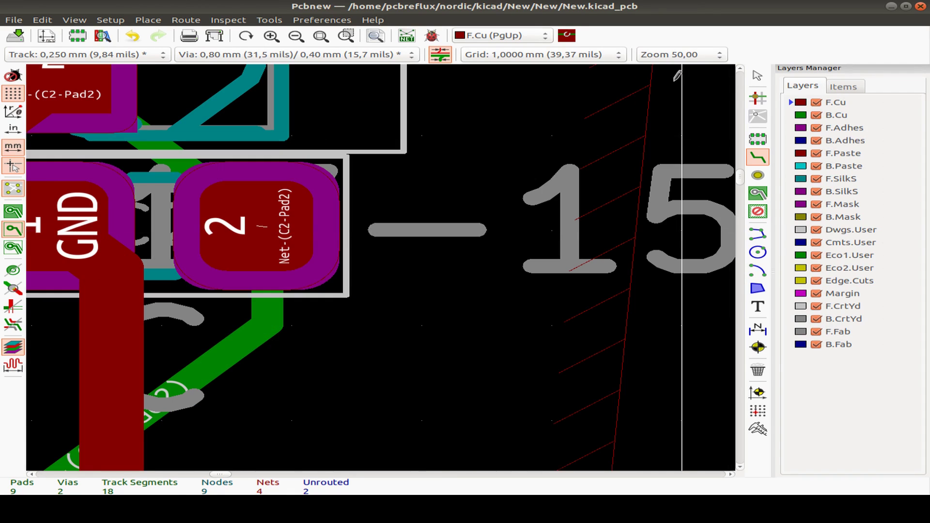
pyautogui.click(717, 56)
pyautogui.click(290, 42)
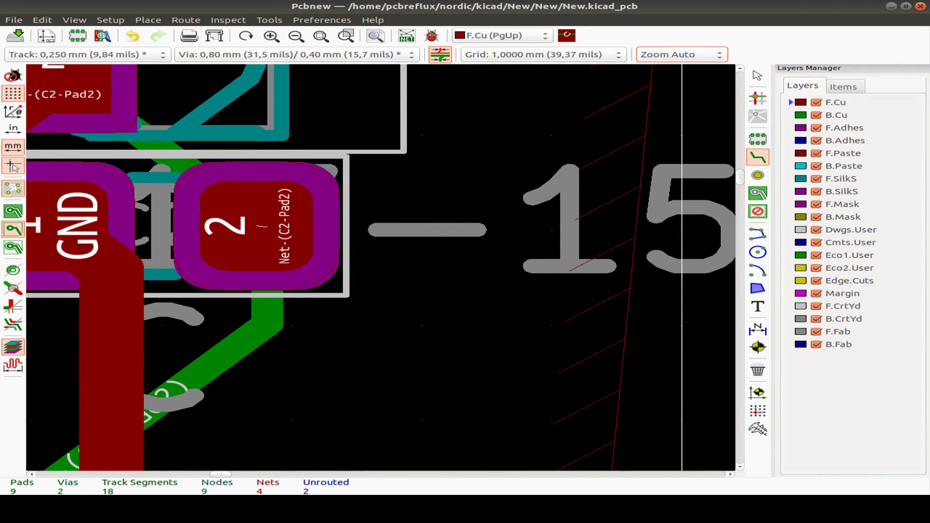
pyautogui.click(291, 42)
pyautogui.click(353, 38)
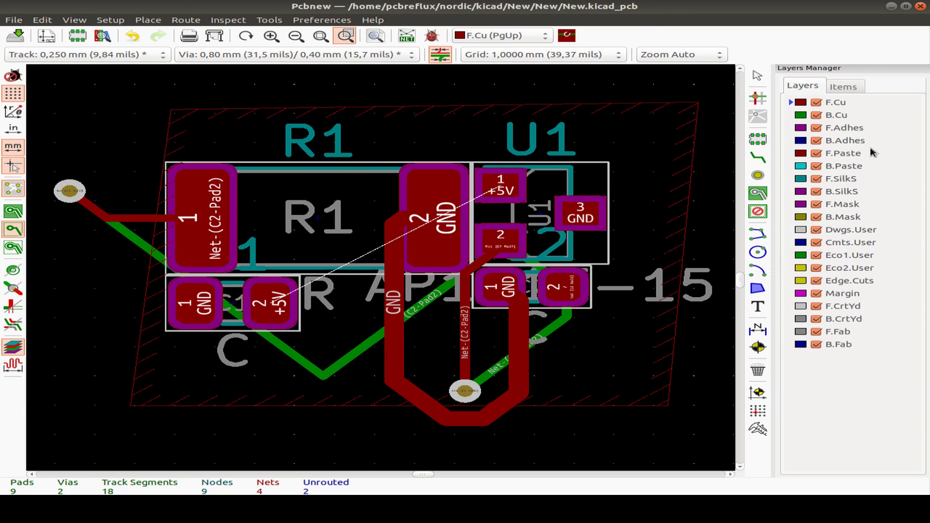
# Show the local ratsnest for U1's +5V pad
pyautogui.click(759, 98)
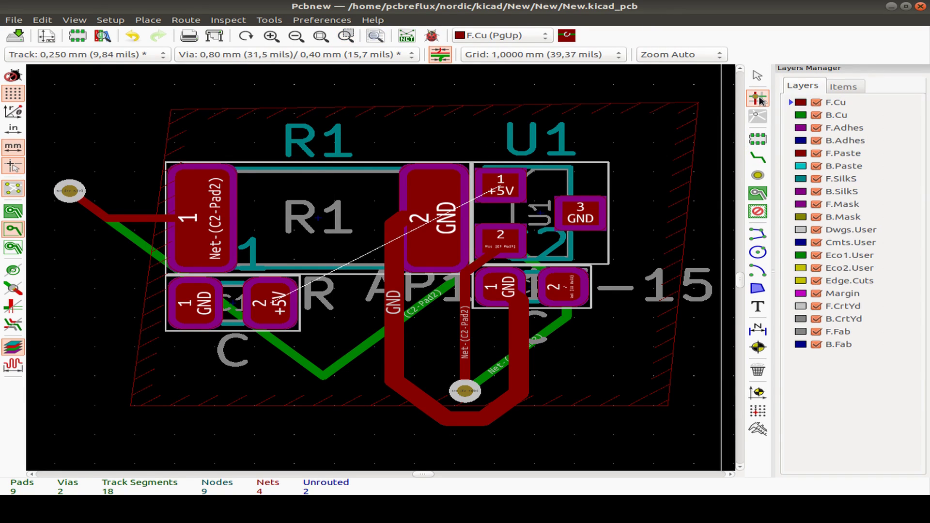
pyautogui.scroll(-3, 380, 270)
pyautogui.scroll(3, 194, 174)
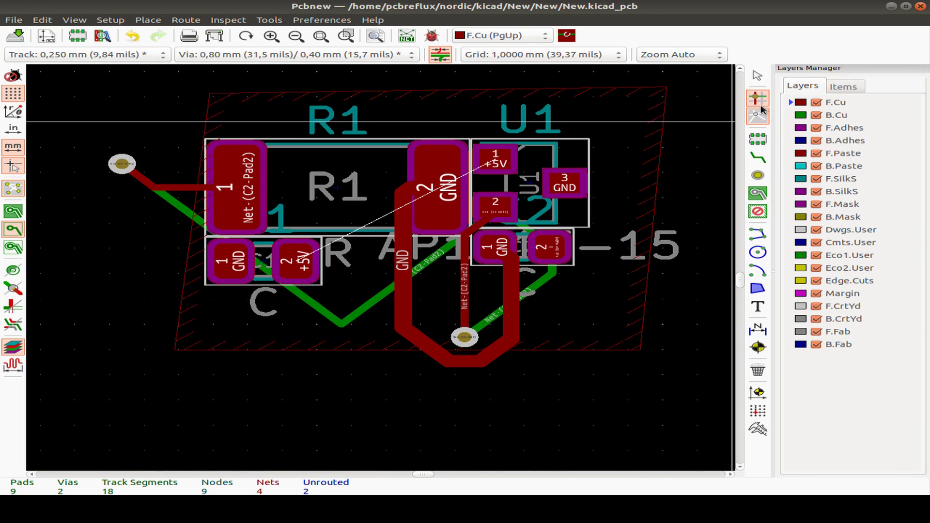
pyautogui.click(758, 75)
pyautogui.click(504, 167)
pyautogui.press('Escape')
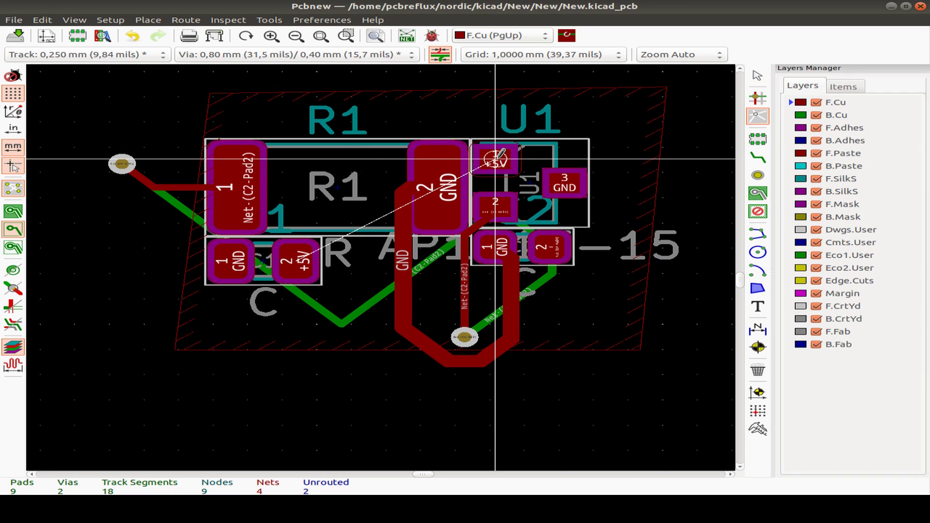
pyautogui.scroll(-1, 455, 203)
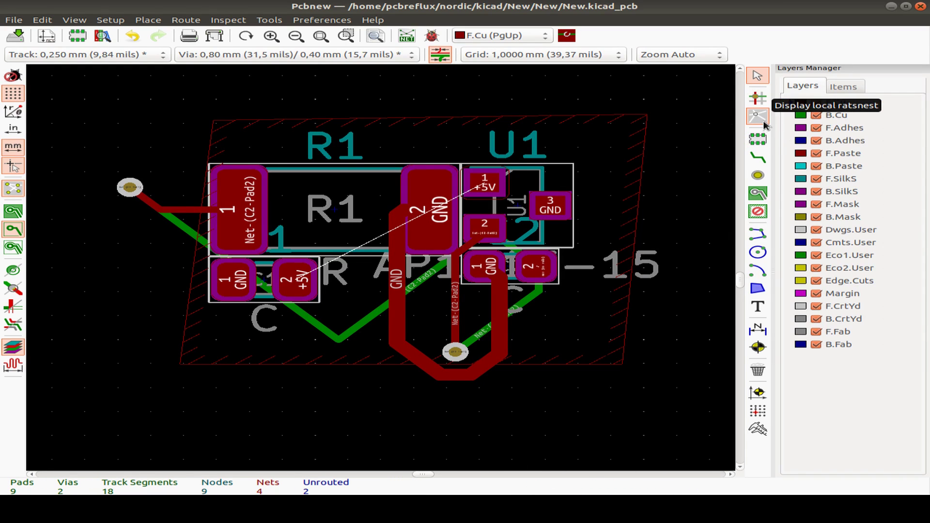
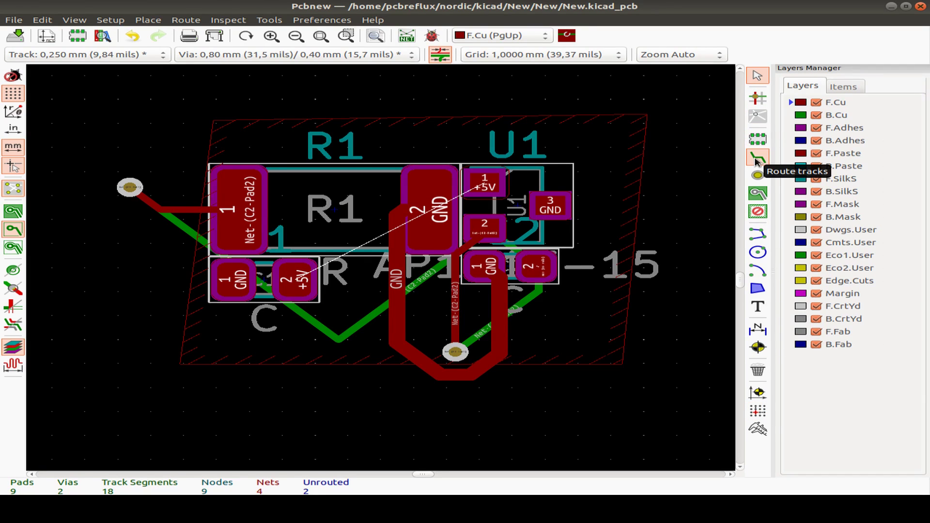
# Route a 0,500 mm wide F.Cu track from U1's +5V pad around R1 to C1's +5V pad
pyautogui.click(758, 157)
pyautogui.click(550, 207)
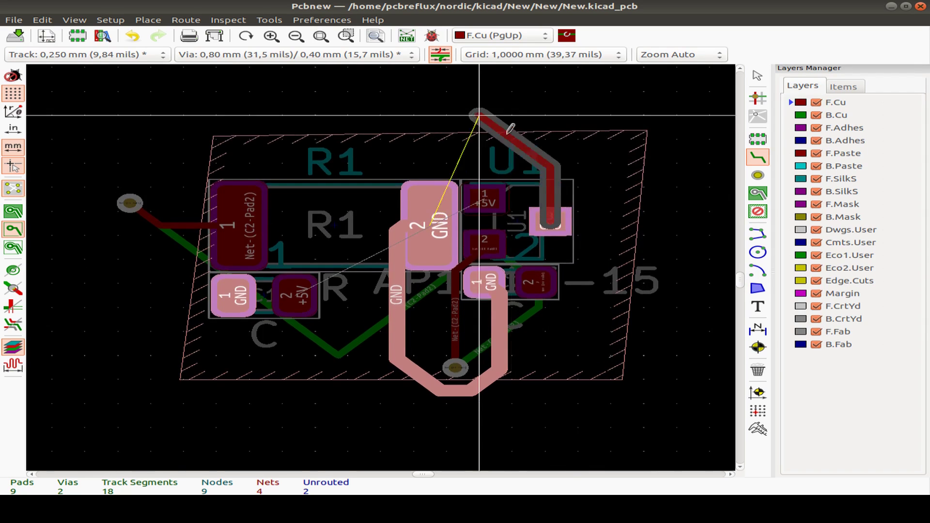
pyautogui.press('Escape')
pyautogui.click(485, 197)
pyautogui.press('w')
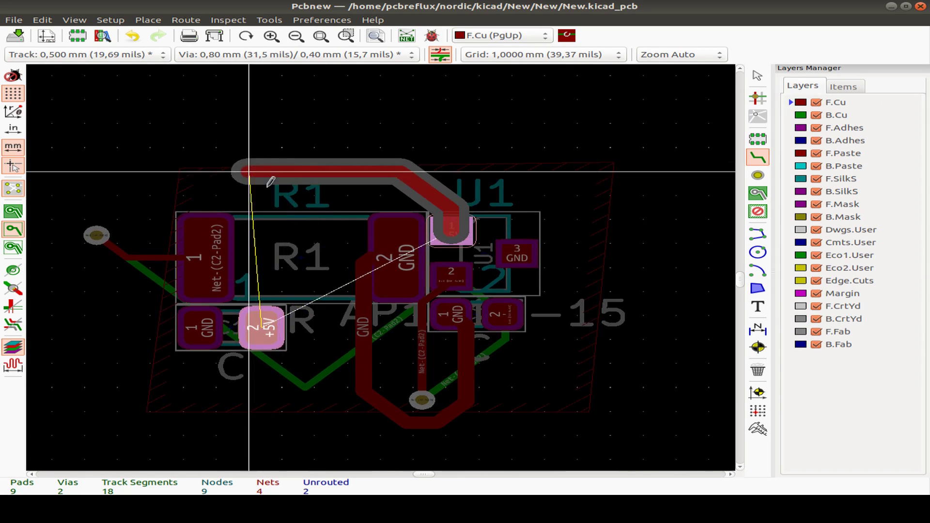
pyautogui.moveTo(343, 318); pyautogui.dragTo(527, 221, button='middle')
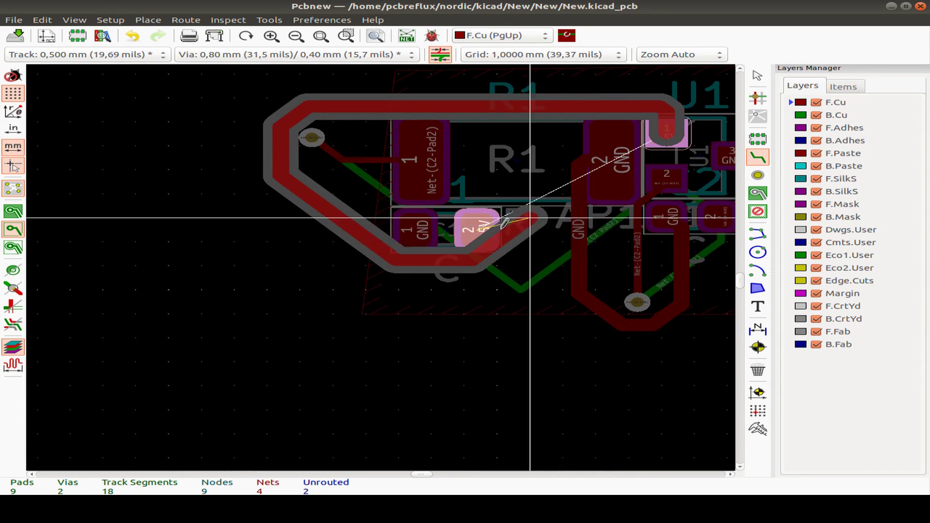
pyautogui.click(480, 228)
# Route 0,250 mm F.Cu tracks from U1's GND pad to R1's GND pad and from C2 pad 2 to U1 pad 2
pyautogui.moveTo(545, 326); pyautogui.dragTo(406, 401, button='middle')
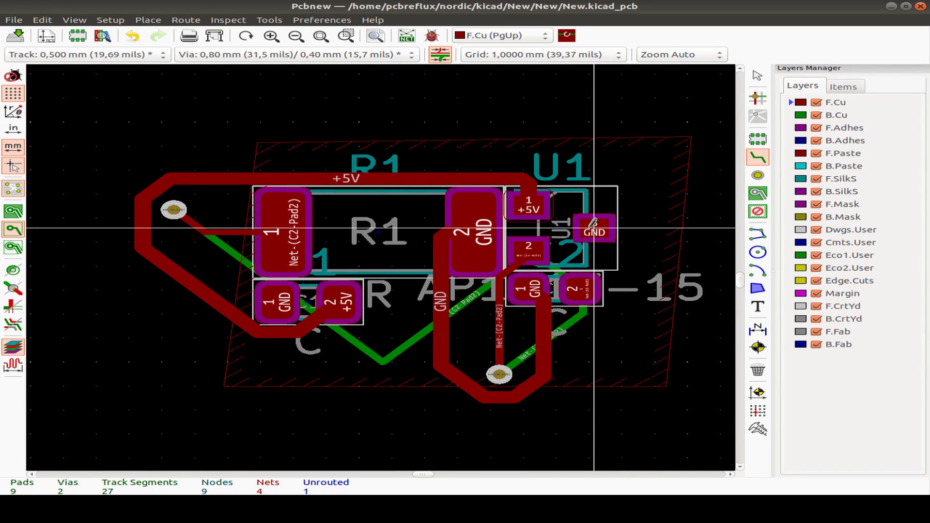
pyautogui.click(529, 250)
pyautogui.moveTo(528, 250); pyautogui.dragTo(459, 251, button='middle')
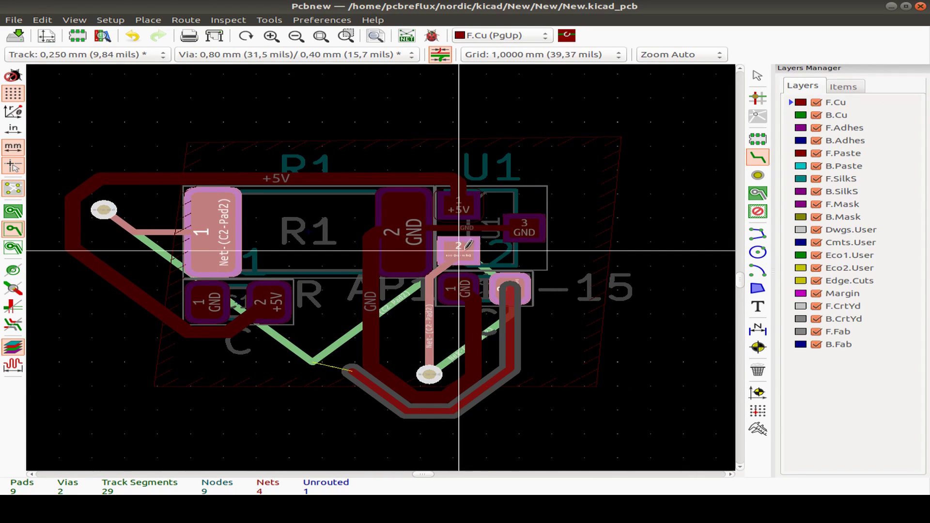
pyautogui.click(442, 246)
pyautogui.scroll(-2, 298, 315)
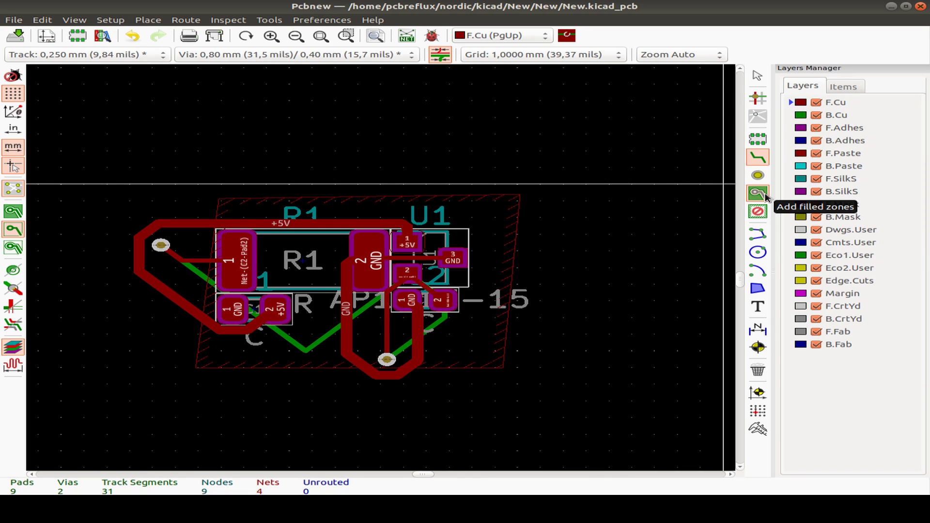
# Draw a rectangular F.Cu keepout area for tracks and vias over the zone's upper-right corner, using the hatched outline style
pyautogui.click(758, 212)
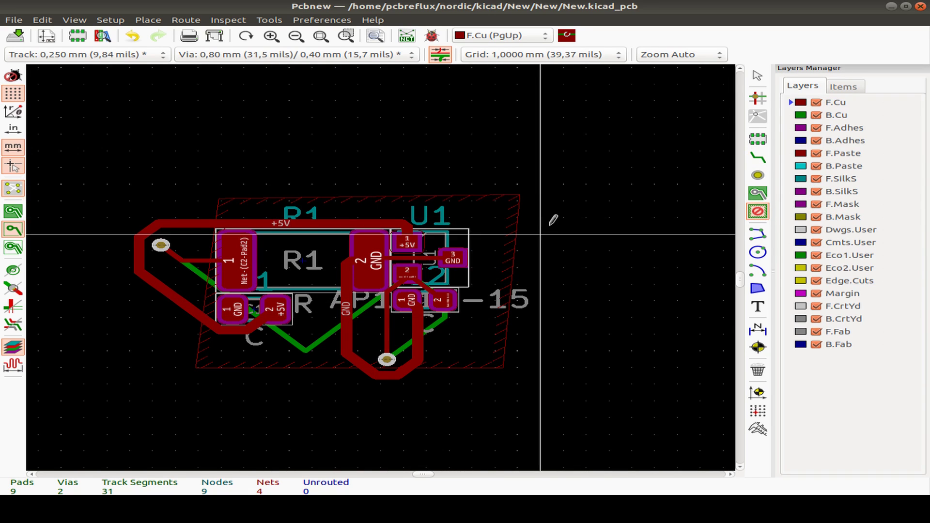
pyautogui.click(472, 184)
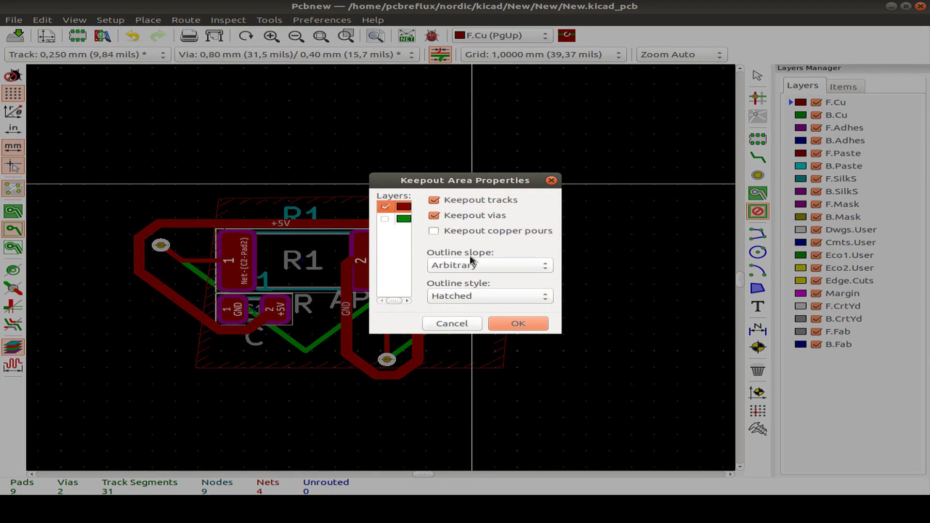
pyautogui.press('Return')
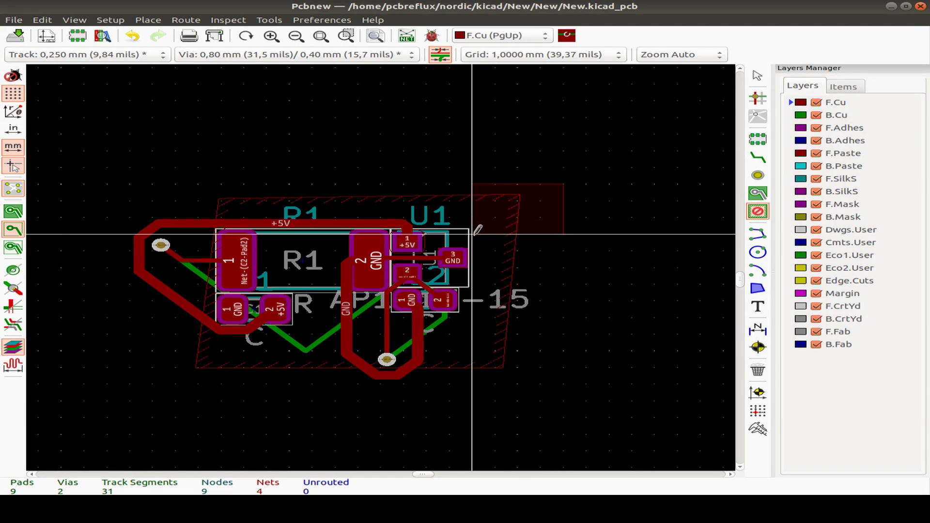
pyautogui.click(472, 185)
pyautogui.press('Escape')
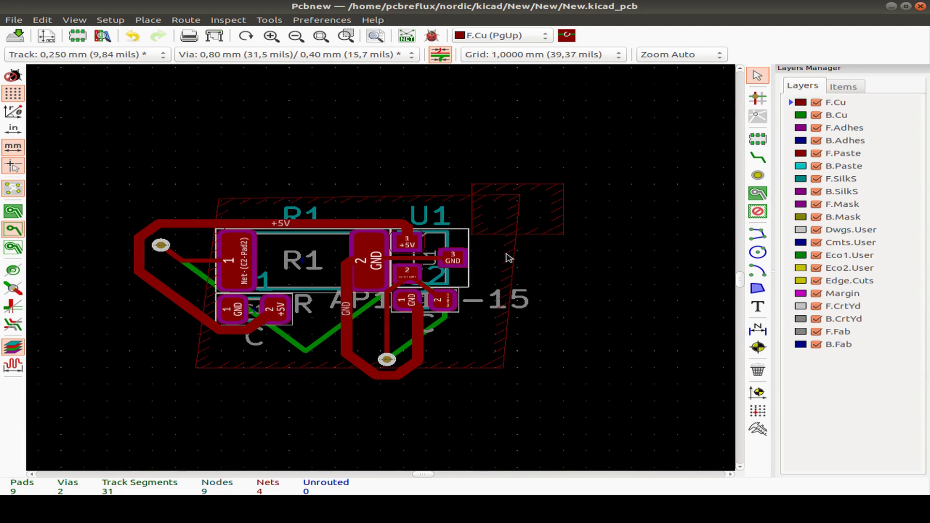
# Display the filled copper zones and enable Keepout copper pours for the rectangular keepout area
pyautogui.click(21, 212)
pyautogui.click(472, 178)
pyautogui.rightClick(472, 177)
pyautogui.click(623, 310)
pyautogui.click(460, 232)
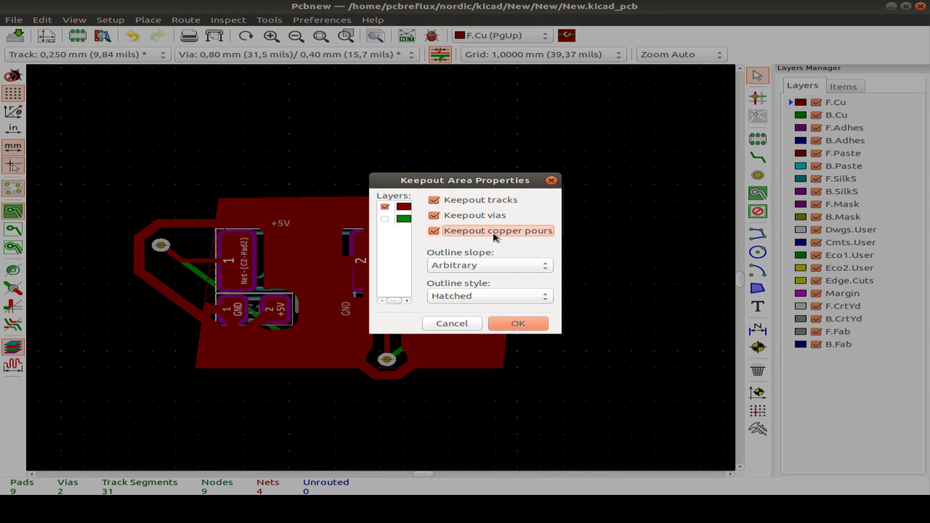
pyautogui.click(518, 323)
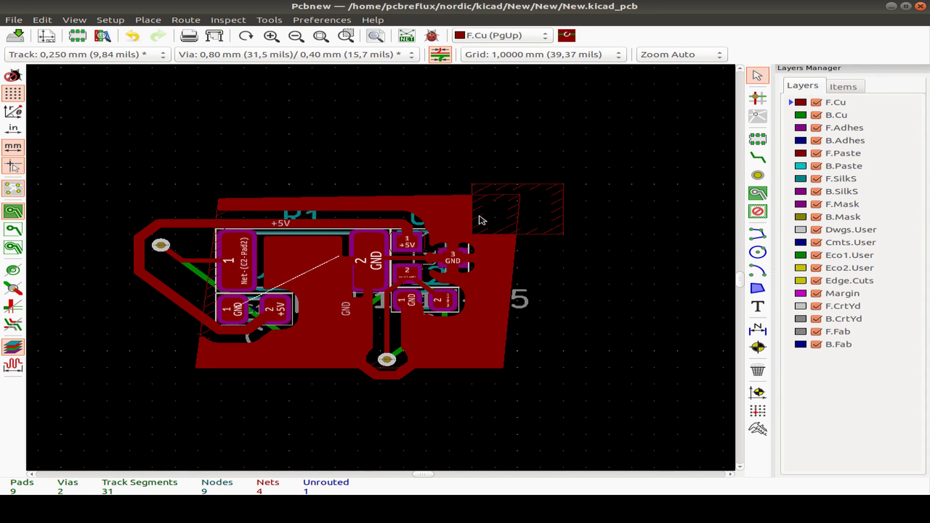
# Draw two connected F.SilkS graphic lines from (142, 68) to (156, 68) and down to (156, 80) mm
pyautogui.click(758, 234)
pyautogui.click(334, 150)
pyautogui.click(655, 151)
pyautogui.doubleClick(654, 349)
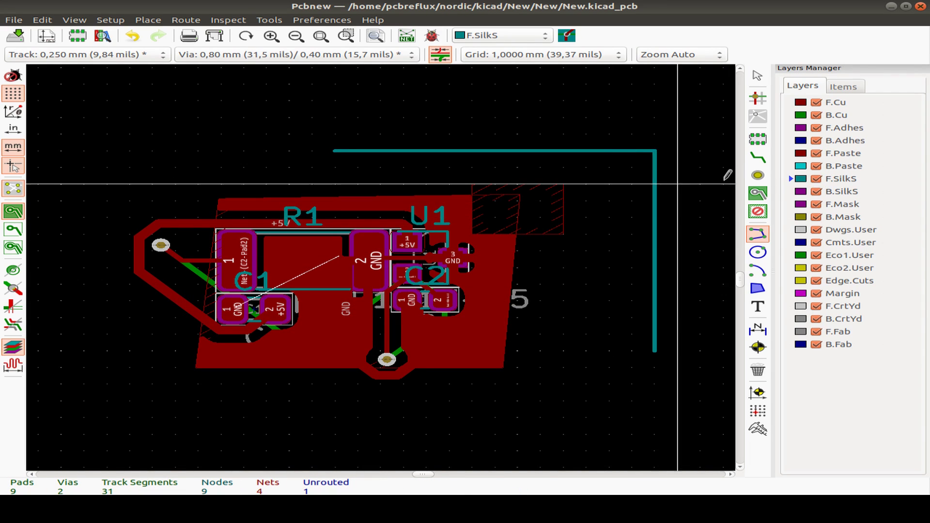
pyautogui.press('Escape')
# Change the layer of the vertical graphic line to Eco1.User
pyautogui.rightClick(656, 201)
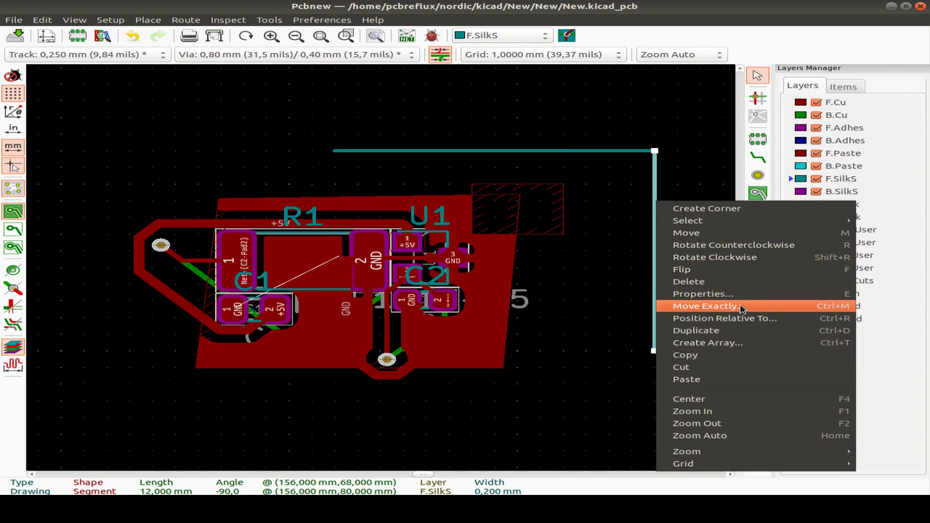
pyautogui.click(717, 294)
pyautogui.click(625, 259)
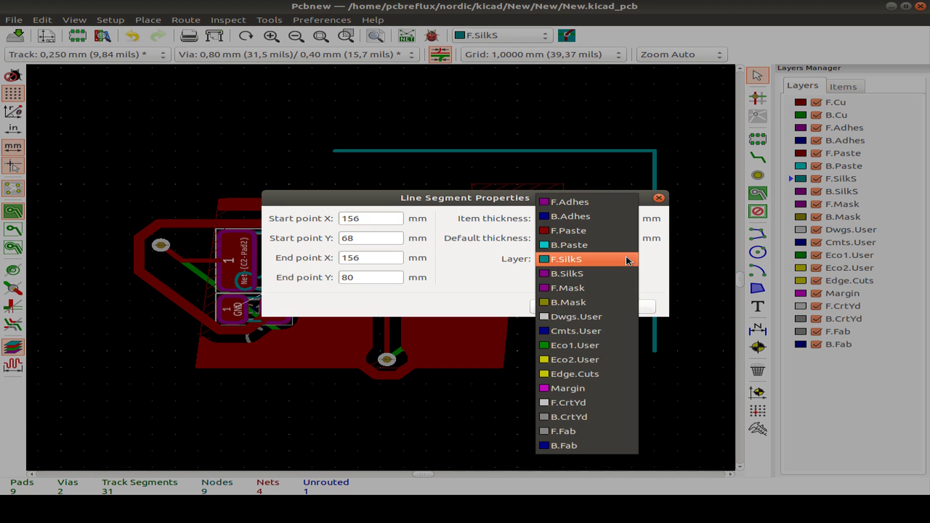
pyautogui.click(620, 345)
pyautogui.click(638, 306)
# Change the layer of the horizontal graphic line to Edge.Cuts
pyautogui.click(624, 152)
pyautogui.rightClick(624, 154)
pyautogui.click(717, 248)
pyautogui.click(586, 259)
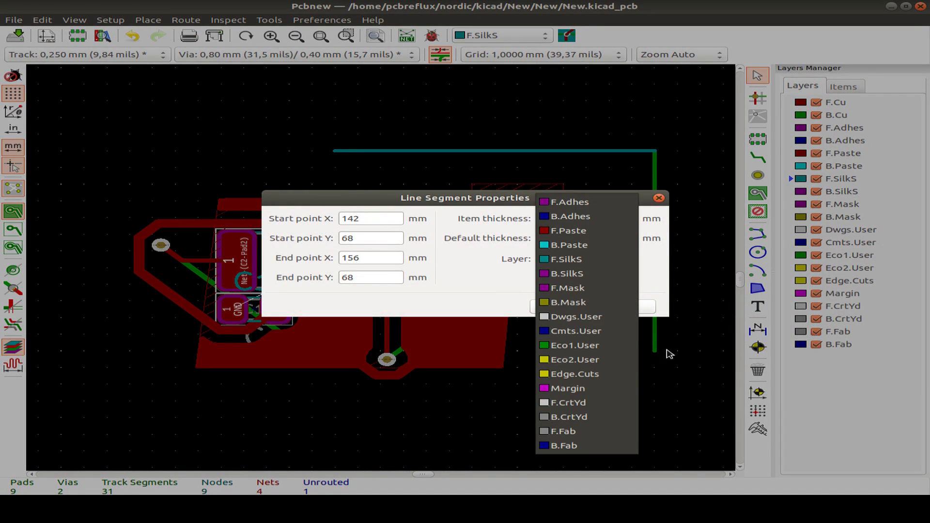
pyautogui.click(561, 377)
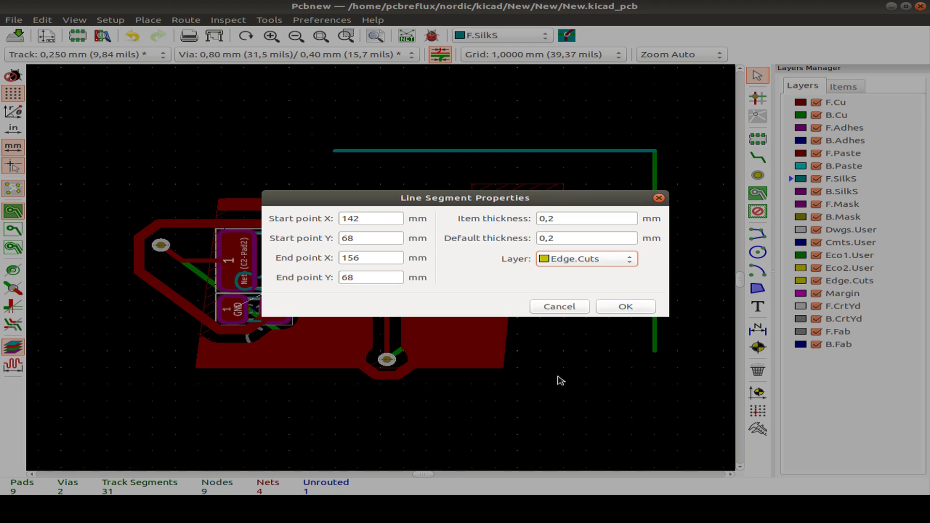
pyautogui.click(647, 314)
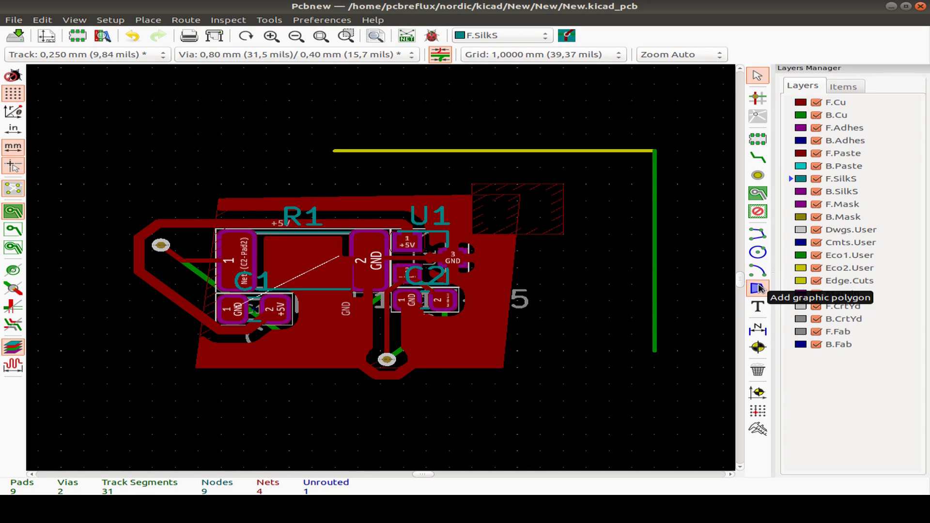
# Add the F.SilkS text "Rev. 1.1" at 1,5 mm width and height, placed over the zone's lower edge
pyautogui.click(758, 306)
pyautogui.click(267, 134)
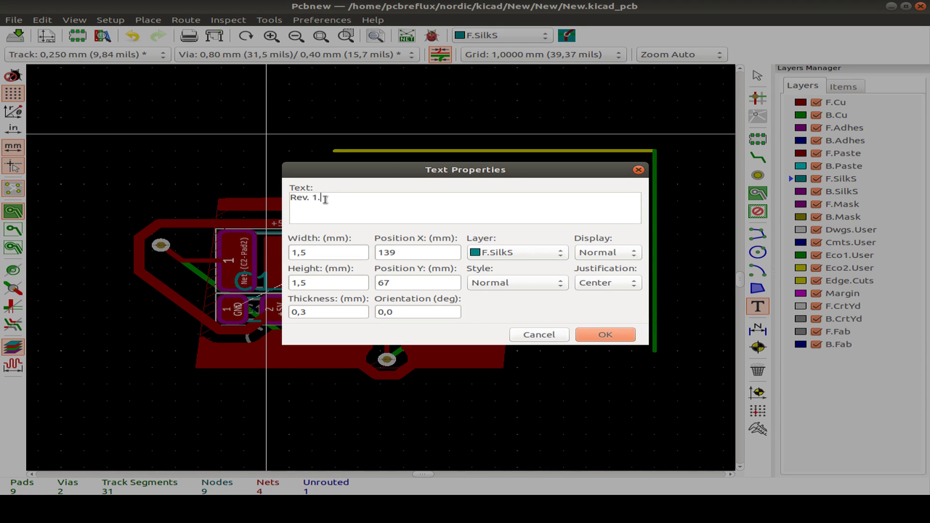
pyautogui.click(605, 334)
pyautogui.scroll(2, 600, 315)
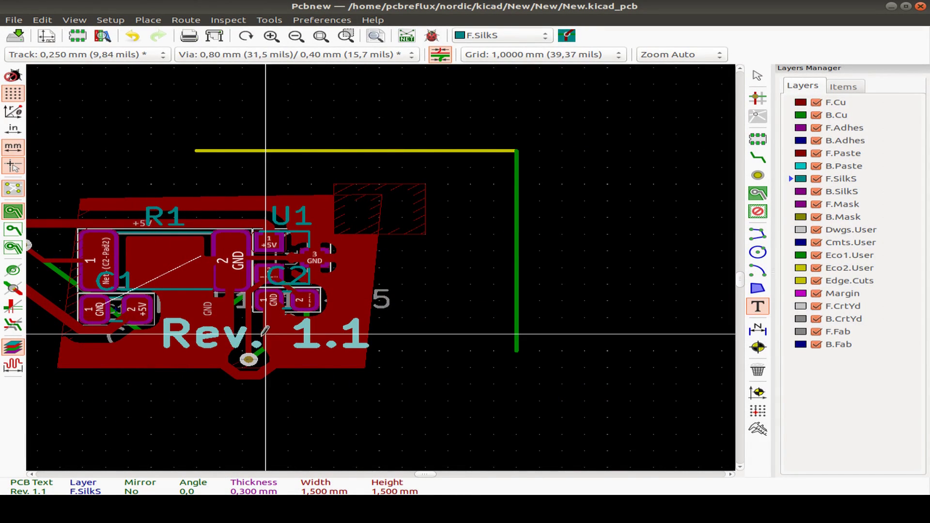
pyautogui.click(242, 351)
pyautogui.press('Escape')
# Set the "Rev. 1.1" text to 1 mm width and height with 0,2 mm thickness, and move it over the zone's lower-right corner
pyautogui.rightClick(145, 349)
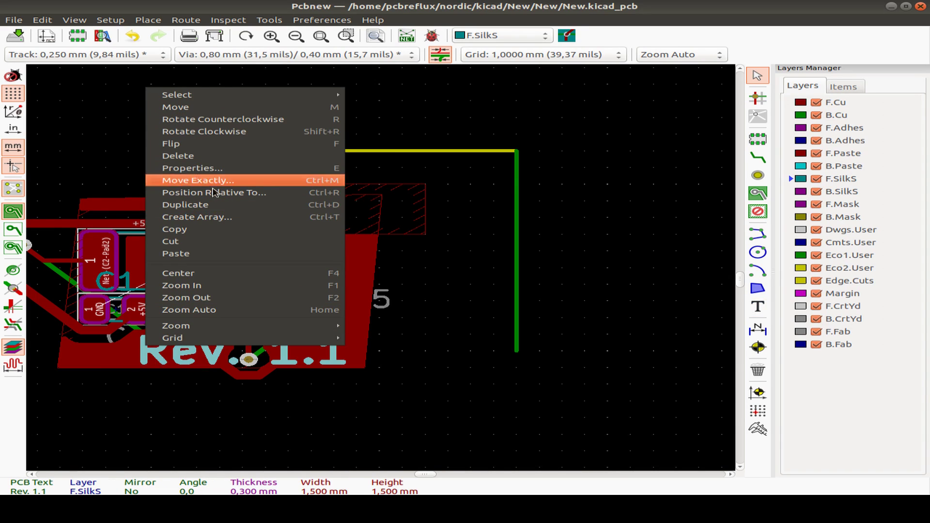
pyautogui.click(216, 166)
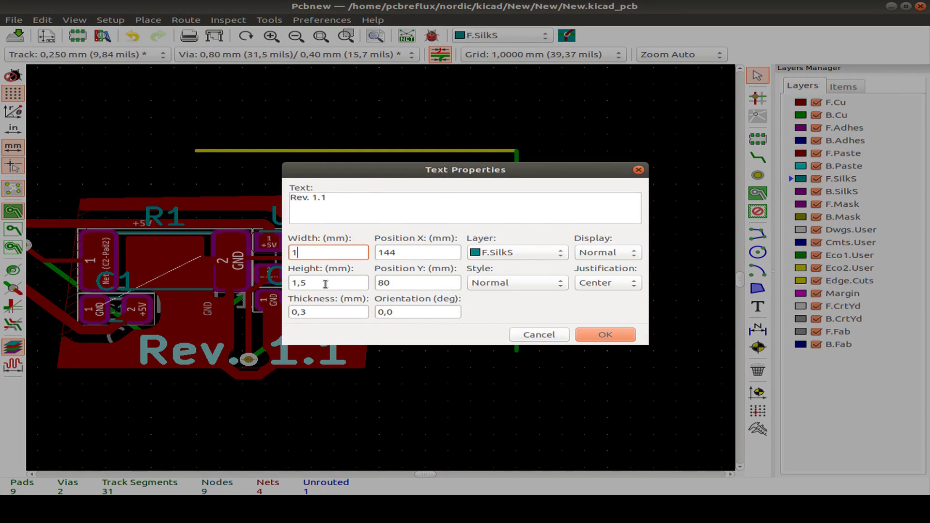
pyautogui.click(605, 334)
pyautogui.press('m')
pyautogui.click(359, 356)
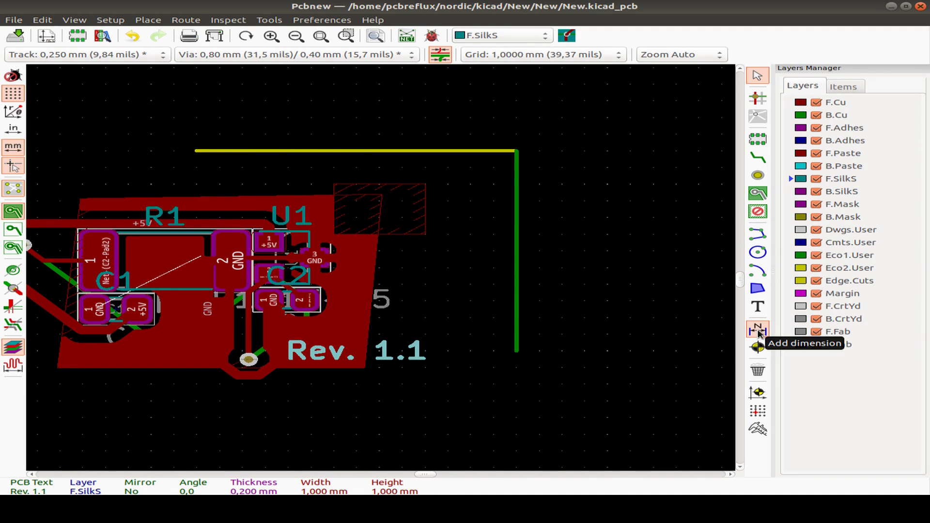
# Add a vertical dimension on Eco1.User for the filled zone's height, with its dimension line left of the board
pyautogui.click(815, 263)
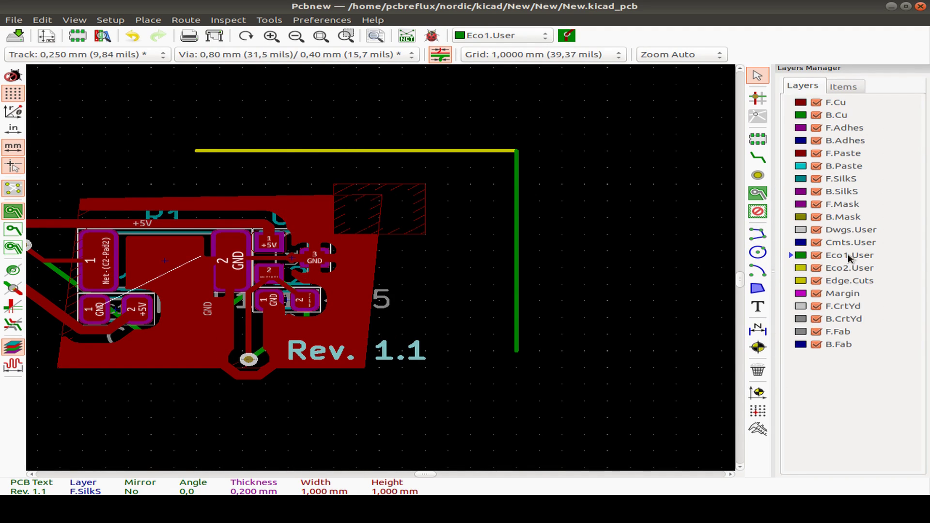
pyautogui.click(757, 329)
pyautogui.hscroll(-5, 685, 266)
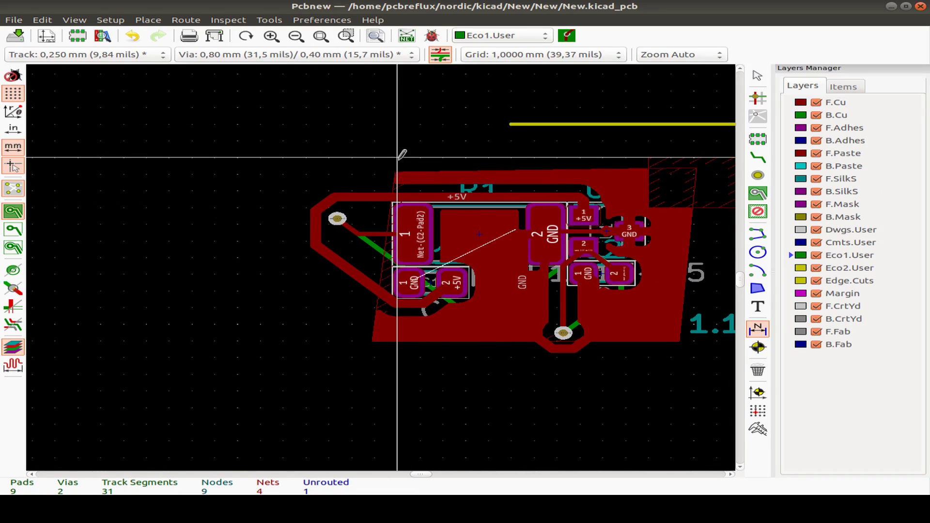
pyautogui.click(398, 341)
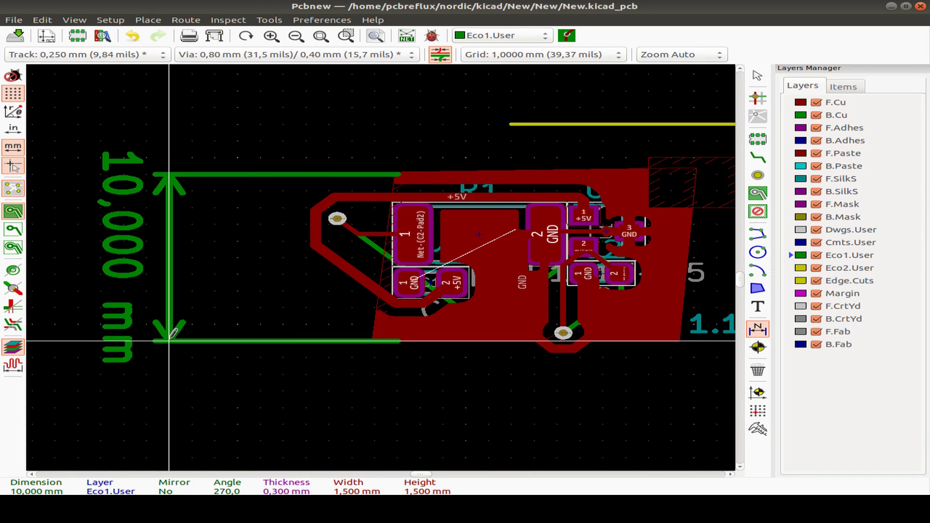
pyautogui.click(169, 341)
pyautogui.press('Escape')
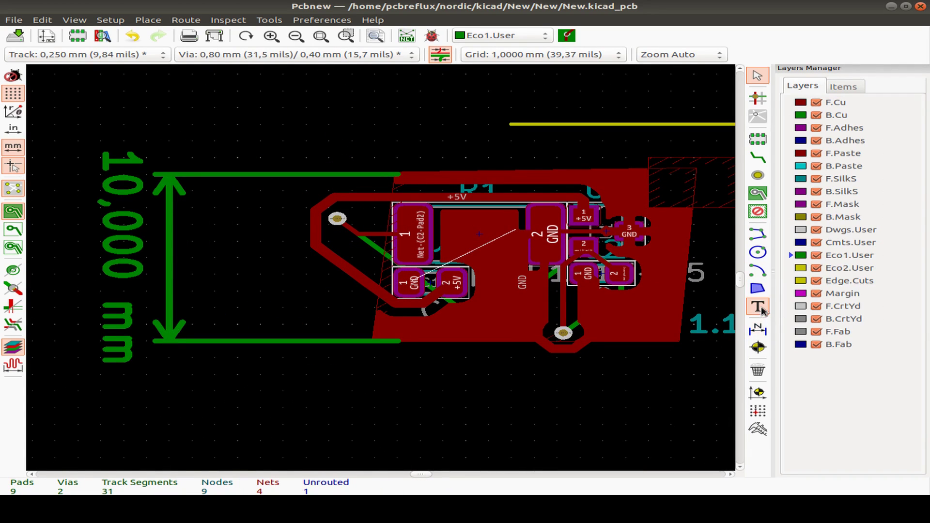
# Add a horizontal dimension on Eco1.User from the zone's lower-left side to the vertical graphic line, placed below the board
pyautogui.click(758, 330)
pyautogui.click(396, 341)
pyautogui.hscroll(5, 387, 341)
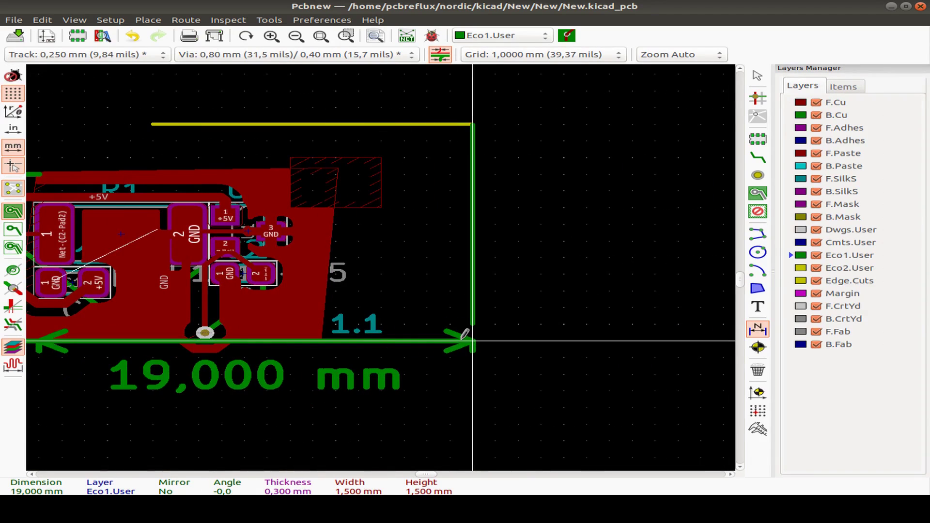
pyautogui.click(465, 334)
pyautogui.keyDown('shift'); pyautogui.scroll(-2, 447, 370); pyautogui.keyUp('shift')
pyautogui.click(447, 374)
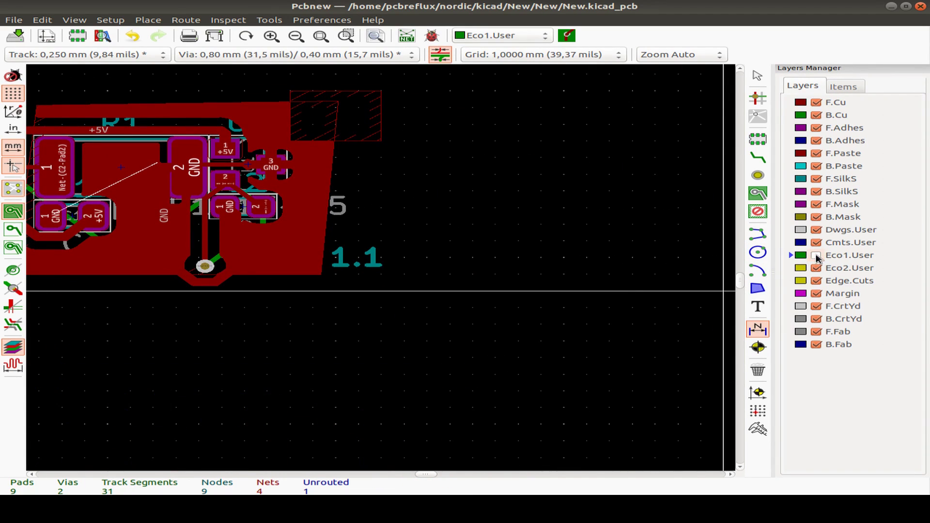
pyautogui.scroll(-2, 465, 258)
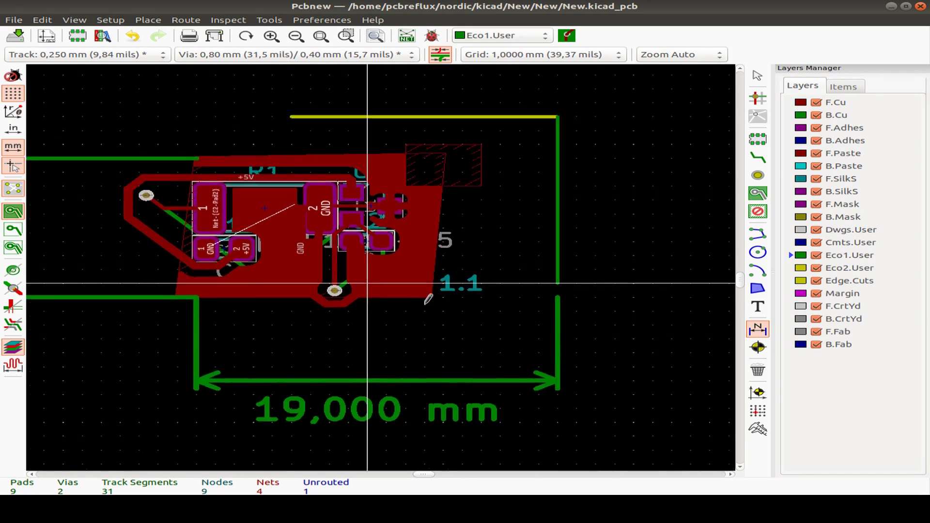
# Place a layer alignment target at the corner where the vertical and horizontal dimensions meet, near the zone's lower-left side
pyautogui.scroll(-1, 469, 259)
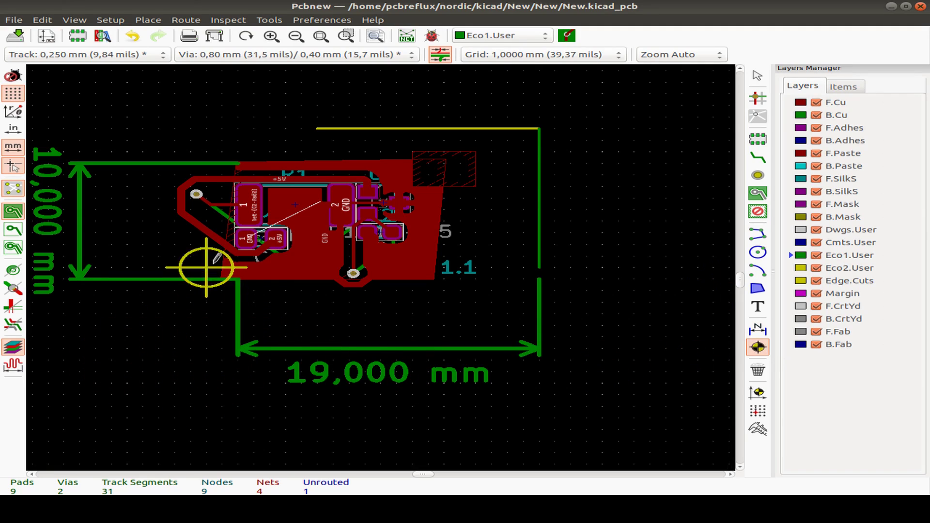
pyautogui.click(238, 279)
pyautogui.press('Escape')
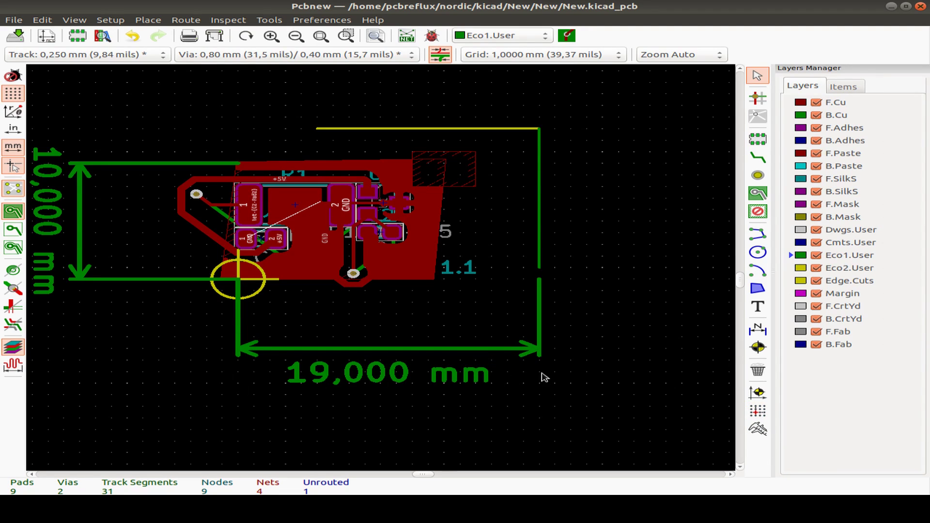
# Measure from the alignment target horizontally to the vertical graphic line, and diagonally across the board towards the keepout area
pyautogui.click(758, 429)
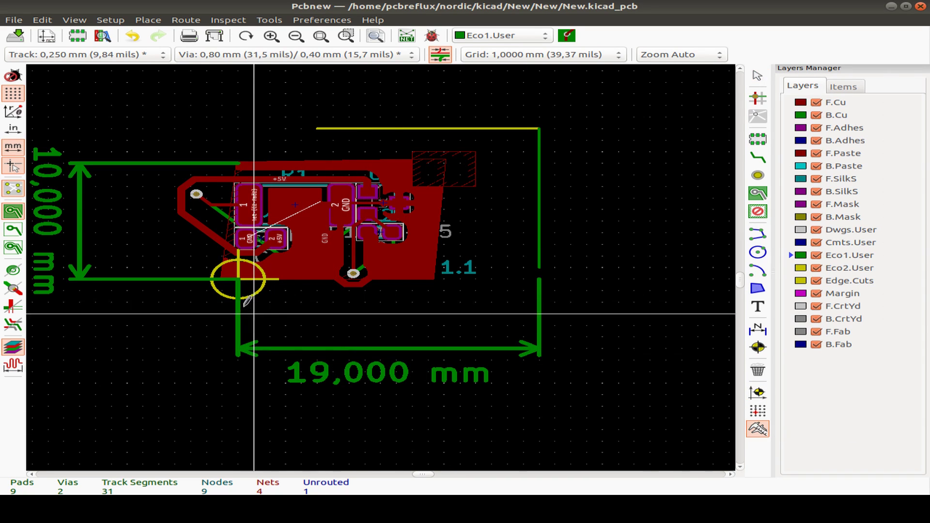
pyautogui.click(238, 279)
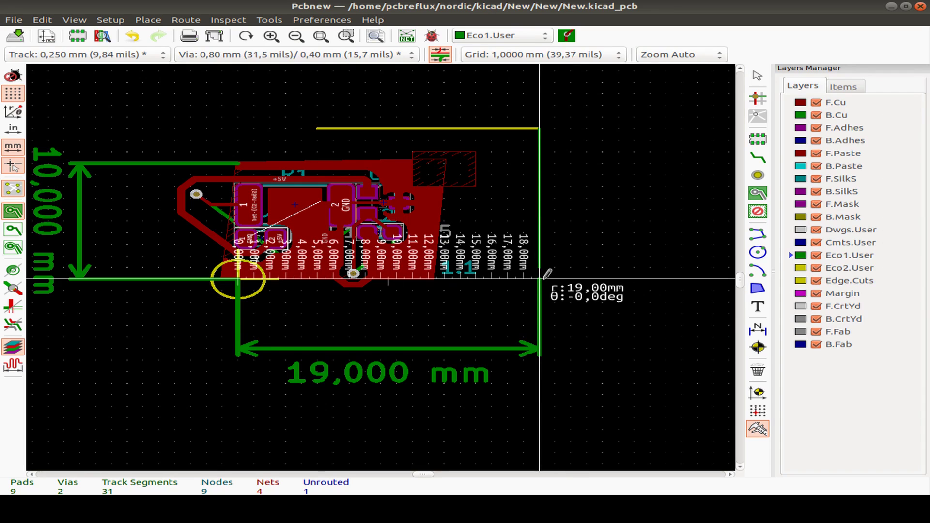
pyautogui.press('Escape')
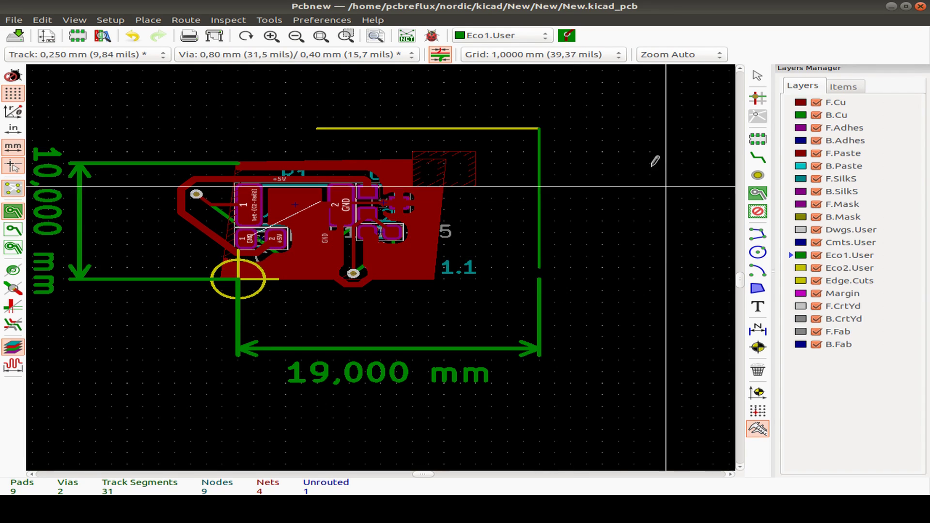
pyautogui.click(238, 279)
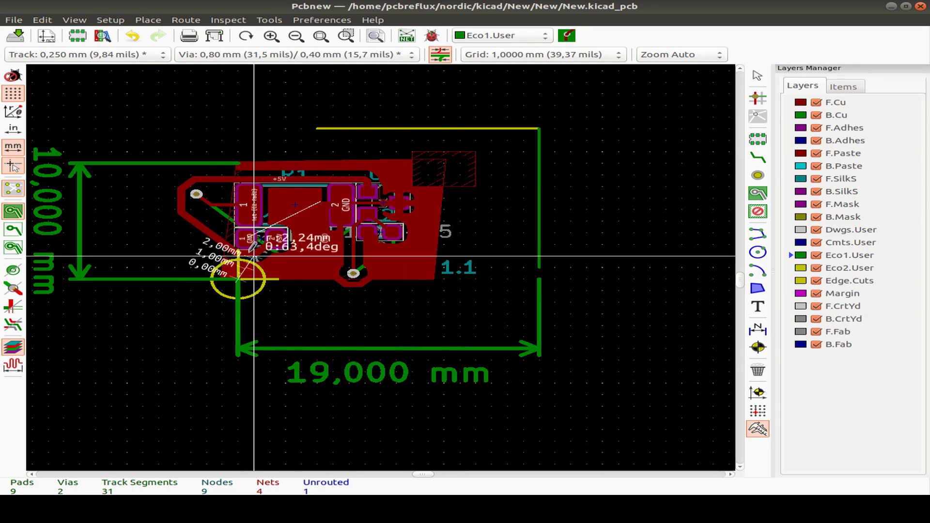
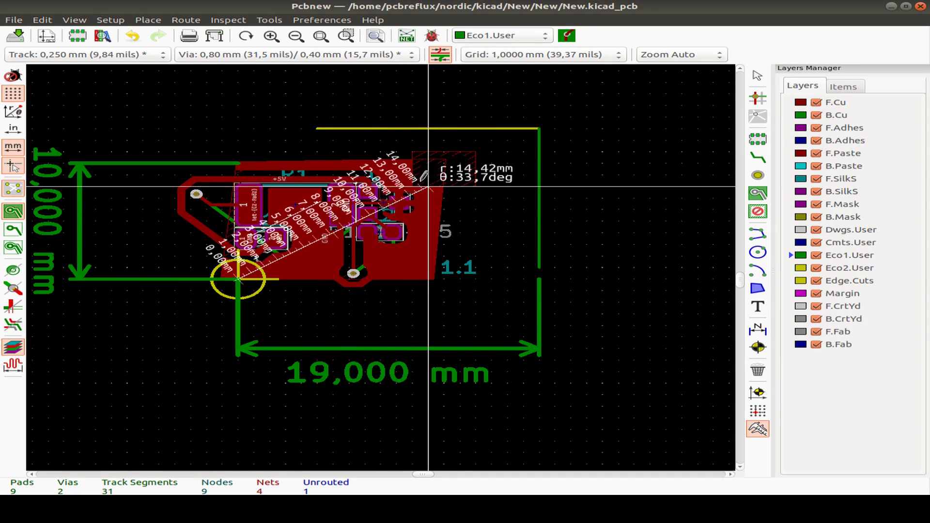
pyautogui.press('Escape')
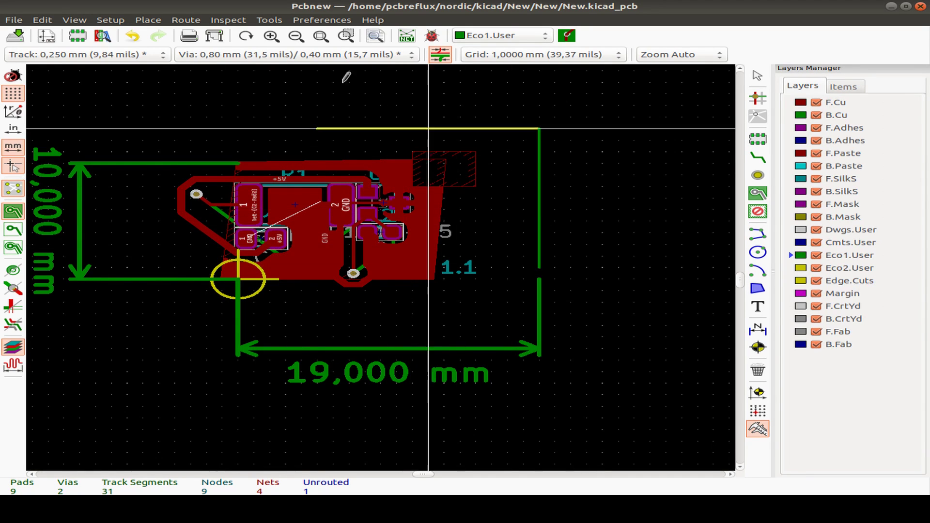
pyautogui.click(322, 20)
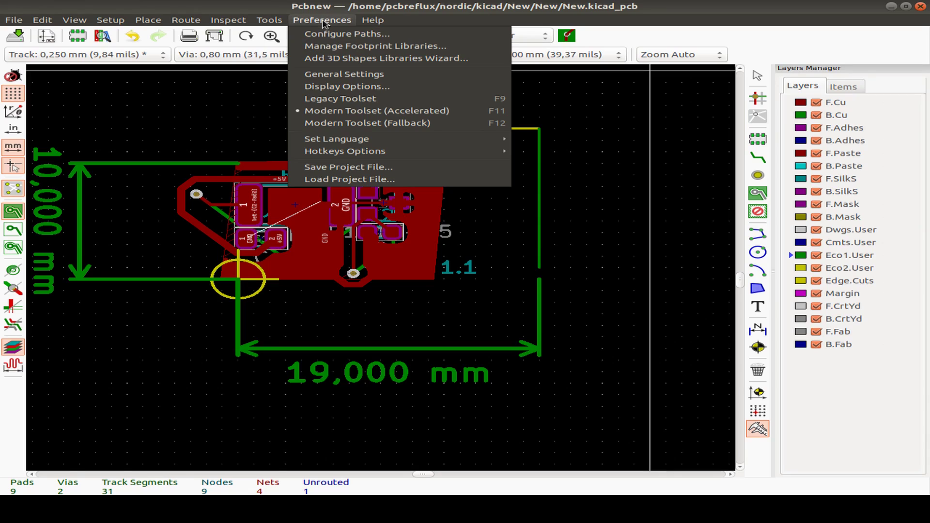
pyautogui.click(344, 20)
pyautogui.click(372, 20)
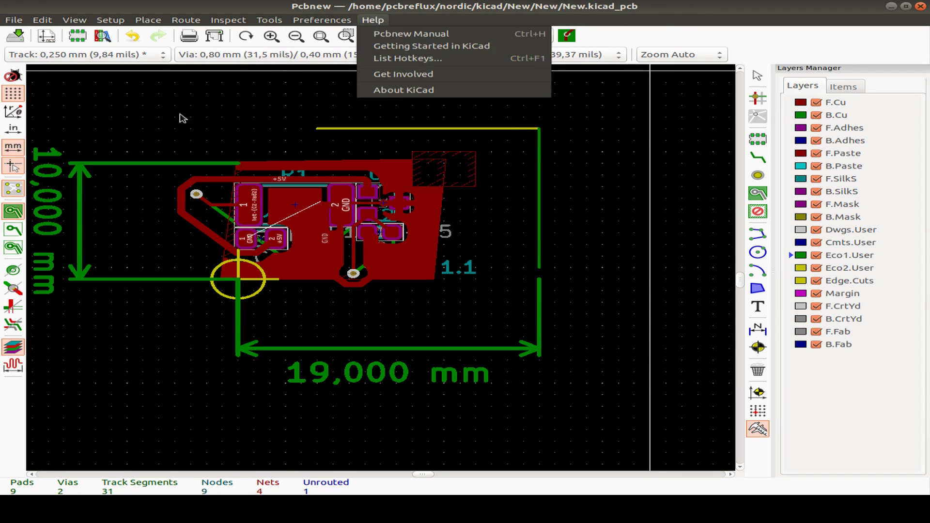
pyautogui.click(382, 102)
pyautogui.scroll(5, 409, 264)
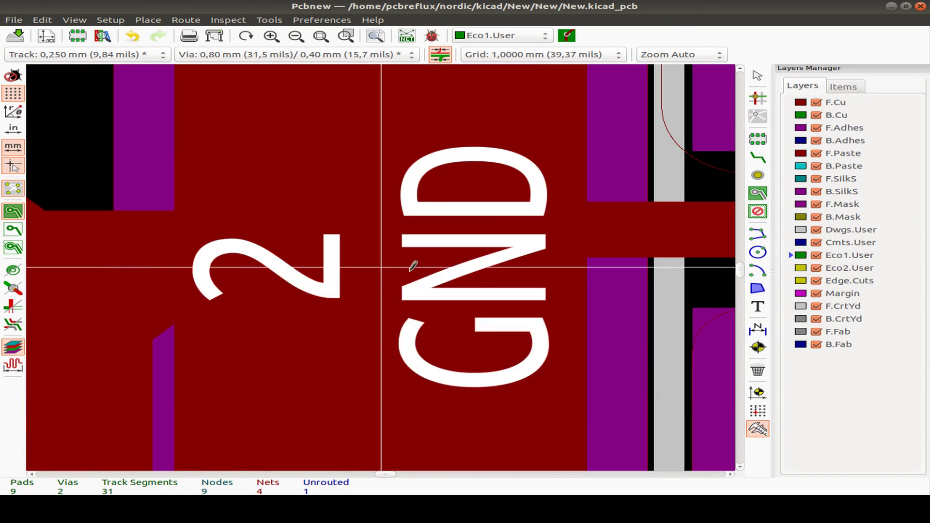
pyautogui.scroll(-3, 388, 266)
# Set Magnetic Pads to Never in the general settings and apply the change
pyautogui.click(322, 20)
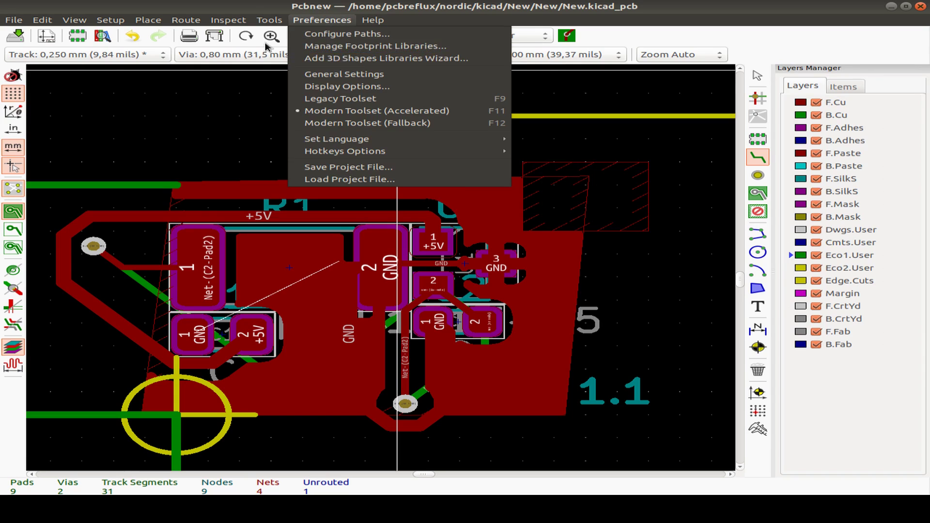
pyautogui.click(332, 75)
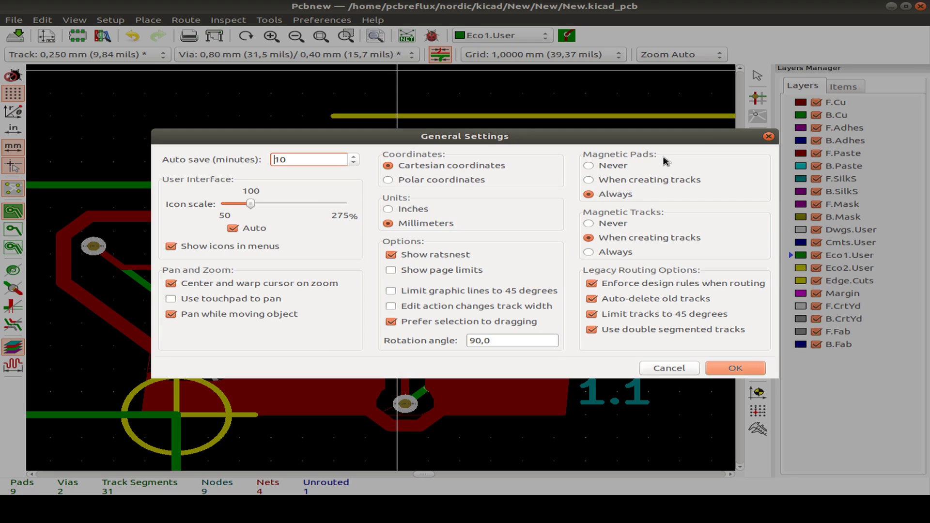
pyautogui.click(599, 164)
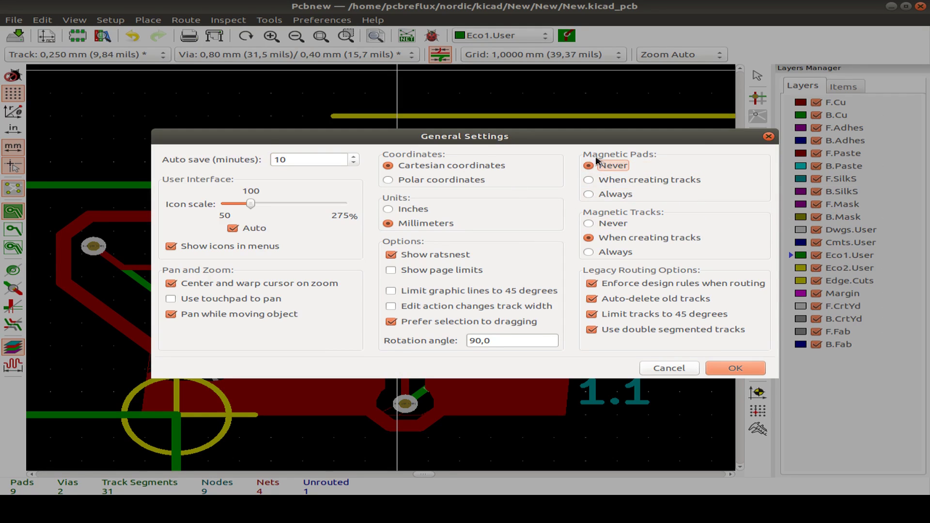
pyautogui.click(736, 369)
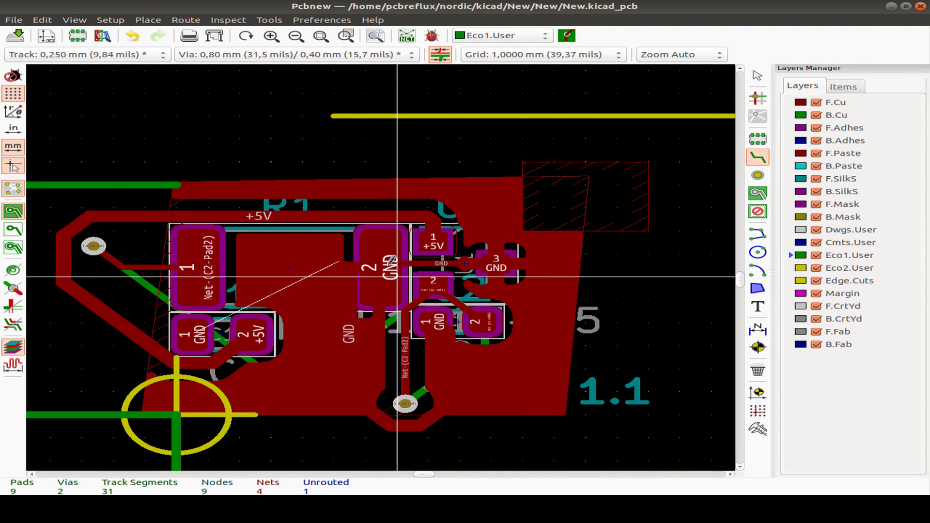
# Set Magnetic Pads back to Always in the general settings and apply the change
pyautogui.click(321, 20)
pyautogui.click(412, 74)
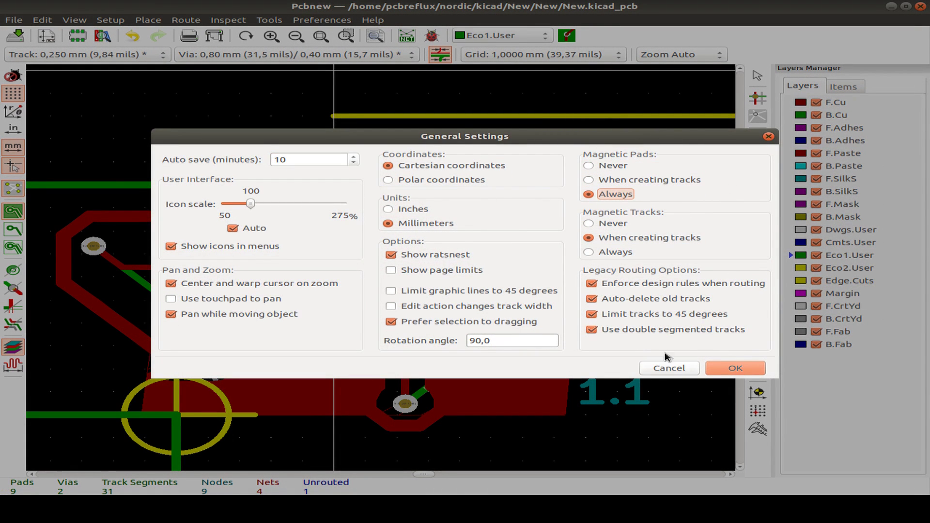
pyautogui.click(733, 368)
# Review the board's print settings, including the included layers and scale, and close them without printing
pyautogui.click(116, 21)
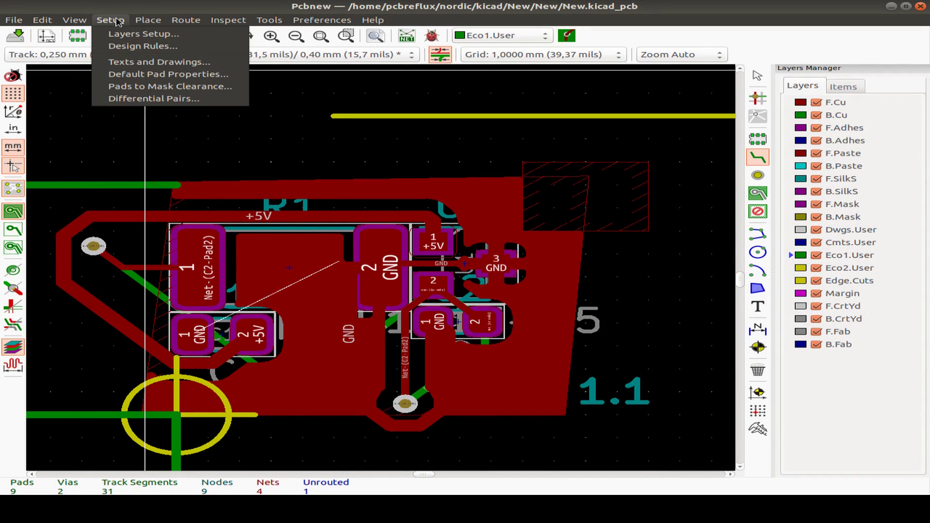
pyautogui.moveTo(22, 21)
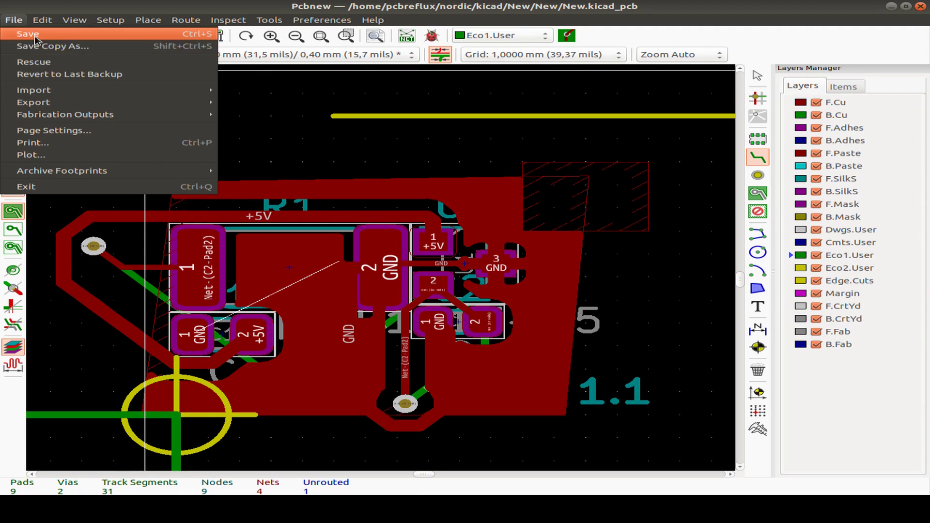
pyautogui.moveTo(44, 91)
pyautogui.moveTo(78, 107)
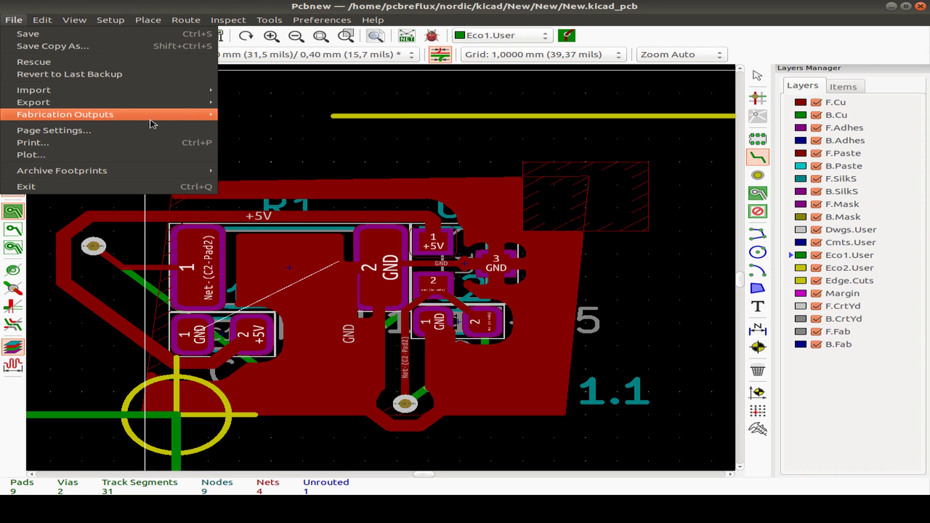
pyautogui.click(52, 146)
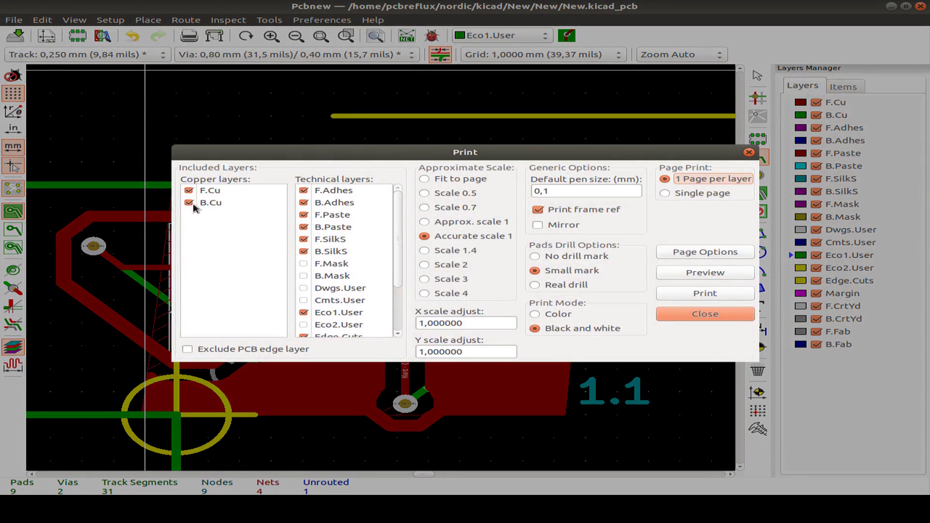
pyautogui.click(706, 315)
# Examine the Gerber plot settings and the Excellon drill file options, closing the drill options without generating files
pyautogui.click(14, 20)
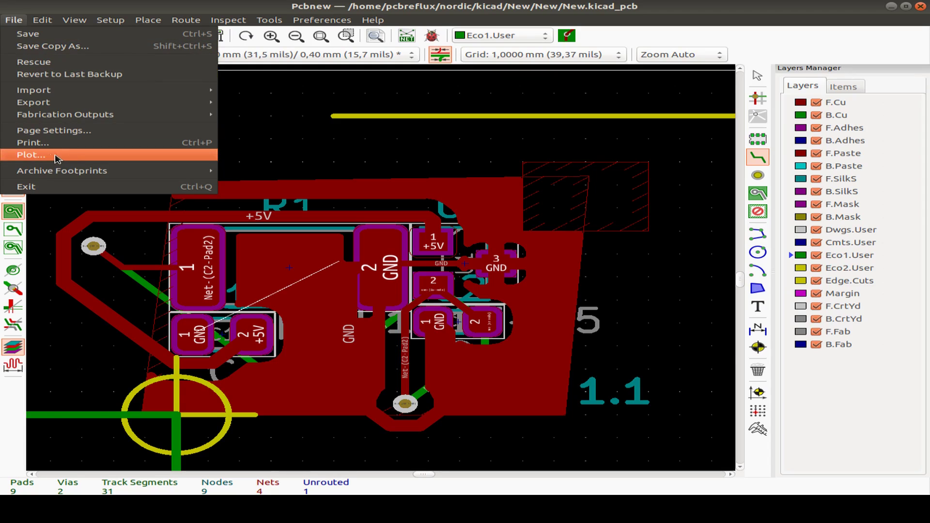
pyautogui.click(21, 155)
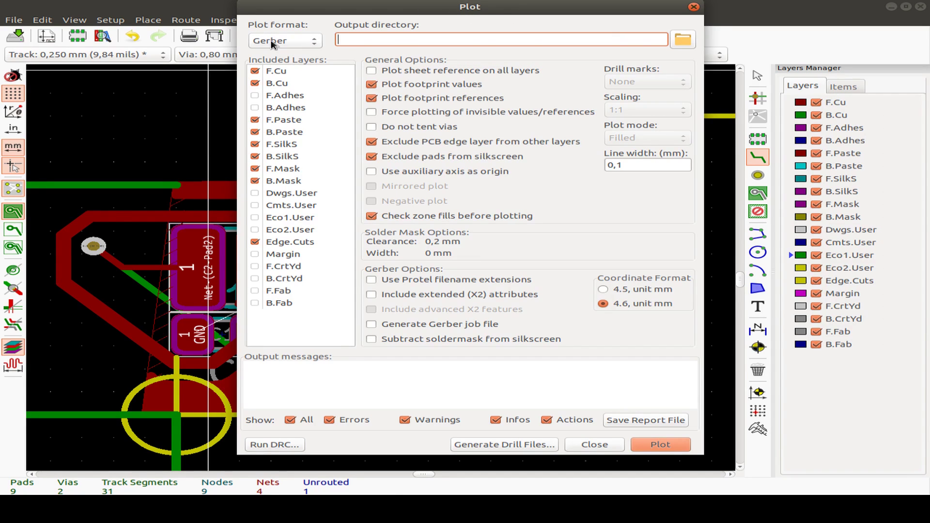
pyautogui.click(492, 445)
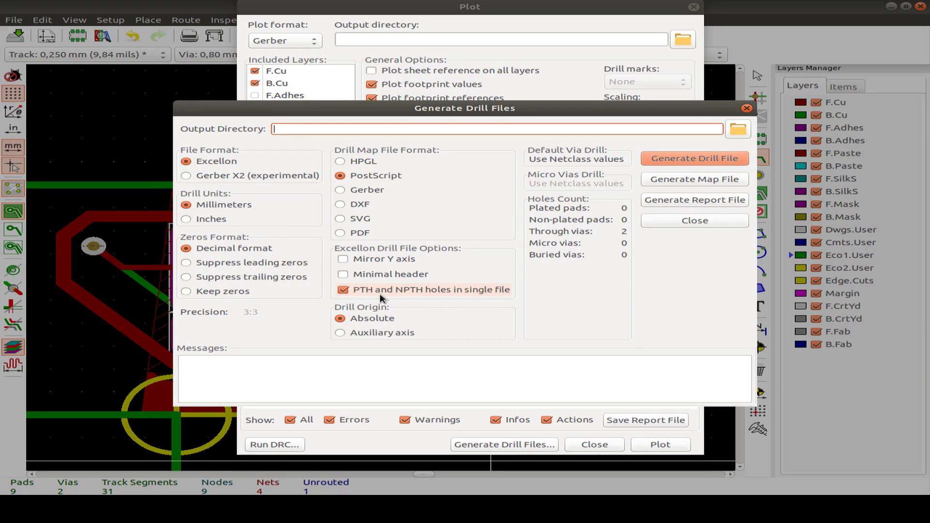
pyautogui.click(718, 222)
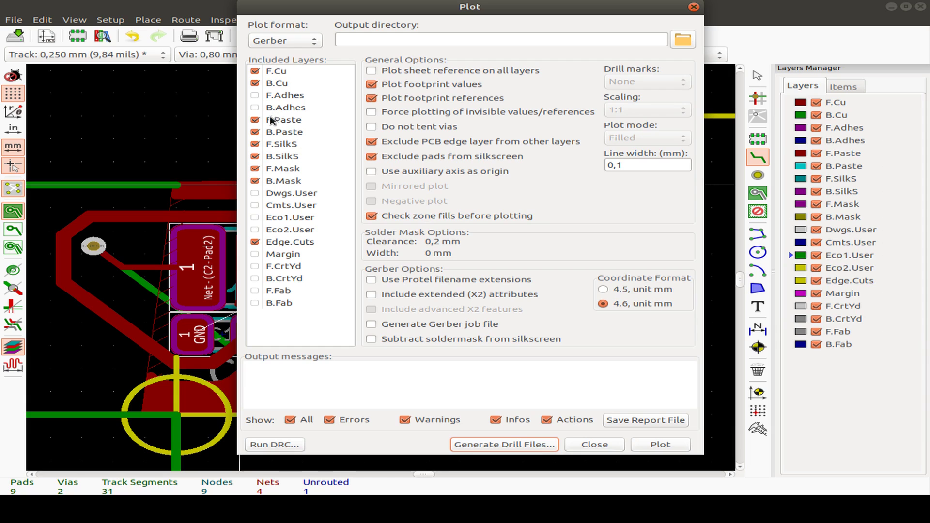
# Exclude F.Paste, B.Paste and F.Mask from the plotted layers, include them again, and close the plot settings without plotting
pyautogui.click(255, 120)
pyautogui.click(255, 132)
pyautogui.click(255, 172)
pyautogui.click(256, 170)
pyautogui.click(256, 133)
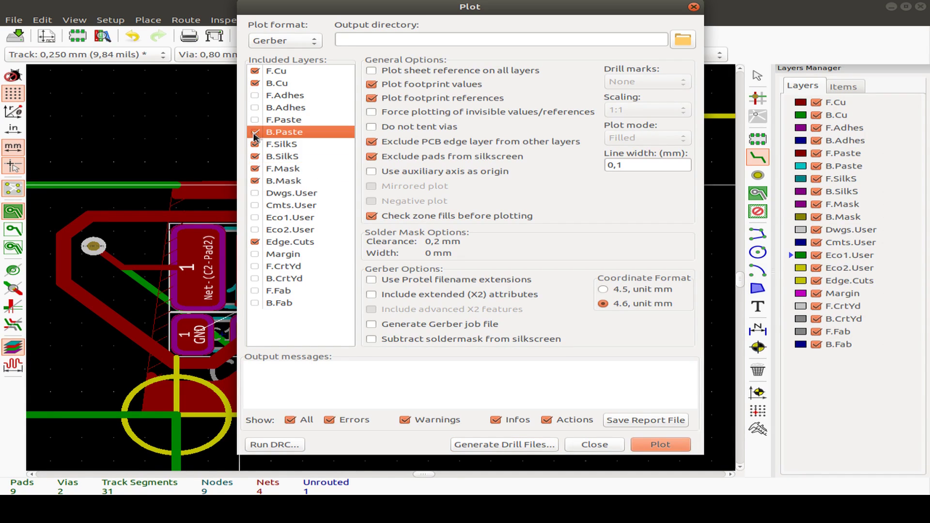
pyautogui.click(255, 120)
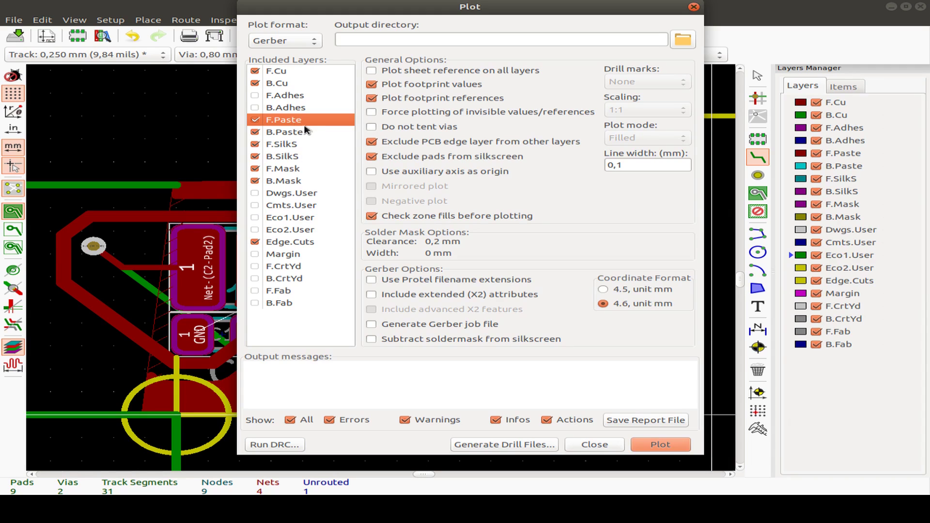
pyautogui.click(293, 134)
pyautogui.click(312, 123)
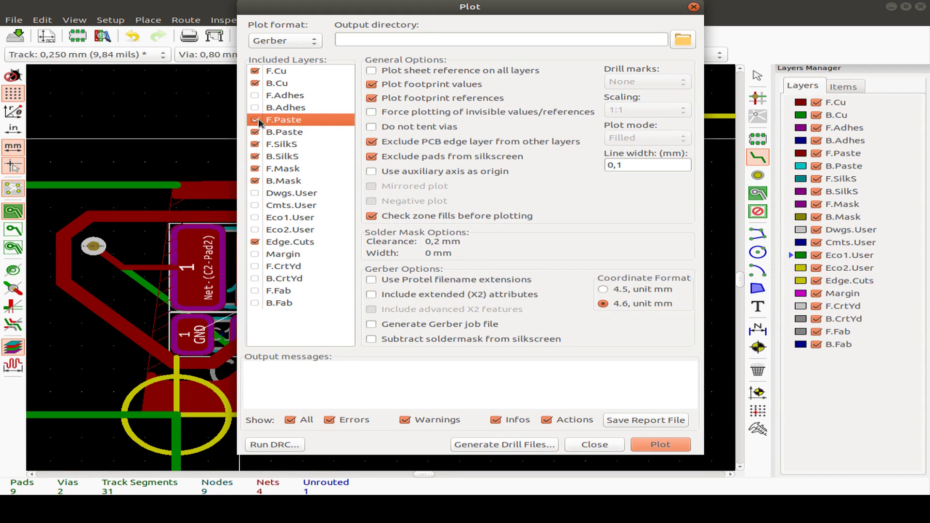
pyautogui.click(592, 444)
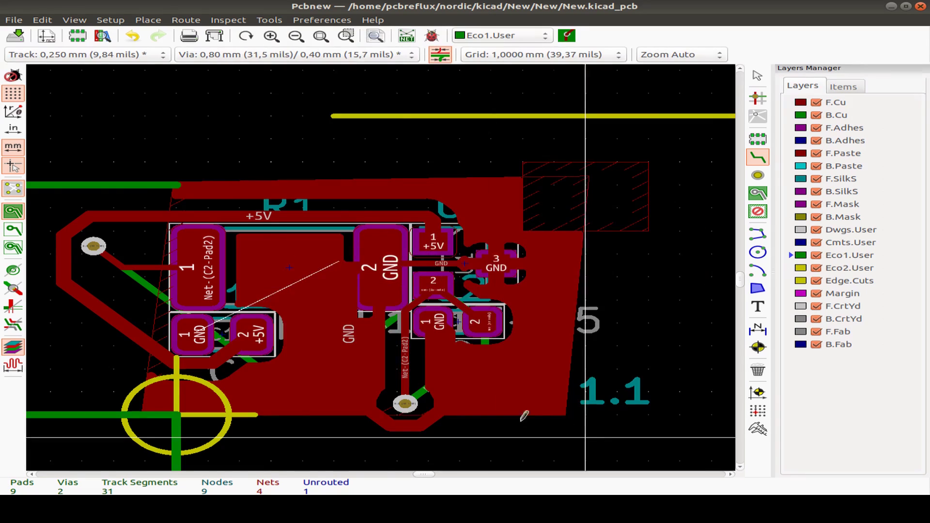
# Examine the global edit settings for all tracks and vias, including the netclass and current size values
pyautogui.click(14, 20)
pyautogui.moveTo(83, 174)
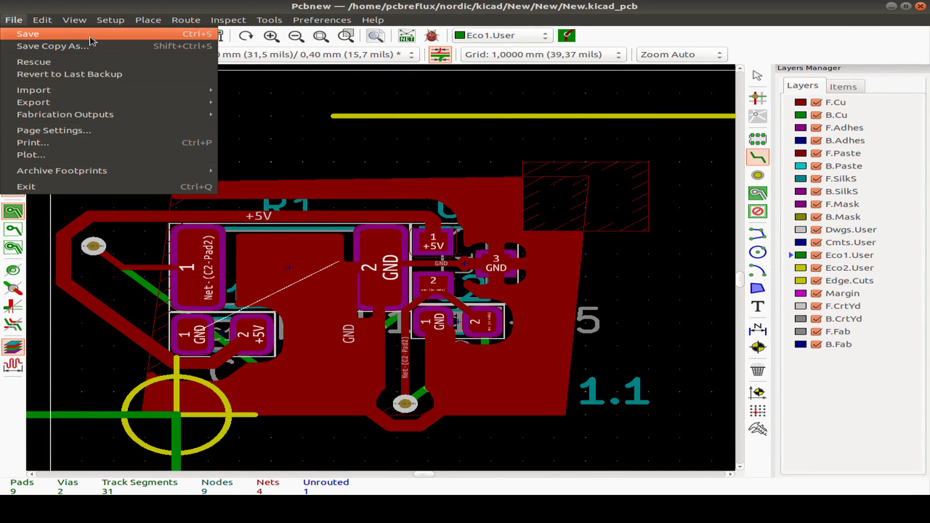
pyautogui.moveTo(48, 23)
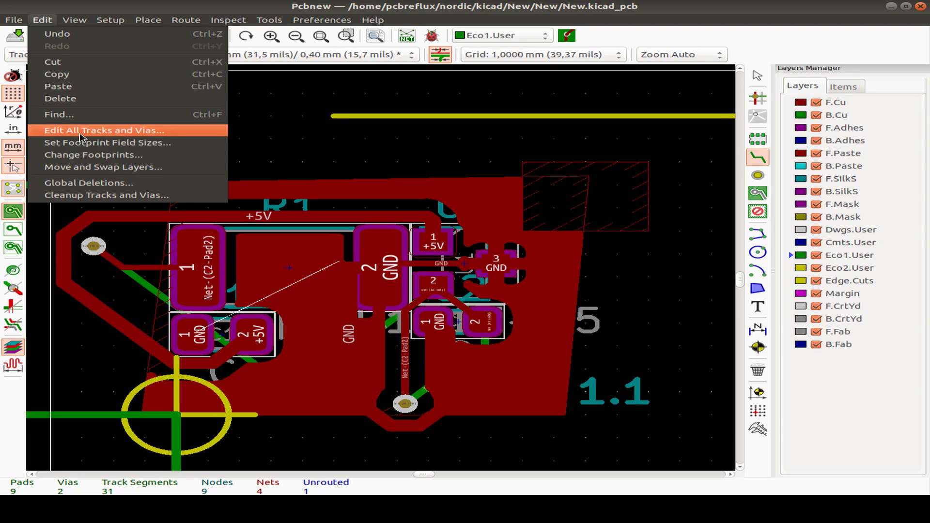
pyautogui.click(138, 131)
pyautogui.click(346, 234)
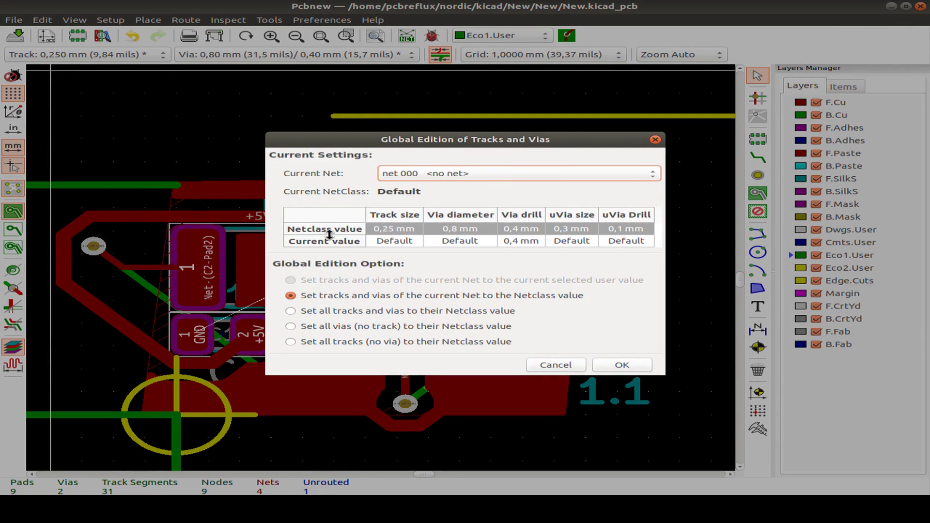
pyautogui.click(346, 242)
pyautogui.click(383, 230)
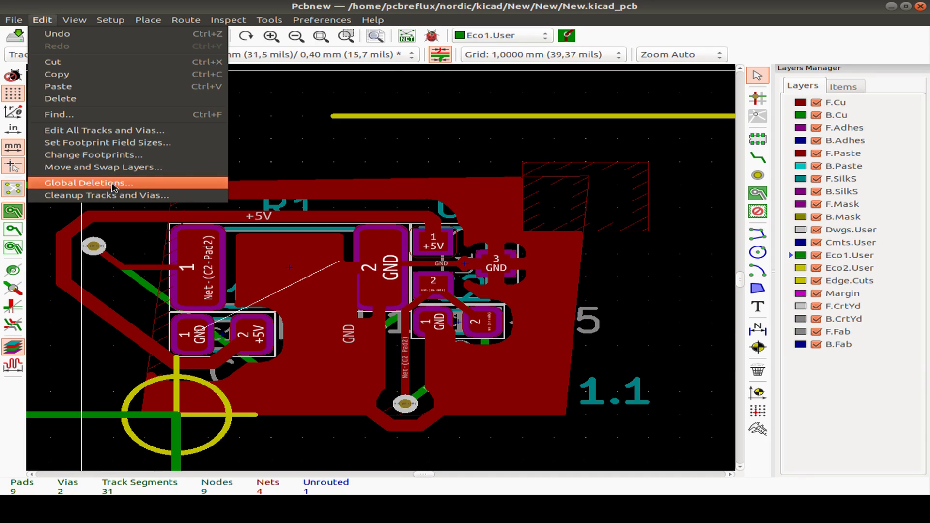
# Run the cleanup of the board's tracks and vias
pyautogui.click(159, 196)
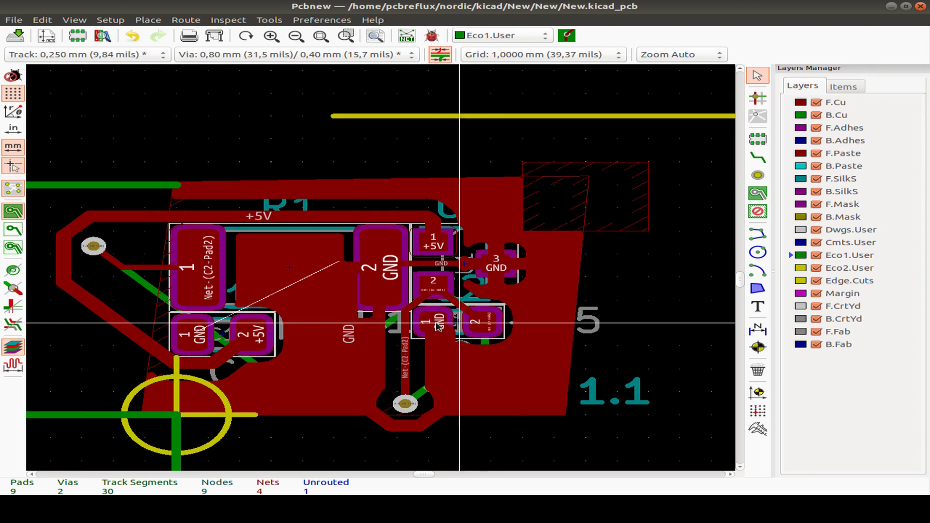
# Globally delete the tracks on all layers while excluding vias from the deletion, and refill the copper zones
pyautogui.click(42, 19)
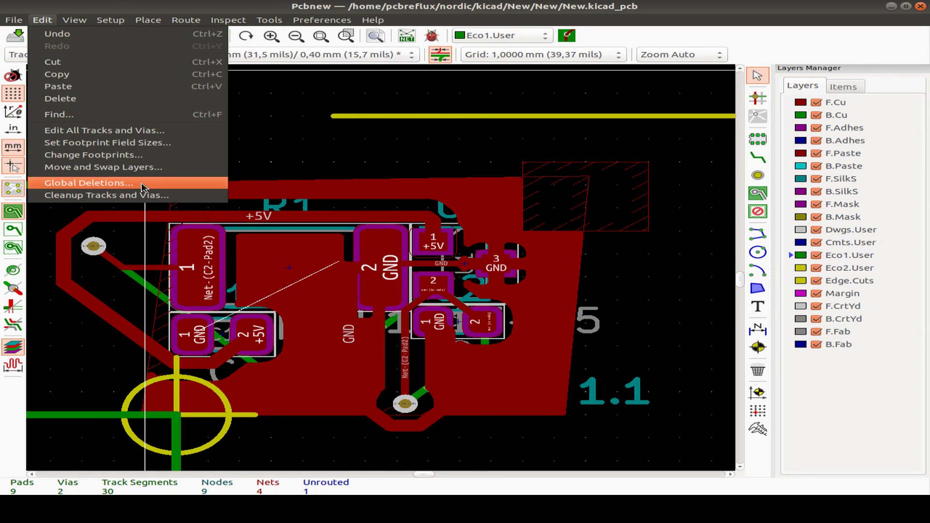
pyautogui.click(68, 184)
pyautogui.click(341, 261)
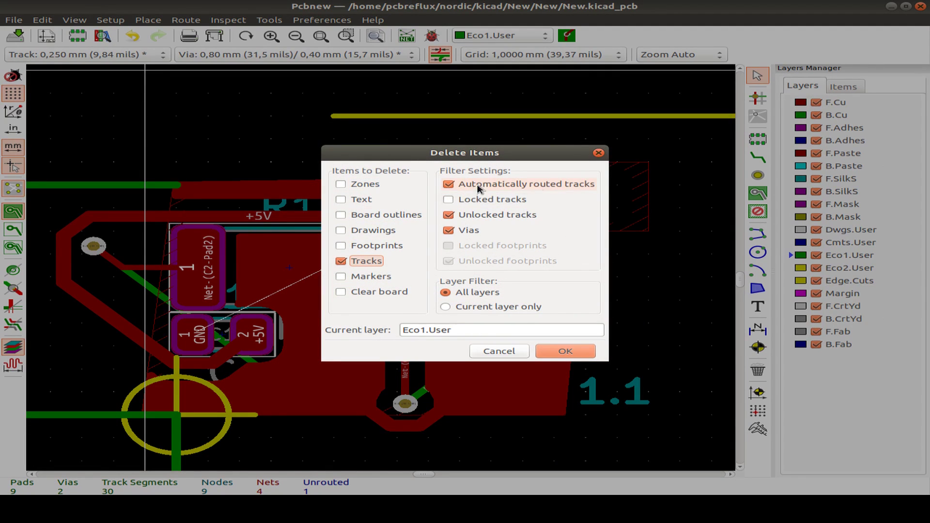
pyautogui.click(449, 232)
pyautogui.click(565, 351)
pyautogui.click(590, 285)
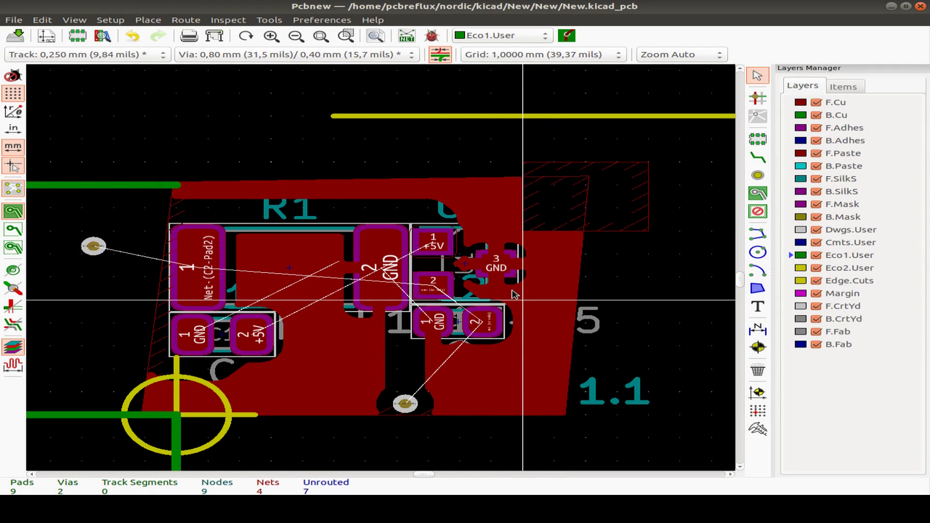
pyautogui.scroll(-1, 514, 294)
pyautogui.scroll(1, 436, 243)
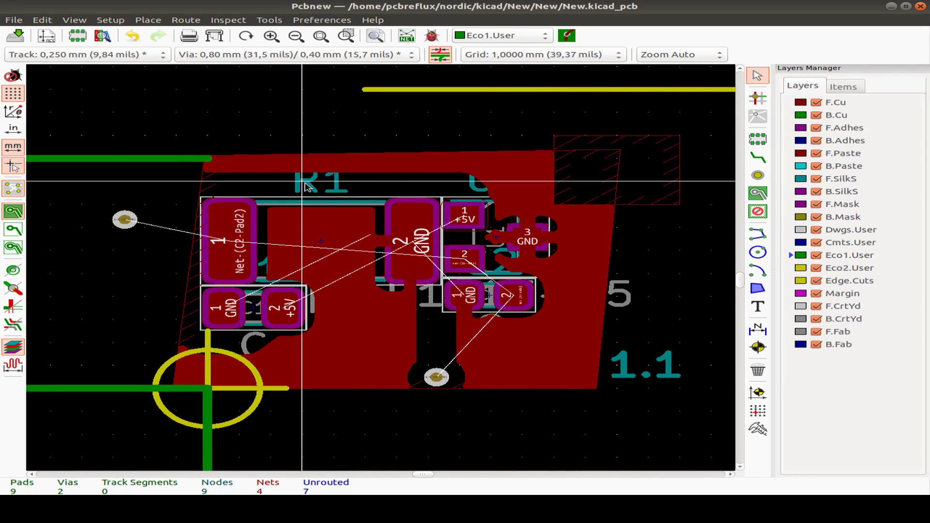
pyautogui.press('b')
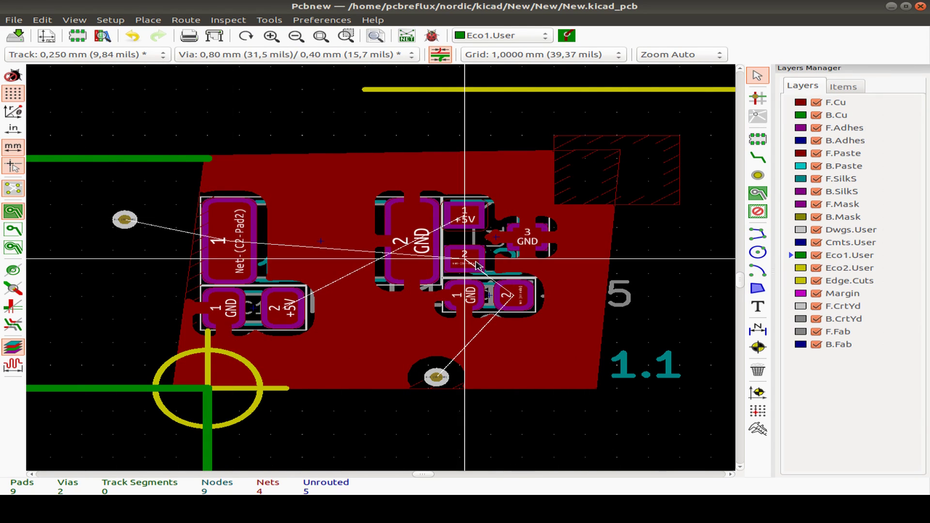
# Set the user defined grid size to 10 mm in both X and Y
pyautogui.click(88, 24)
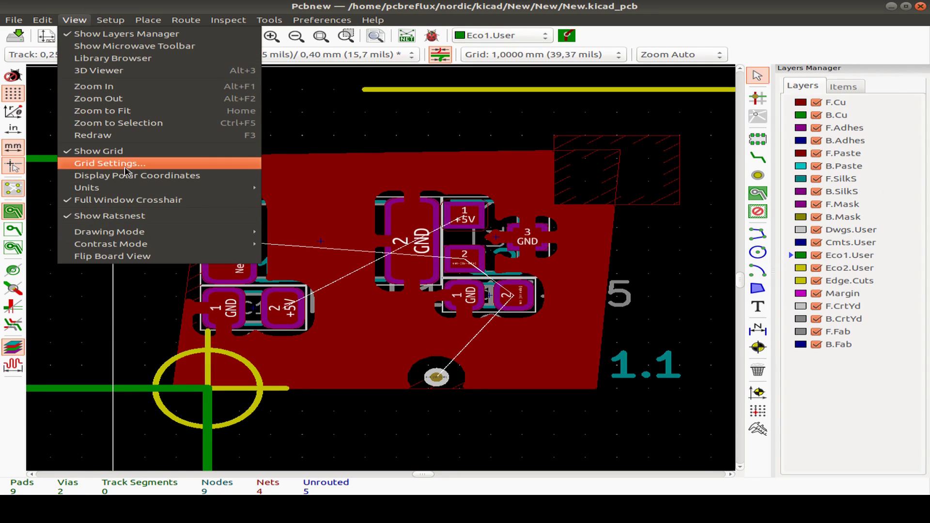
pyautogui.click(140, 165)
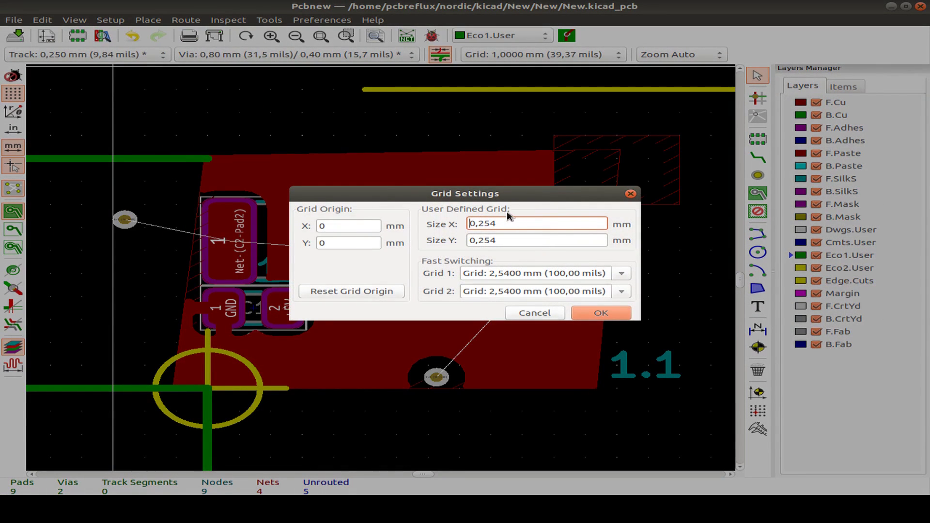
pyautogui.moveTo(531, 224); pyautogui.dragTo(405, 226)
pyautogui.write('10')
pyautogui.press('Tab')
pyautogui.write('10')
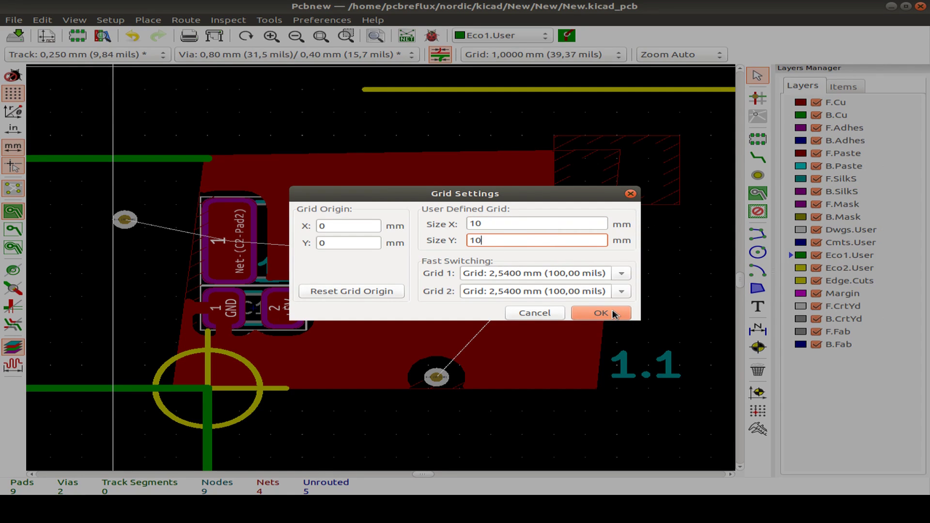
# Set fast switching Grid 1 to 0,2540 mm and Grid 2 to 1,0000 mm, and apply the grid settings
pyautogui.click(621, 273)
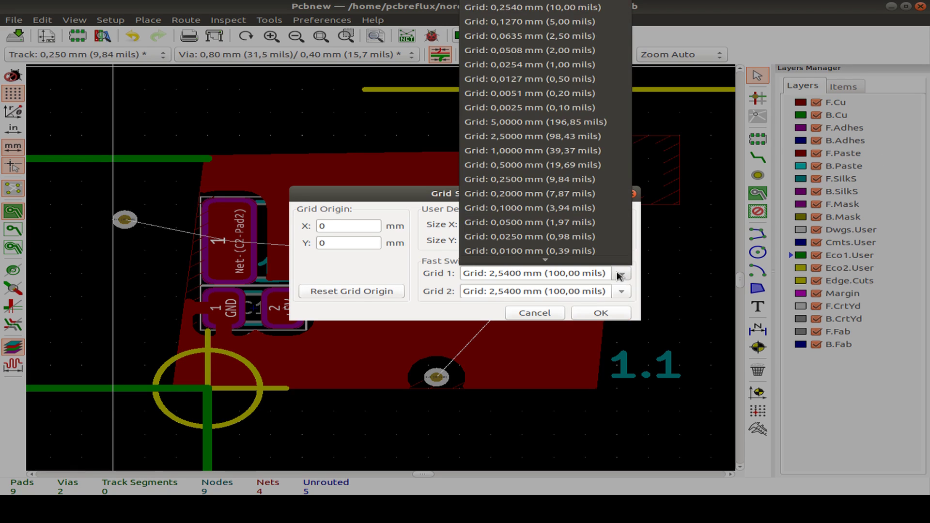
pyautogui.scroll(1, 551, 79)
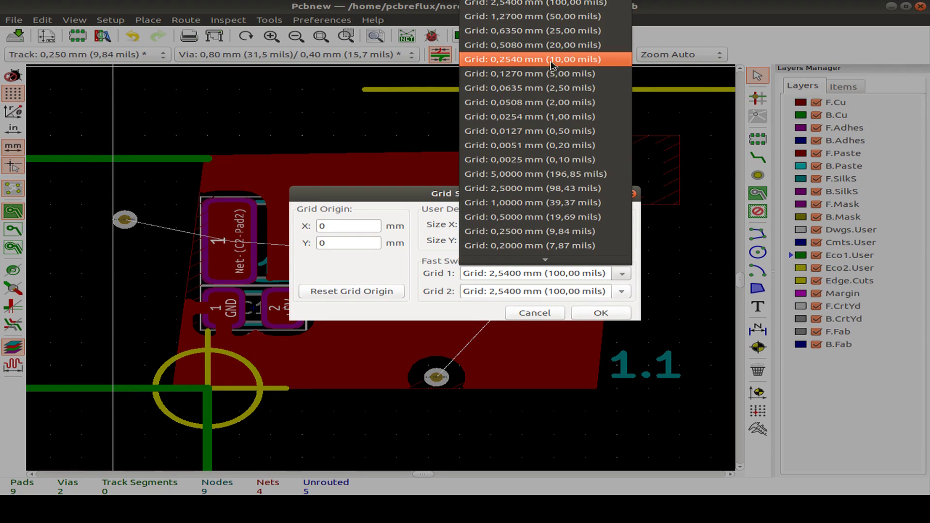
pyautogui.click(530, 60)
pyautogui.click(622, 292)
pyautogui.click(556, 172)
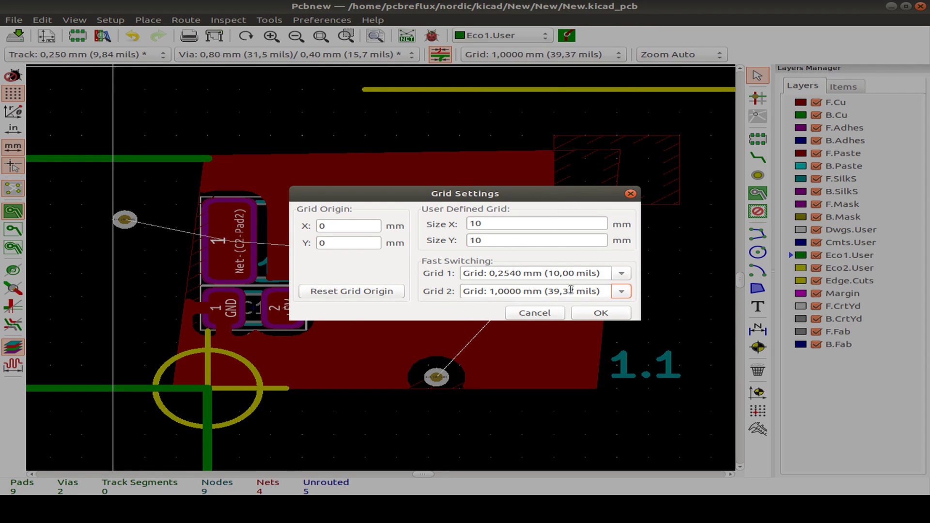
pyautogui.click(601, 314)
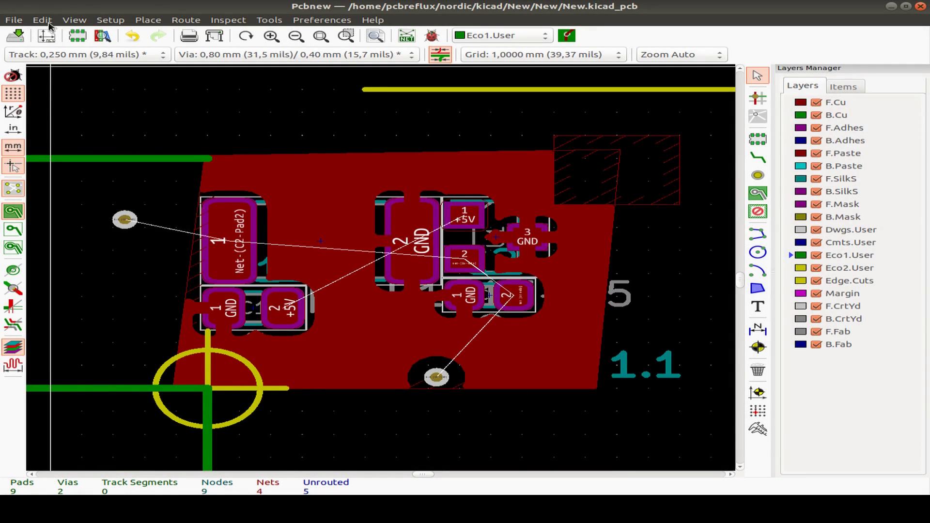
# Switch the display units to inches and back to millimetres
pyautogui.click(42, 20)
pyautogui.moveTo(74, 19)
pyautogui.moveTo(138, 190)
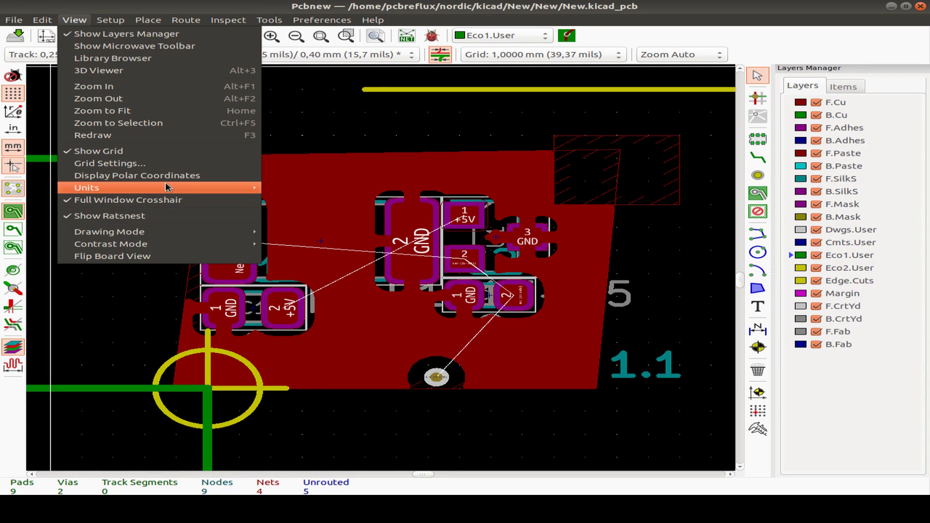
pyautogui.click(305, 189)
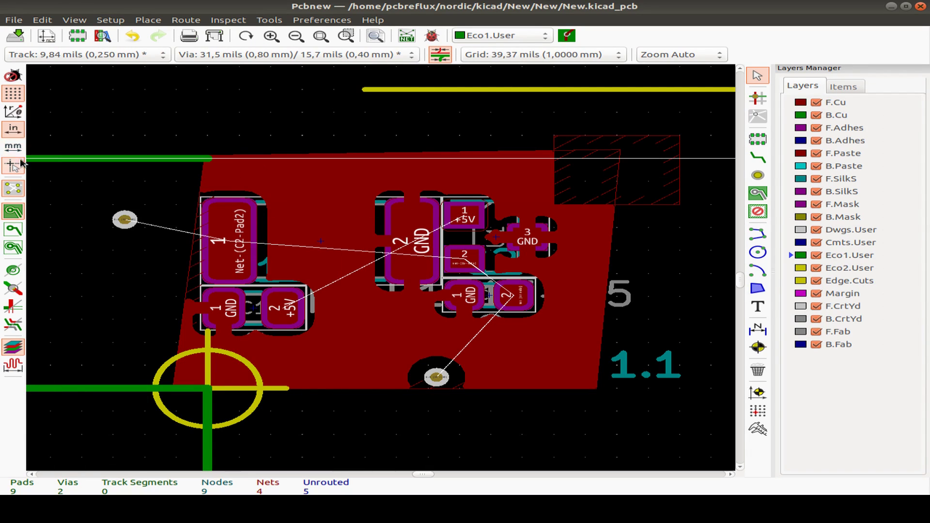
pyautogui.click(74, 20)
pyautogui.moveTo(194, 187)
pyautogui.click(291, 201)
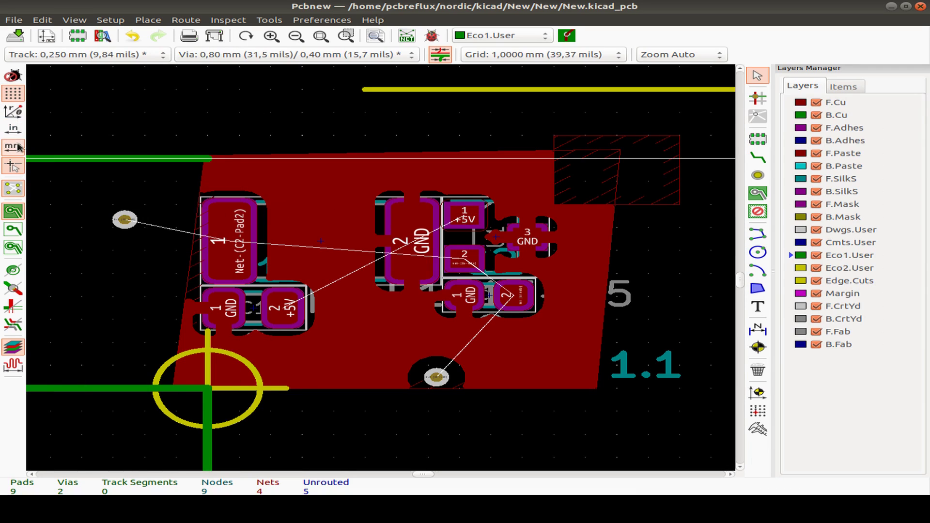
# Examine the differential pair width and gap settings, closing them without changes
pyautogui.click(111, 20)
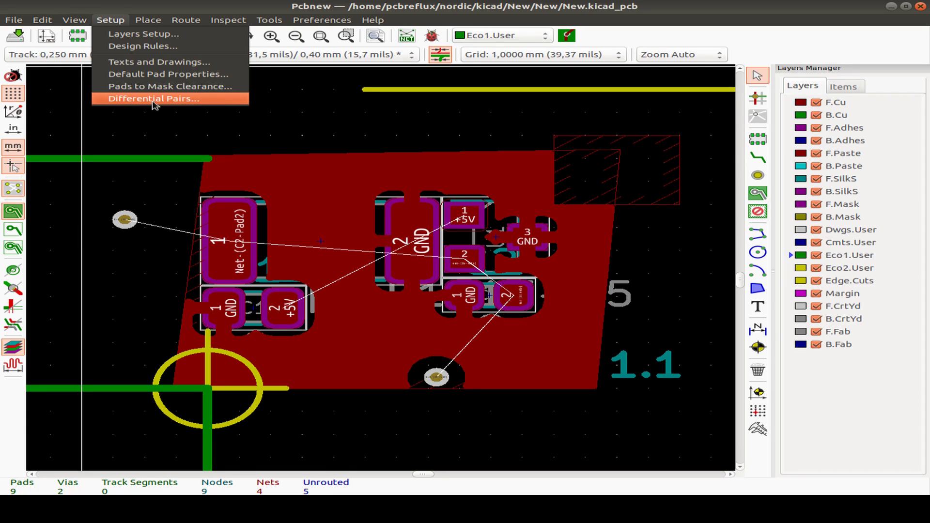
pyautogui.click(174, 100)
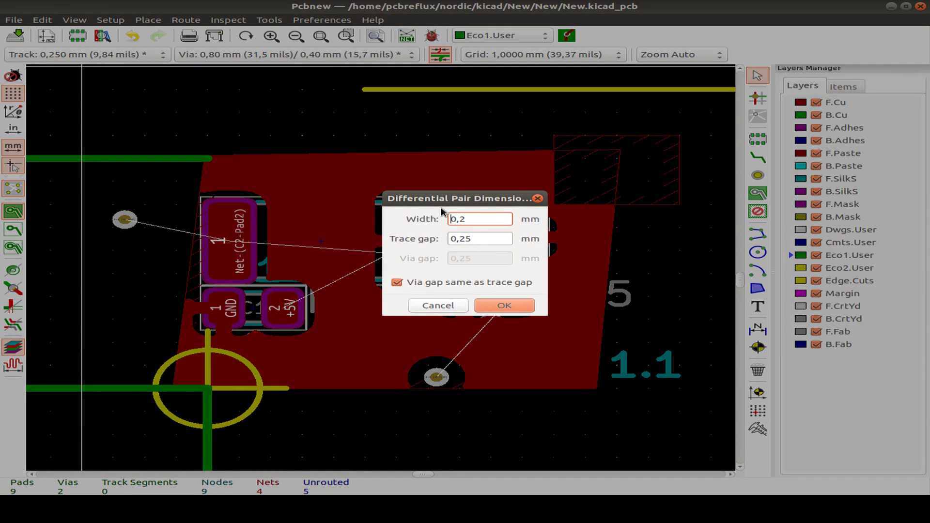
pyautogui.click(438, 306)
# Run the design rules check and list the board's unconnected items
pyautogui.click(110, 20)
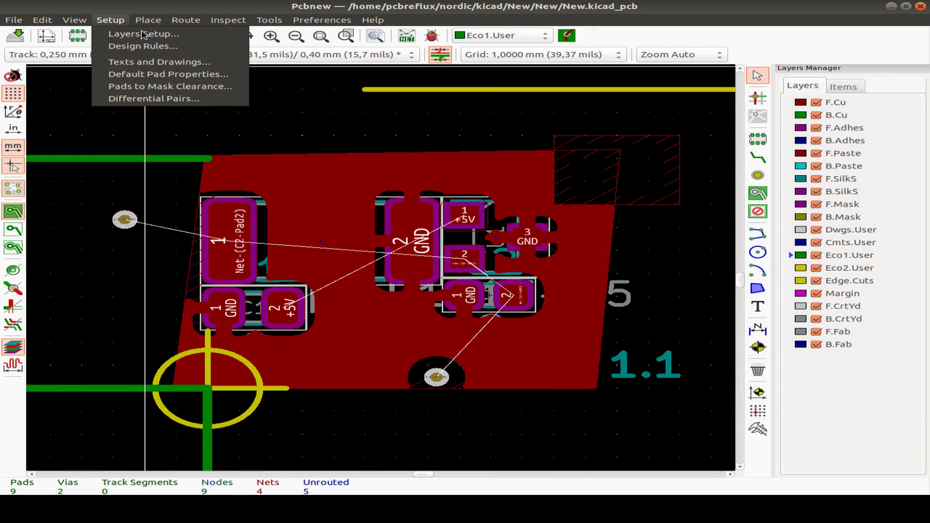
pyautogui.moveTo(186, 20)
pyautogui.moveTo(148, 19)
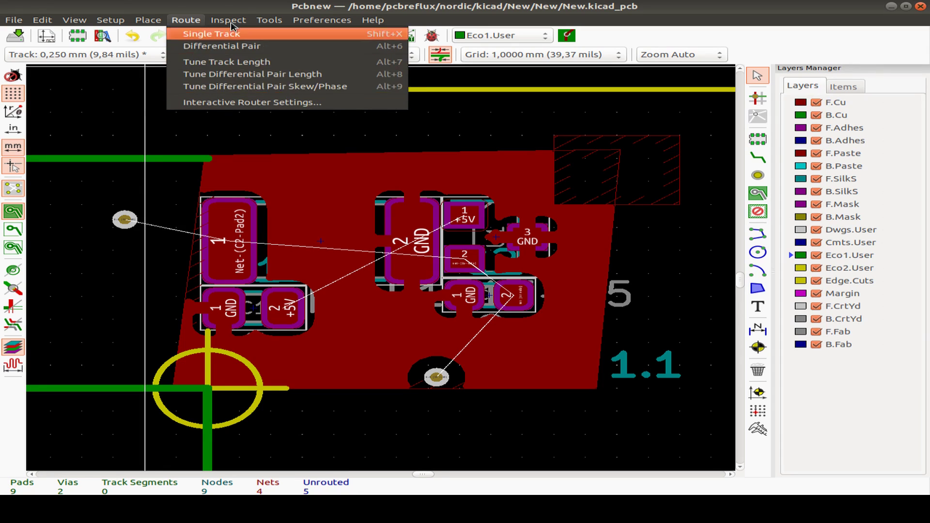
pyautogui.moveTo(228, 20)
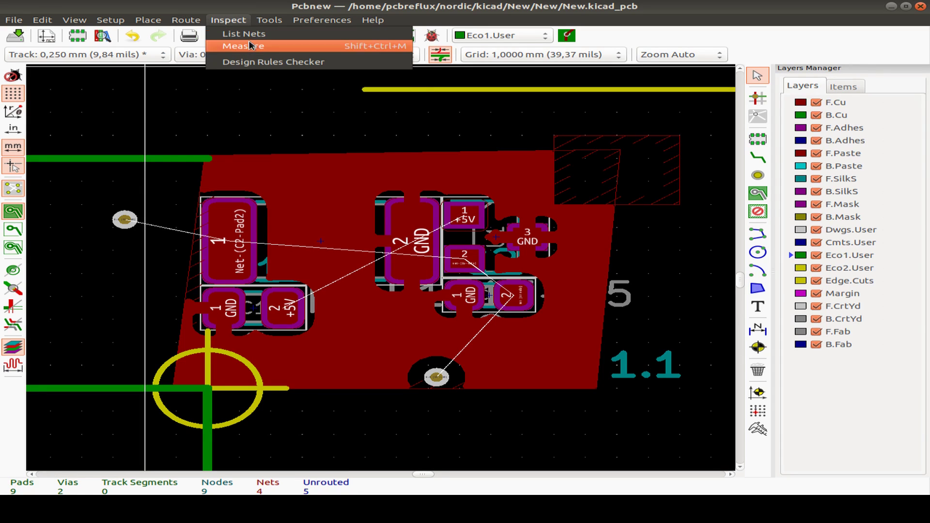
pyautogui.click(286, 62)
pyautogui.click(700, 169)
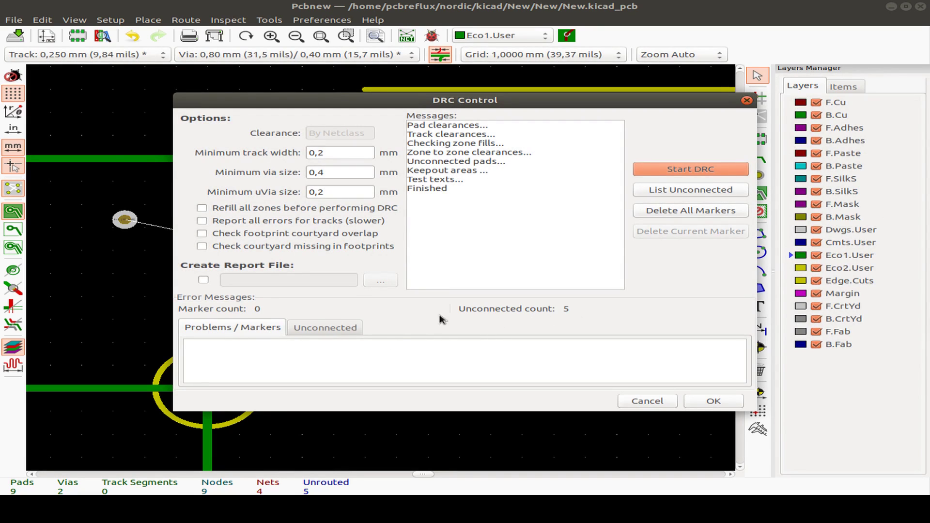
pyautogui.click(650, 192)
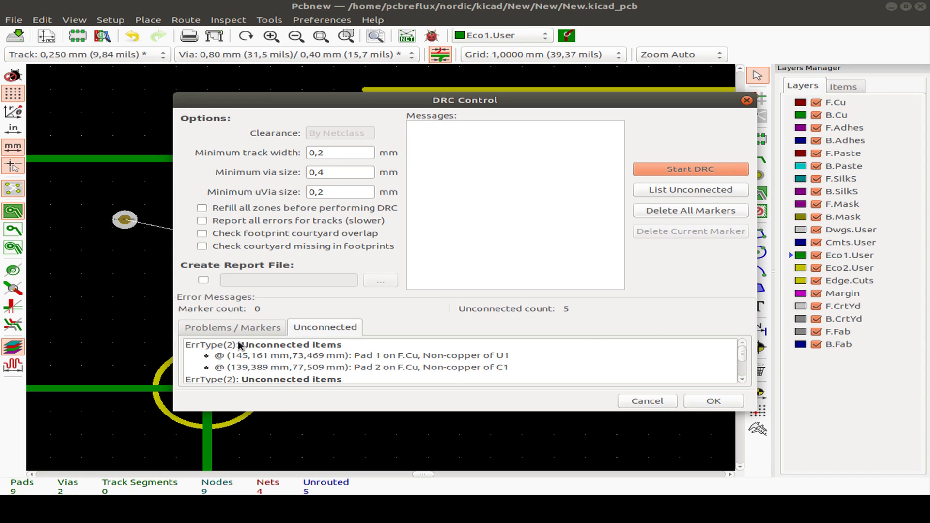
pyautogui.click(722, 401)
# Route the +5V, GND and Net-(C2-Pad2) connections between the pads, joining the two vias with a B.Cu track
pyautogui.press('x')
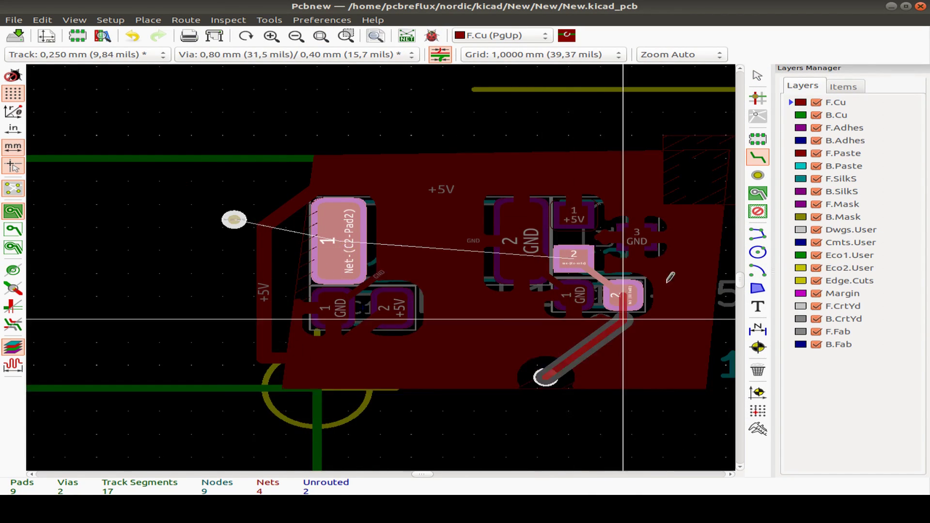
pyautogui.click(546, 377)
pyautogui.click(234, 220)
pyautogui.press('Escape')
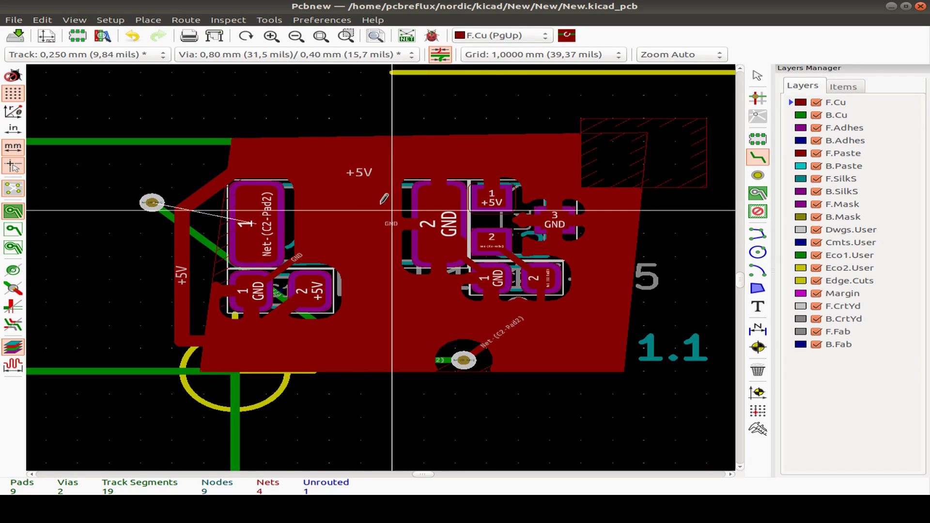
# Move the via left of R1 closer to R1 pad 1 and route an F.Cu track from it to that pad
pyautogui.click(155, 208)
pyautogui.press('Escape')
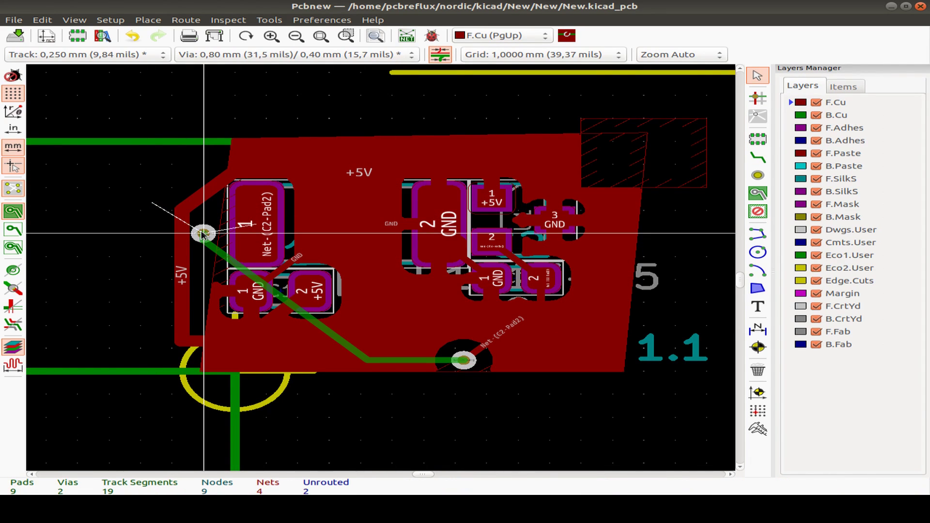
pyautogui.press('x')
pyautogui.click(203, 233)
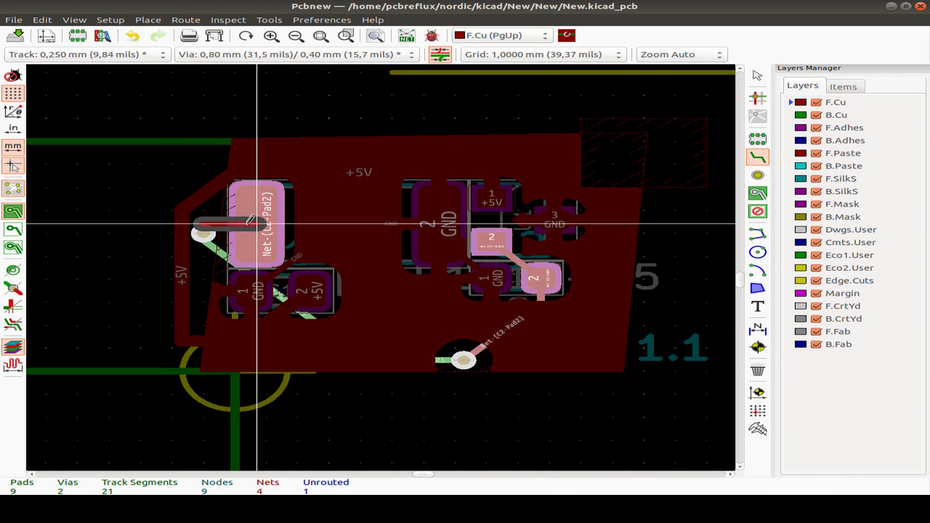
pyautogui.click(305, 291)
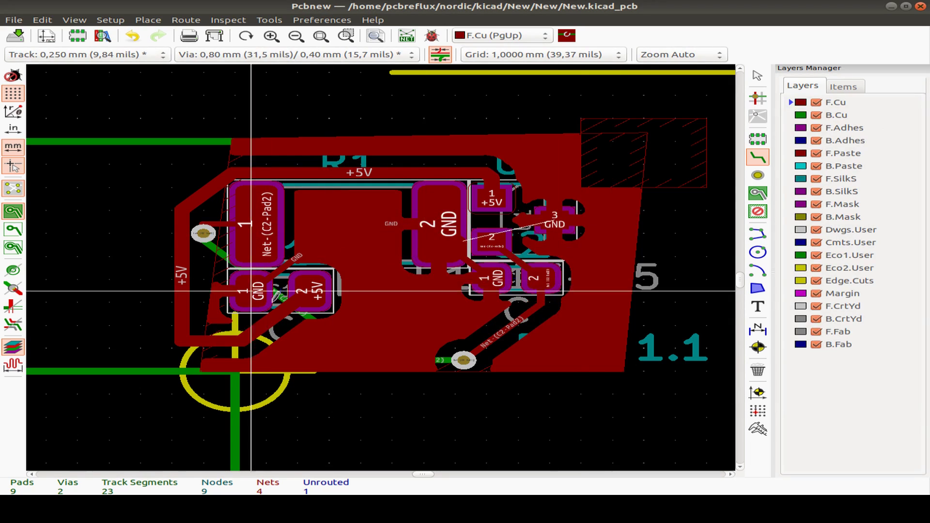
# Show the zones as outlines only and route the remaining GND connection from R1 pad 2 to U1 pad 3
pyautogui.click(13, 229)
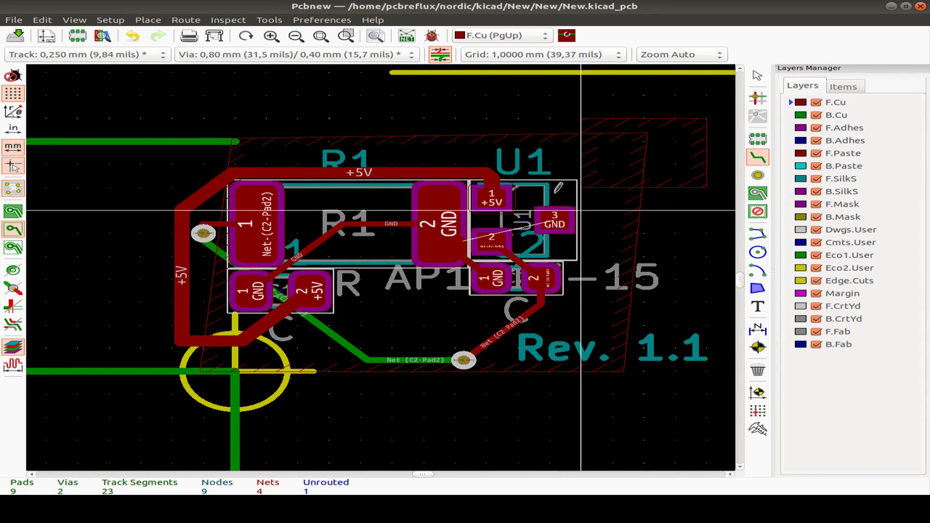
pyautogui.click(438, 222)
pyautogui.click(550, 222)
# Run the design rules check on the rerouted board and locate the reported problem on the layout
pyautogui.click(431, 35)
pyautogui.click(678, 169)
pyautogui.doubleClick(509, 367)
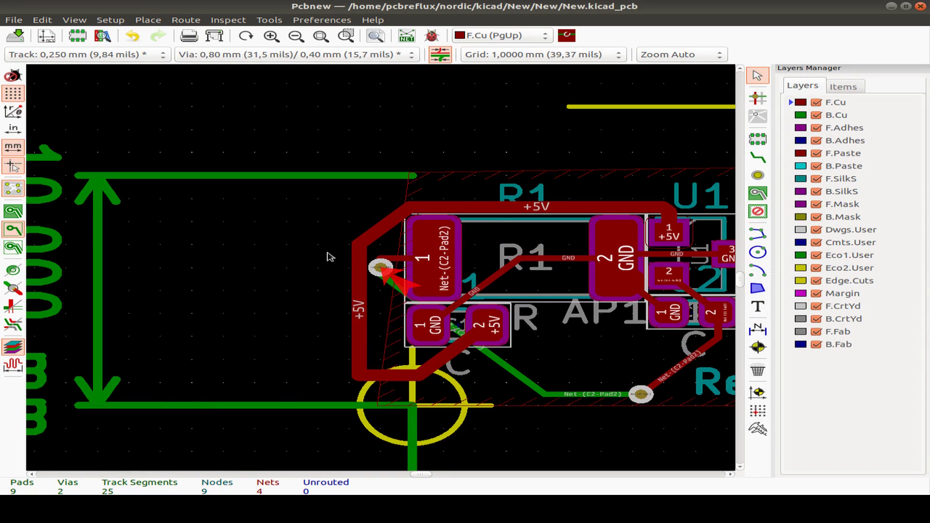
# Drag the vertical +5V track segment farther away from the via near R1 pad 1 and rerun the design rules check
pyautogui.click(357, 274)
pyautogui.press('d')
pyautogui.click(345, 276)
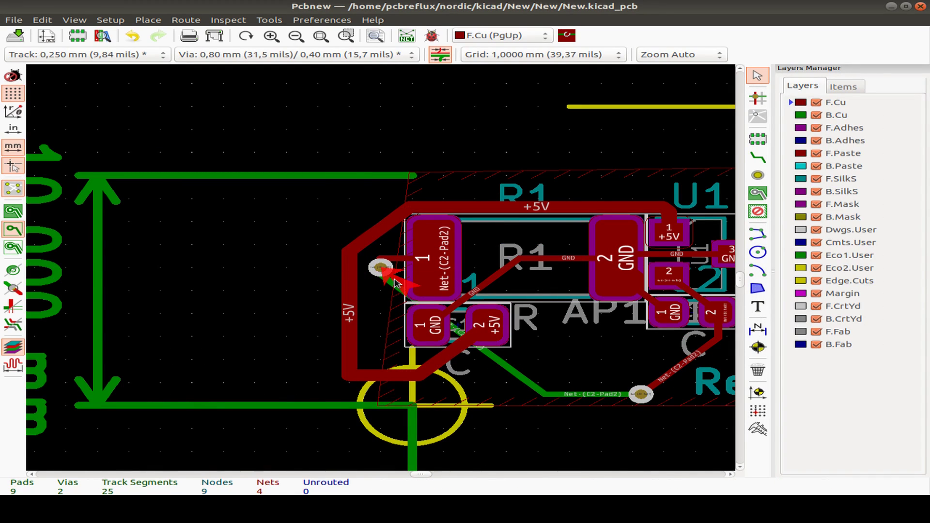
pyautogui.click(431, 36)
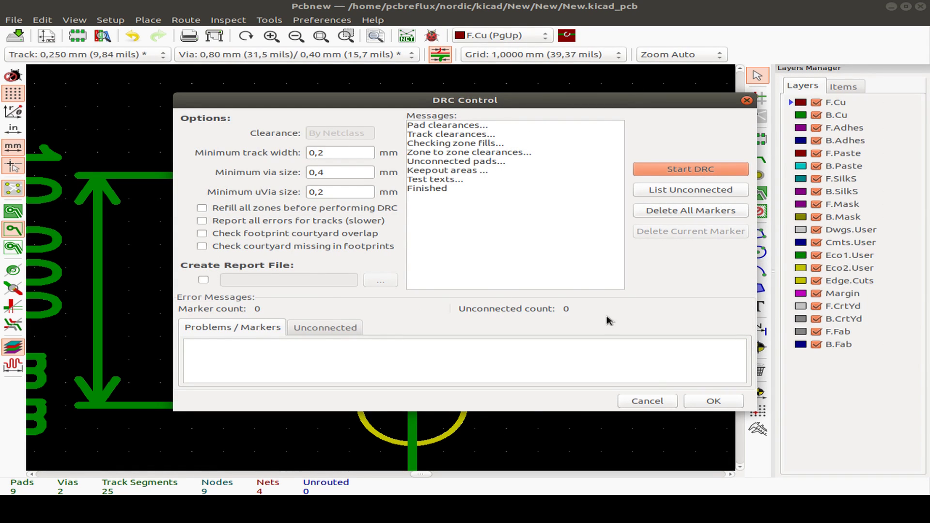
pyautogui.click(733, 401)
pyautogui.scroll(2, 280, 218)
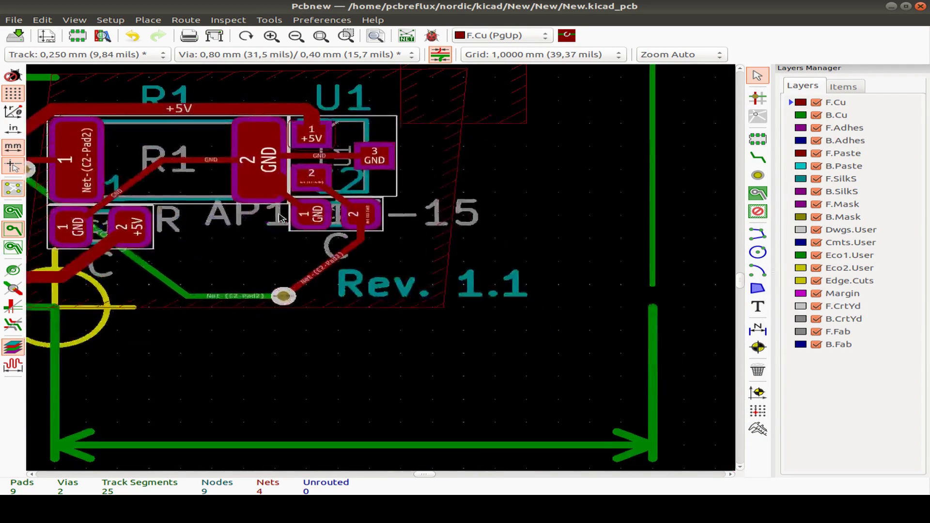
pyautogui.moveTo(280, 218); pyautogui.dragTo(428, 296, button='middle')
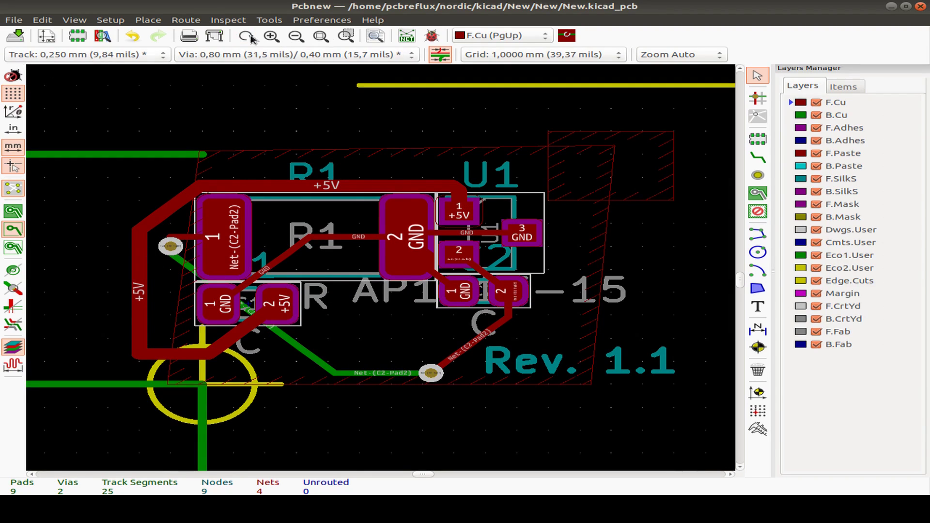
pyautogui.click(269, 20)
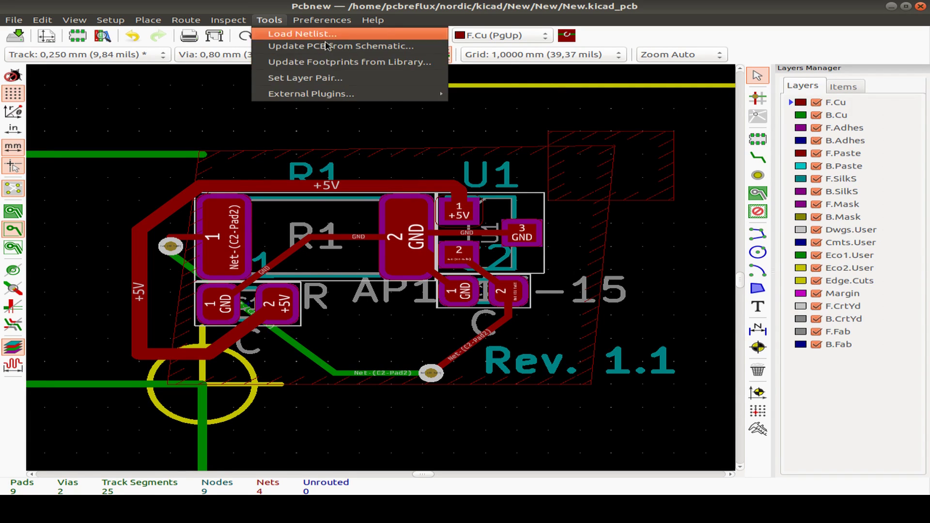
pyautogui.moveTo(321, 24)
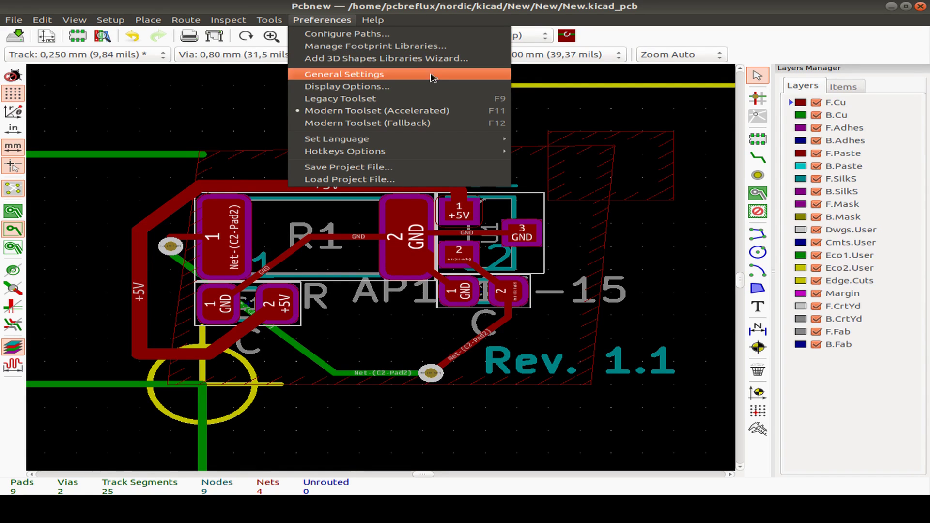
# Examine the General Settings, close them without changes, and look over the language and hotkeys options
pyautogui.click(398, 78)
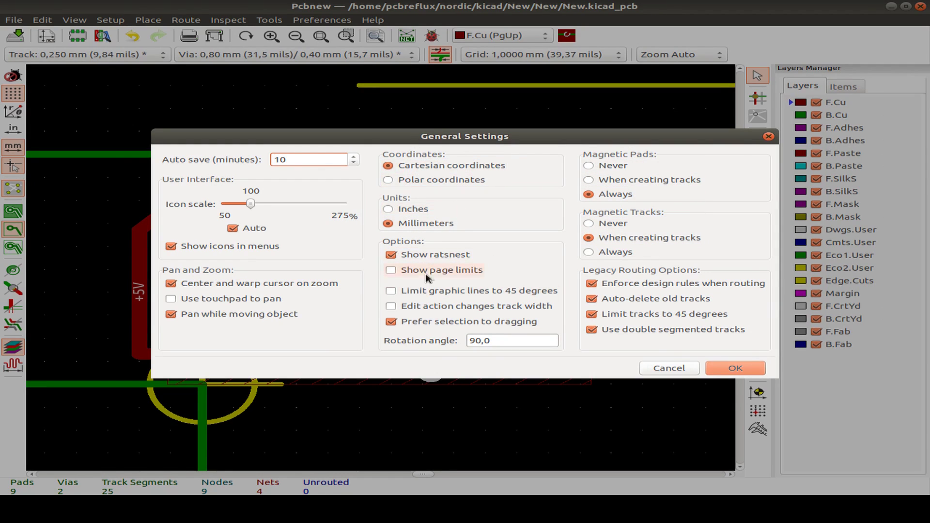
pyautogui.click(671, 369)
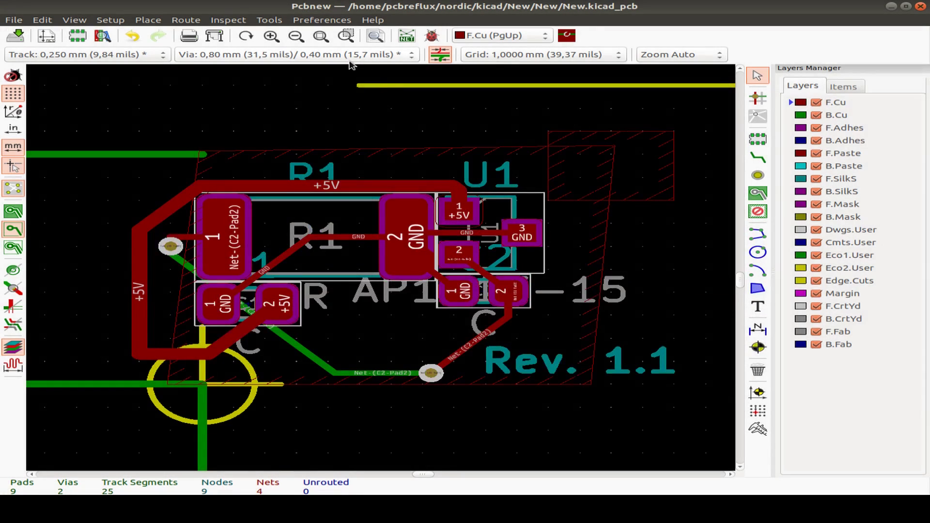
pyautogui.click(322, 20)
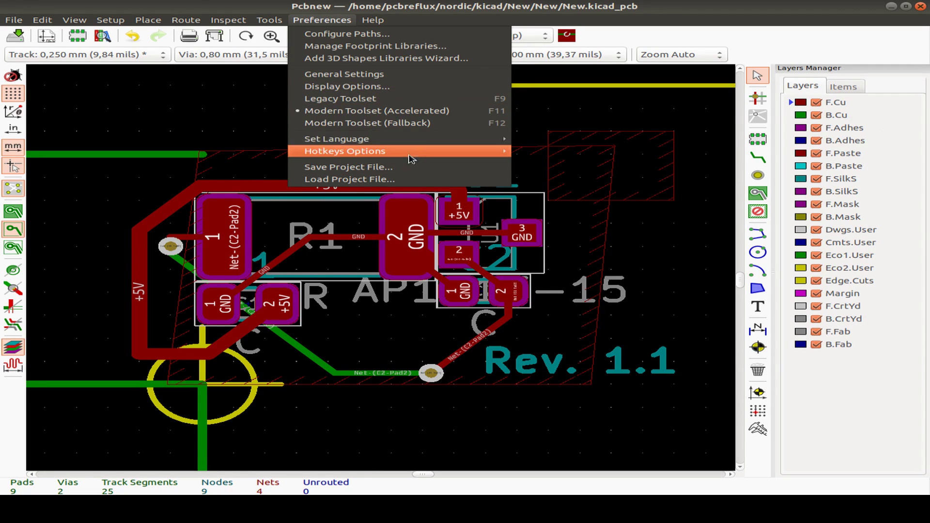
pyautogui.moveTo(424, 141)
pyautogui.moveTo(367, 154)
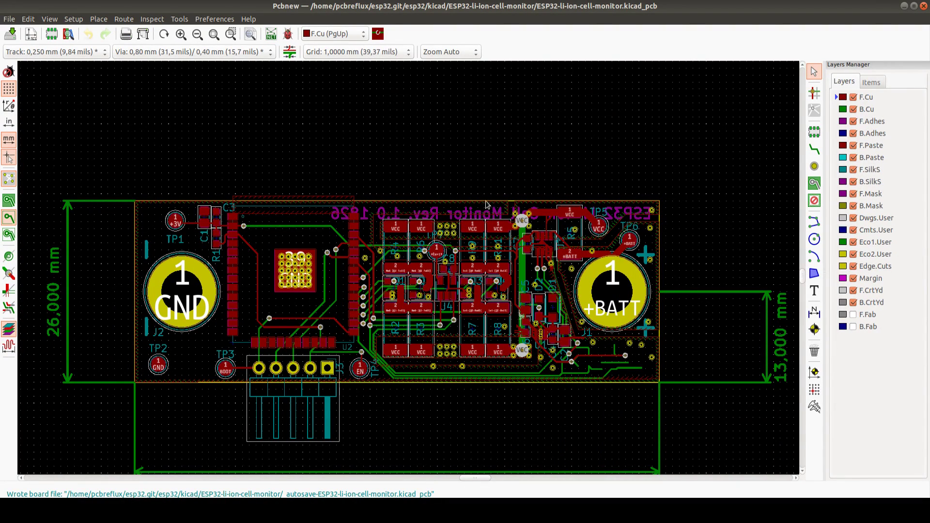
# Open the ESP32-li-ion-cell-monitor board in the 3D Viewer and show it enlarged at an oblique angle
pyautogui.click(50, 19)
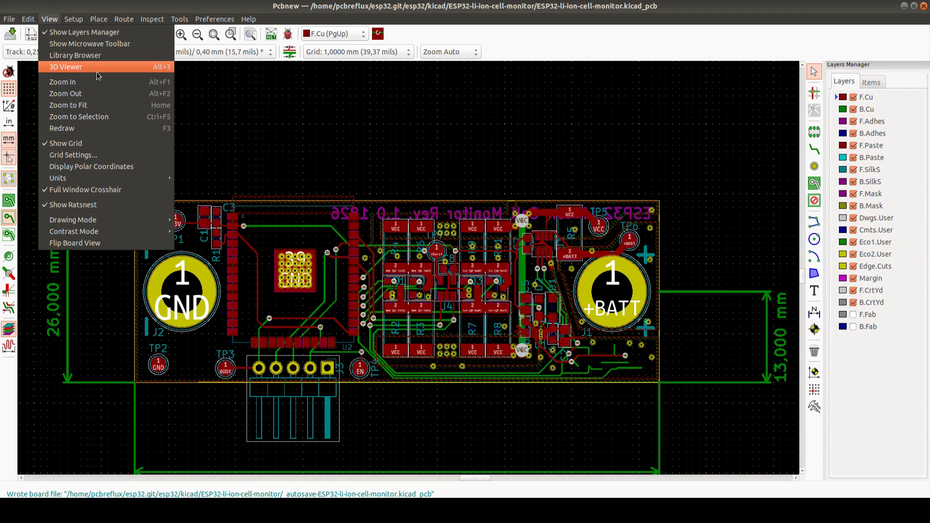
pyautogui.click(66, 67)
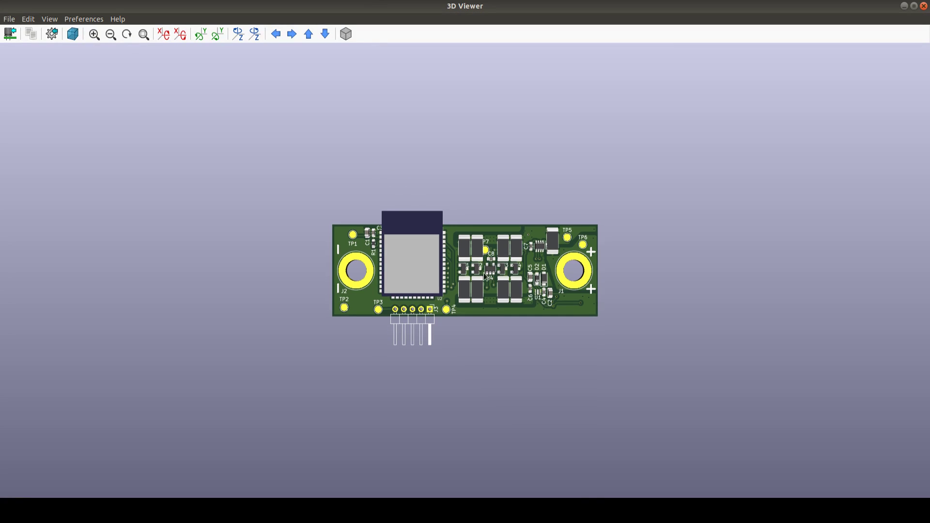
pyautogui.scroll(5, 491, 276)
pyautogui.moveTo(491, 276); pyautogui.dragTo(501, 248)
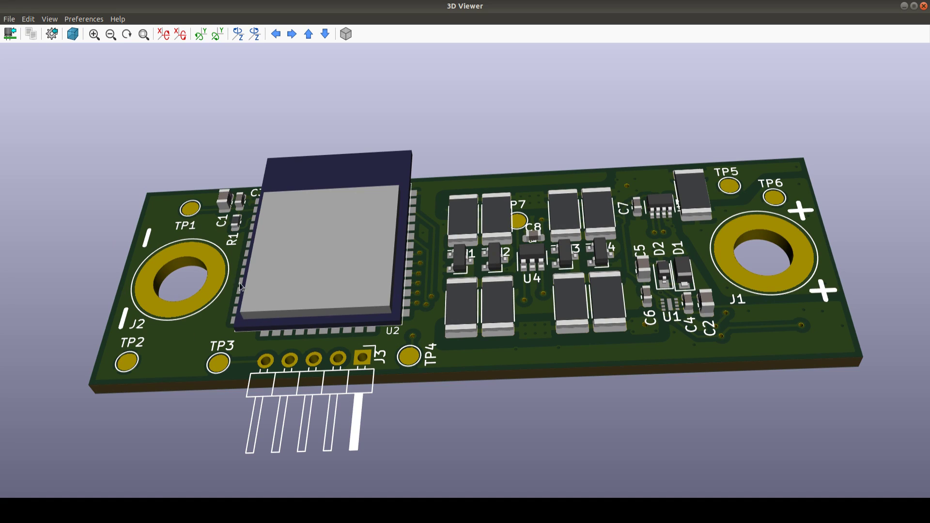
# Enable the 3D through hole models in the 3D display options
pyautogui.click(91, 20)
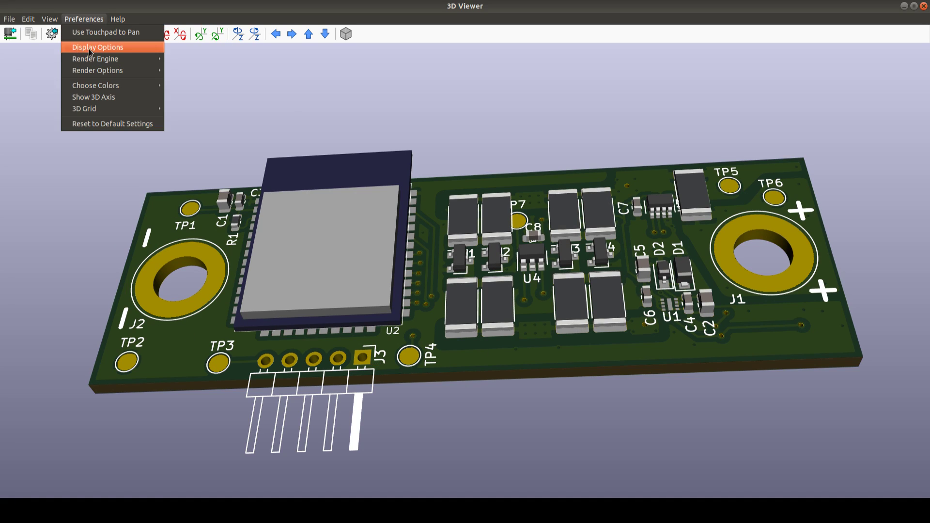
pyautogui.click(137, 47)
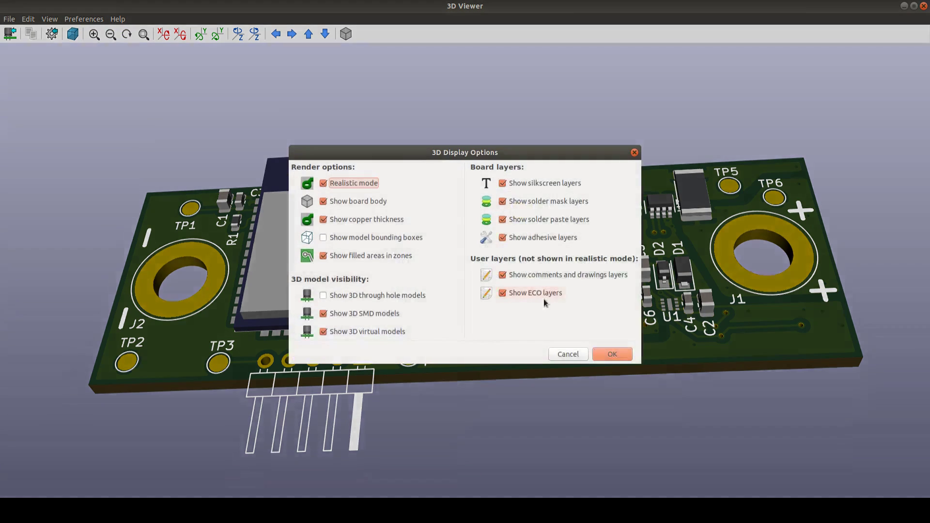
pyautogui.click(323, 296)
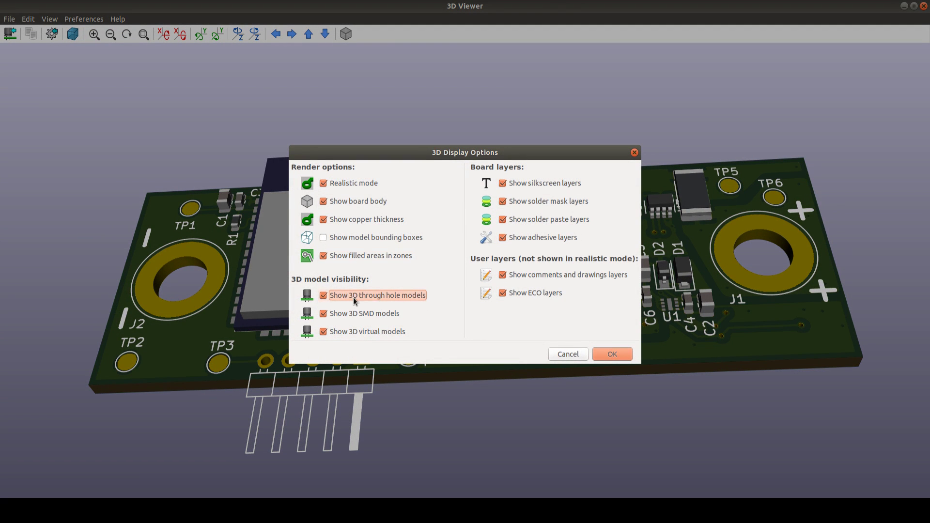
pyautogui.click(612, 354)
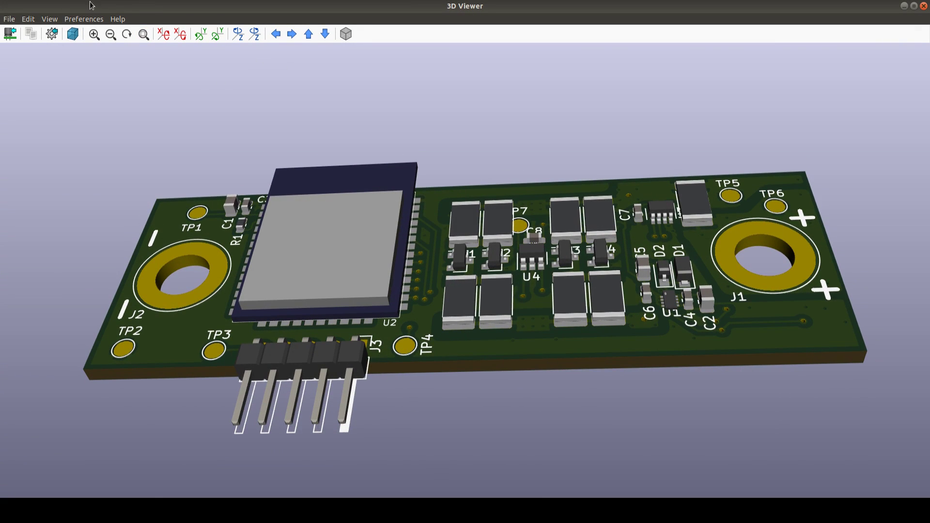
# Hide the through hole, SMD and virtual 3D models on the board
pyautogui.click(83, 19)
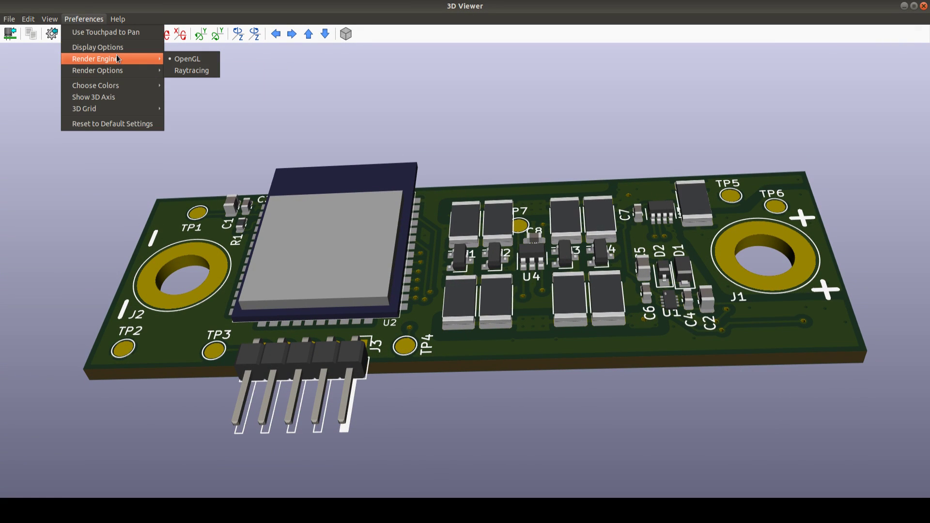
pyautogui.moveTo(108, 59)
pyautogui.click(108, 46)
pyautogui.click(345, 296)
pyautogui.click(339, 314)
pyautogui.click(348, 331)
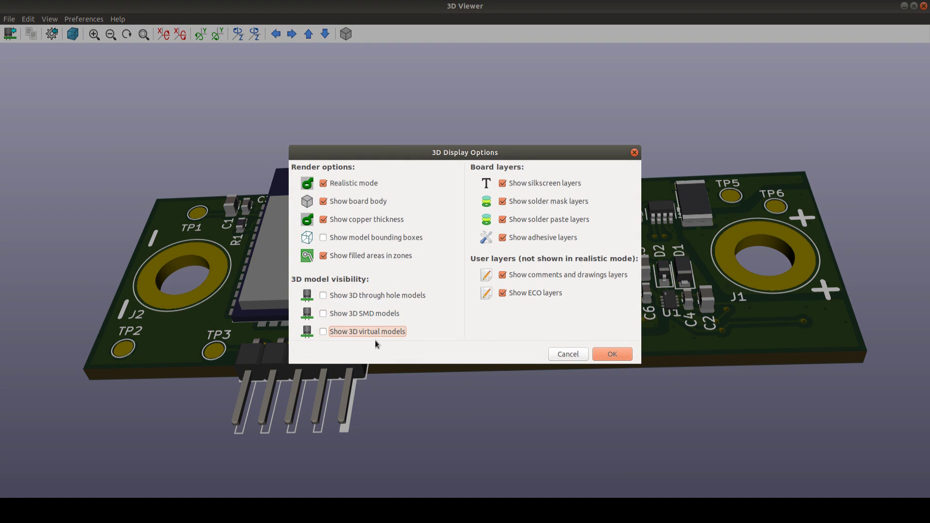
pyautogui.click(613, 354)
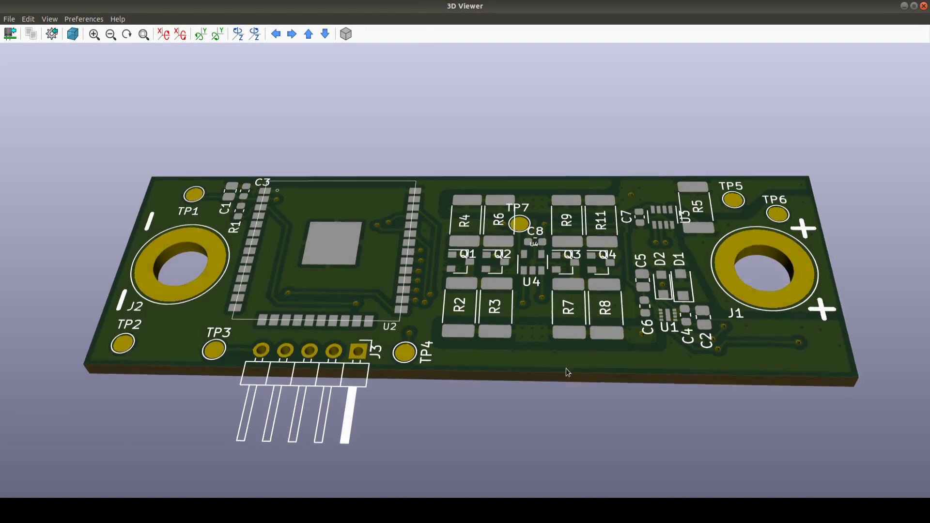
# Hide the solder mask, solder paste and adhesive layers in the 3D view
pyautogui.moveTo(626, 412); pyautogui.dragTo(652, 406)
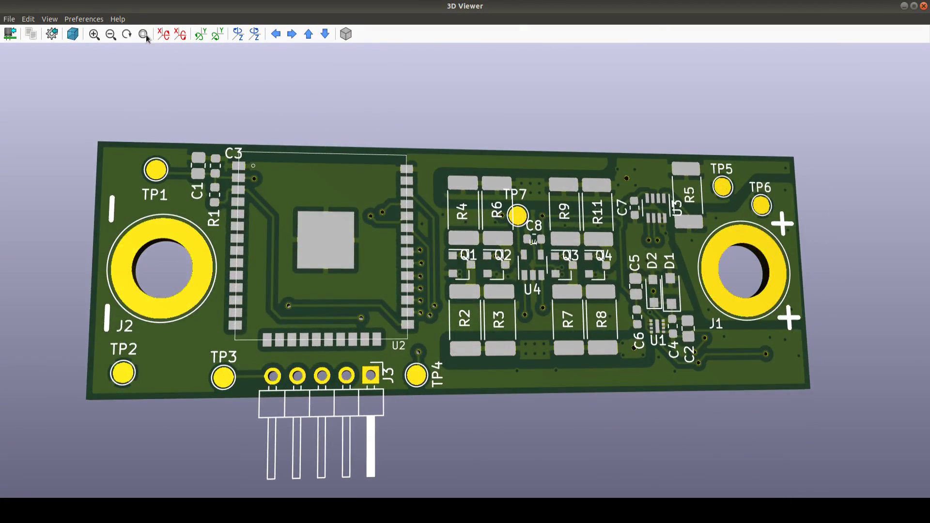
pyautogui.click(109, 22)
pyautogui.click(97, 44)
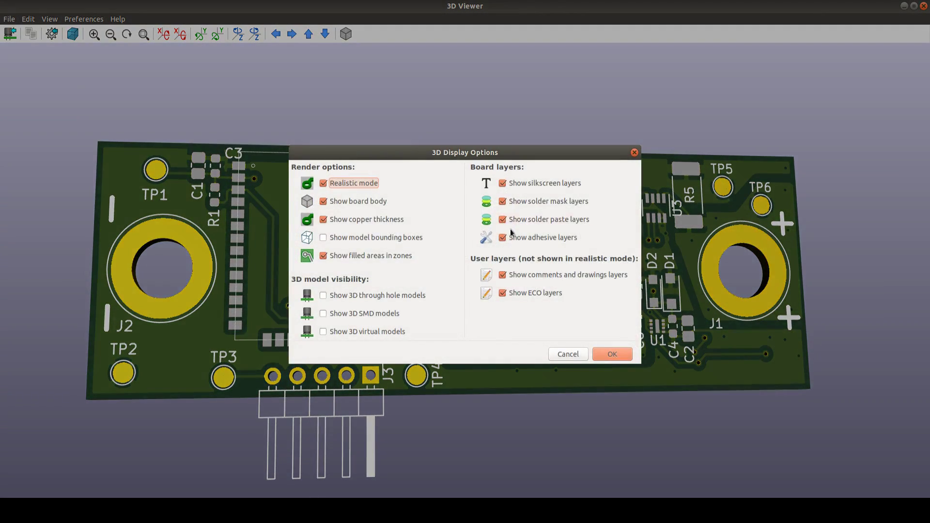
pyautogui.click(502, 220)
pyautogui.click(502, 202)
pyautogui.click(502, 238)
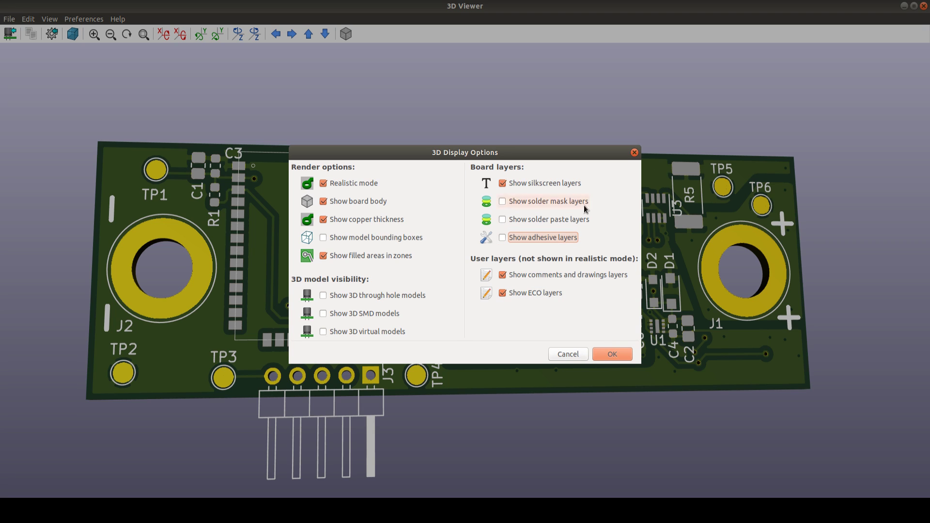
pyautogui.click(613, 354)
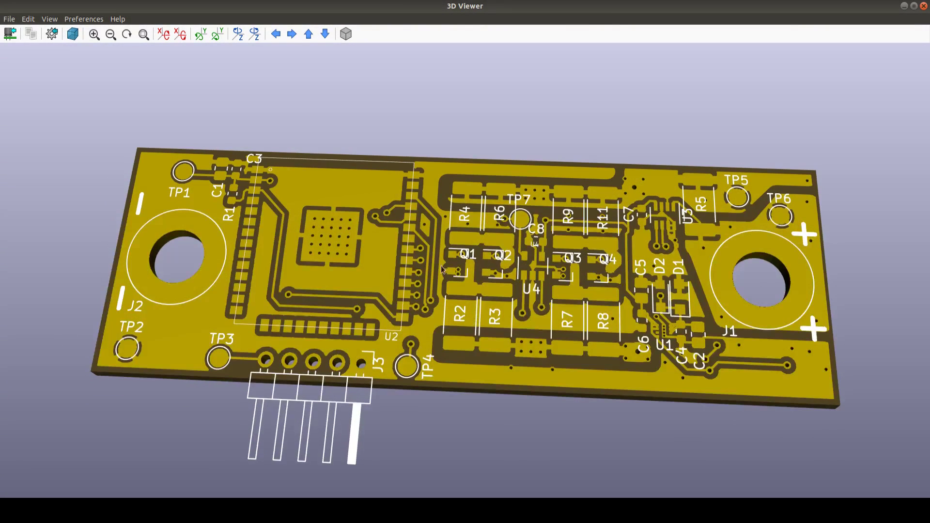
# Hide the silkscreen layers and turn the board over to inspect the bare copper on both sides
pyautogui.click(97, 21)
pyautogui.click(157, 52)
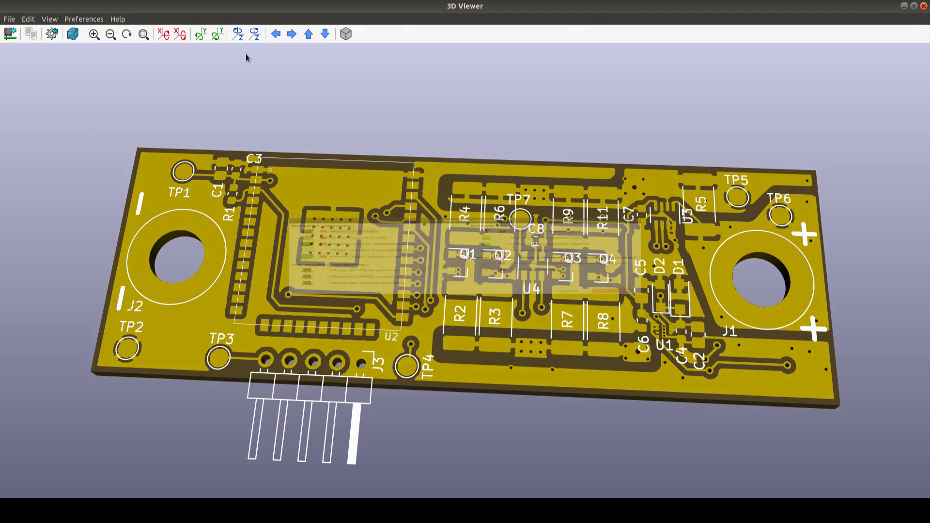
pyautogui.press('Return')
pyautogui.moveTo(515, 346); pyautogui.dragTo(520, 389)
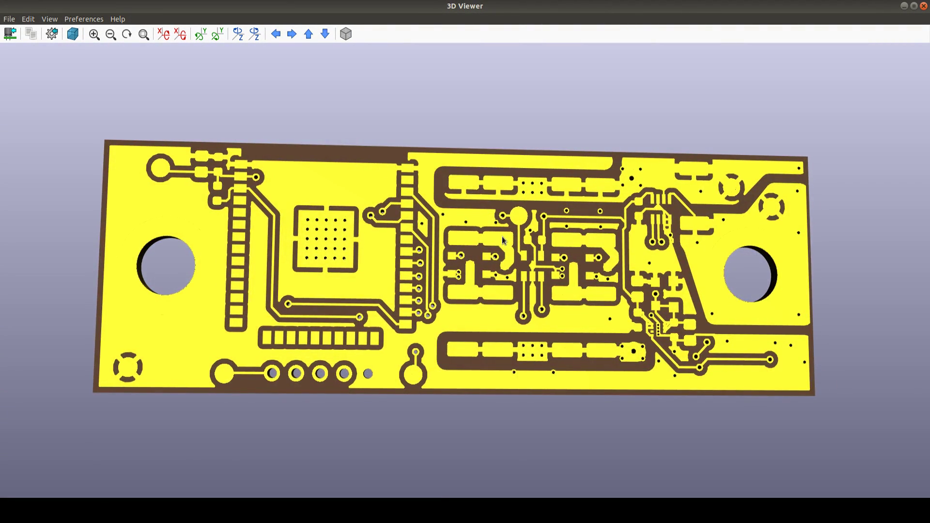
pyautogui.moveTo(504, 241); pyautogui.dragTo(447, 183, button='middle')
pyautogui.moveTo(474, 297); pyautogui.dragTo(332, 222)
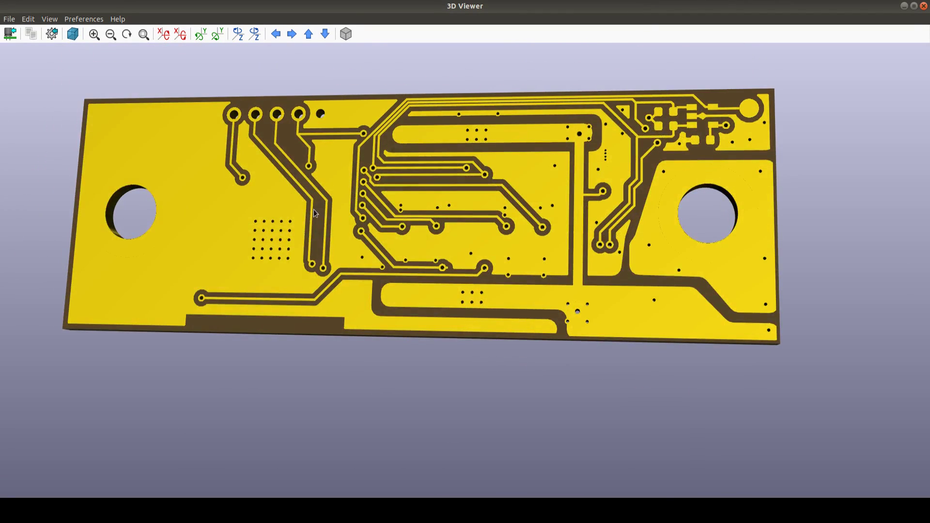
# Show the silkscreen layers again on the underside of the board
pyautogui.click(91, 19)
pyautogui.click(102, 46)
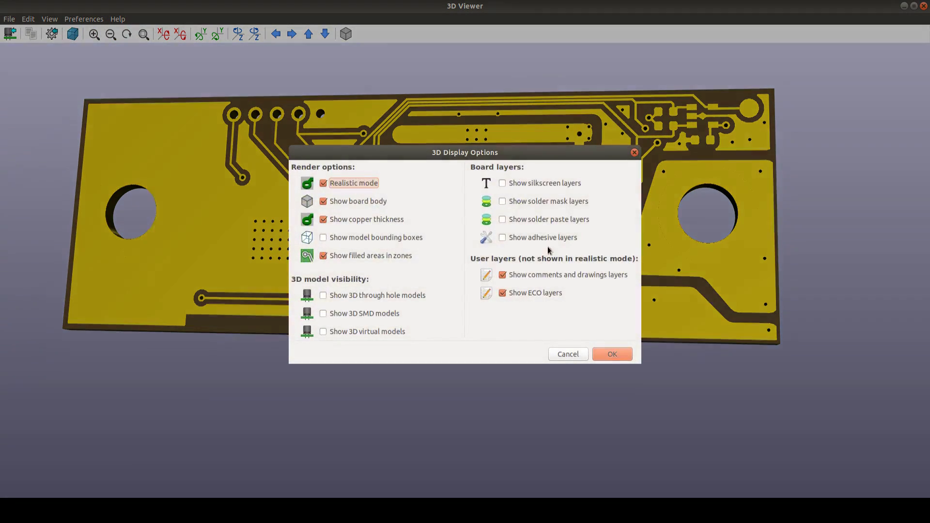
pyautogui.click(612, 355)
# Hide the silkscreen layers, show the solder mask layers, and turn the board back to its component side
pyautogui.click(84, 19)
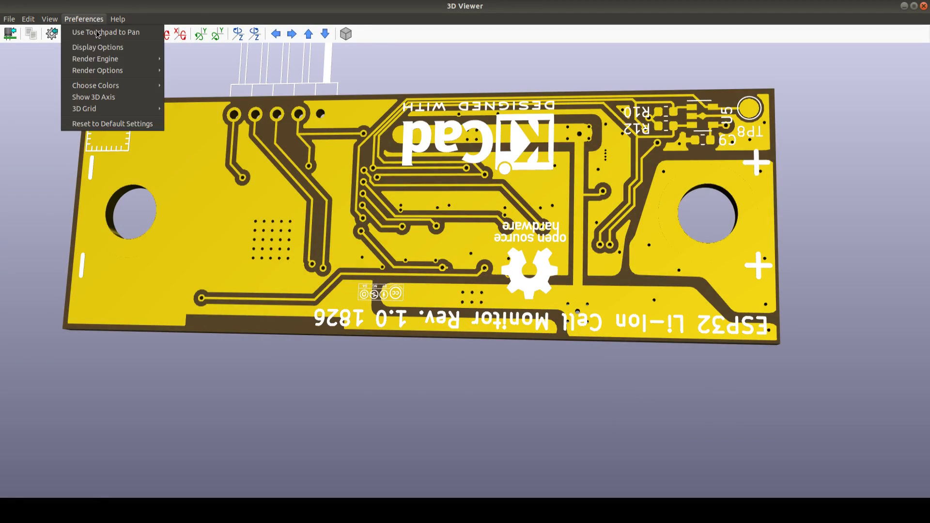
pyautogui.click(103, 46)
pyautogui.click(503, 183)
pyautogui.click(516, 206)
pyautogui.click(614, 355)
pyautogui.moveTo(525, 316); pyautogui.dragTo(376, 118)
pyautogui.moveTo(405, 167); pyautogui.dragTo(541, 311)
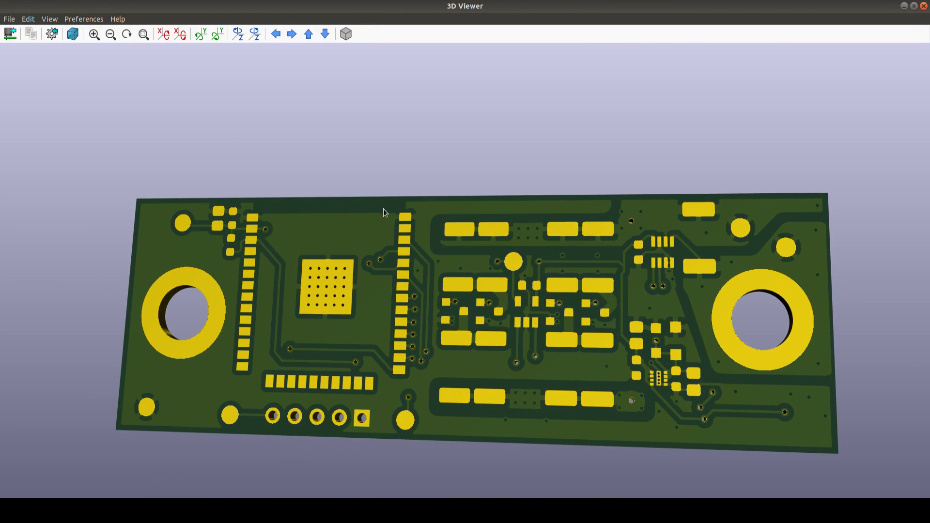
# Render the board with the Raytracing engine and view it from a lower angle
pyautogui.click(79, 20)
pyautogui.moveTo(115, 59)
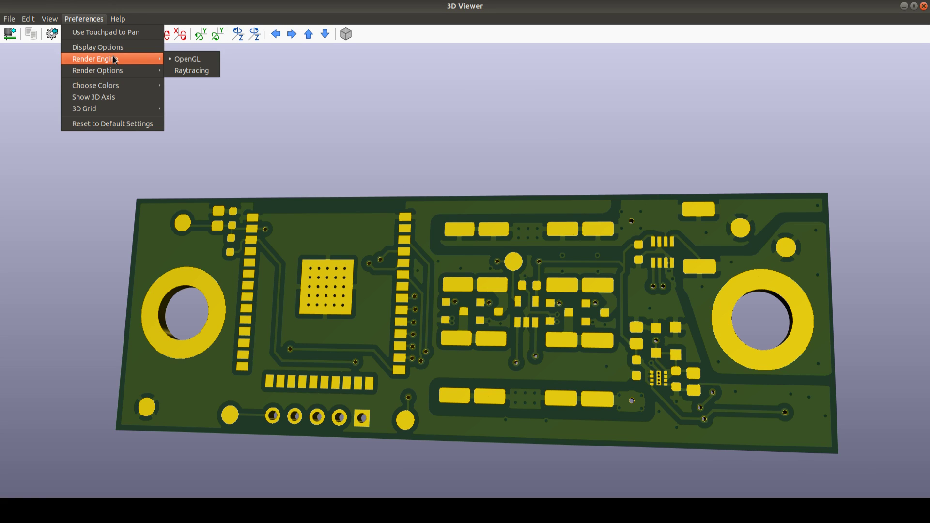
pyautogui.click(182, 73)
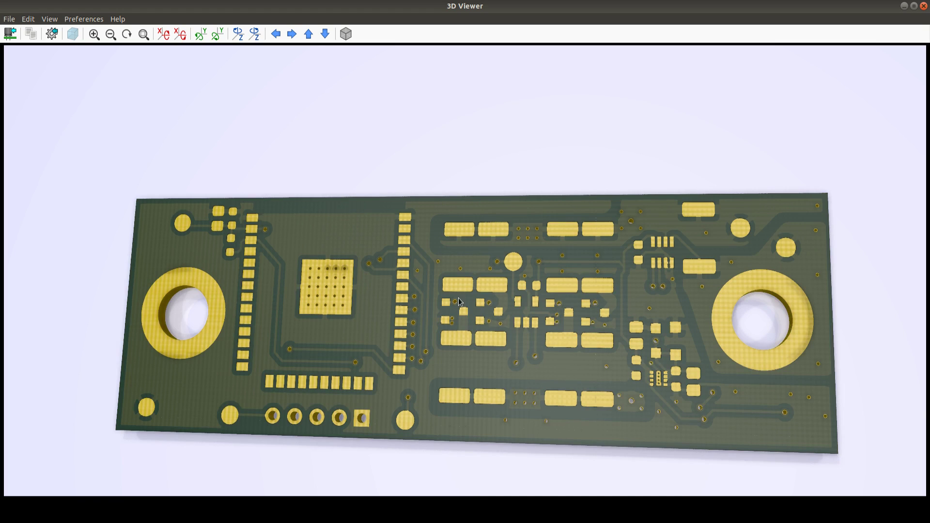
pyautogui.moveTo(458, 297); pyautogui.dragTo(562, 199)
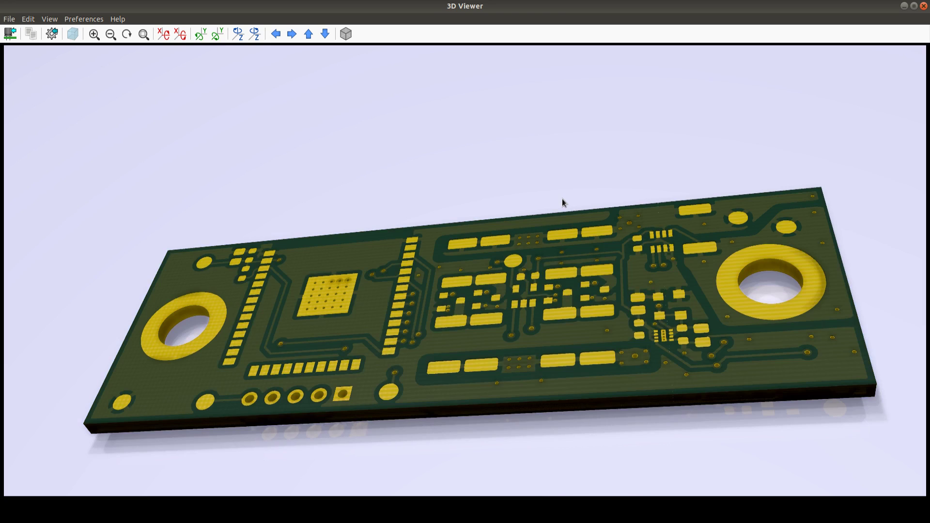
# Switch the render engine back to OpenGL
pyautogui.click(84, 19)
pyautogui.moveTo(128, 72)
pyautogui.moveTo(228, 73)
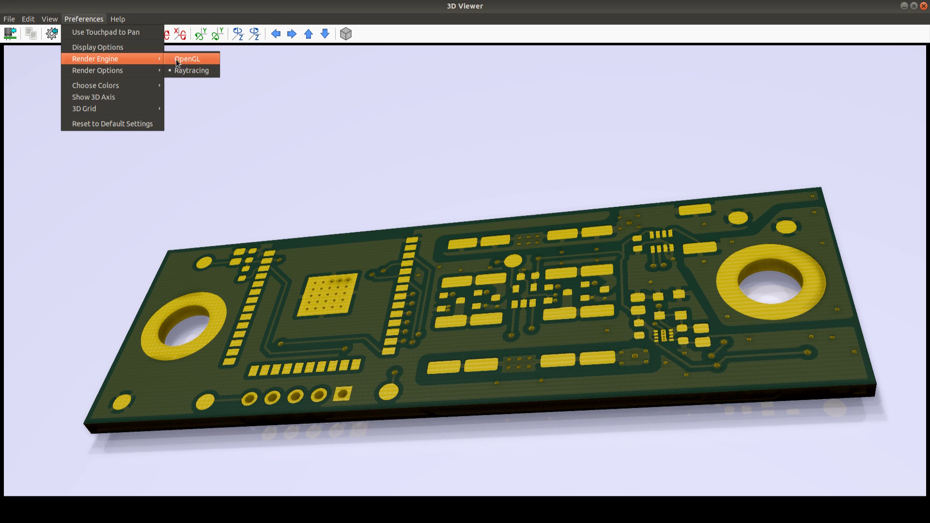
pyautogui.press('Escape')
# Change the solder mask color to the red palette swatch #EF3529 and tilt the board to check it
pyautogui.click(84, 19)
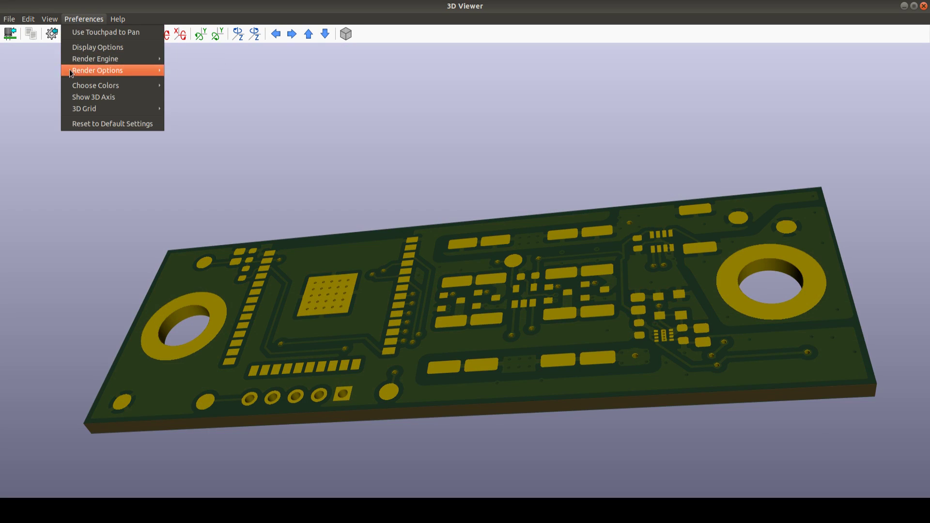
pyautogui.moveTo(106, 84)
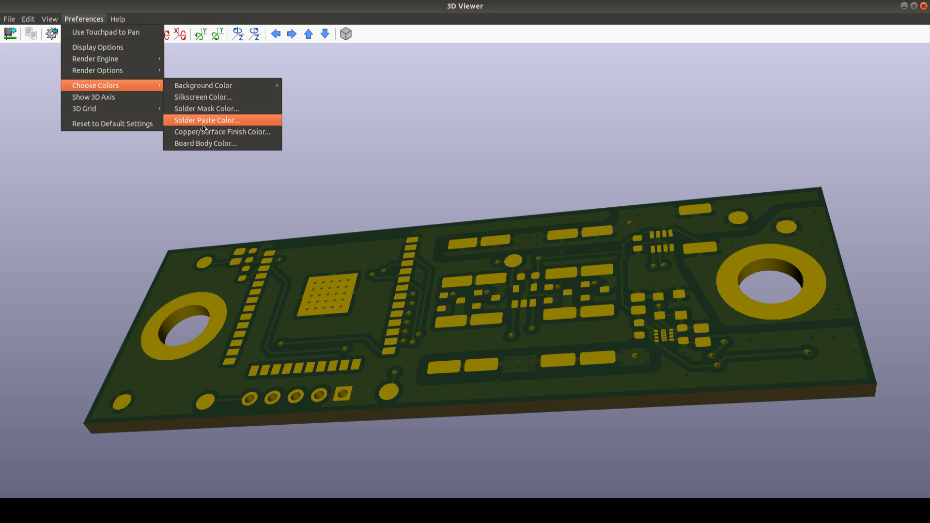
pyautogui.click(210, 111)
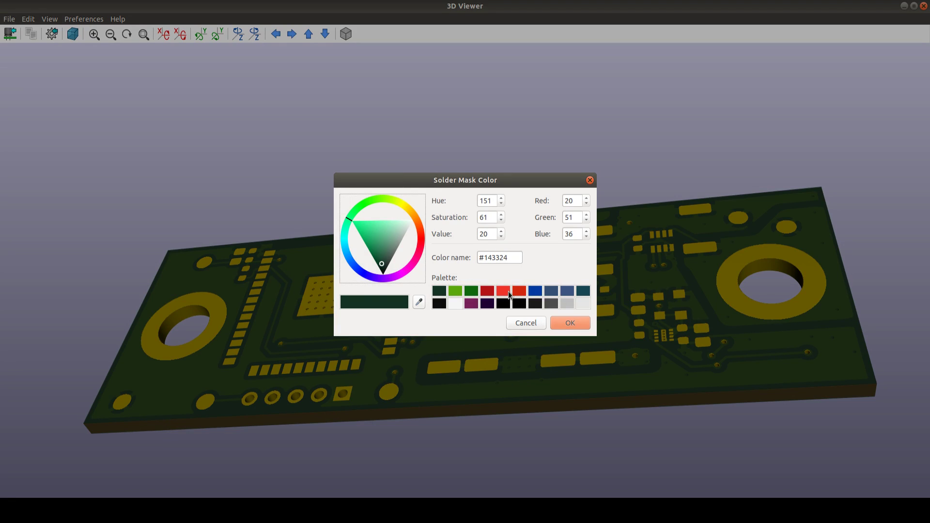
pyautogui.click(504, 291)
pyautogui.click(571, 322)
pyautogui.moveTo(571, 323); pyautogui.dragTo(556, 396)
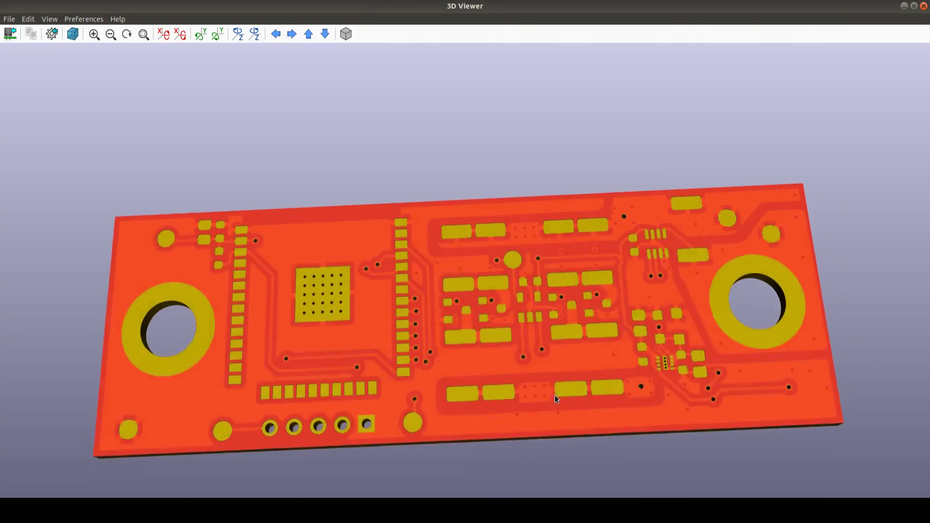
# Change the solder mask color to the purple palette swatch #771F5B and tilt the board to check it
pyautogui.click(83, 18)
pyautogui.moveTo(143, 85)
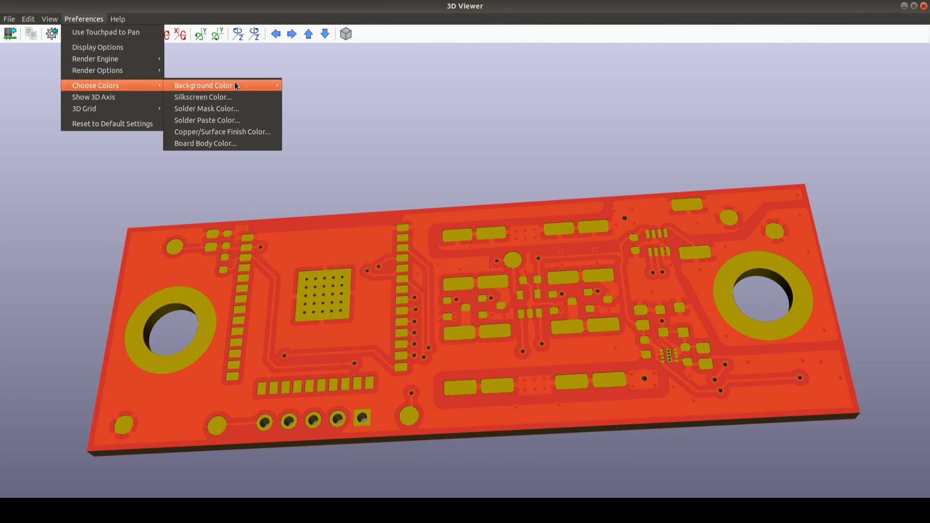
pyautogui.click(250, 108)
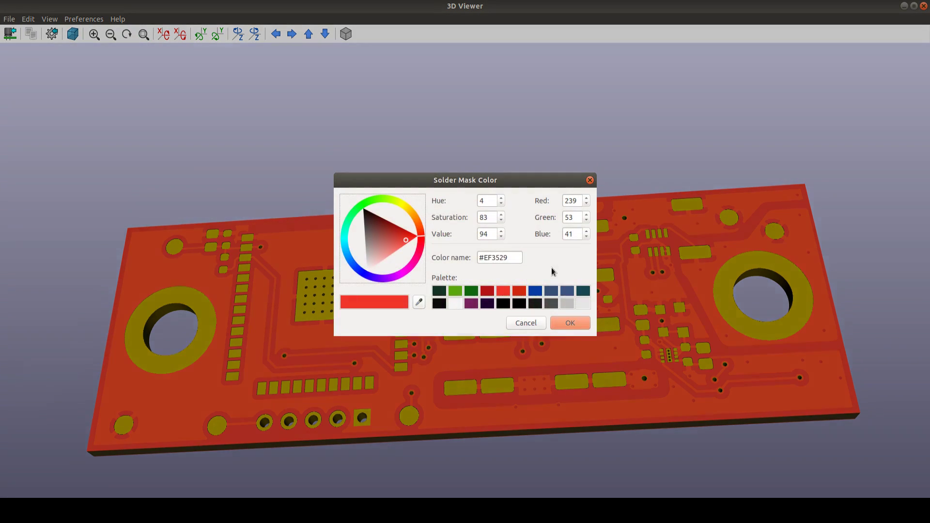
pyautogui.click(472, 304)
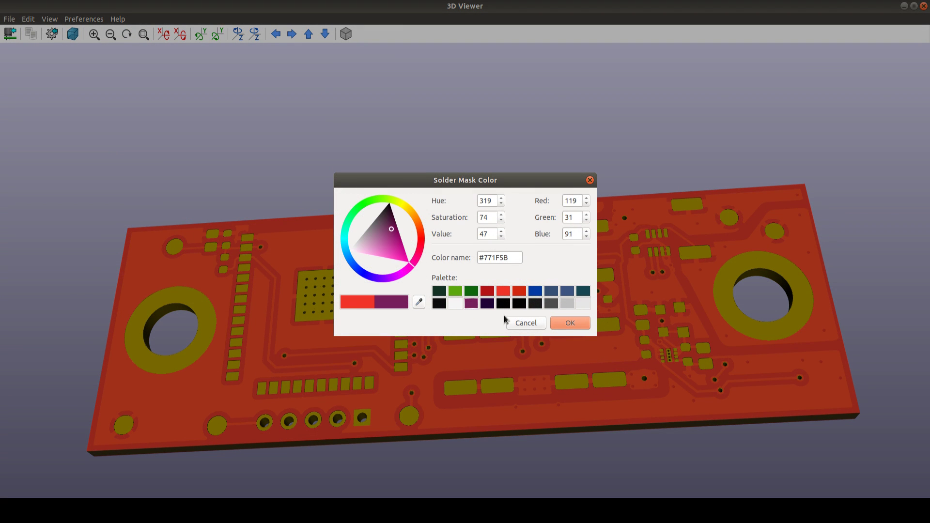
pyautogui.click(570, 322)
pyautogui.moveTo(455, 307); pyautogui.dragTo(463, 243)
pyautogui.moveTo(380, 102); pyautogui.dragTo(546, 432)
# Show the 5 mm 3D grid and rotate the board to view it against the grid
pyautogui.click(85, 20)
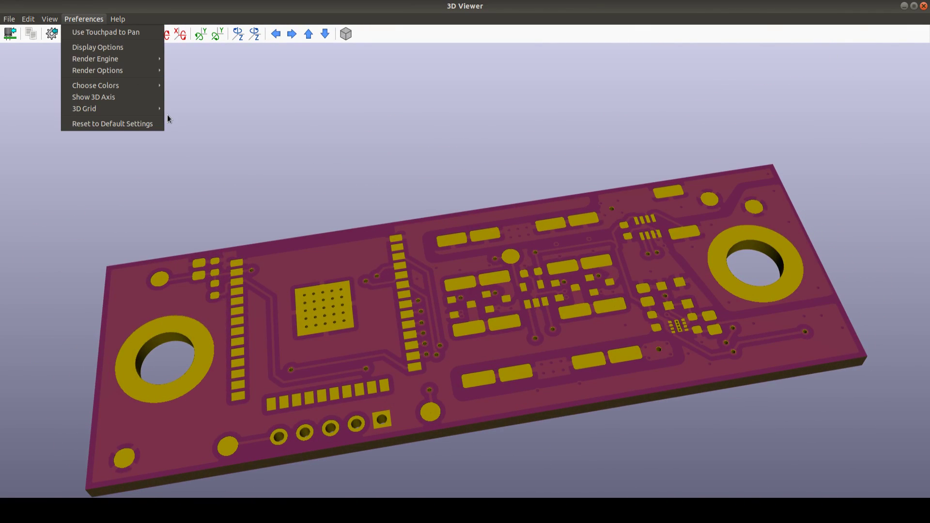
pyautogui.moveTo(133, 108)
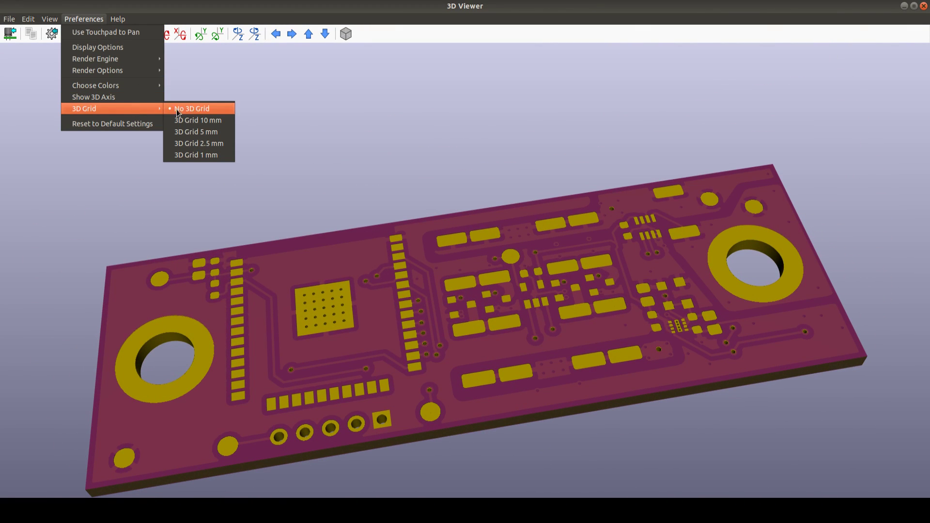
pyautogui.click(196, 132)
pyautogui.moveTo(702, 337); pyautogui.dragTo(396, 232)
# Leave the 3D Viewer and open the Footprint Editor from the KiCad project manager
pyautogui.click(85, 19)
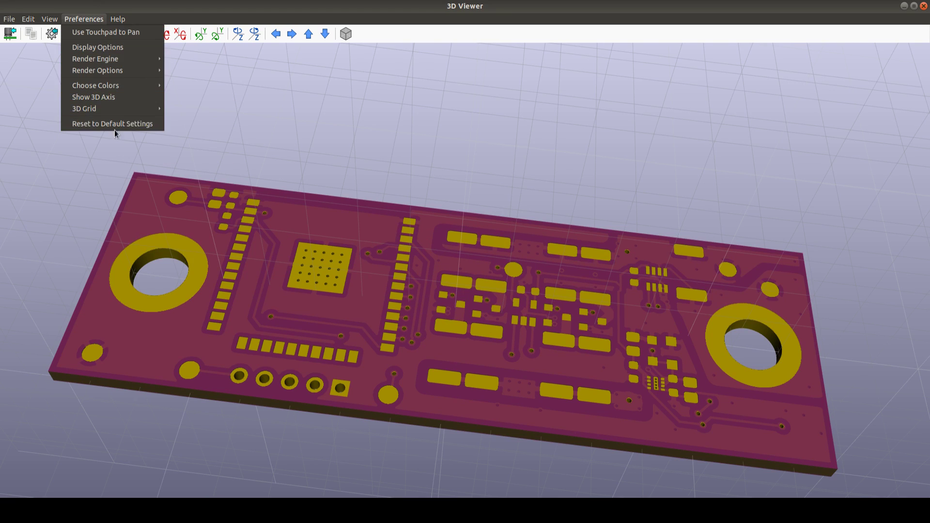
pyautogui.moveTo(3, 20)
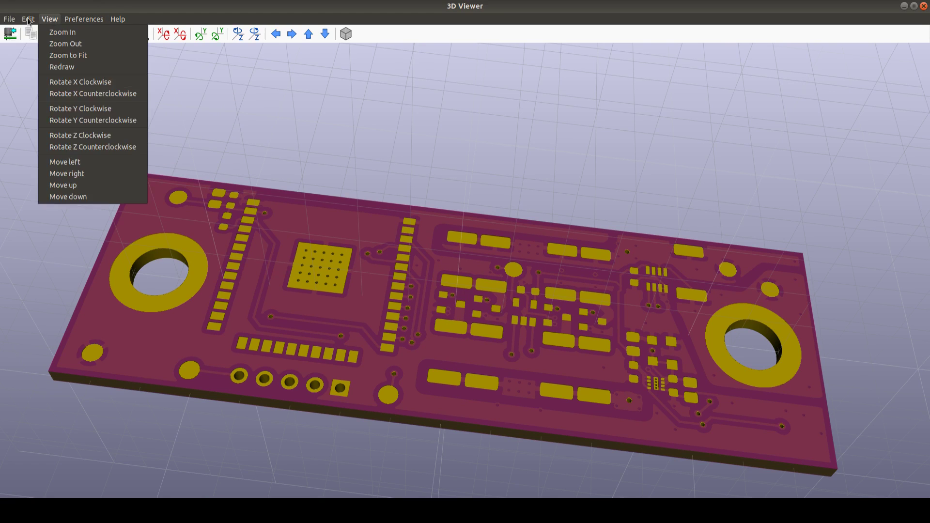
pyautogui.click(17, 59)
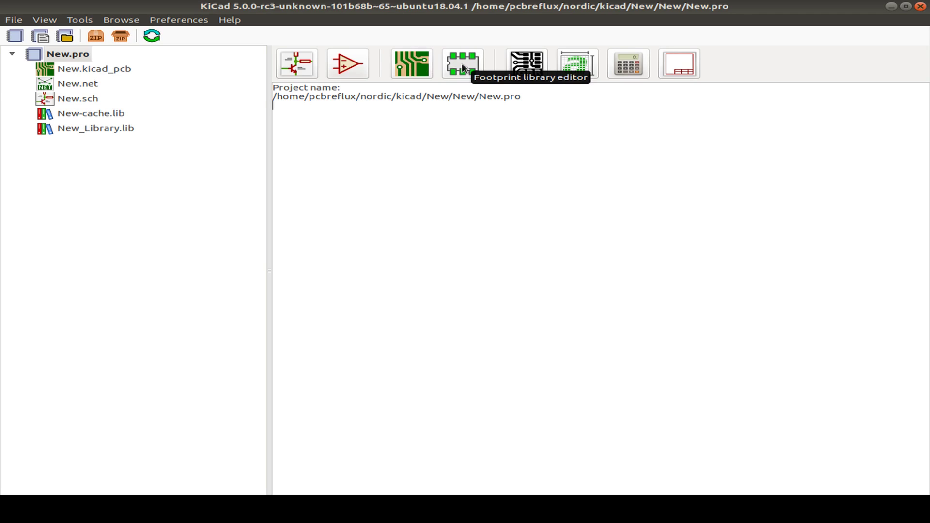
pyautogui.click(463, 68)
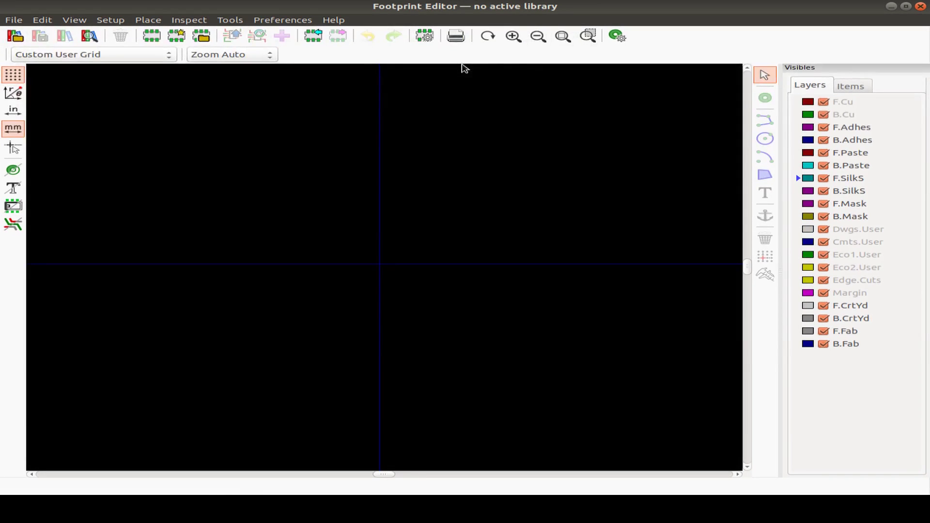
# Filter the footprint libraries by "mo" and set the lowercase "module" library as the active one
pyautogui.click(14, 20)
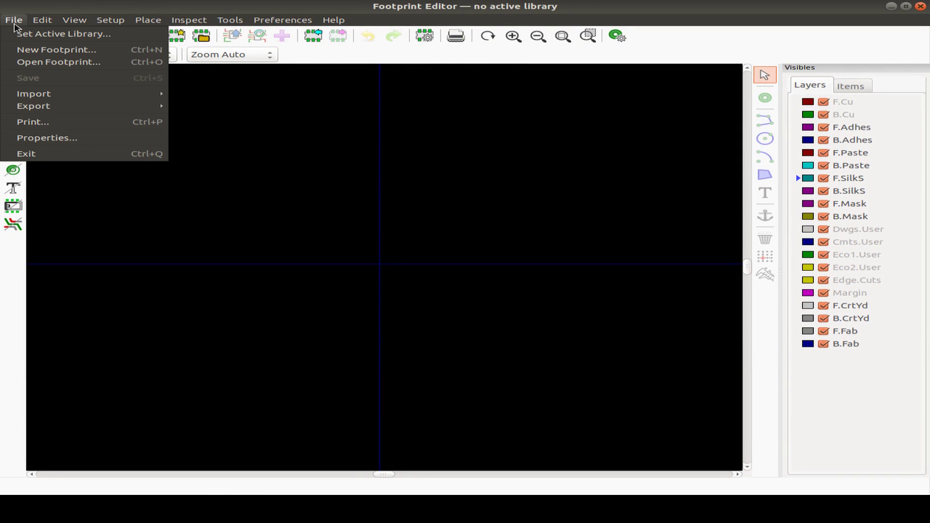
pyautogui.click(73, 33)
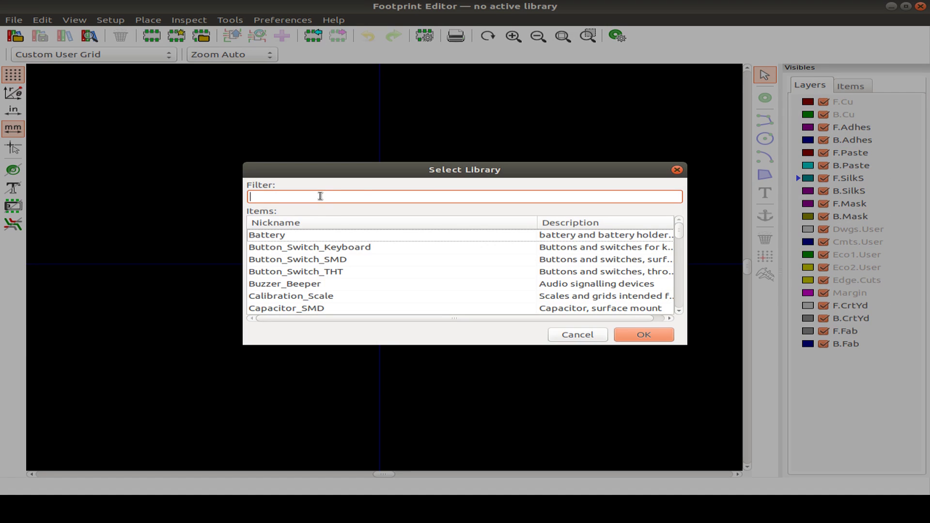
pyautogui.write('mo')
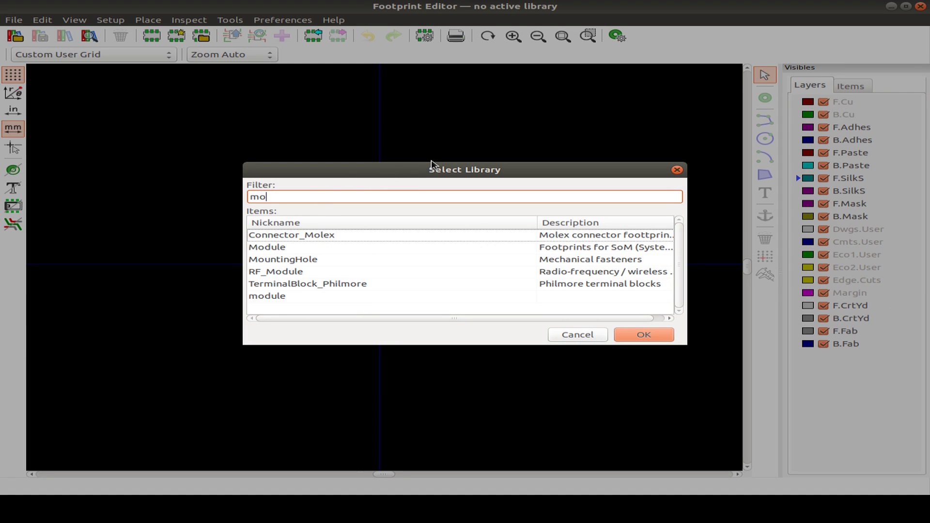
pyautogui.doubleClick(288, 296)
# Start loading a footprint through the Library Browser and list the footprints of the "module" library
pyautogui.click(89, 36)
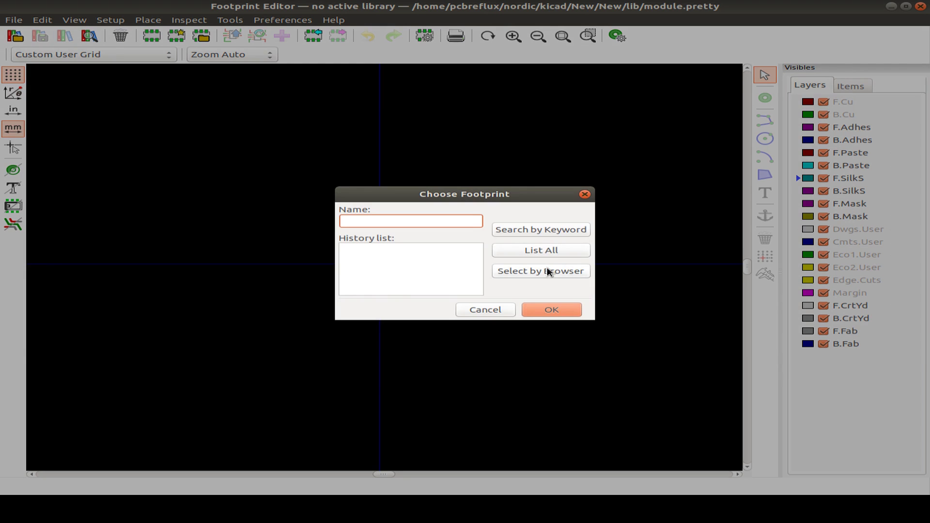
pyautogui.click(549, 271)
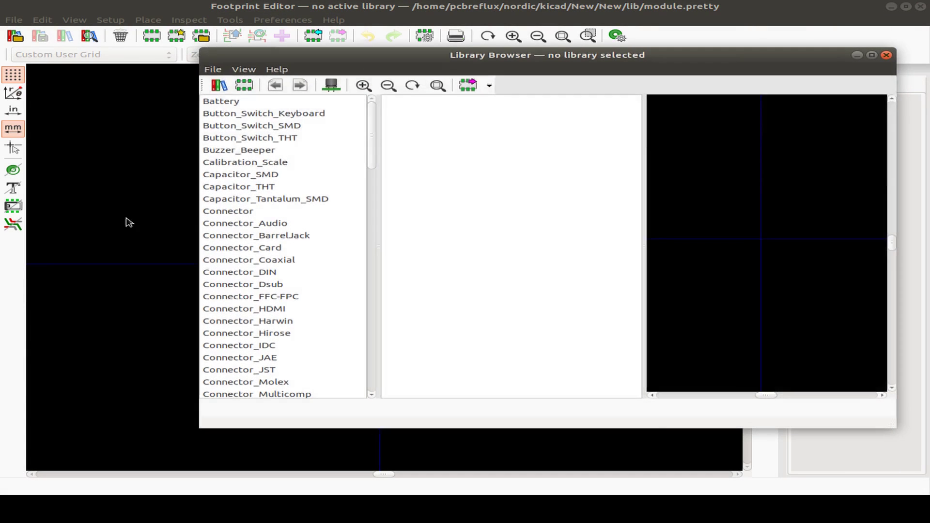
pyautogui.click(297, 189)
pyautogui.scroll(-8, 318, 262)
pyautogui.scroll(-15, 339, 254)
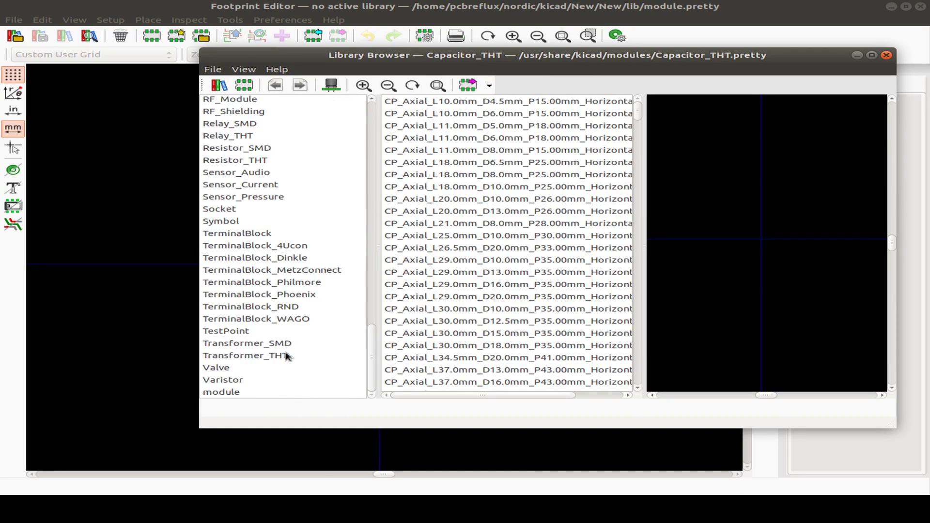
pyautogui.click(224, 393)
# Preview the ESP-WROOM-32, ESP-WROOM-32-short and ESP32-WROVER footprints, and load ESP32-WROVER-short into the editor
pyautogui.click(439, 162)
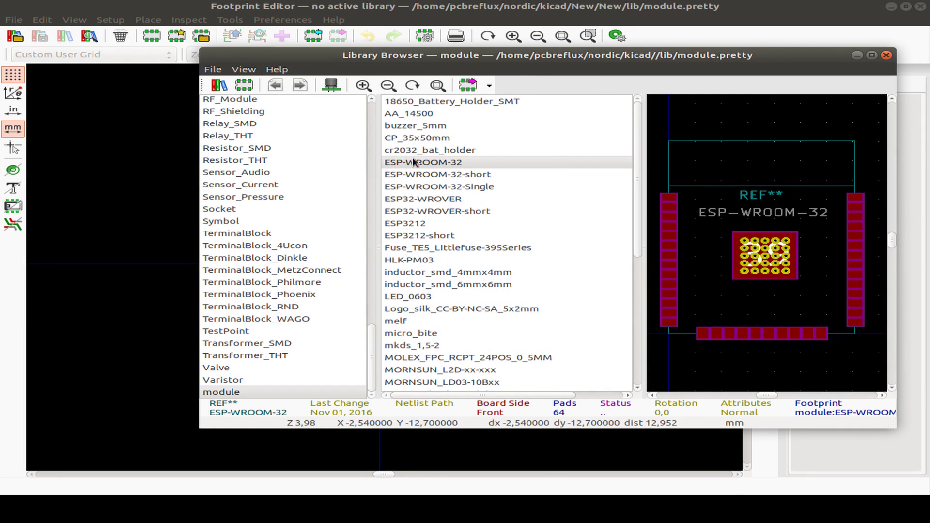
pyautogui.click(443, 175)
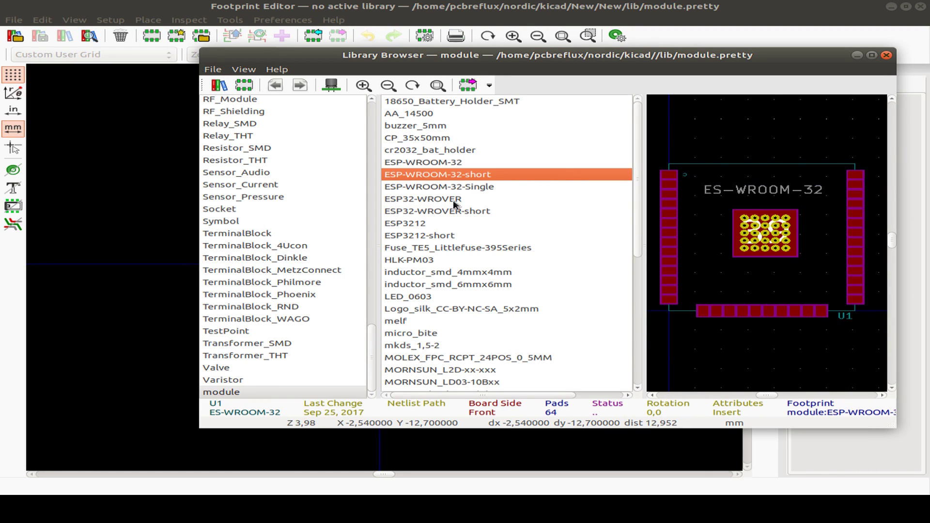
pyautogui.click(446, 212)
pyautogui.click(433, 200)
pyautogui.click(441, 212)
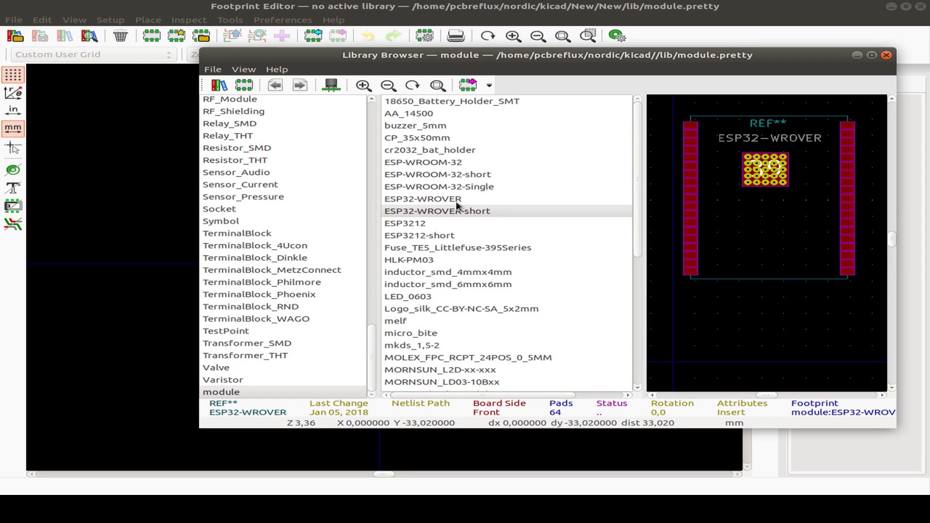
pyautogui.doubleClick(457, 212)
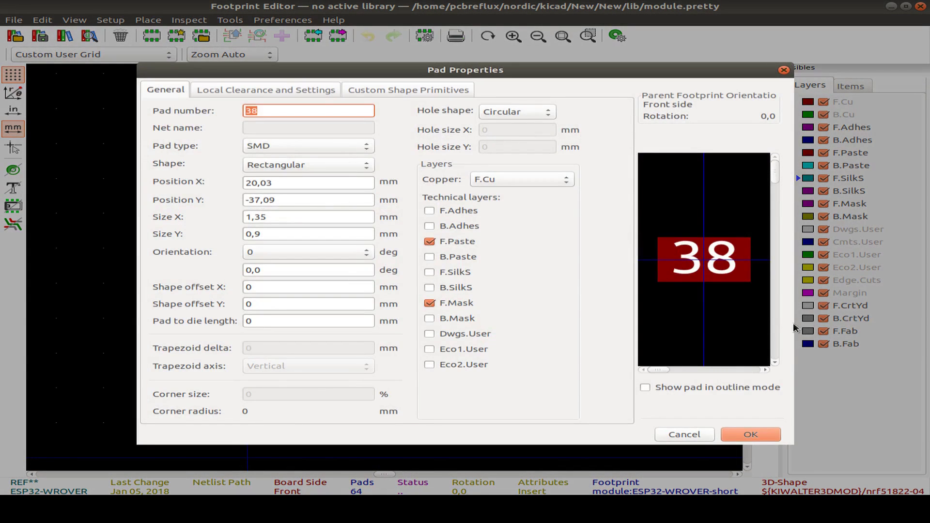
pyautogui.press('Escape')
pyautogui.click(765, 98)
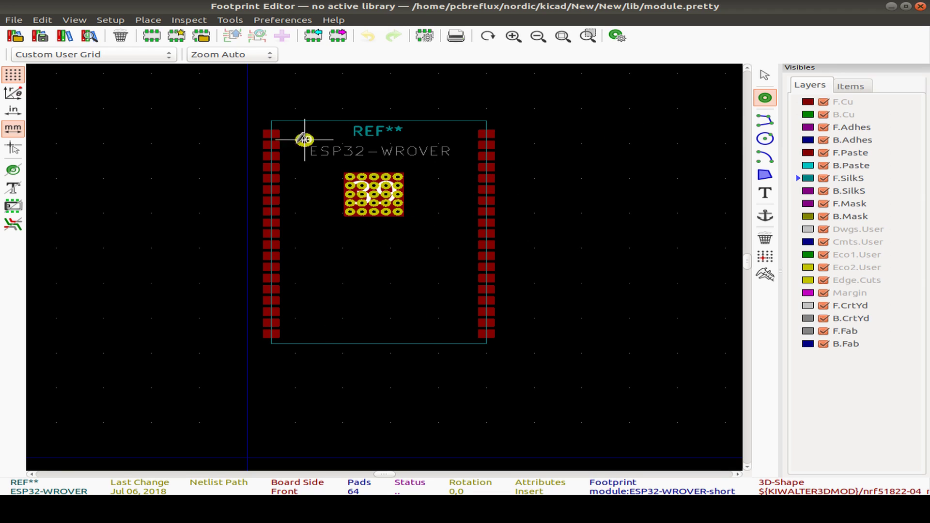
pyautogui.press('Escape')
# Set the copper zone connection of a through-hole pad 39 in the central thermal pad to Solid
pyautogui.doubleClick(361, 183)
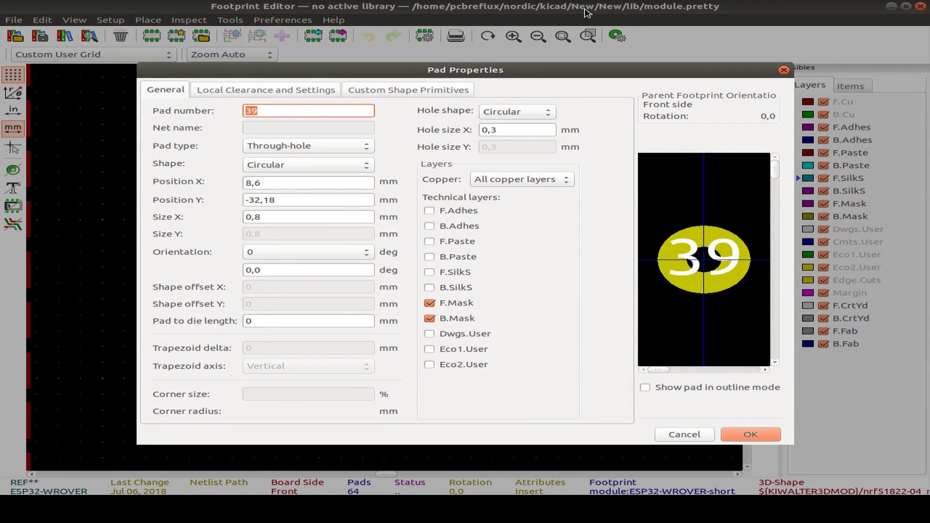
pyautogui.click(292, 91)
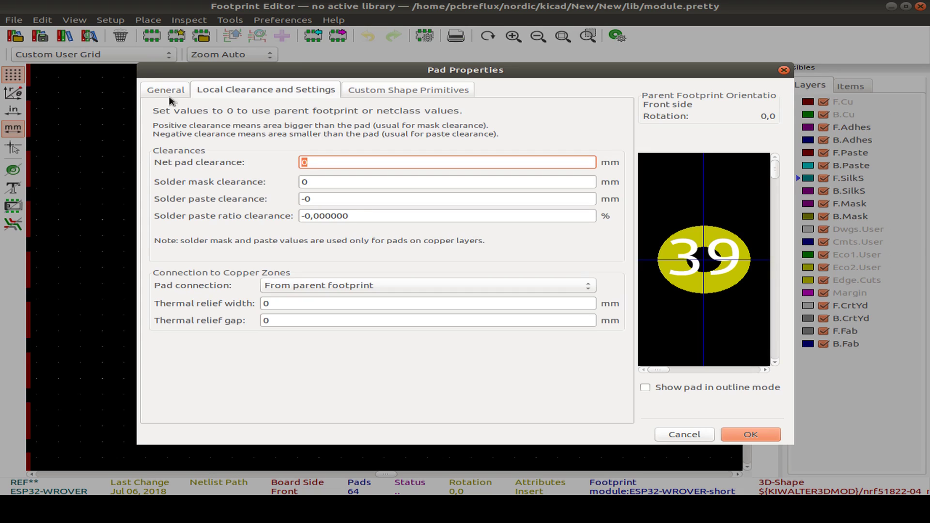
pyautogui.click(391, 287)
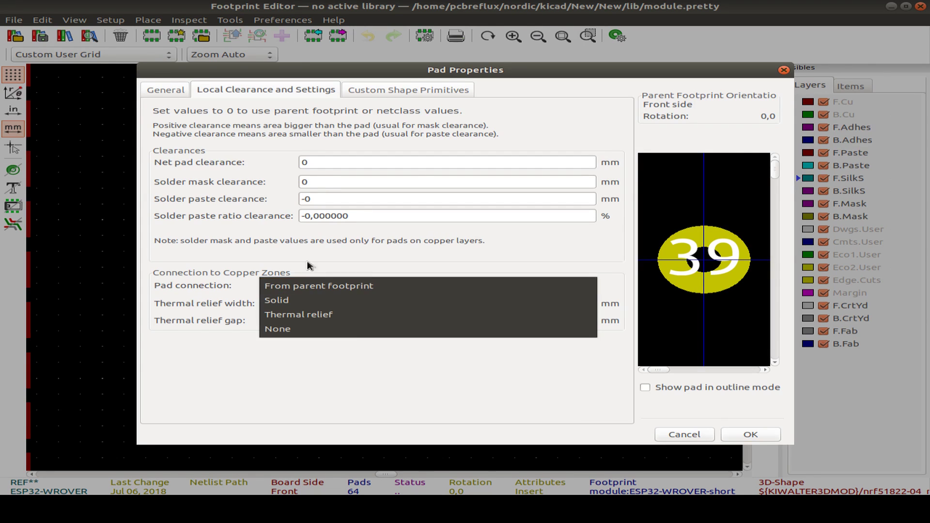
pyautogui.click(284, 301)
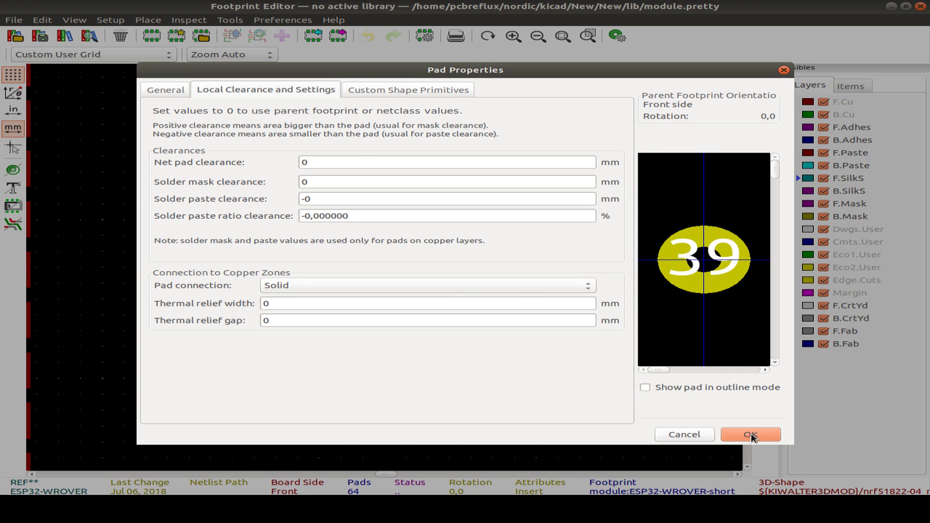
pyautogui.click(750, 434)
pyautogui.click(420, 201)
# Toggle the outline display of footprint graphics and the high-contrast mode on and back off
pyautogui.scroll(-4, 297, 264)
pyautogui.moveTo(297, 265); pyautogui.dragTo(300, 198, button='middle')
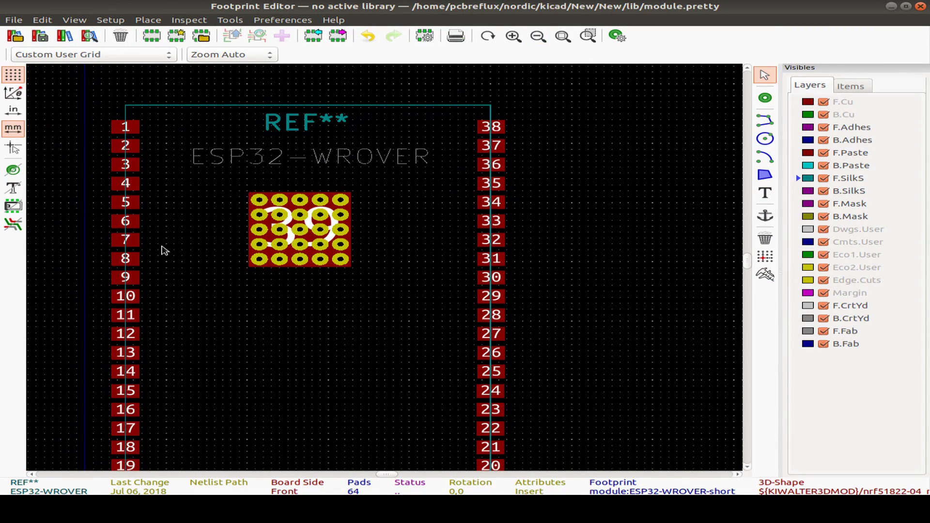
pyautogui.moveTo(363, 166); pyautogui.dragTo(444, 139, button='middle')
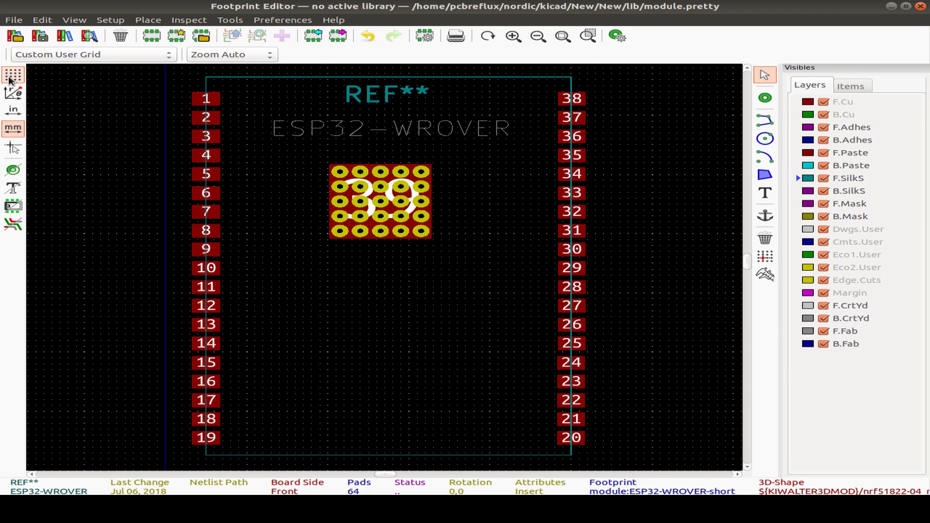
pyautogui.click(13, 93)
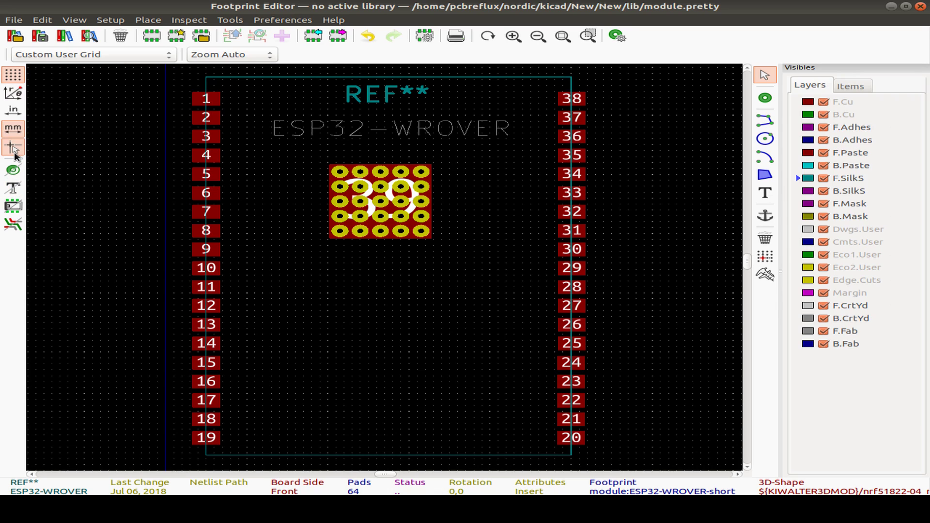
pyautogui.click(13, 207)
pyautogui.click(13, 208)
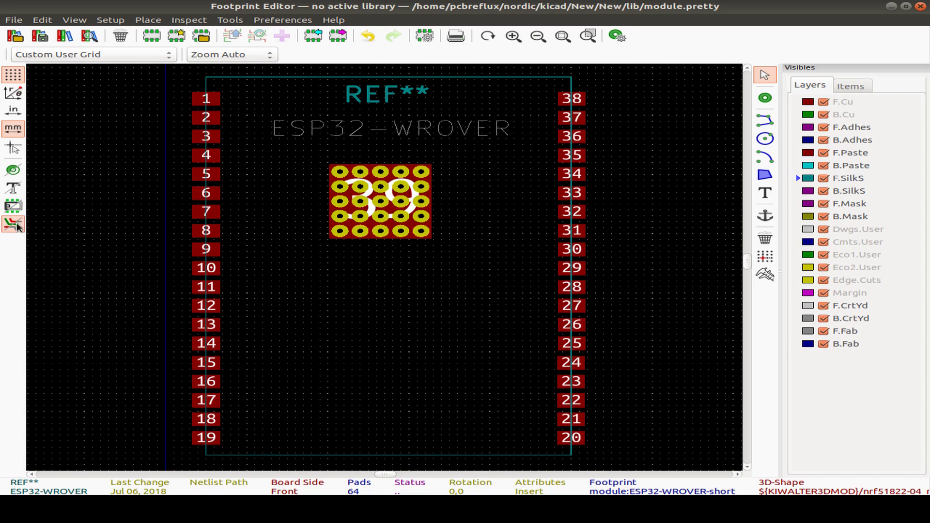
pyautogui.click(14, 224)
pyautogui.click(13, 224)
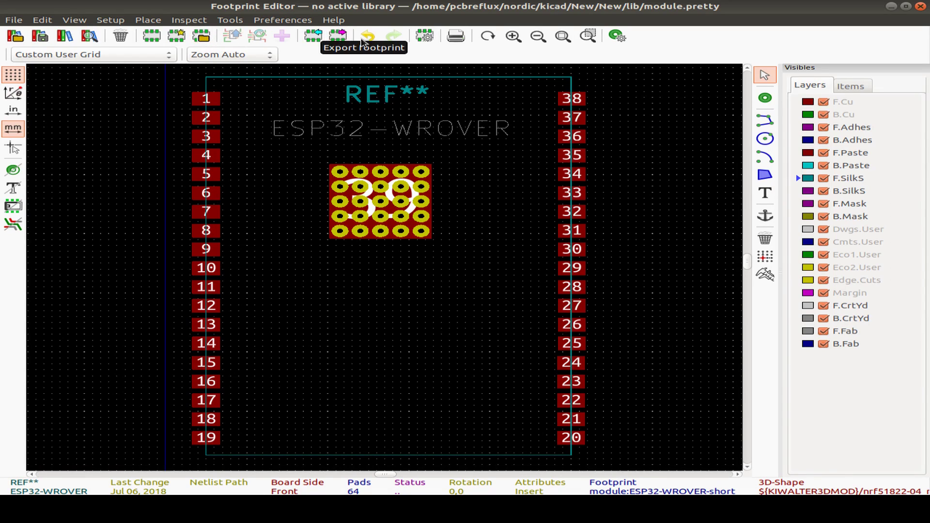
# Change the footprint's value text to ESP32-WROVER2 in its properties and select that text on the canvas
pyautogui.click(425, 37)
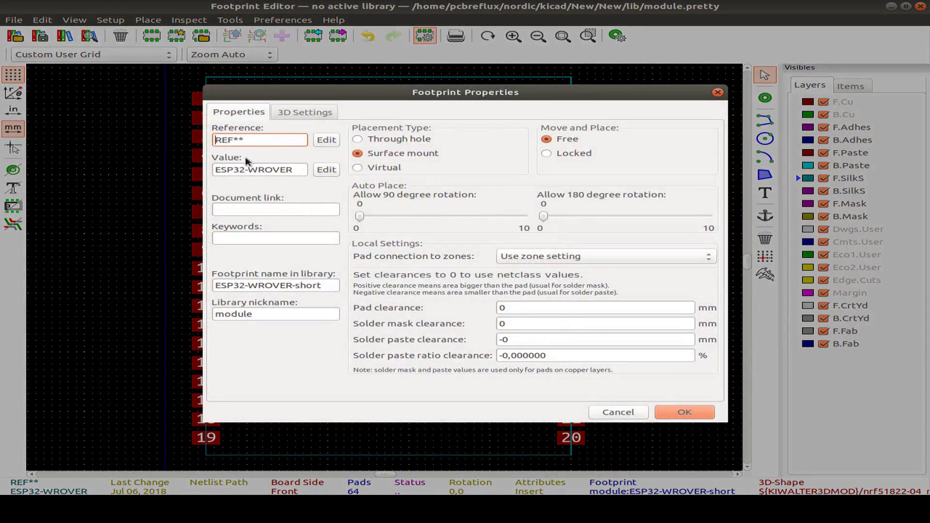
pyautogui.click(296, 167)
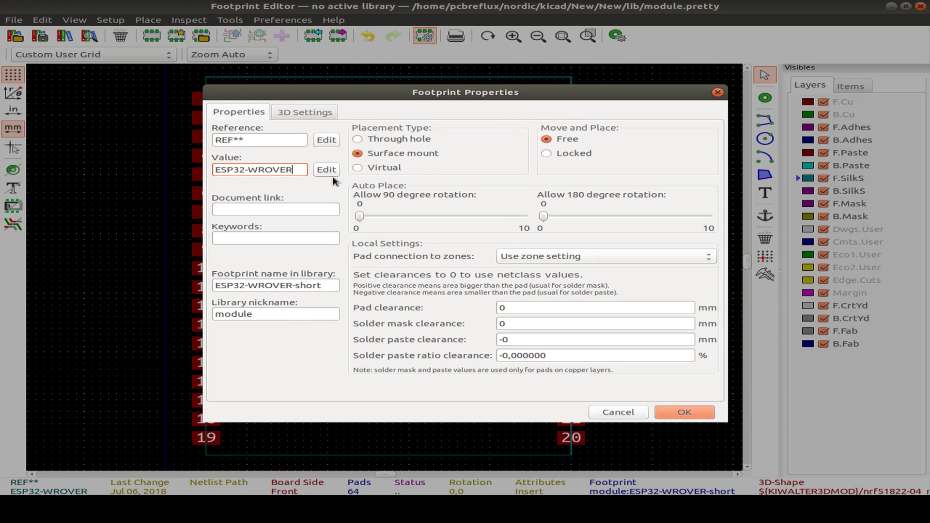
pyautogui.click(315, 170)
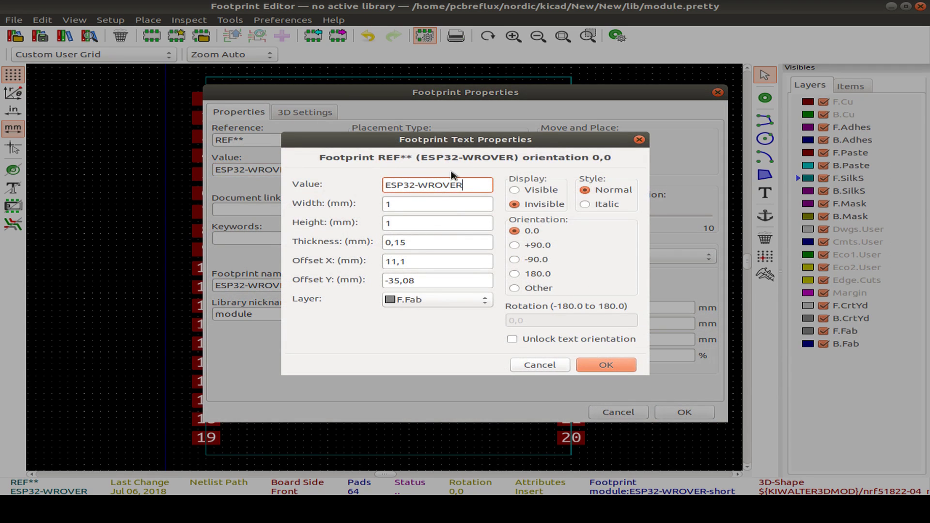
pyautogui.write('2')
pyautogui.click(625, 366)
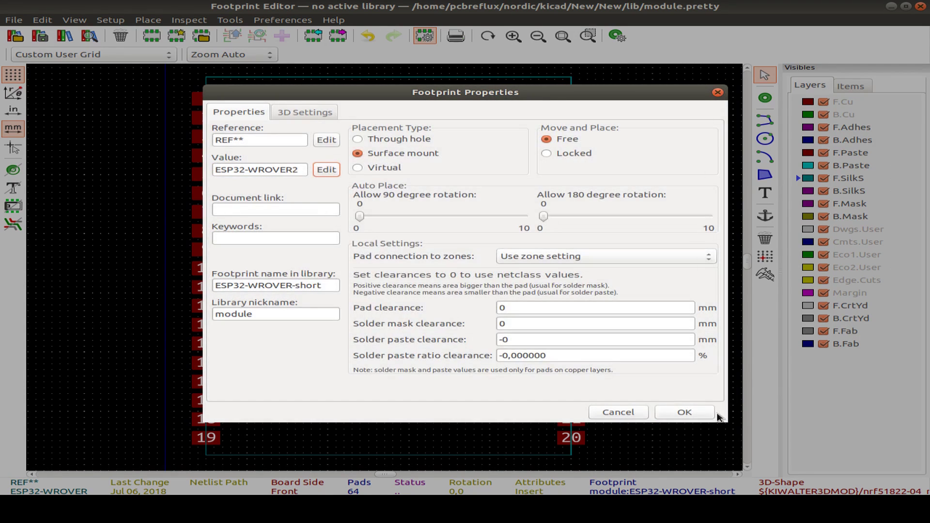
pyautogui.click(685, 412)
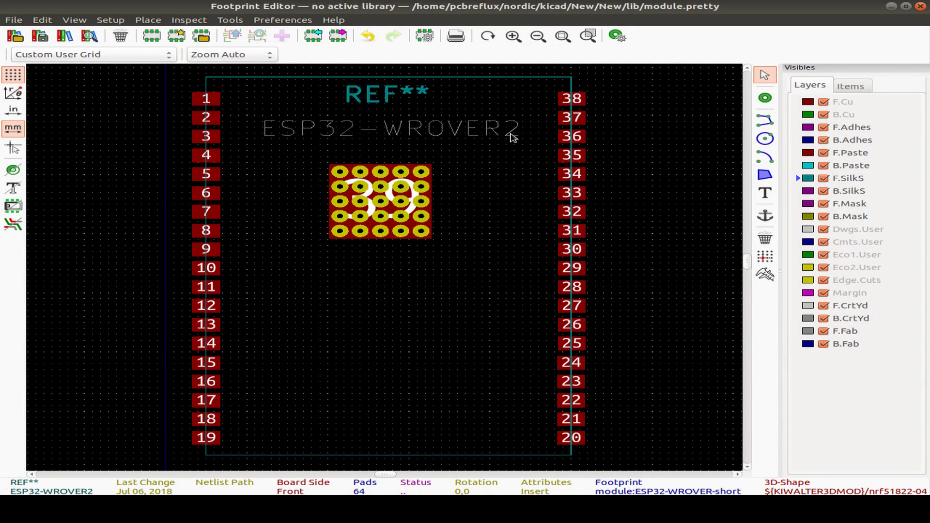
pyautogui.click(491, 135)
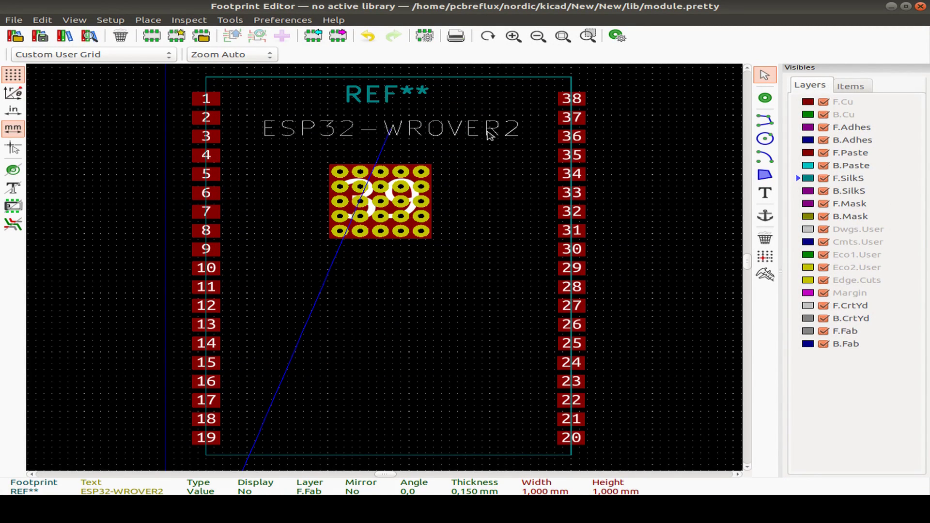
# Change the footprint's value text back to ESP32-WROVER
pyautogui.doubleClick(450, 130)
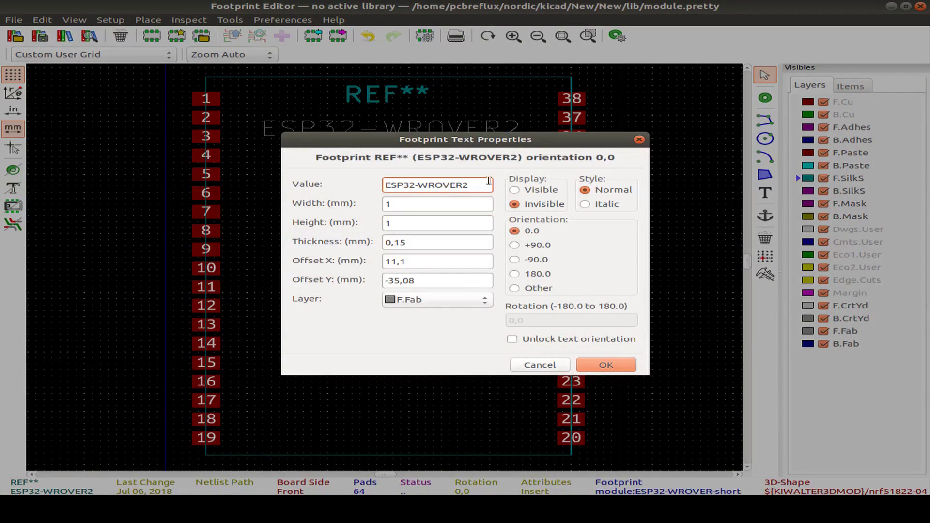
pyautogui.press('BackSpace')
pyautogui.click(606, 366)
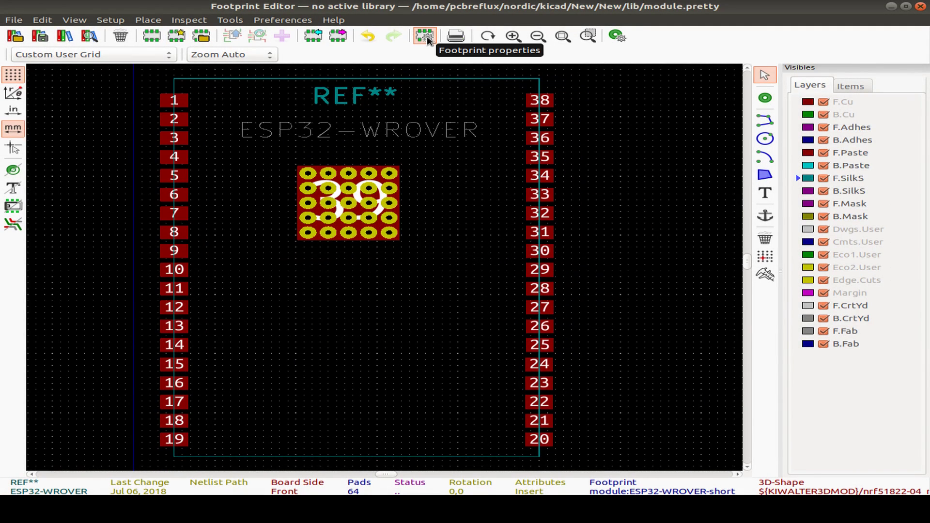
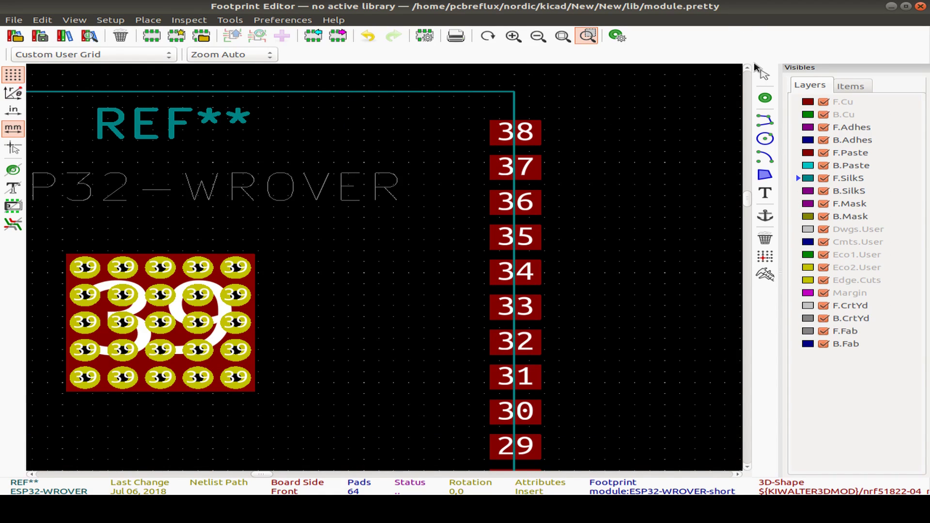
# Place a new pad outside the outline beside pad 38, at about X 23,2 mm, Y -37,2 mm, and open its properties
pyautogui.click(766, 99)
pyautogui.click(765, 75)
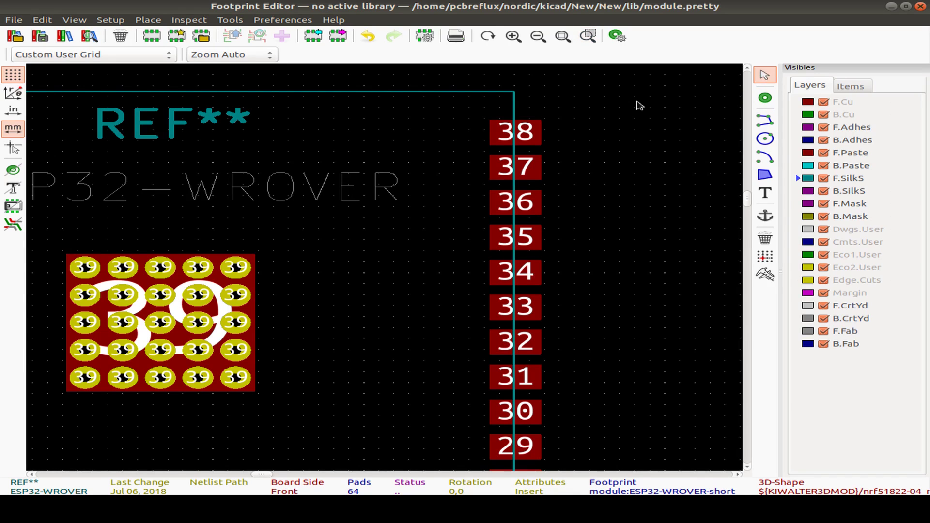
pyautogui.click(765, 98)
pyautogui.click(634, 129)
pyautogui.press('Escape')
pyautogui.doubleClick(633, 130)
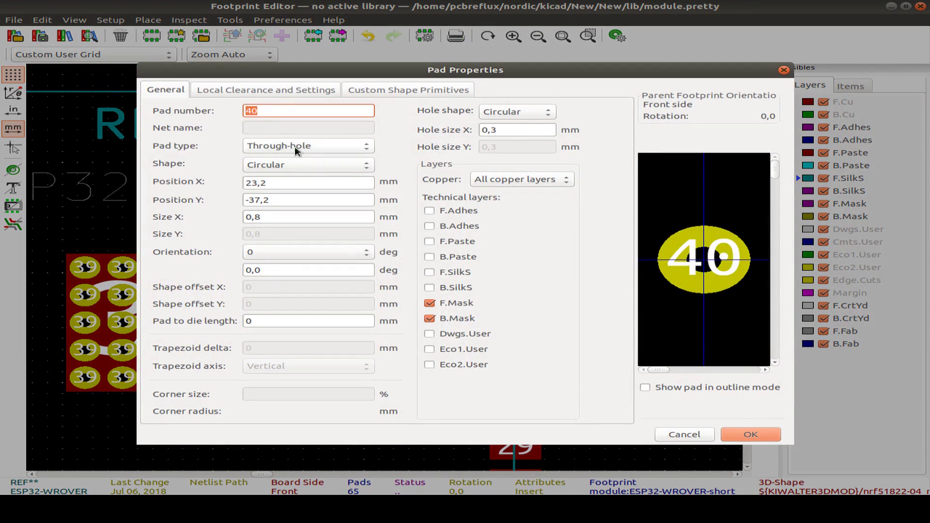
# Try the Connector type for the new pad, and switch its type to NPTH, Mechanical
pyautogui.click(353, 146)
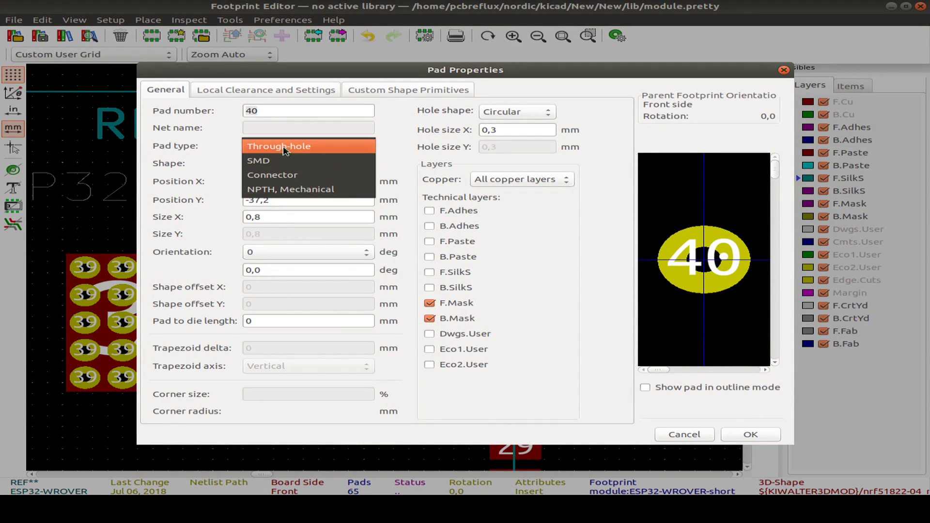
pyautogui.click(312, 175)
pyautogui.click(304, 147)
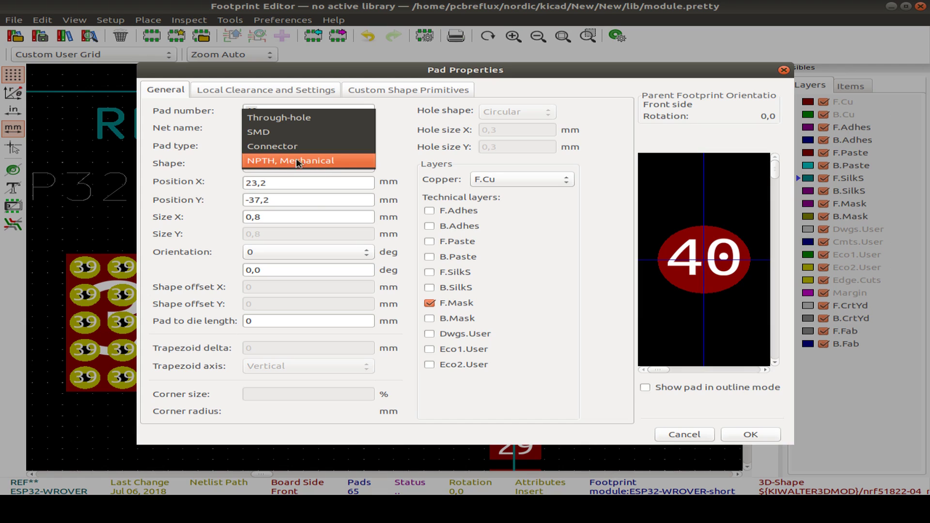
pyautogui.click(341, 161)
pyautogui.click(328, 146)
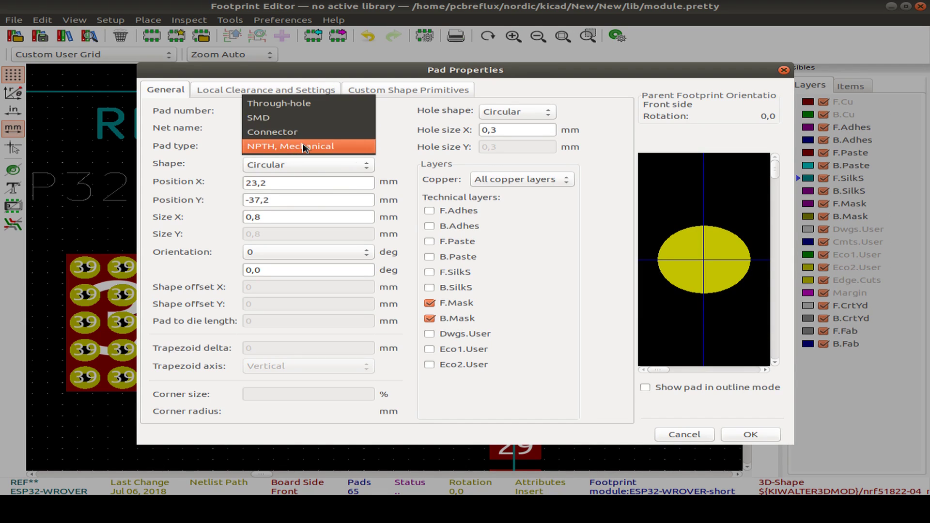
pyautogui.click(303, 146)
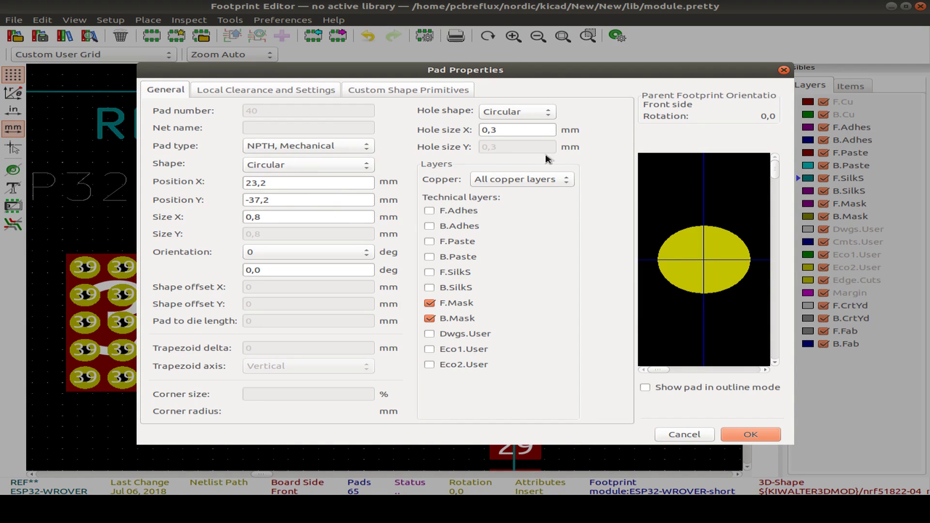
# Try the Oval, Rectangular and Trapezoidal pad shapes in turn, ending with Rounded Rectangle
pyautogui.click(371, 165)
pyautogui.click(270, 179)
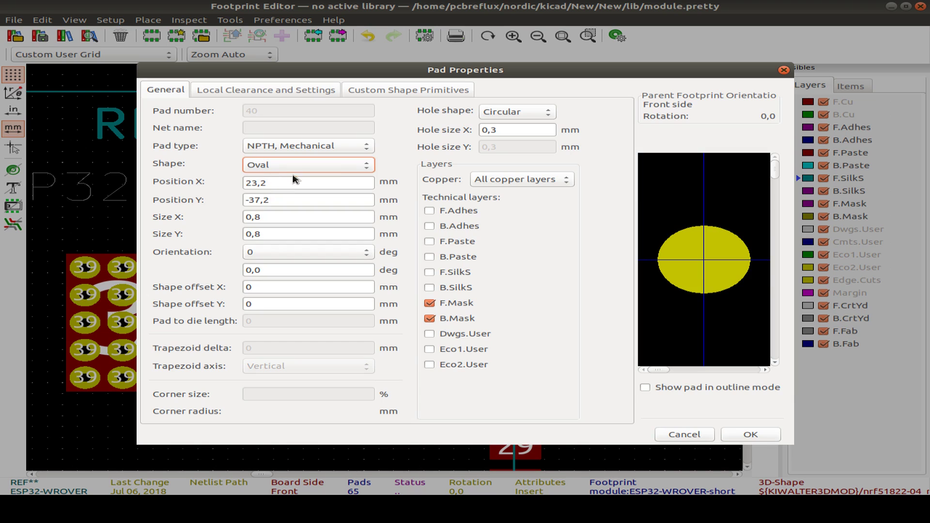
pyautogui.click(289, 165)
pyautogui.click(290, 188)
pyautogui.click(291, 163)
pyautogui.click(295, 178)
pyautogui.click(296, 165)
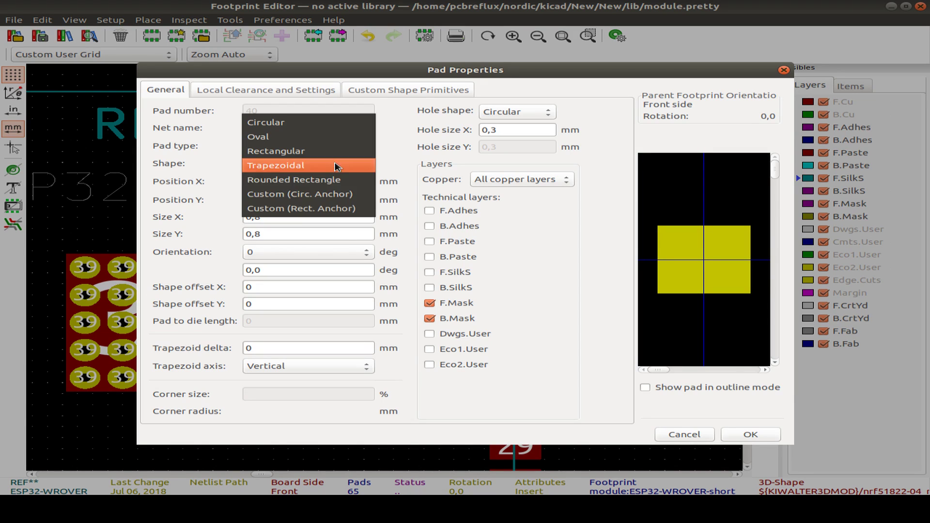
pyautogui.click(302, 181)
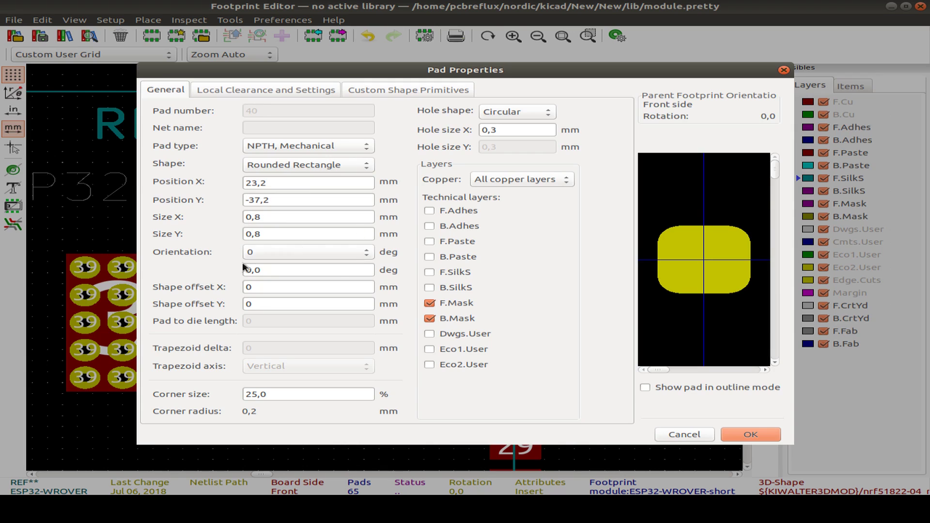
# Try a 90-degree orientation, and make the pad Trapezoidal with a custom orientation of 45 degrees
pyautogui.click(341, 252)
pyautogui.click(334, 266)
pyautogui.click(353, 165)
pyautogui.click(353, 164)
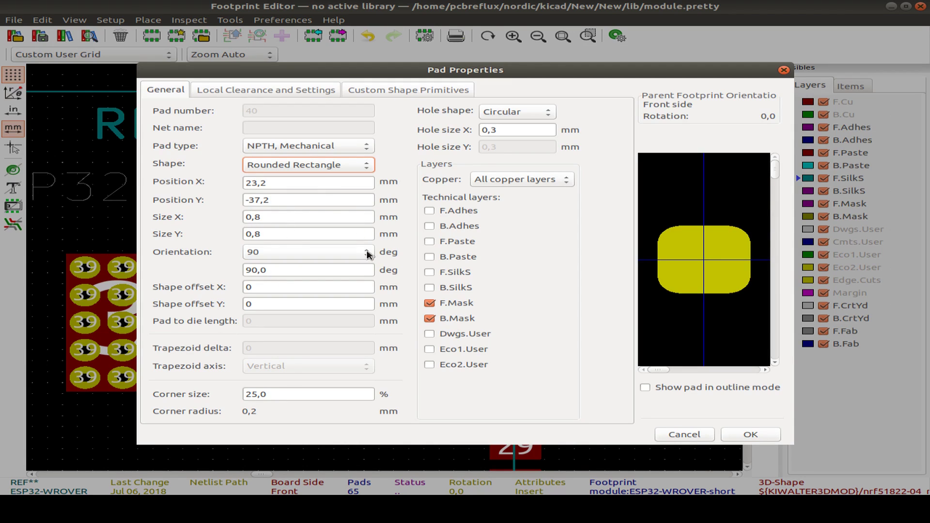
pyautogui.click(354, 164)
pyautogui.click(317, 151)
pyautogui.click(368, 253)
pyautogui.click(271, 299)
pyautogui.click(251, 269)
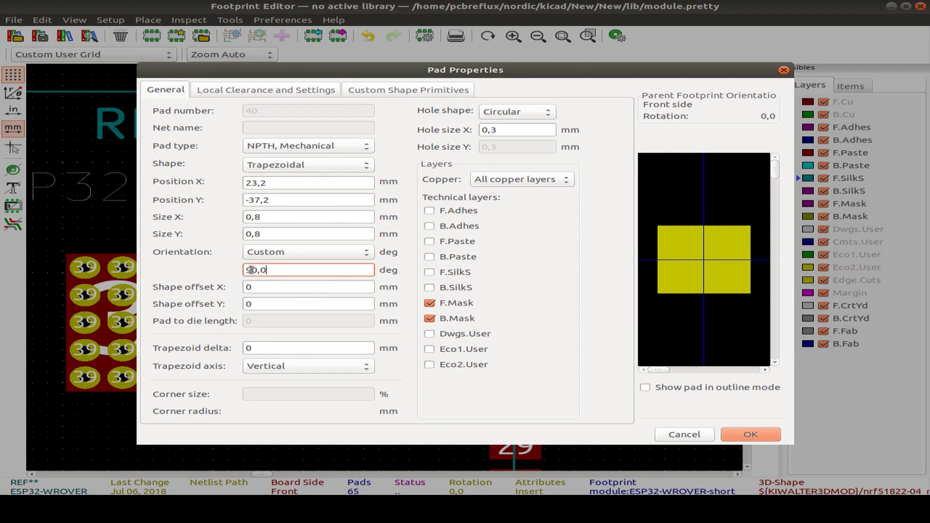
pyautogui.write('45')
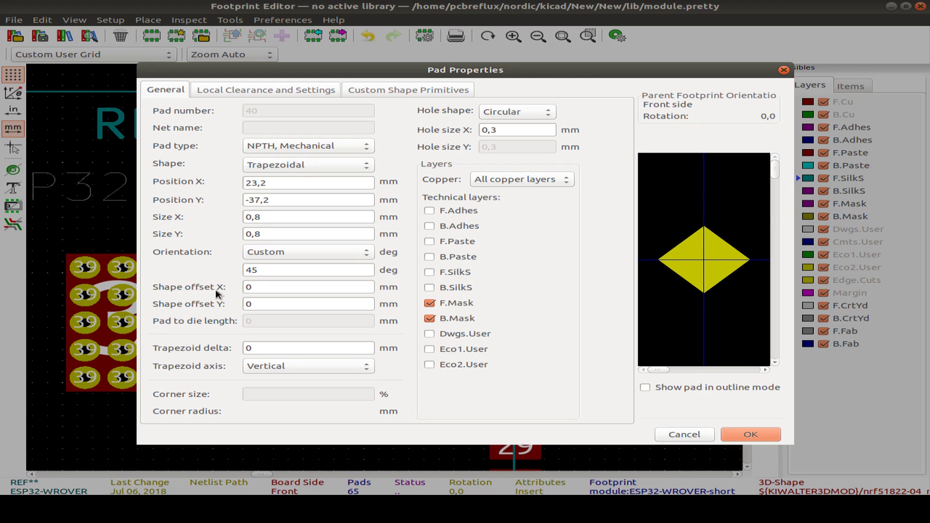
# Set the pad's size X to 3 mm and leave the trapezoid axis at Vertical
pyautogui.doubleClick(310, 217)
pyautogui.write('3')
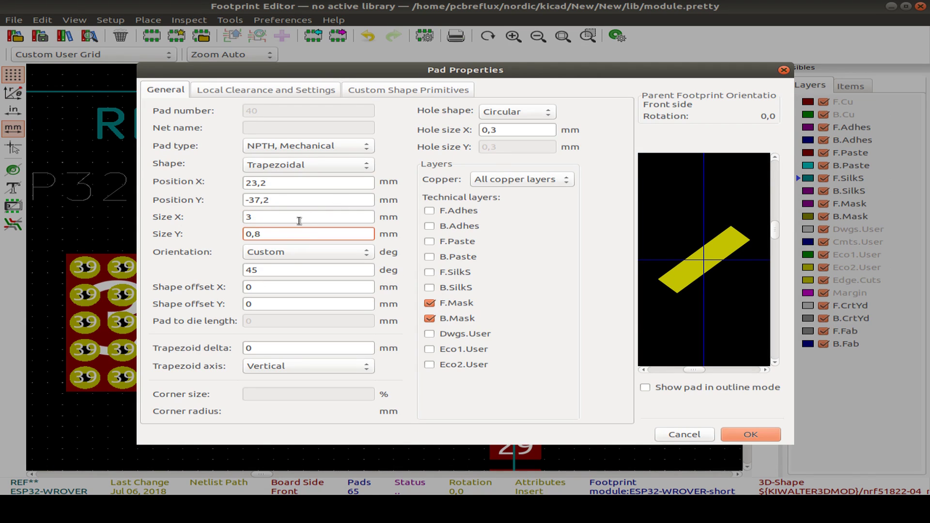
pyautogui.click(308, 366)
pyautogui.click(295, 365)
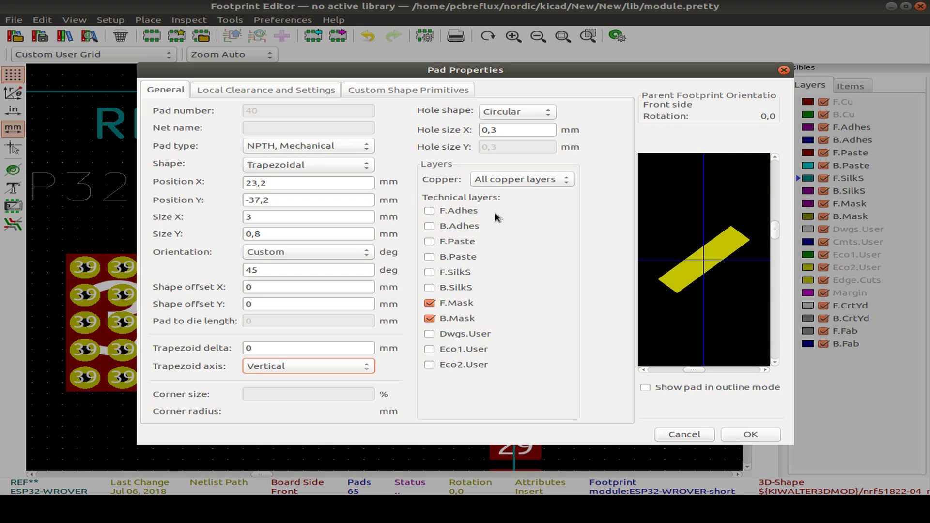
# Toggle the pad's F.SilkS, B.Paste and F.Paste technical layers on and back off
pyautogui.click(430, 272)
pyautogui.click(430, 273)
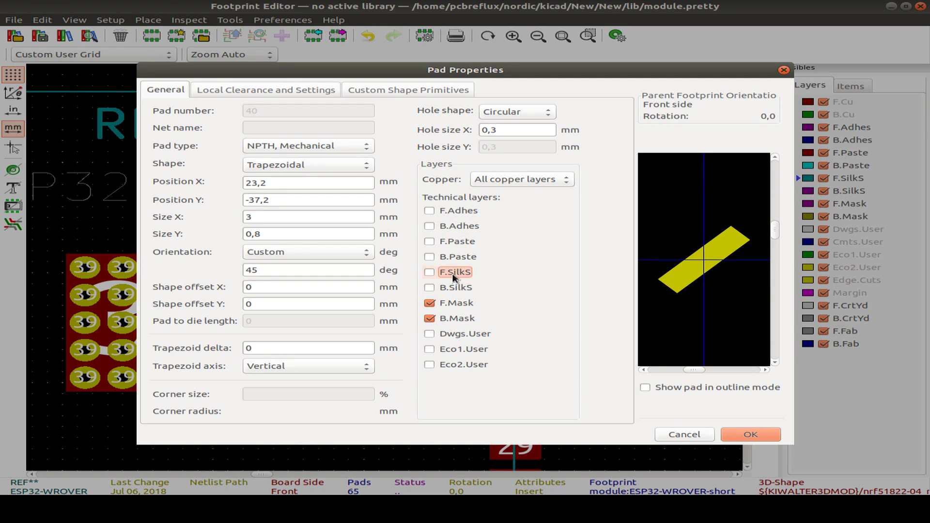
pyautogui.click(430, 257)
pyautogui.click(429, 241)
pyautogui.click(429, 257)
pyautogui.click(429, 241)
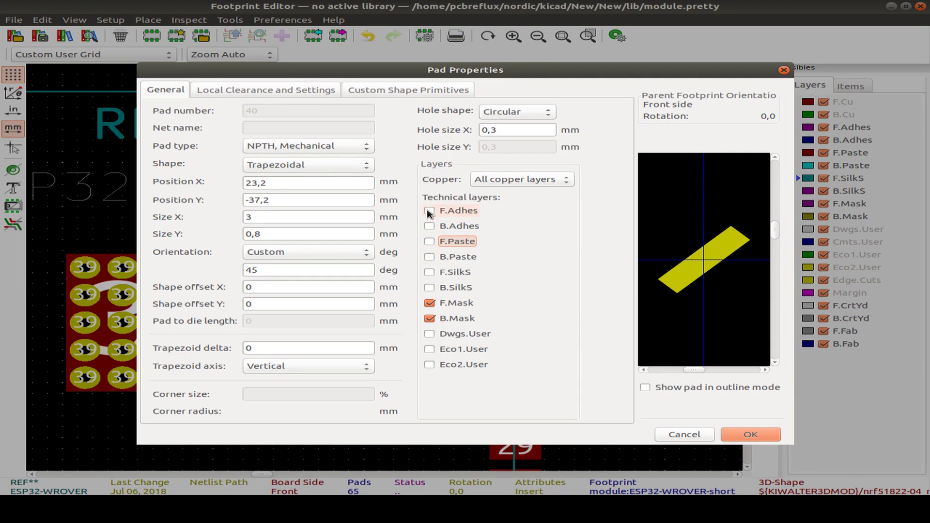
# Try F.Cu and B.Cu as the pad's copper layer, and return it to All copper layers
pyautogui.click(529, 180)
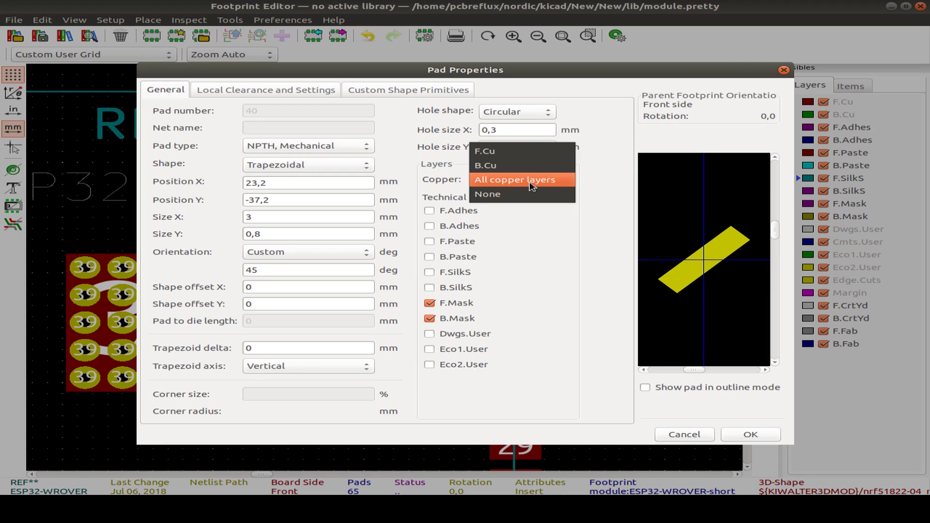
pyautogui.click(524, 155)
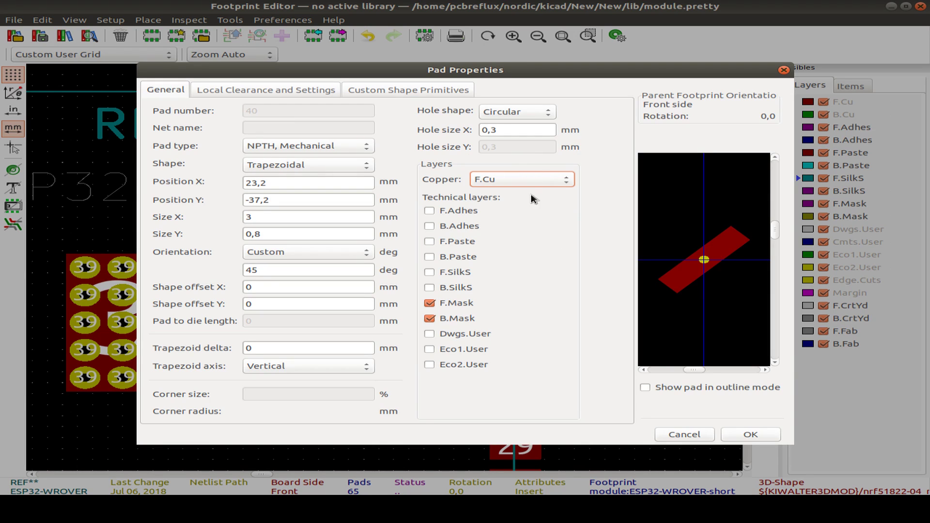
pyautogui.click(536, 187)
pyautogui.click(511, 197)
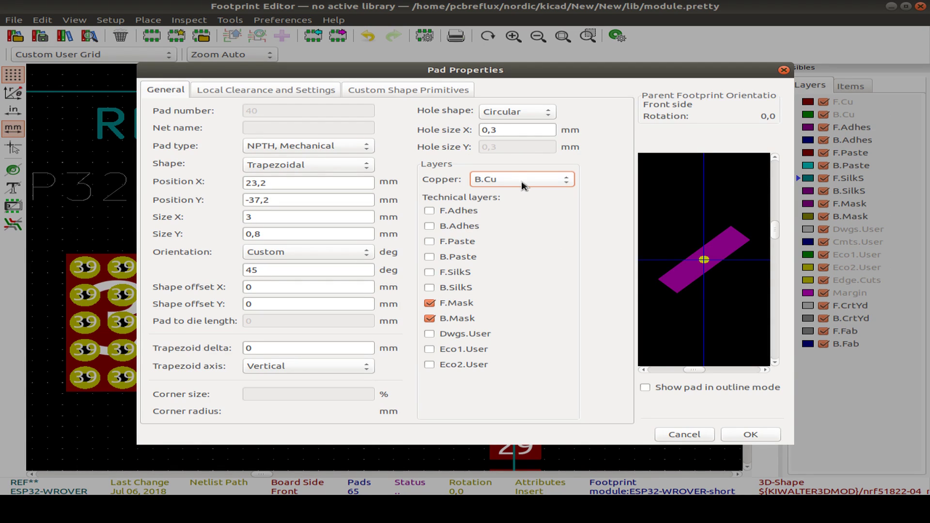
pyautogui.click(523, 184)
pyautogui.click(716, 269)
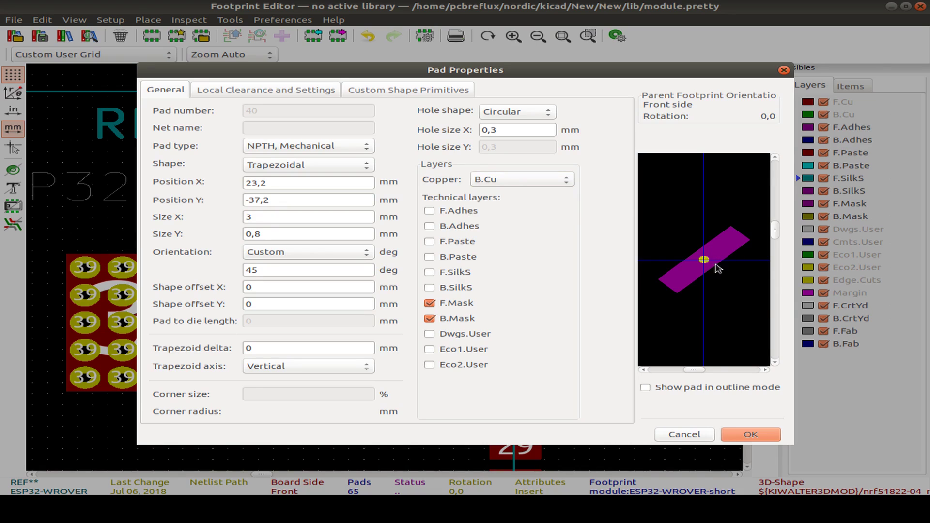
pyautogui.click(523, 182)
pyautogui.click(518, 193)
# Set the pad type to Through-hole and the hole size X to 0,5 mm
pyautogui.click(503, 130)
pyautogui.click(329, 146)
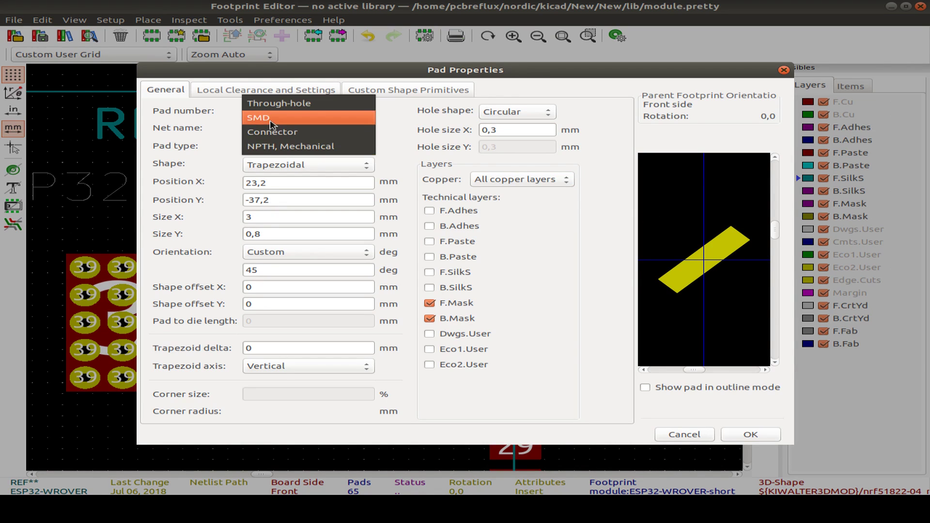
pyautogui.click(271, 103)
pyautogui.doubleClick(493, 129)
pyautogui.write('5')
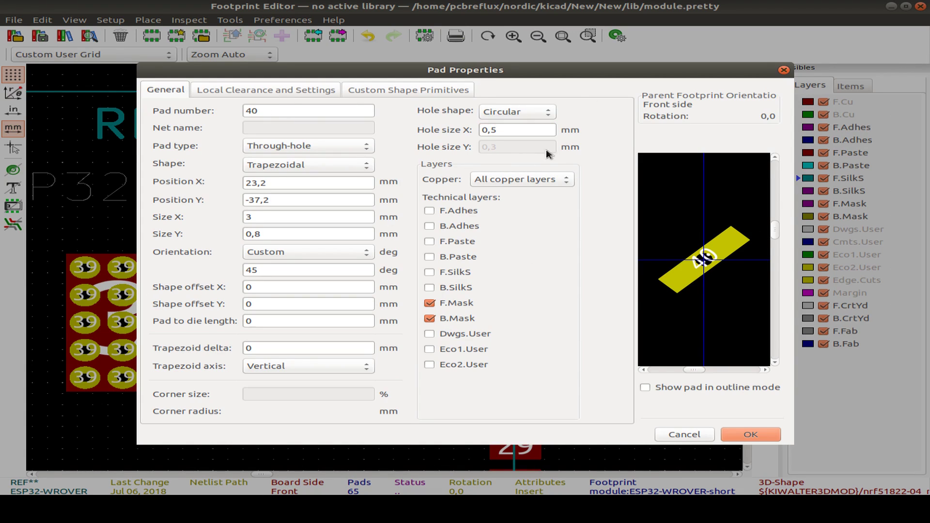
# Make the pad's hole Oval with size X 2 mm and size Y 0,4 mm
pyautogui.click(517, 112)
pyautogui.click(486, 87)
pyautogui.click(517, 112)
pyautogui.click(496, 127)
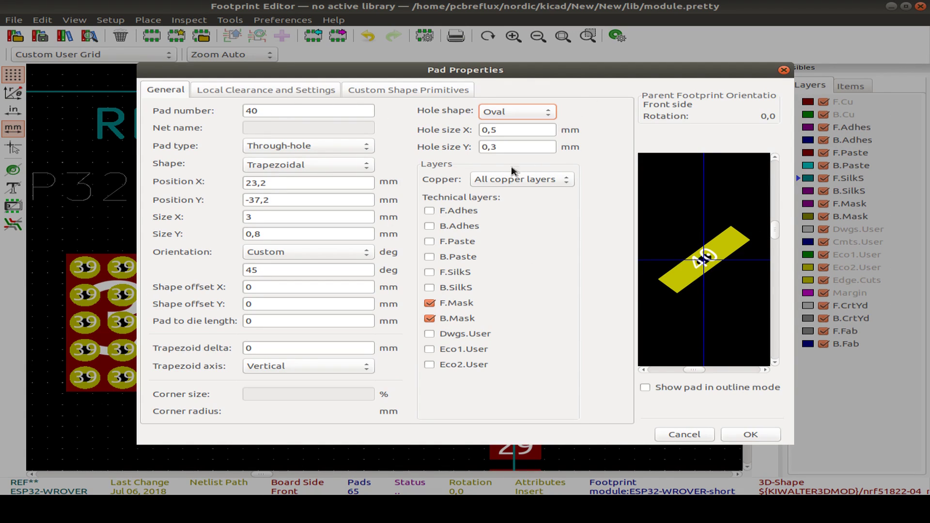
pyautogui.press('Tab')
pyautogui.write('1')
pyautogui.press('Tab')
pyautogui.write('0,4')
pyautogui.doubleClick(544, 127)
pyautogui.write('2')
pyautogui.click(720, 244)
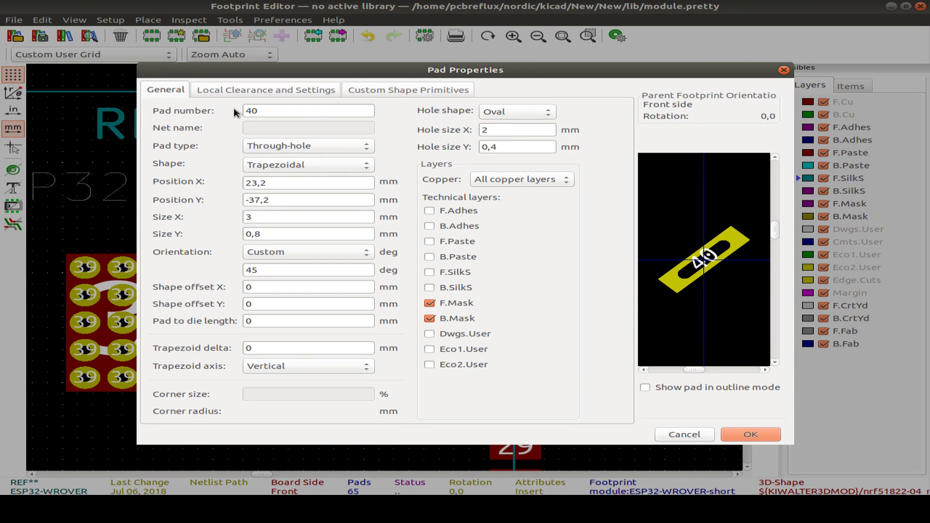
# Examine the pad's local clearances, copper zone connection options and custom shape primitives, leaving the connection at From parent footprint
pyautogui.click(297, 93)
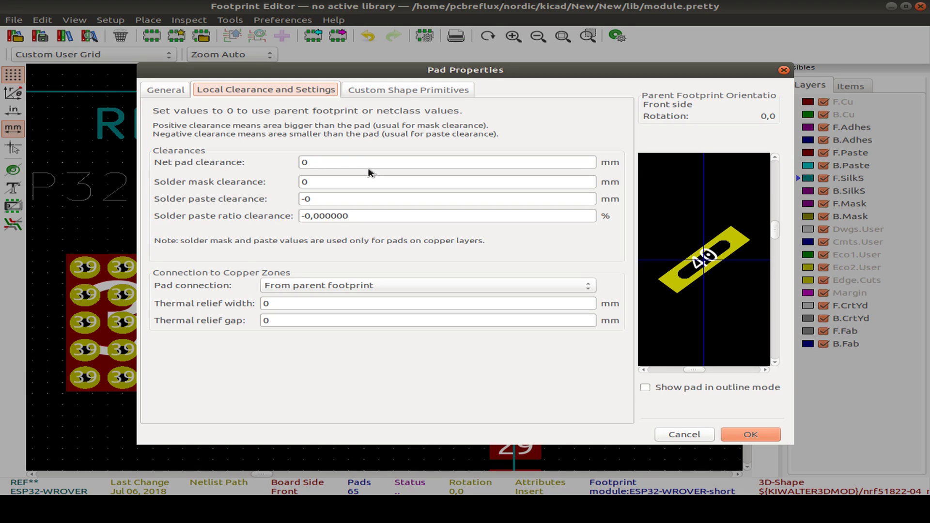
pyautogui.click(358, 290)
pyautogui.click(143, 278)
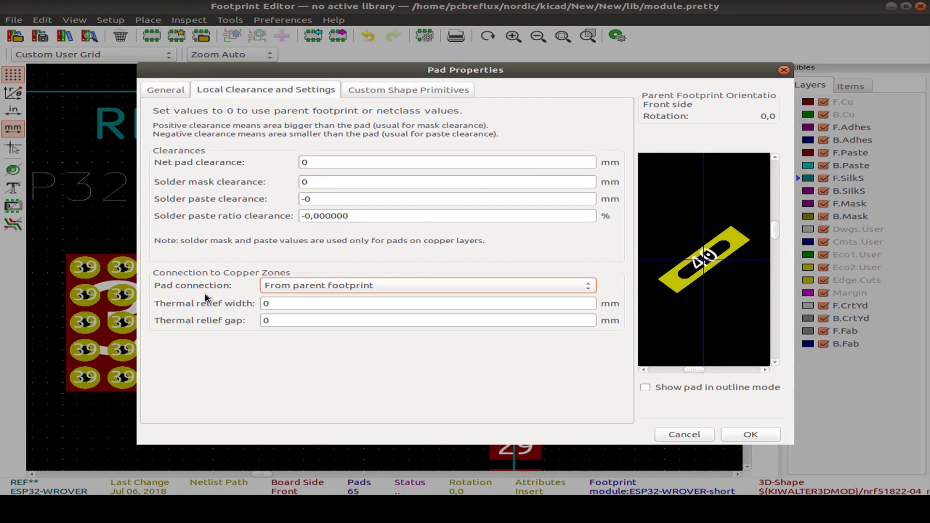
pyautogui.click(342, 286)
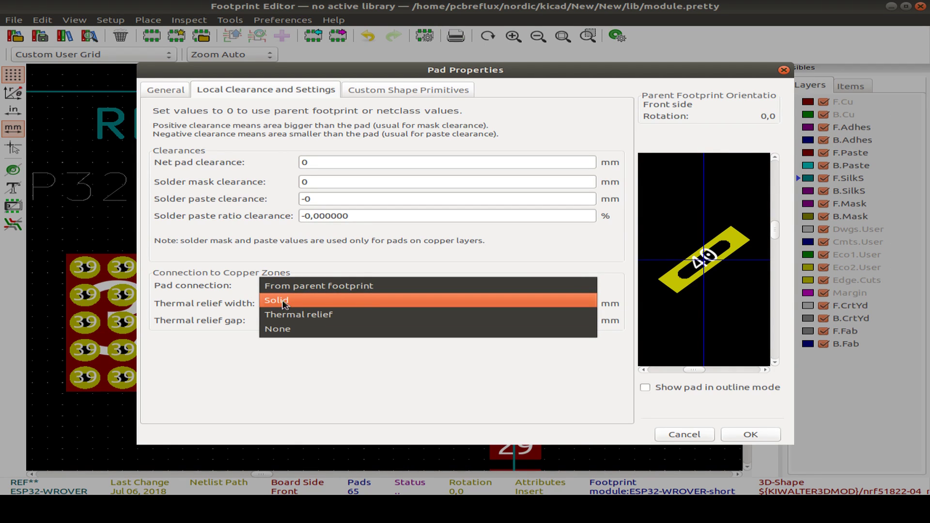
pyautogui.click(321, 285)
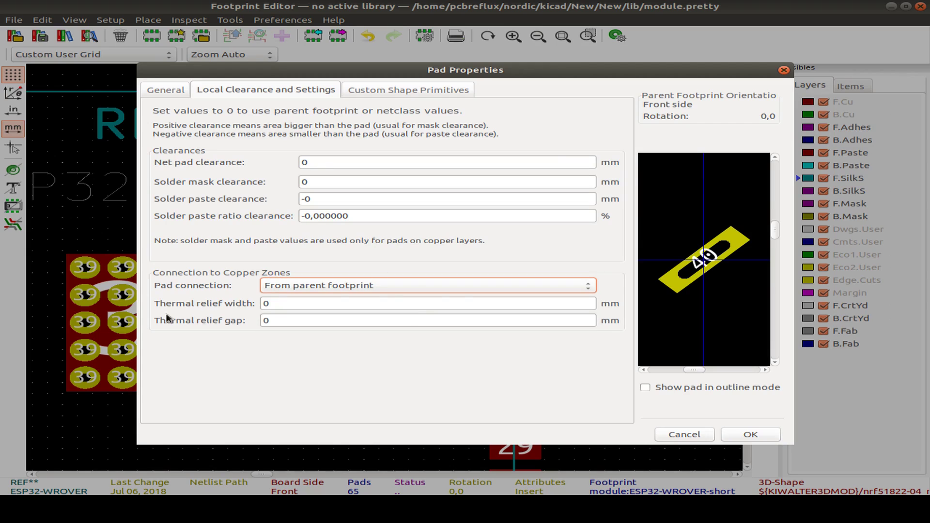
pyautogui.click(316, 303)
pyautogui.click(431, 322)
pyautogui.click(458, 91)
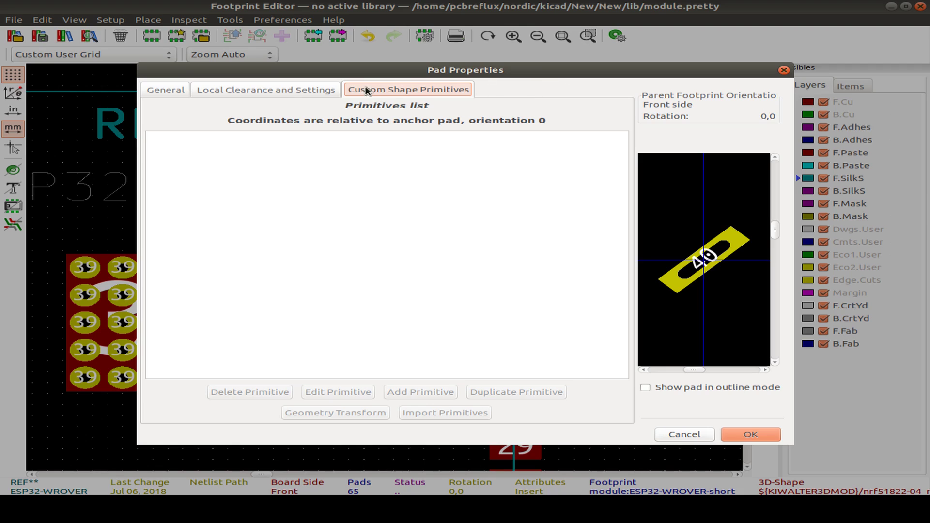
pyautogui.click(257, 91)
pyautogui.click(186, 92)
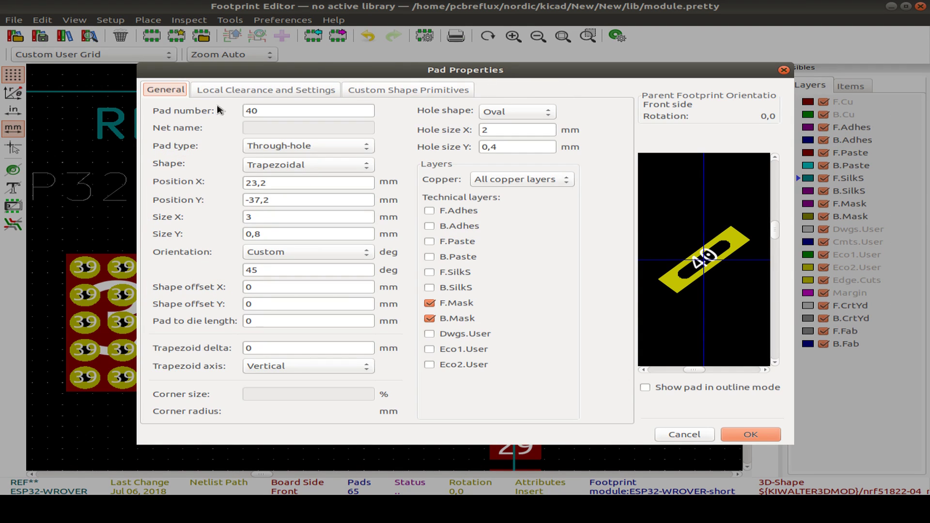
# Set the pad shape to Custom (Circ. Anchor) and check the custom primitive options
pyautogui.click(349, 152)
pyautogui.click(350, 148)
pyautogui.click(354, 163)
pyautogui.click(339, 194)
pyautogui.click(442, 92)
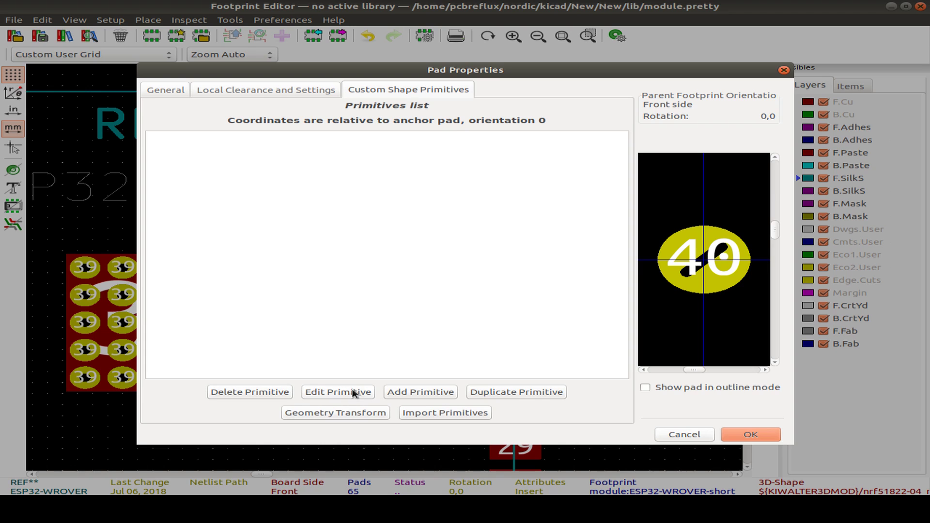
pyautogui.click(168, 94)
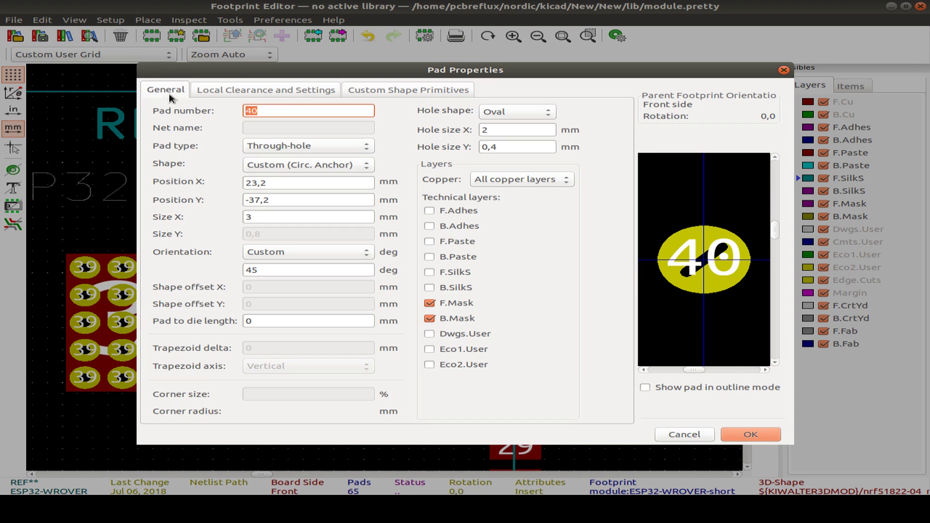
# Accept the pad properties and draw a closed four-sided F.SilkS outline below pad 40, starting at X 22,8 mm, Y -34,4 mm
pyautogui.click(777, 439)
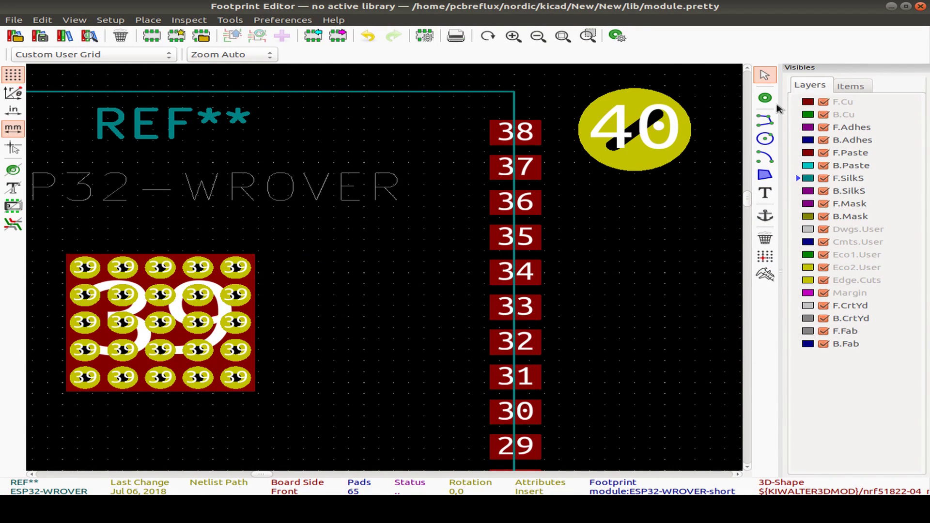
pyautogui.click(769, 121)
pyautogui.click(620, 207)
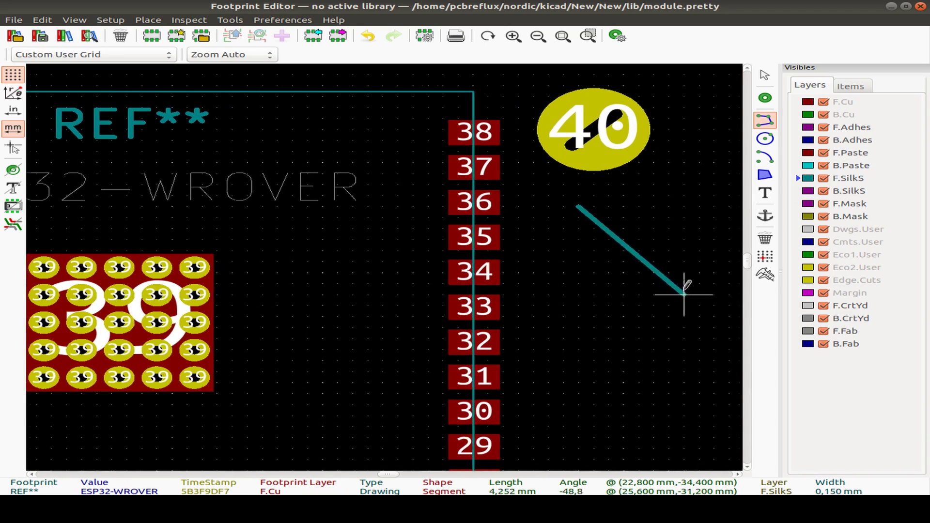
pyautogui.click(612, 217)
pyautogui.click(582, 262)
pyautogui.click(444, 251)
pyautogui.click(459, 207)
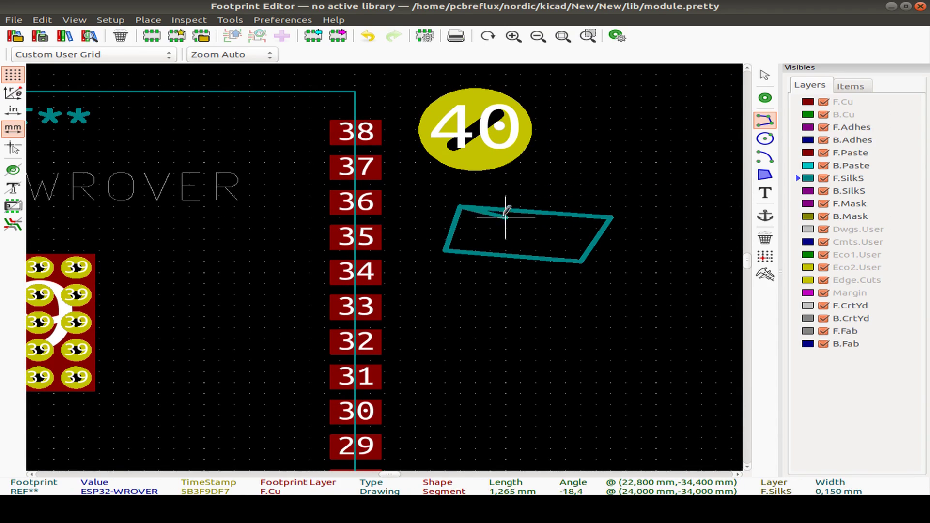
pyautogui.moveTo(490, 208); pyautogui.dragTo(153, 206, button='middle')
pyautogui.moveTo(104, 136); pyautogui.dragTo(335, 141, button='middle')
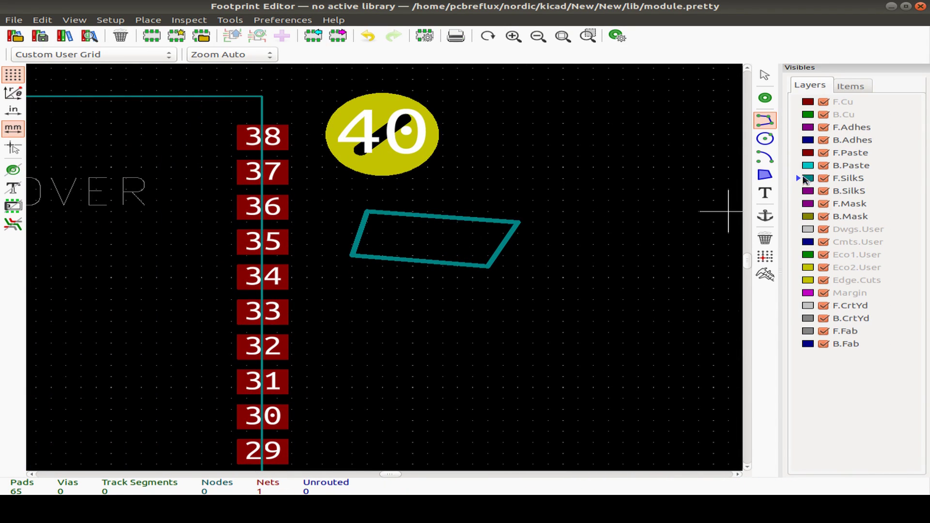
# Draw a silkscreen circle beside pad 40
pyautogui.click(765, 139)
pyautogui.click(578, 134)
pyautogui.click(609, 194)
pyautogui.moveTo(609, 193); pyautogui.dragTo(341, 192, button='middle')
# Draw a filled four-sided silkscreen polygon below and to the right of the circle
pyautogui.hotkey('ctrl', 'shift', 'p')
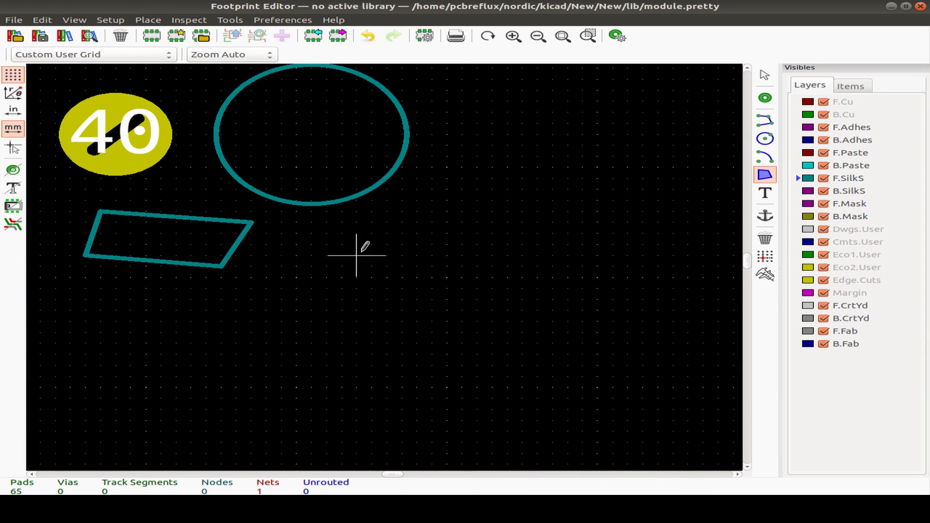
pyautogui.click(357, 255)
pyautogui.click(552, 189)
pyautogui.click(583, 244)
pyautogui.click(357, 297)
pyautogui.click(357, 252)
pyautogui.scroll(-3, 504, 249)
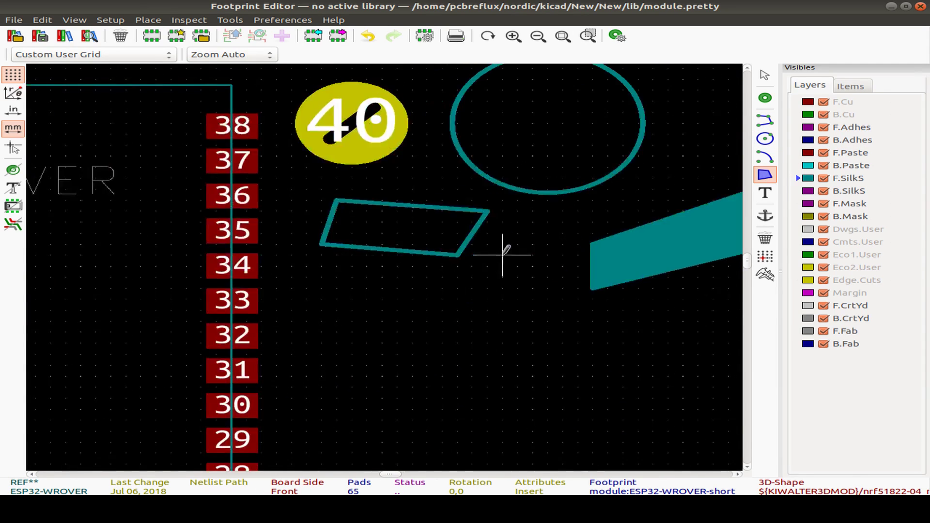
# Add the text "Hello" on F.SilkS and place it below the four-sided outline
pyautogui.click(765, 193)
pyautogui.click(384, 297)
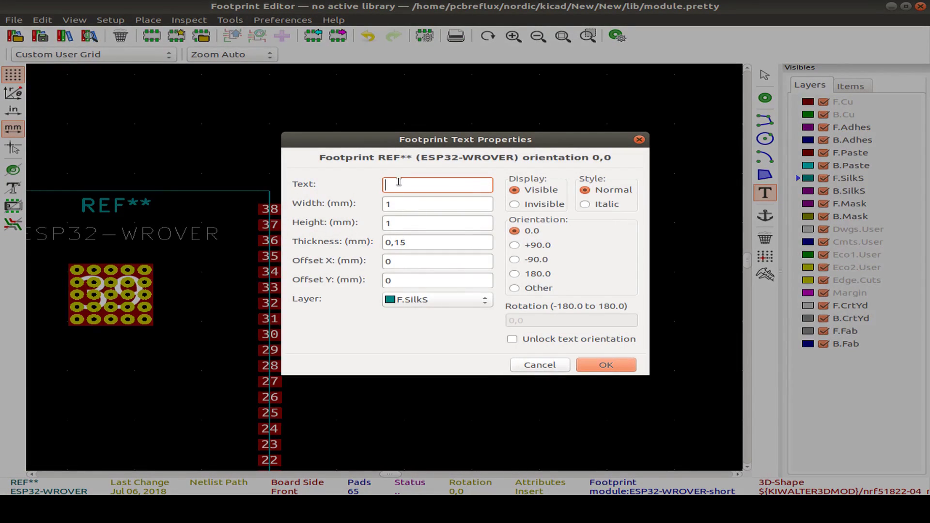
pyautogui.click(606, 368)
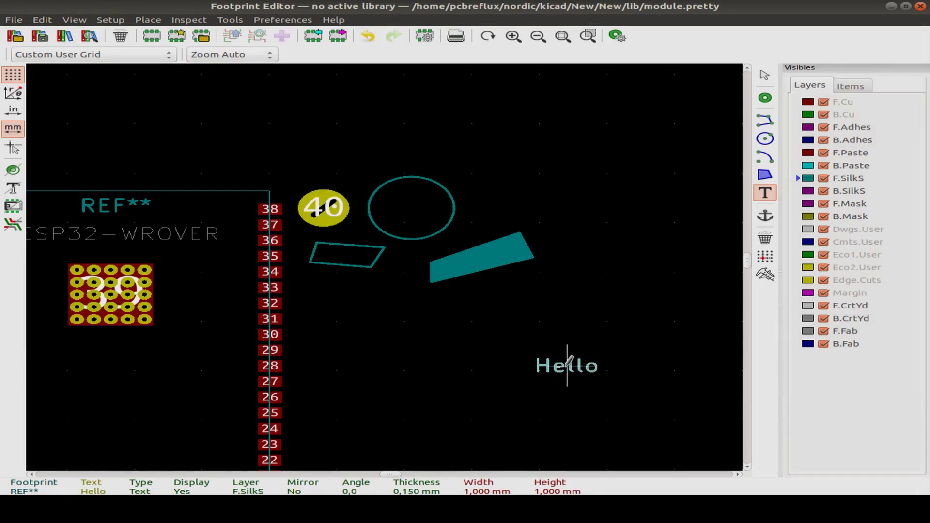
pyautogui.click(371, 296)
pyautogui.press('F2')
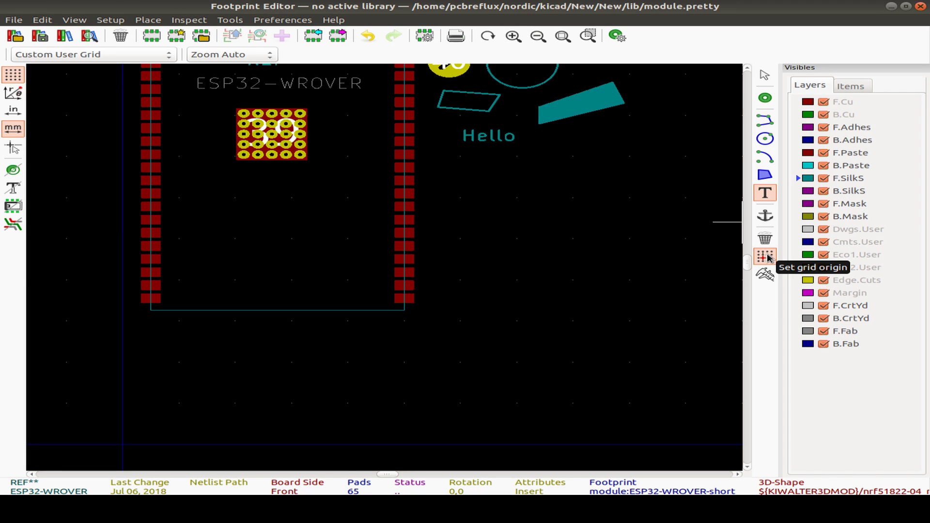
# Set the grid origin at the lower-left corner of the footprint's silkscreen outline, below pad 19
pyautogui.moveTo(602, 257); pyautogui.dragTo(620, 367, button='middle')
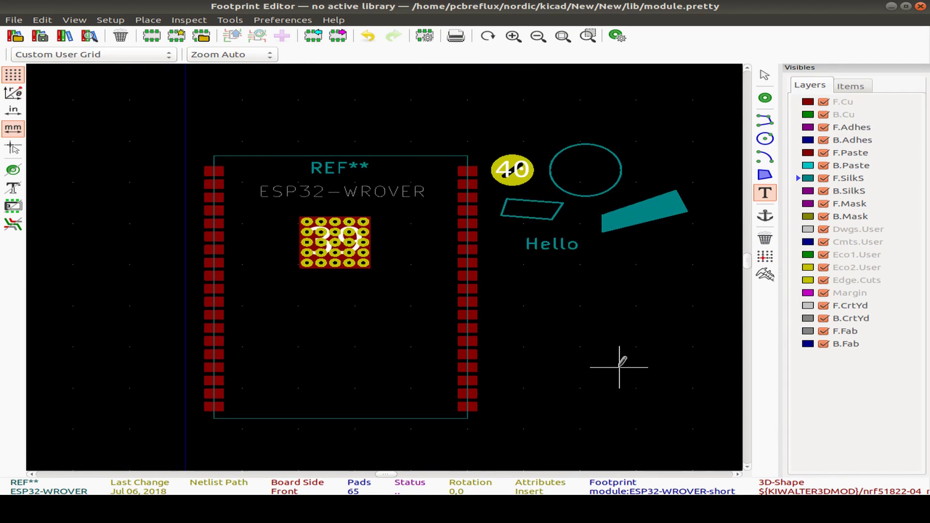
pyautogui.click(765, 274)
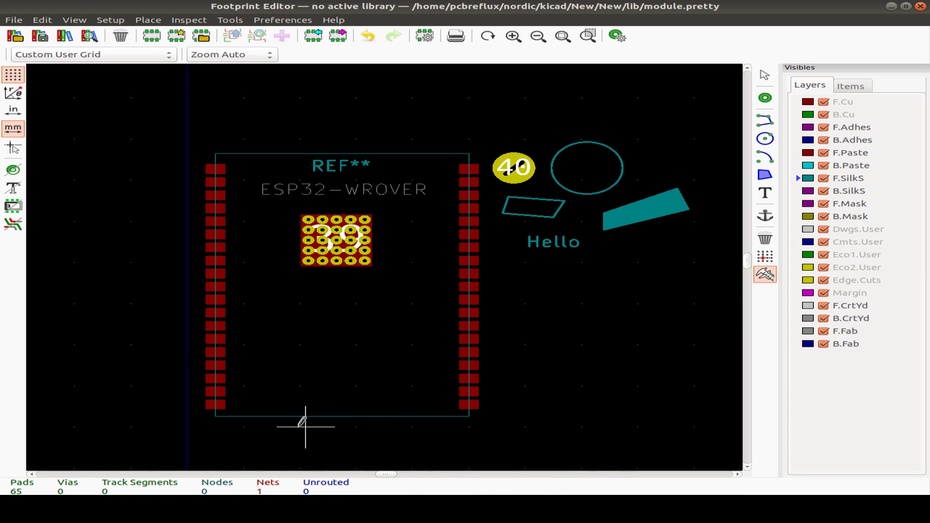
pyautogui.scroll(3, 218, 409)
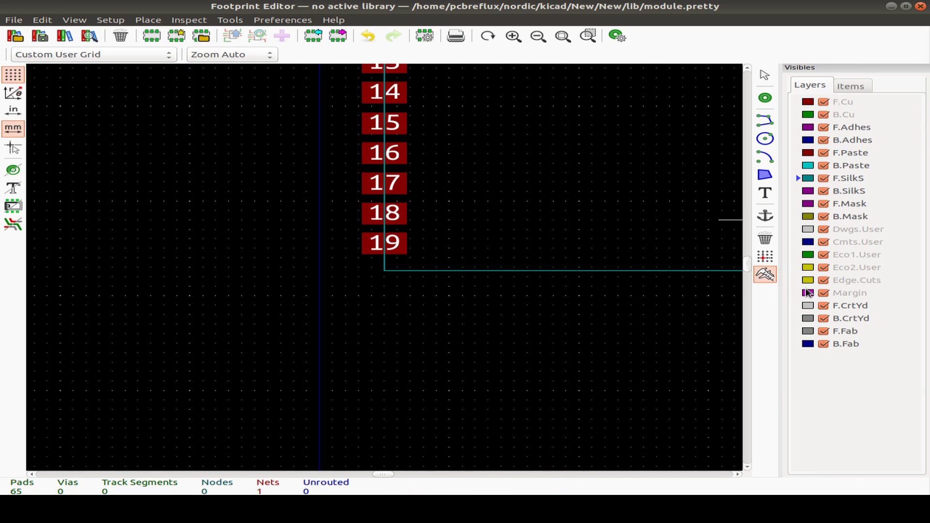
pyautogui.click(384, 270)
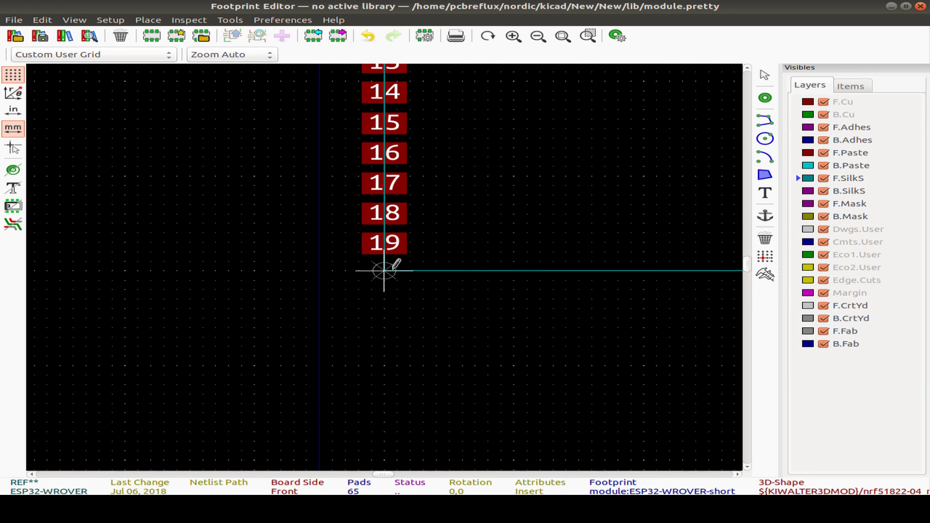
# Measure the bottom edge of the footprint outline from its lower-left corner to the corner below pad 20
pyautogui.keyDown('ctrl'); pyautogui.hscroll(5, 376, 305); pyautogui.keyUp('ctrl')
pyautogui.click(765, 274)
pyautogui.click(155, 334)
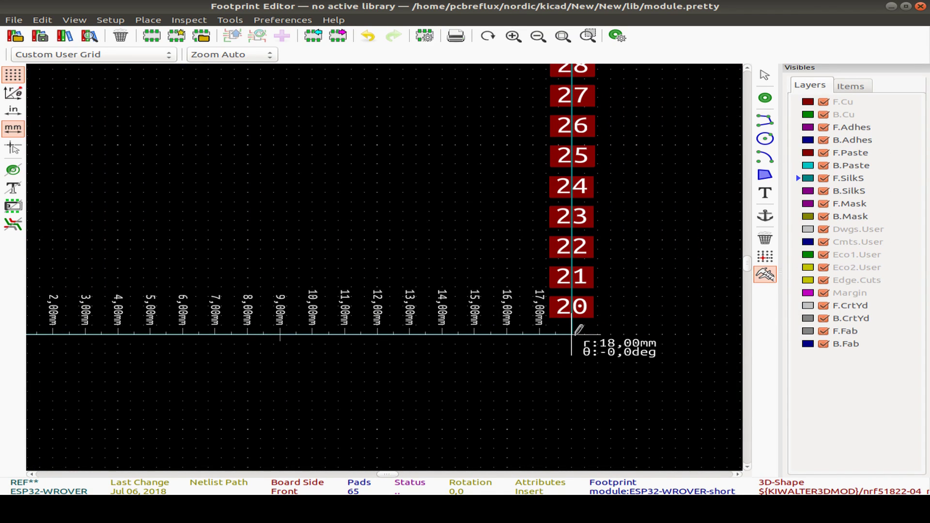
pyautogui.press('Escape')
# Select pad 40 with the added silkscreen shapes and Hello text, and leave the Footprint Editor for the KiCad project manager
pyautogui.scroll(-3, 420, 230)
pyautogui.click(920, 6)
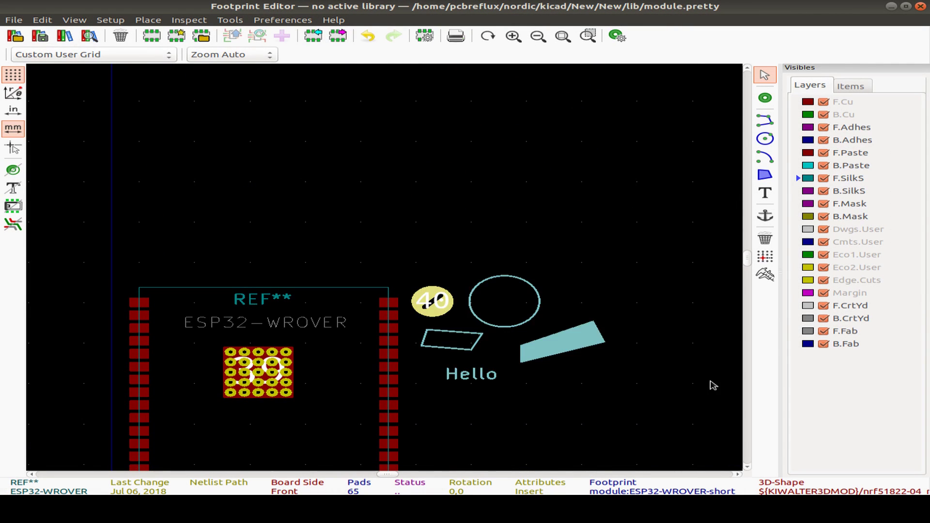
pyautogui.hotkey('ctrl', 's')
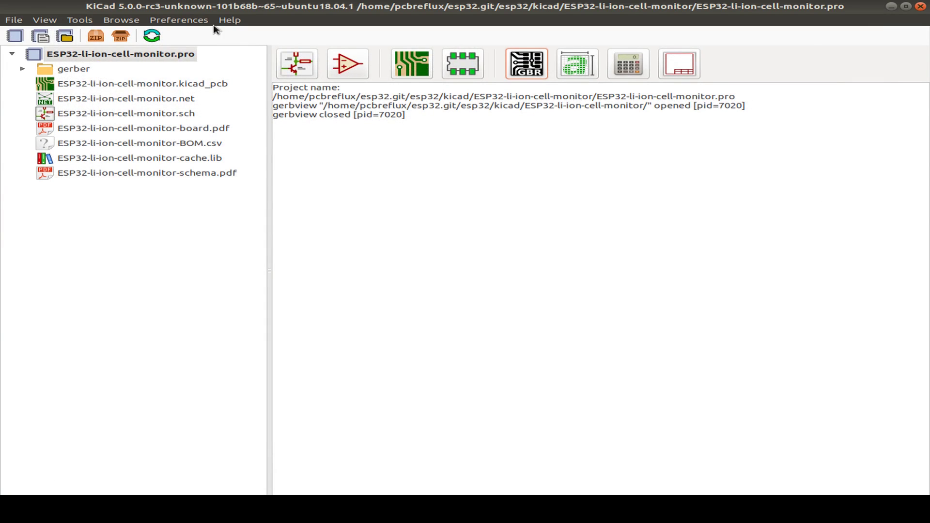
# View the board in Pcbnew, close it again and switch to GerbView
pyautogui.click(414, 65)
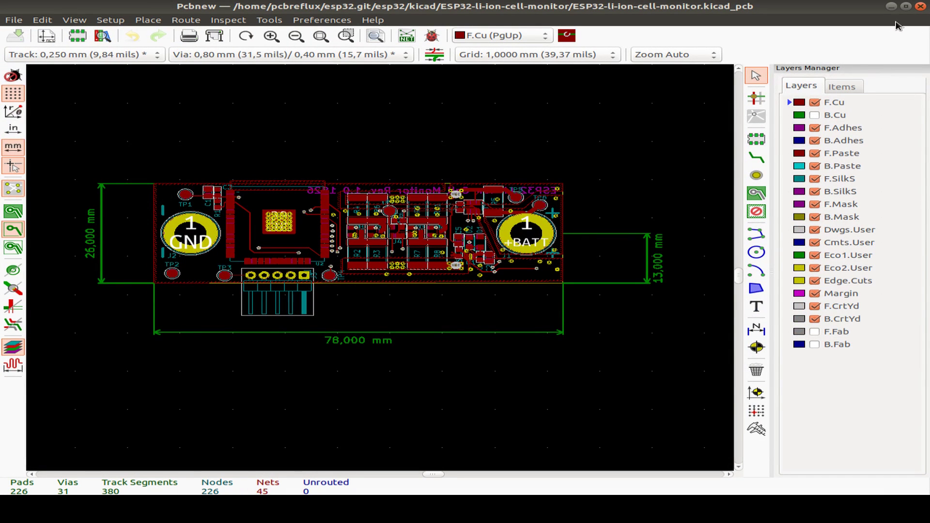
pyautogui.click(921, 7)
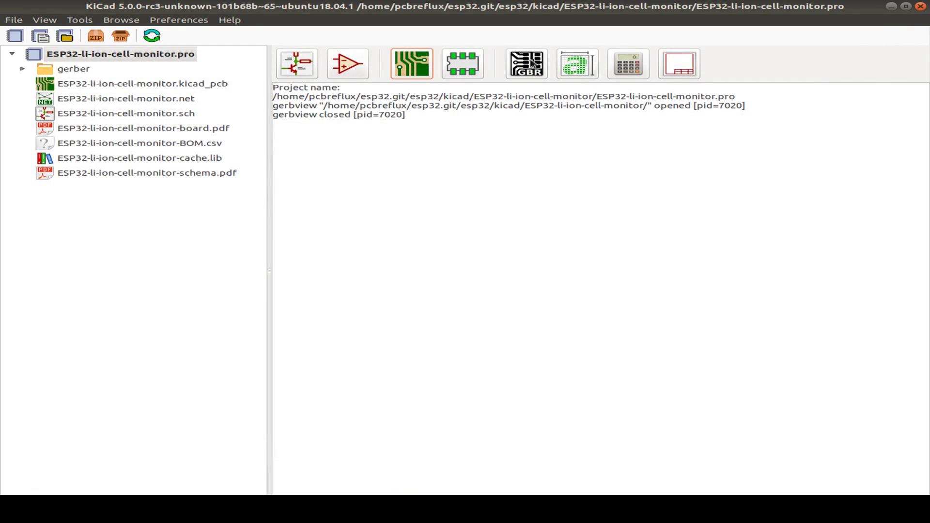
pyautogui.click(531, 63)
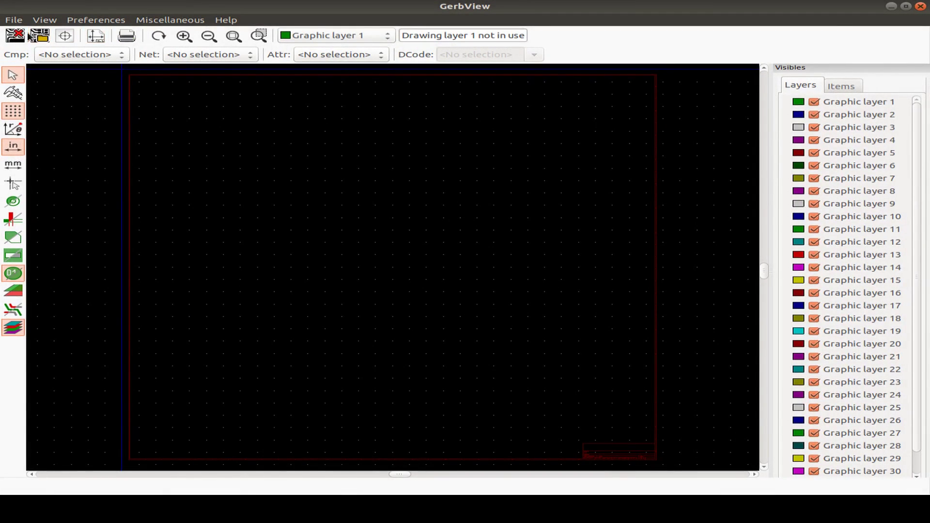
# Load all ESP32-li-ion-cell-monitor Gerber files, from .GBL through .GTS, from the project's gerber folder
pyautogui.click(43, 20)
pyautogui.moveTo(2, 25)
pyautogui.click(62, 34)
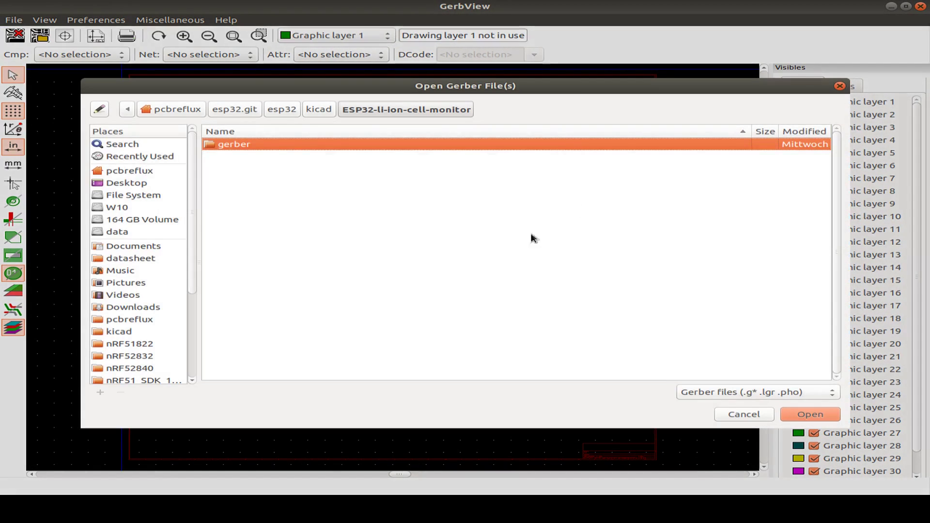
pyautogui.doubleClick(256, 146)
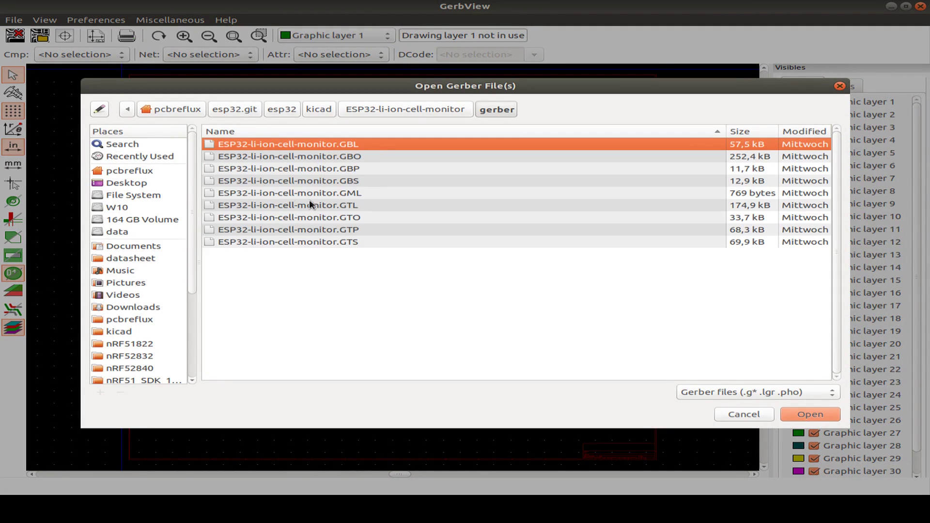
pyautogui.keyDown('shift'); pyautogui.click(323, 242); pyautogui.keyUp('shift')
pyautogui.press('Return')
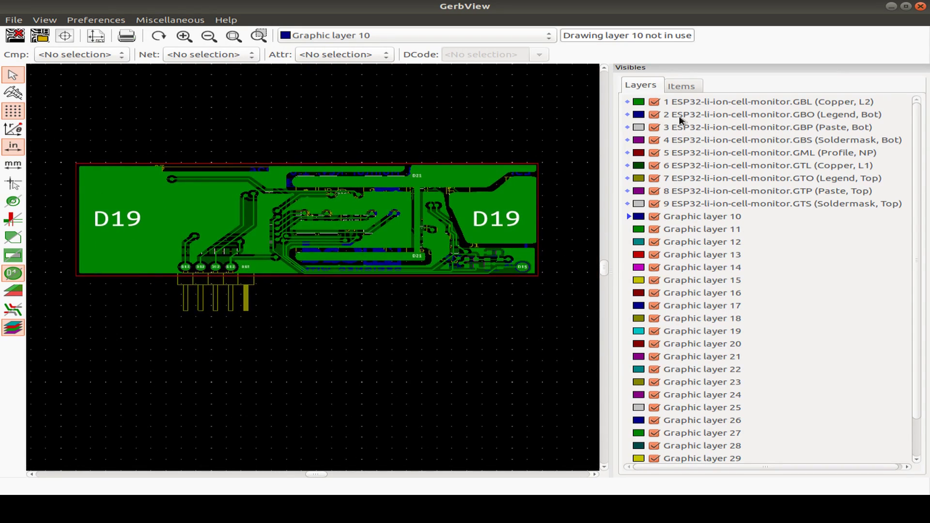
# Hide the bottom-side layers GBL, GBO, GBP and GBS
pyautogui.click(654, 101)
pyautogui.click(654, 114)
pyautogui.click(654, 127)
pyautogui.click(654, 140)
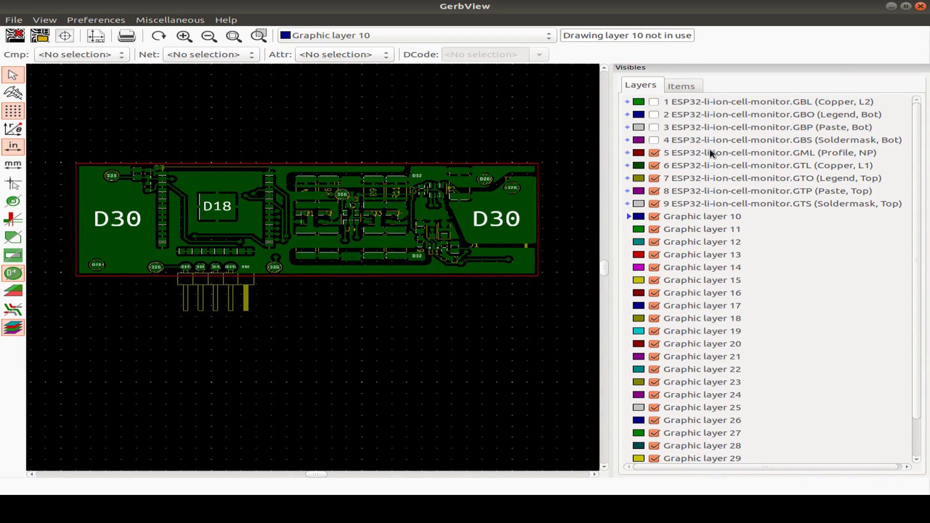
# Toggle the profile and top-side layers GML, GTL, GTO, GTP and GTS off and on to examine each one
pyautogui.doubleClick(654, 154)
pyautogui.click(654, 166)
pyautogui.click(654, 166)
pyautogui.doubleClick(655, 179)
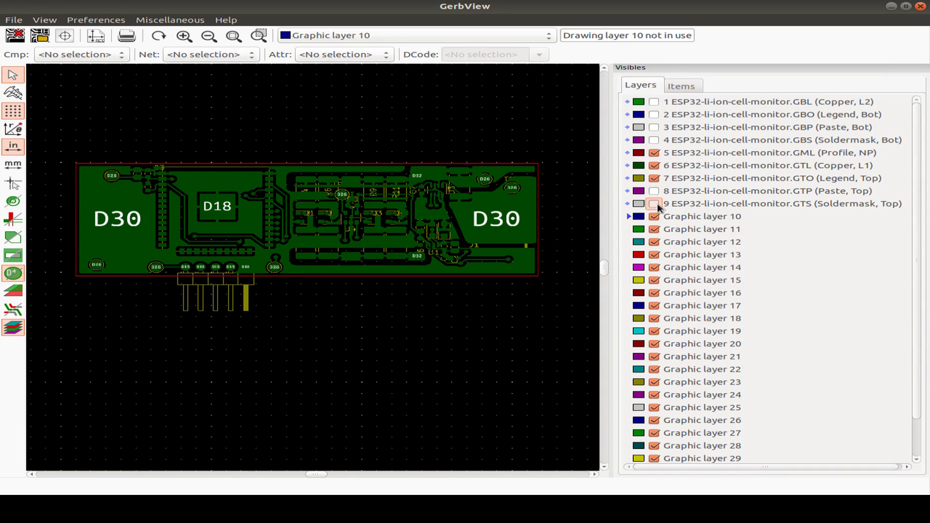
pyautogui.click(658, 207)
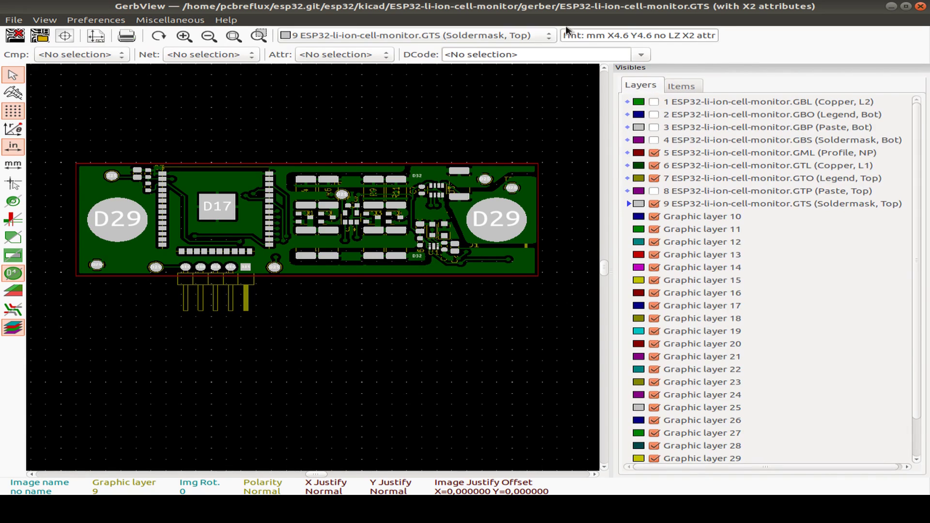
pyautogui.click(654, 191)
# Look through GerbView's viewing options and toggle the display of the layers manager off and on
pyautogui.click(44, 20)
pyautogui.moveTo(225, 20)
pyautogui.click(570, 21)
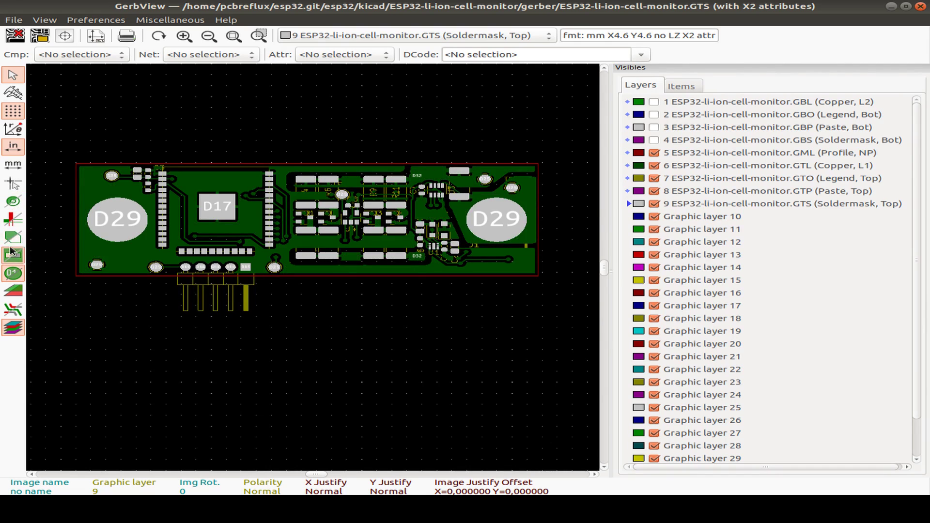
pyautogui.click(11, 328)
pyautogui.click(11, 329)
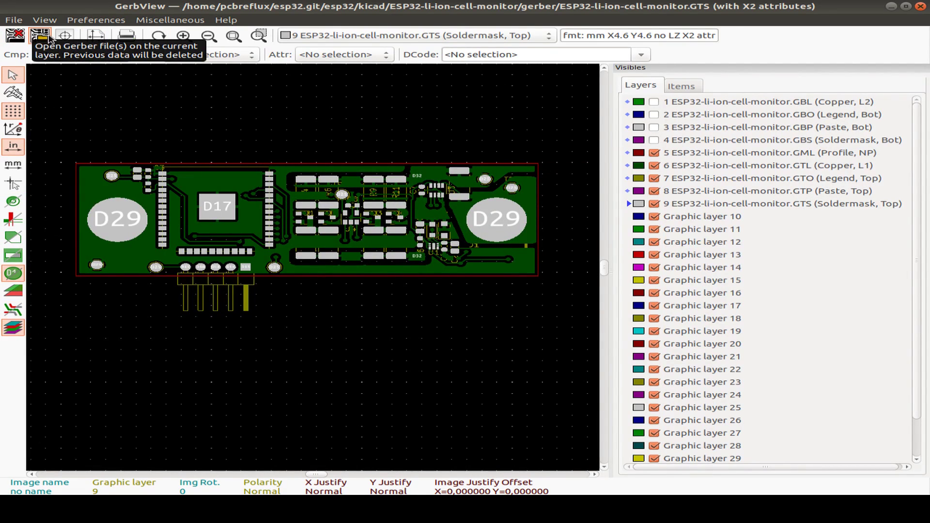
# Switch to the Bitmap to Component Converter and load the image espressif_s.png
pyautogui.hotkey('alt', 'Tab')
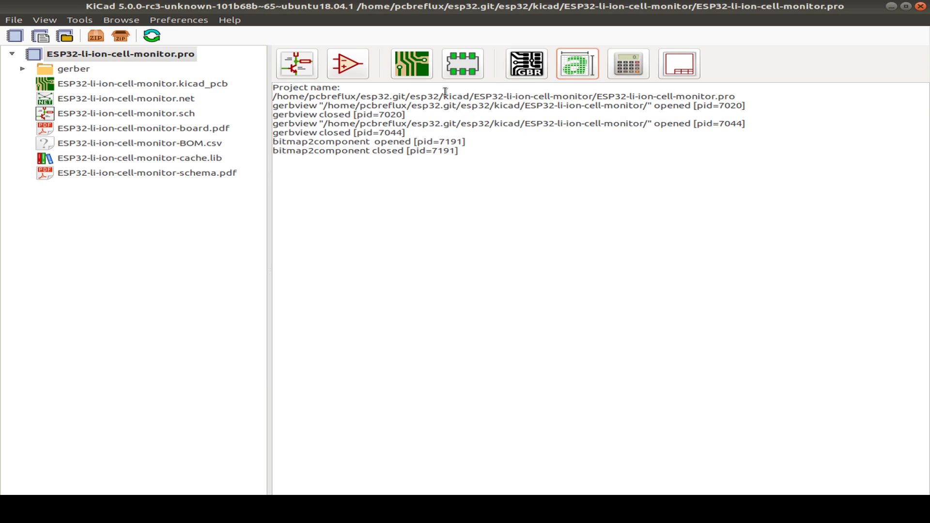
pyautogui.click(573, 62)
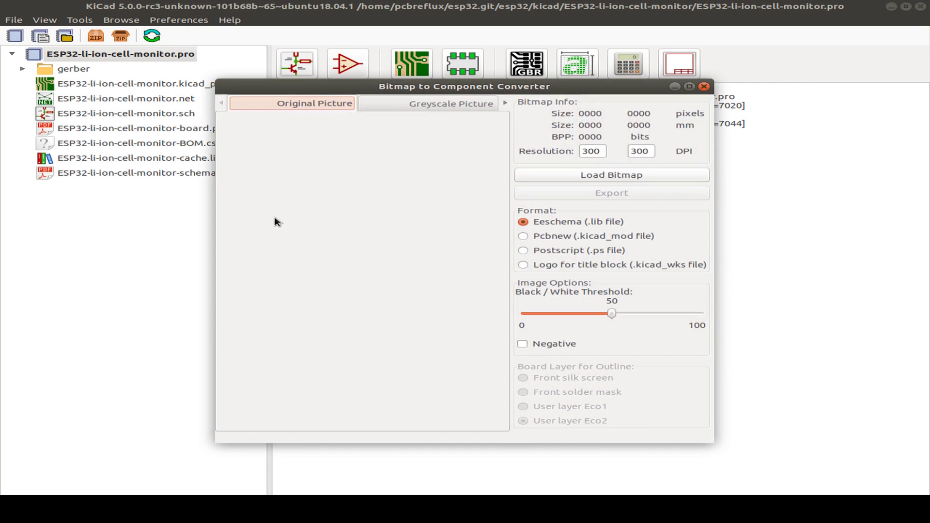
pyautogui.click(620, 175)
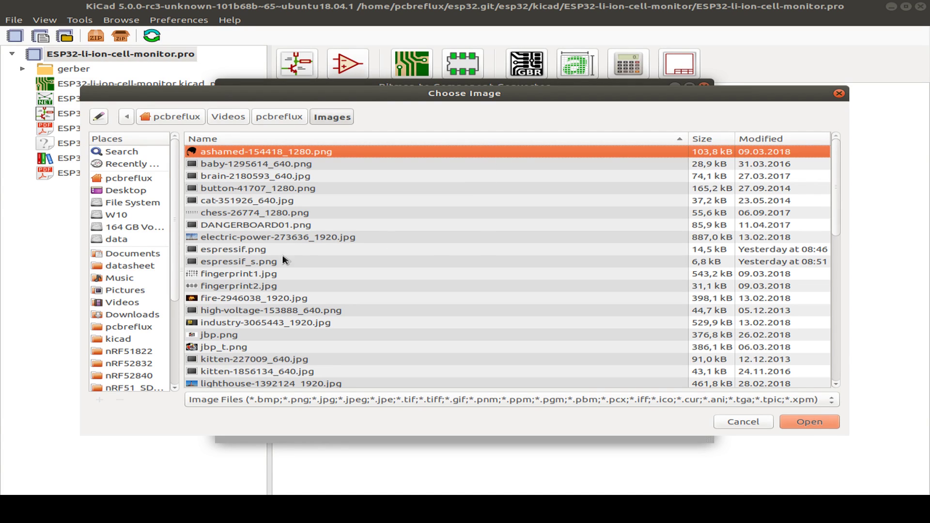
pyautogui.doubleClick(204, 263)
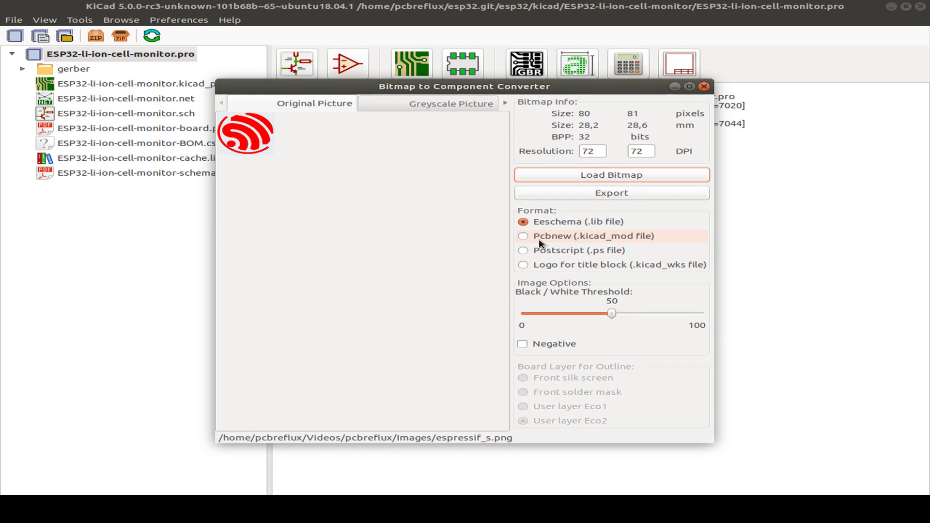
# Try the Pcbnew, Eeschema, Postscript and Logo for title block output formats for the loaded bitmap
pyautogui.click(587, 238)
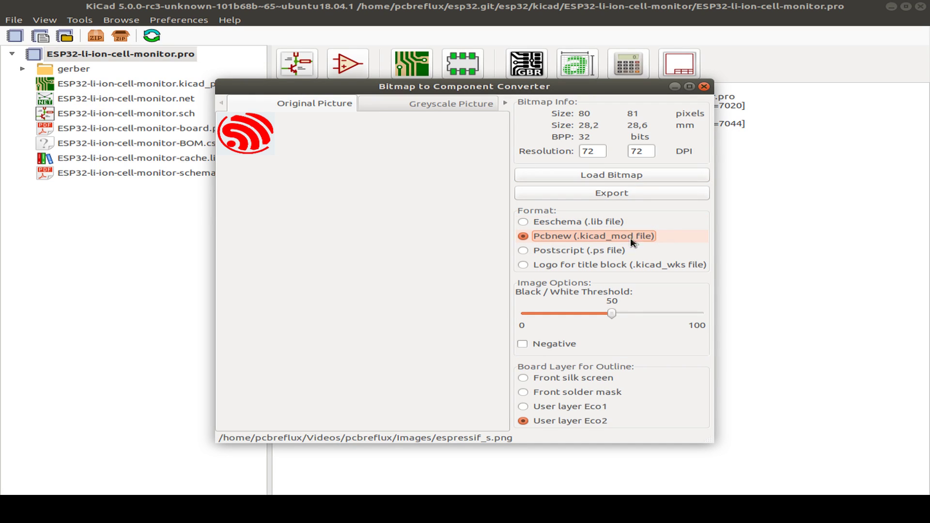
pyautogui.click(537, 223)
pyautogui.click(528, 250)
pyautogui.click(525, 236)
pyautogui.click(523, 221)
pyautogui.click(524, 251)
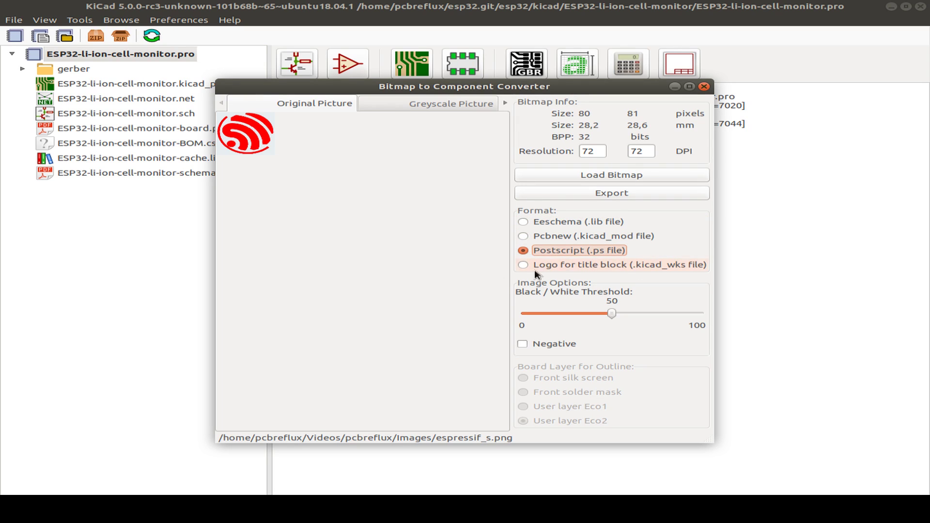
pyautogui.click(605, 265)
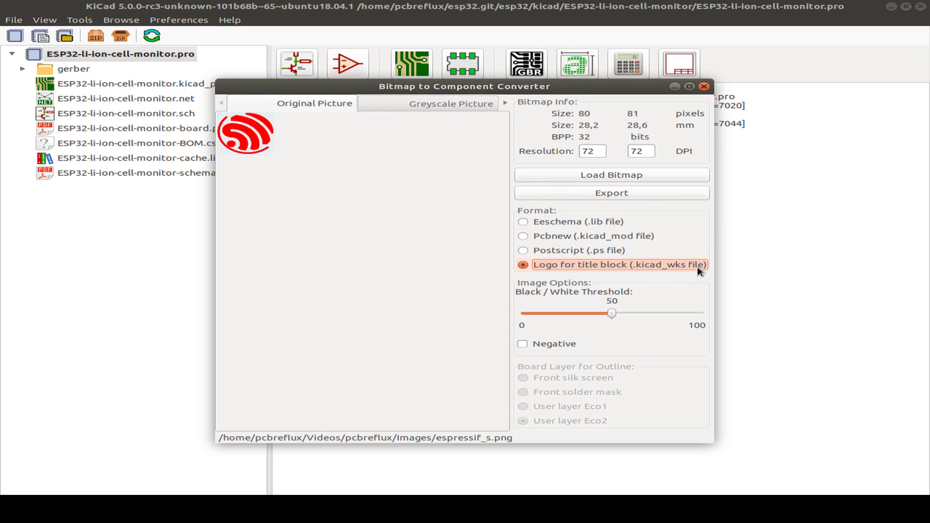
# Set the output format to Pcbnew (.kicad_mod file)
pyautogui.click(525, 236)
pyautogui.click(523, 222)
pyautogui.click(523, 237)
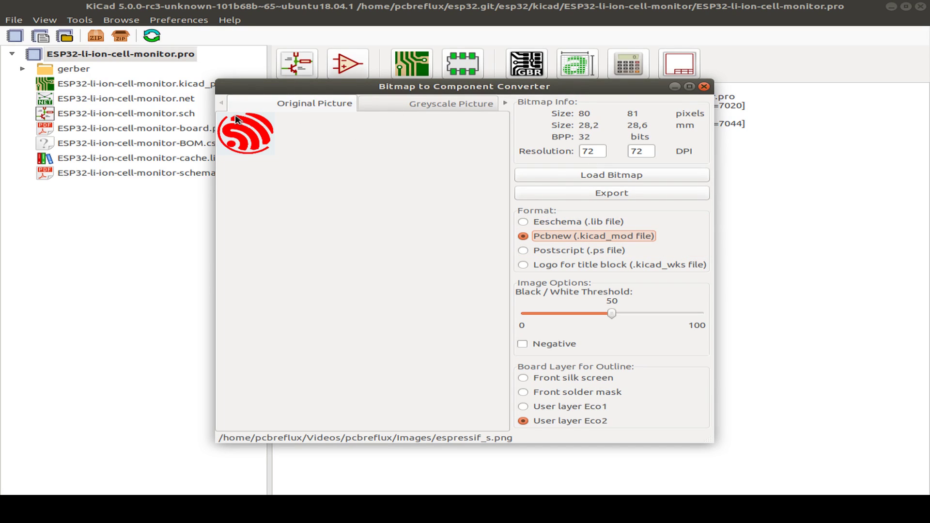
# Compare the logo's greyscale picture with and without the Negative image option, leaving Negative enabled
pyautogui.click(523, 344)
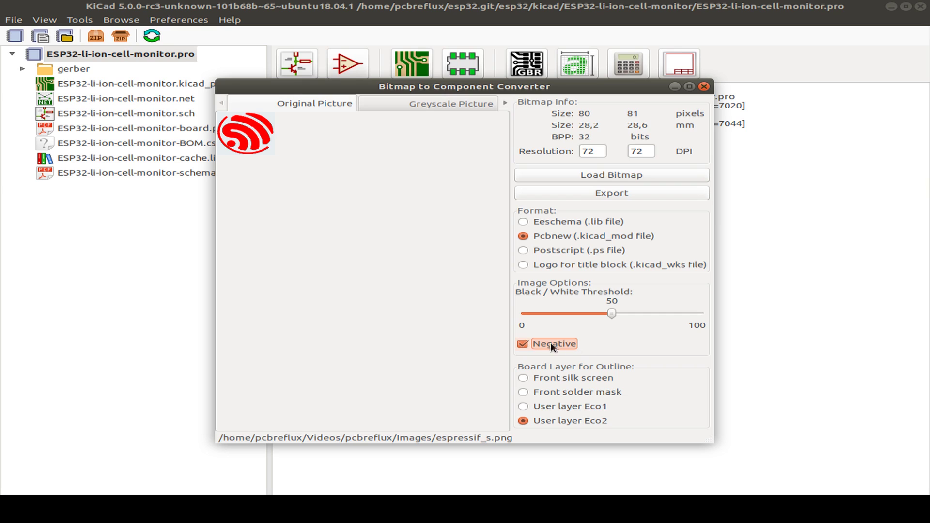
pyautogui.click(466, 106)
pyautogui.click(555, 345)
pyautogui.click(555, 345)
pyautogui.click(554, 345)
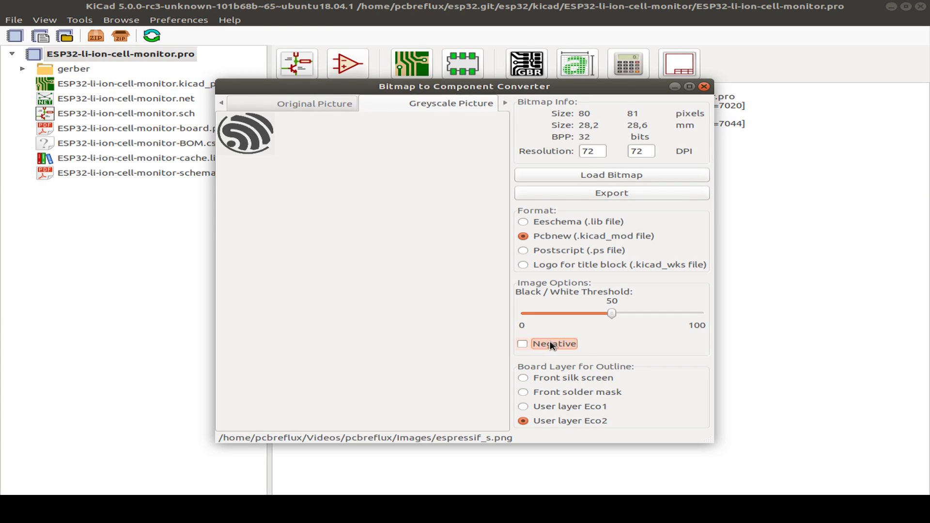
pyautogui.click(557, 346)
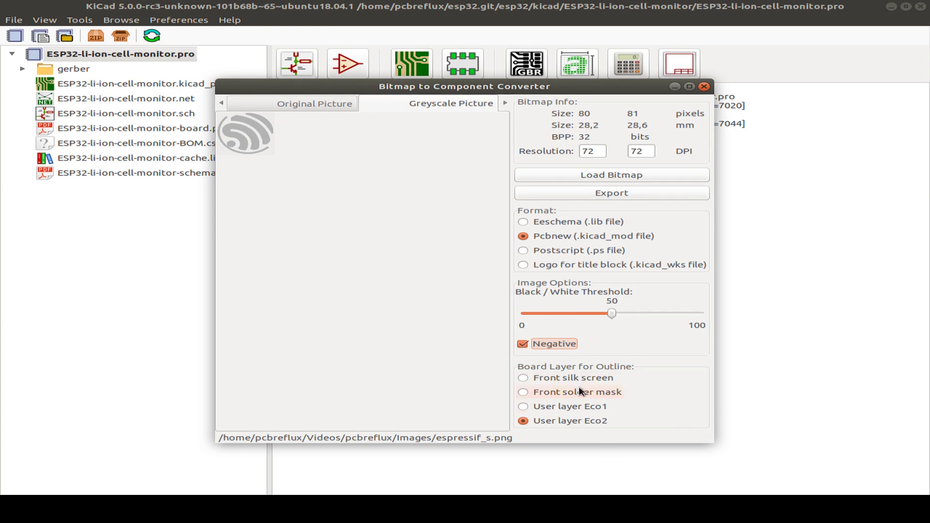
# Try the Eeschema (.lib file) output format, return to Pcbnew (.kicad_mod file) and close the bitmap converter
pyautogui.click(576, 221)
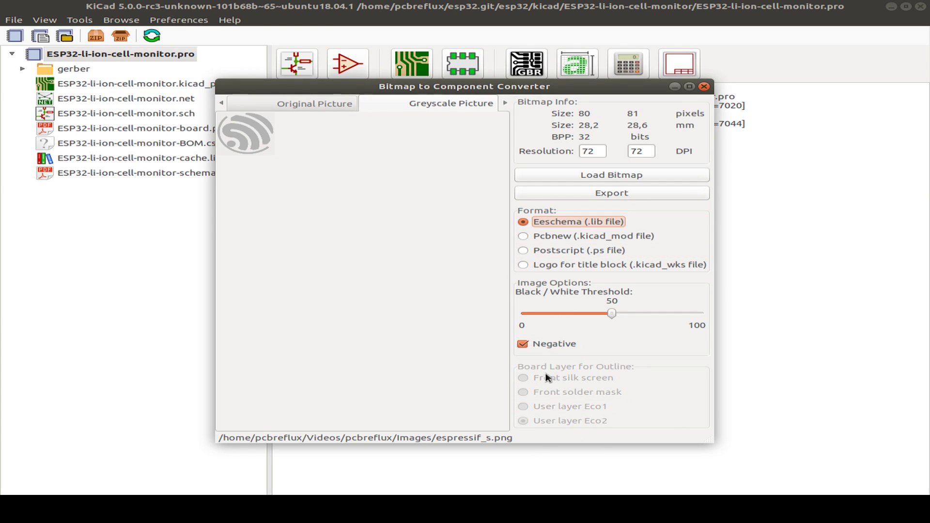
pyautogui.click(530, 236)
pyautogui.click(704, 86)
# Switch to the PCB Calculator and set the track width parameters to a 4 A current and a 10 mm conductor length
pyautogui.click(629, 64)
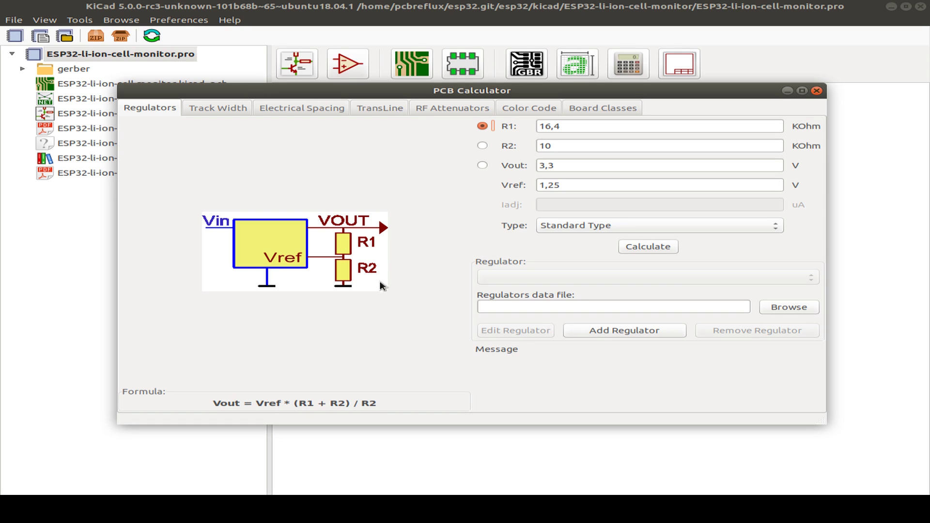
pyautogui.click(232, 107)
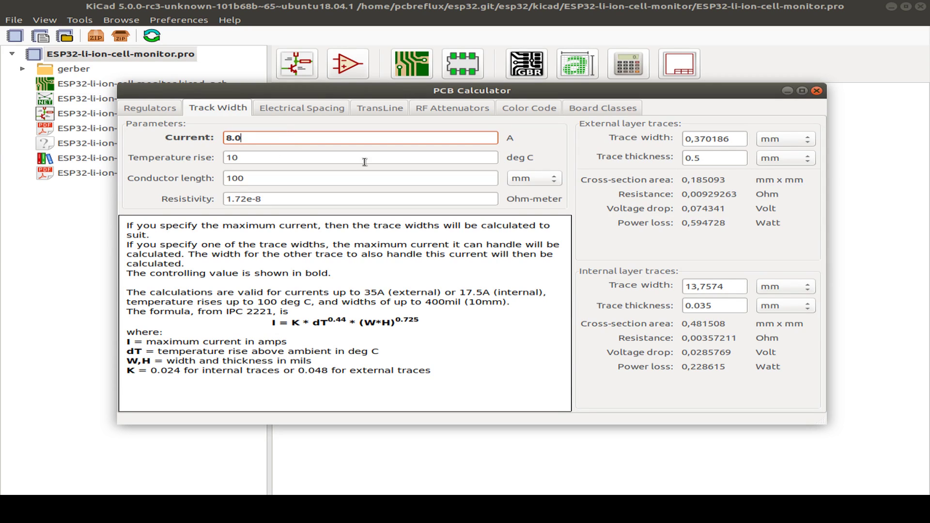
pyautogui.write('4')
pyautogui.press('Tab')
pyautogui.click(306, 178)
pyautogui.press('BackSpace')
pyautogui.click(408, 158)
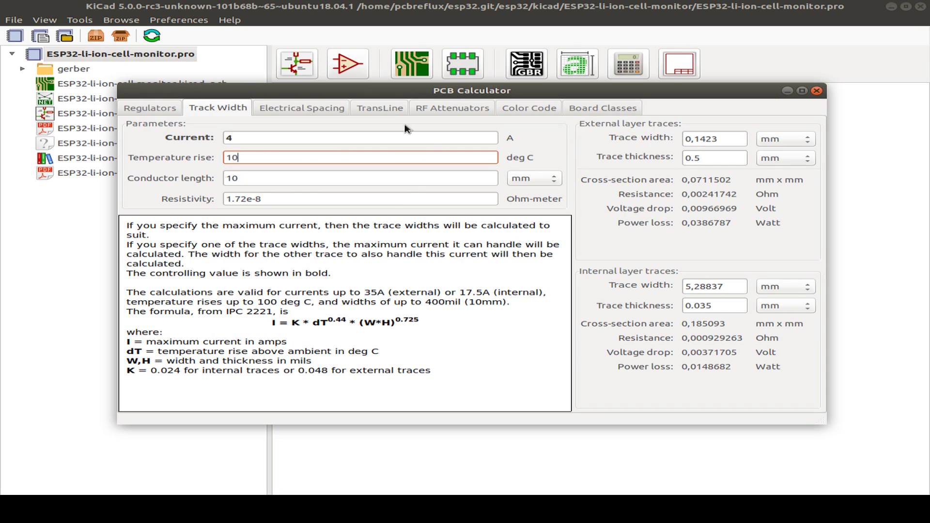
# Review the electrical spacing, transmission line, RF attenuator and resistor color code calculators, comparing the 10% / 5% and <= 2% tolerance options
pyautogui.click(305, 109)
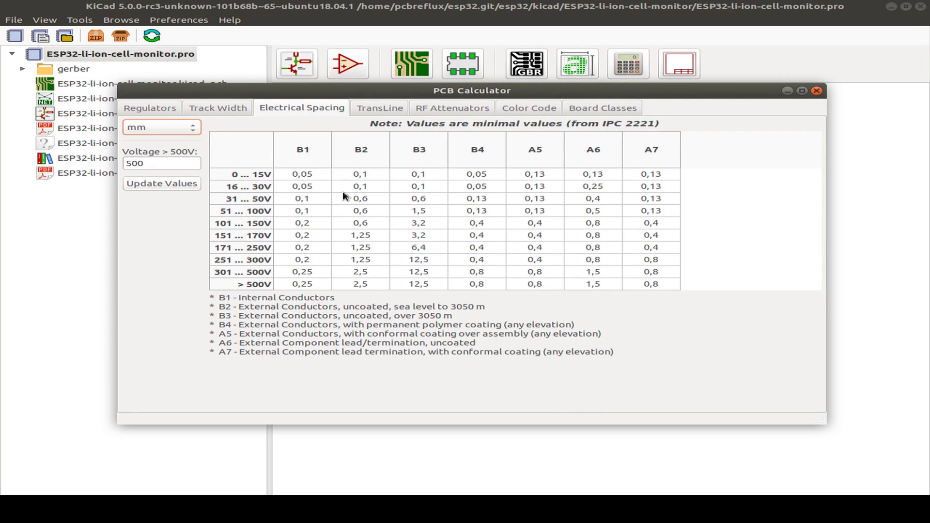
pyautogui.click(364, 109)
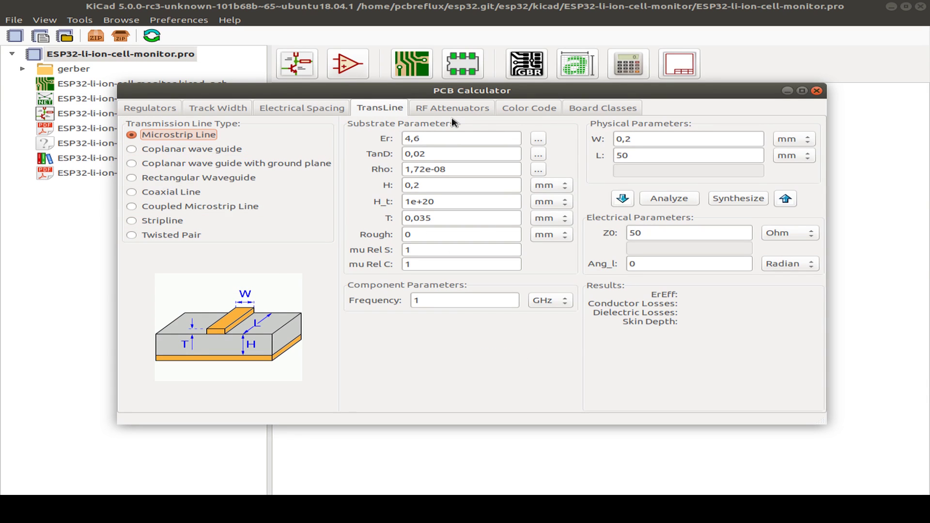
pyautogui.click(447, 108)
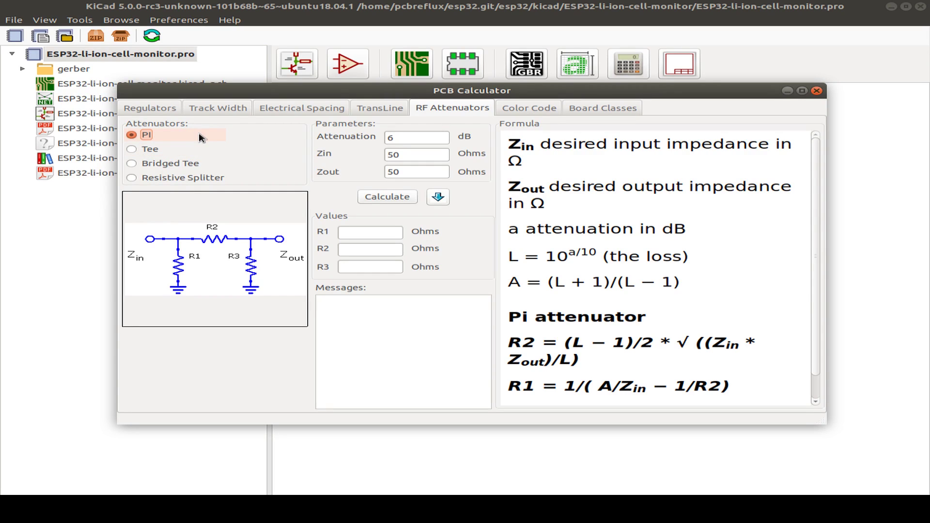
pyautogui.click(529, 108)
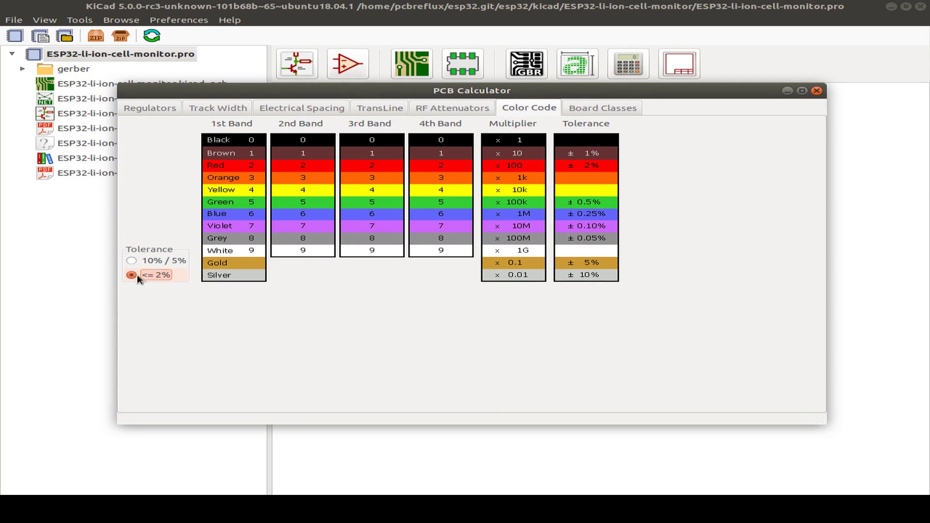
pyautogui.click(165, 261)
pyautogui.click(156, 275)
# View the board class minimum values in um, cm, mil and inch, return the unit to mm and close the calculator
pyautogui.click(591, 108)
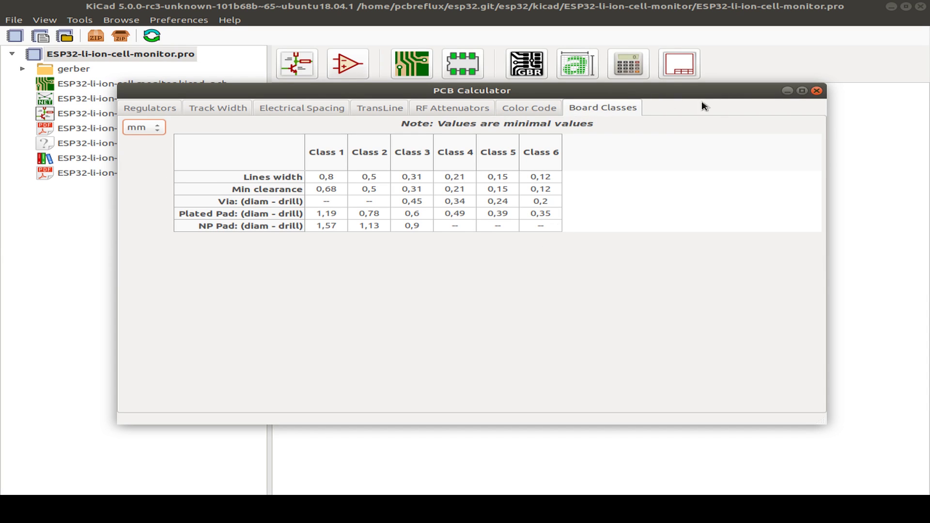
pyautogui.click(144, 127)
pyautogui.click(141, 140)
pyautogui.click(145, 127)
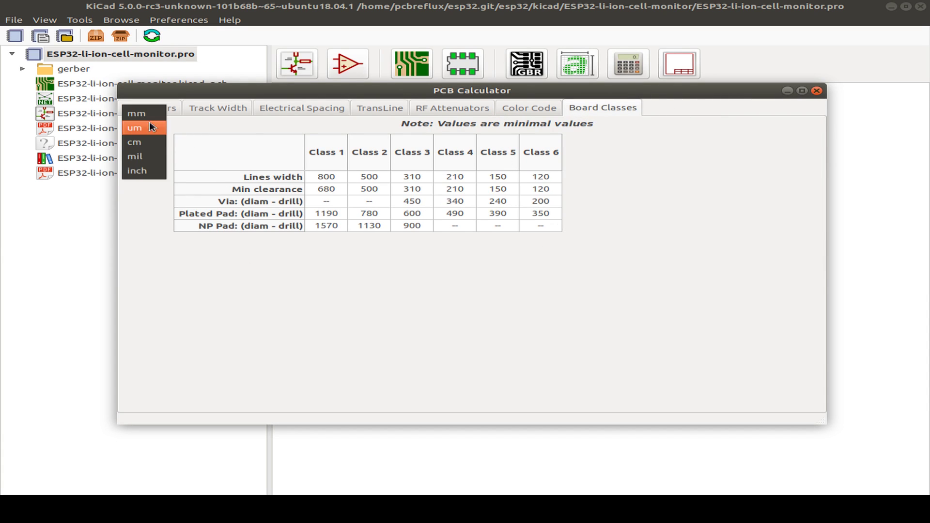
pyautogui.click(145, 141)
pyautogui.click(148, 127)
pyautogui.click(148, 142)
pyautogui.click(144, 127)
pyautogui.click(145, 141)
pyautogui.click(144, 127)
pyautogui.click(140, 98)
pyautogui.click(144, 126)
pyautogui.click(141, 98)
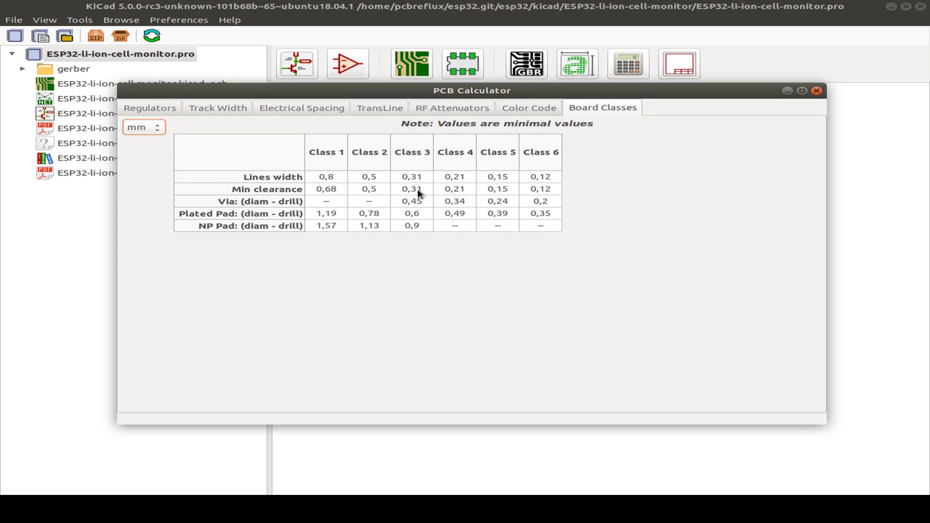
pyautogui.click(816, 90)
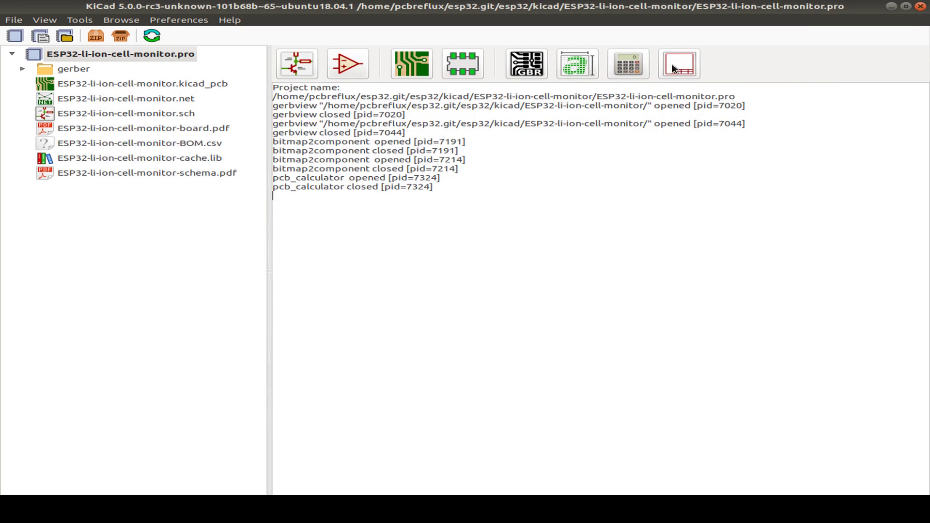
# Switch to the Page Layout Editor and examine the title block of the default sheet up close
pyautogui.click(680, 64)
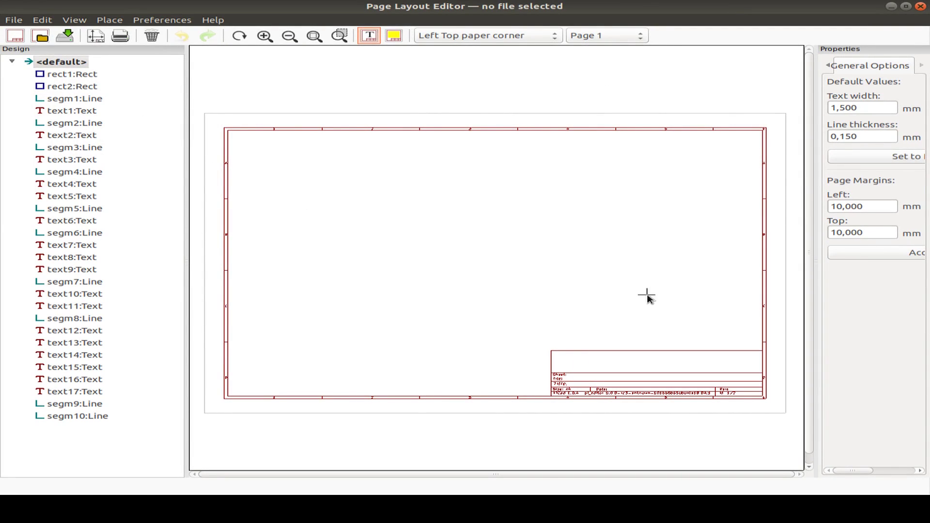
pyautogui.scroll(2, 635, 289)
pyautogui.moveTo(446, 263); pyautogui.dragTo(669, 310, button='middle')
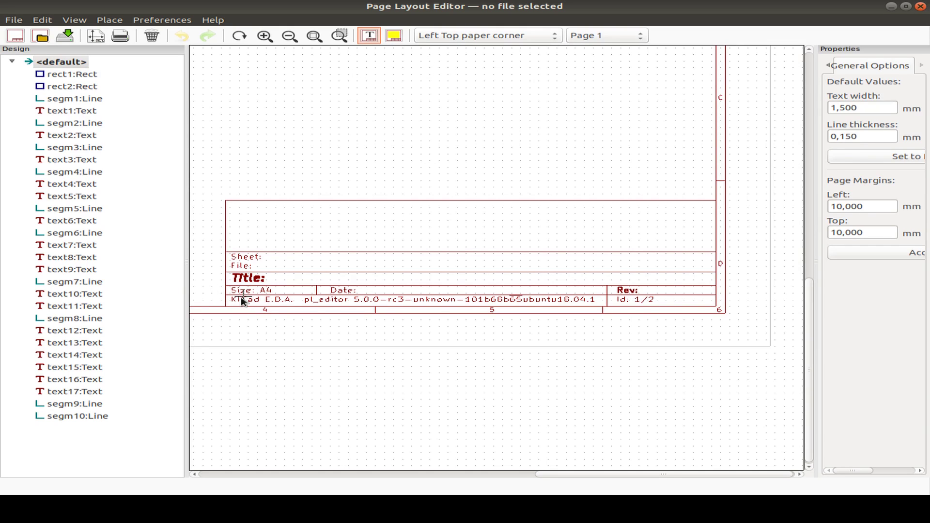
# Check the editing options available for the title block's elements, dismiss them and close the Page Layout Editor
pyautogui.rightClick(334, 299)
pyautogui.moveTo(87, 415); pyautogui.dragTo(76, 76)
pyautogui.rightClick(76, 77)
pyautogui.click(165, 104)
pyautogui.press('Escape')
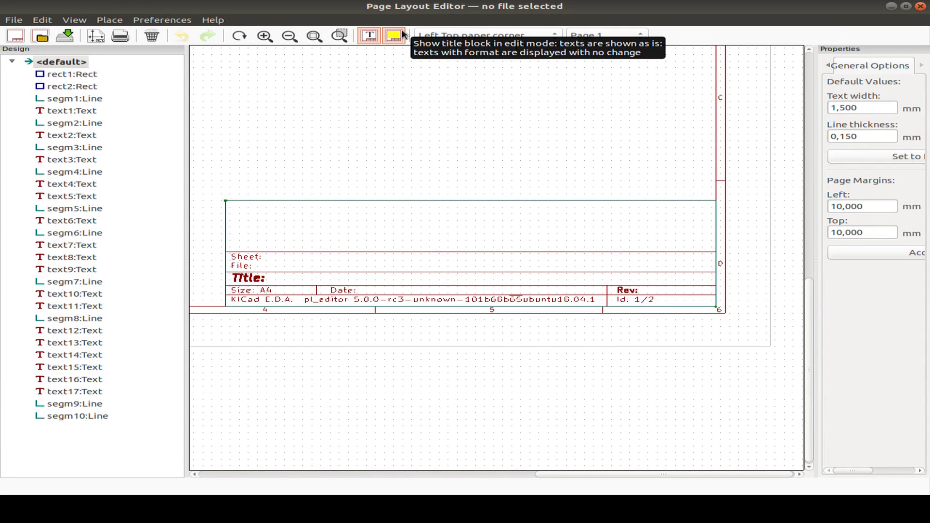
pyautogui.click(921, 5)
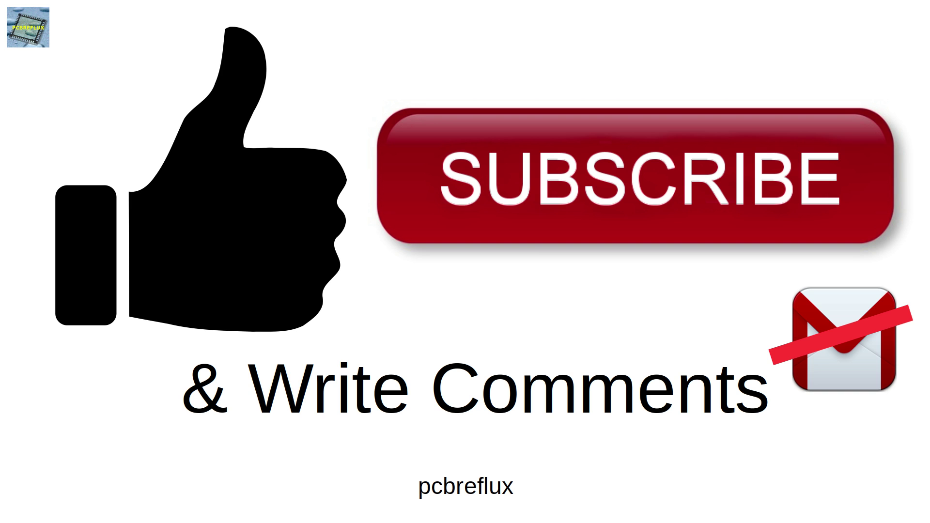